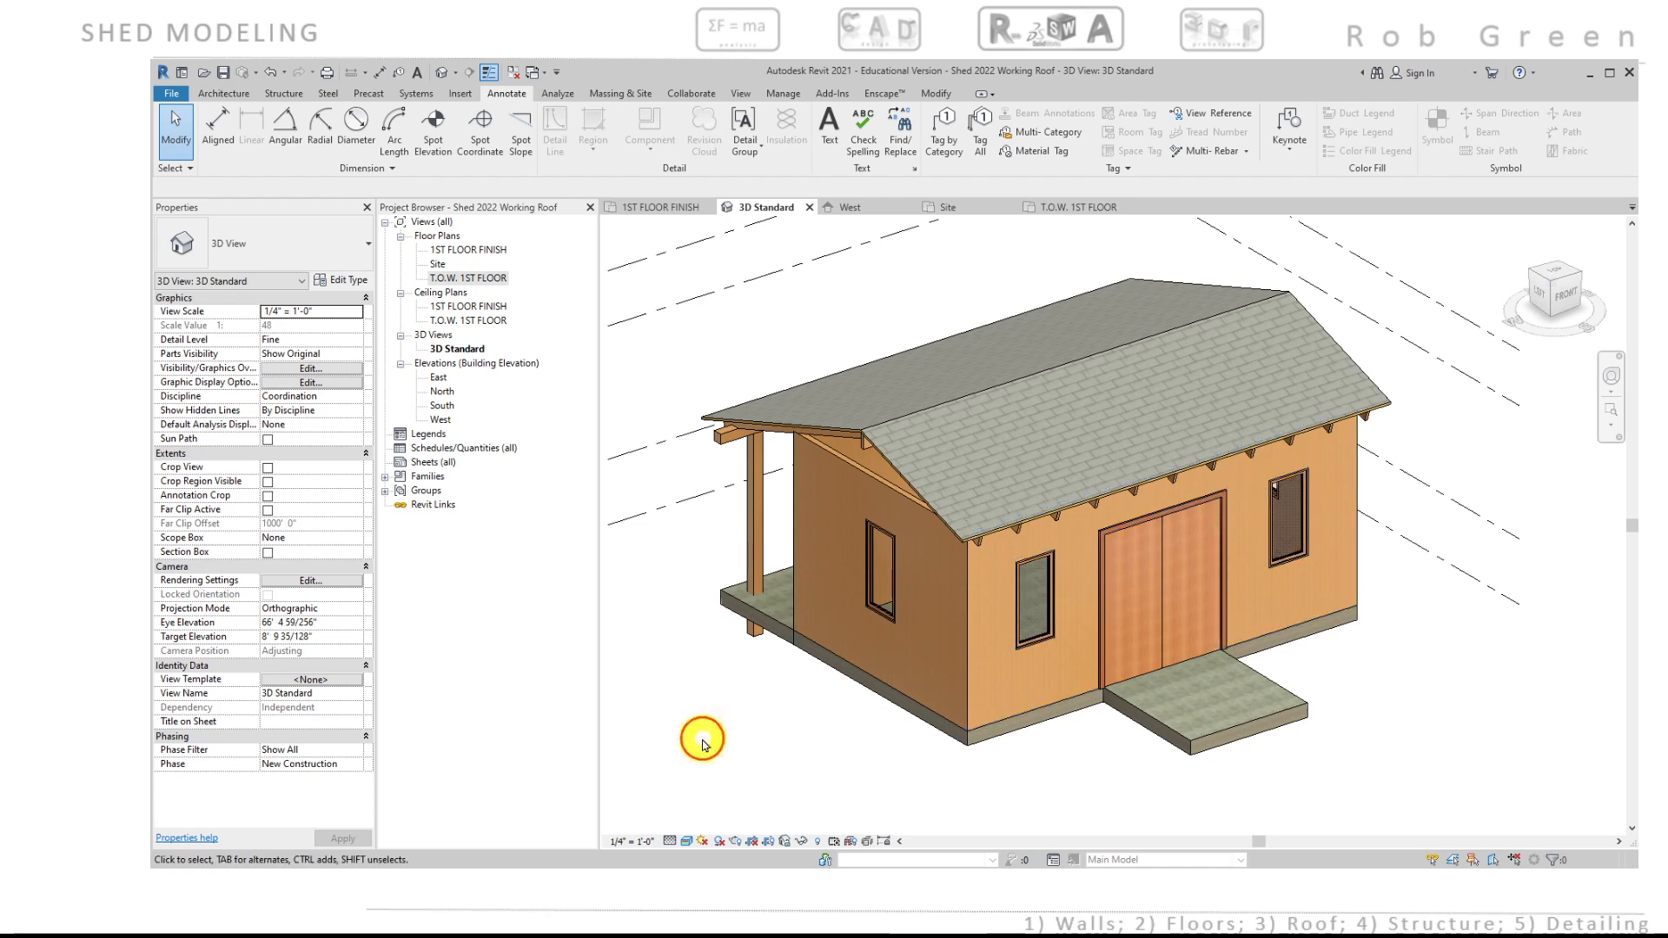
# Step: Start a new wall in the 1ST FLOOR FINISH plan and open the type properties of its 2 x 4 Framing type
pyautogui.click(664, 208)
pyautogui.moveTo(745, 447)
pyautogui.mouseDown(button='middle')
pyautogui.moveTo(762, 438)
pyautogui.moveTo(744, 431)
pyautogui.mouseUp(button='middle')
pyautogui.click(223, 93)
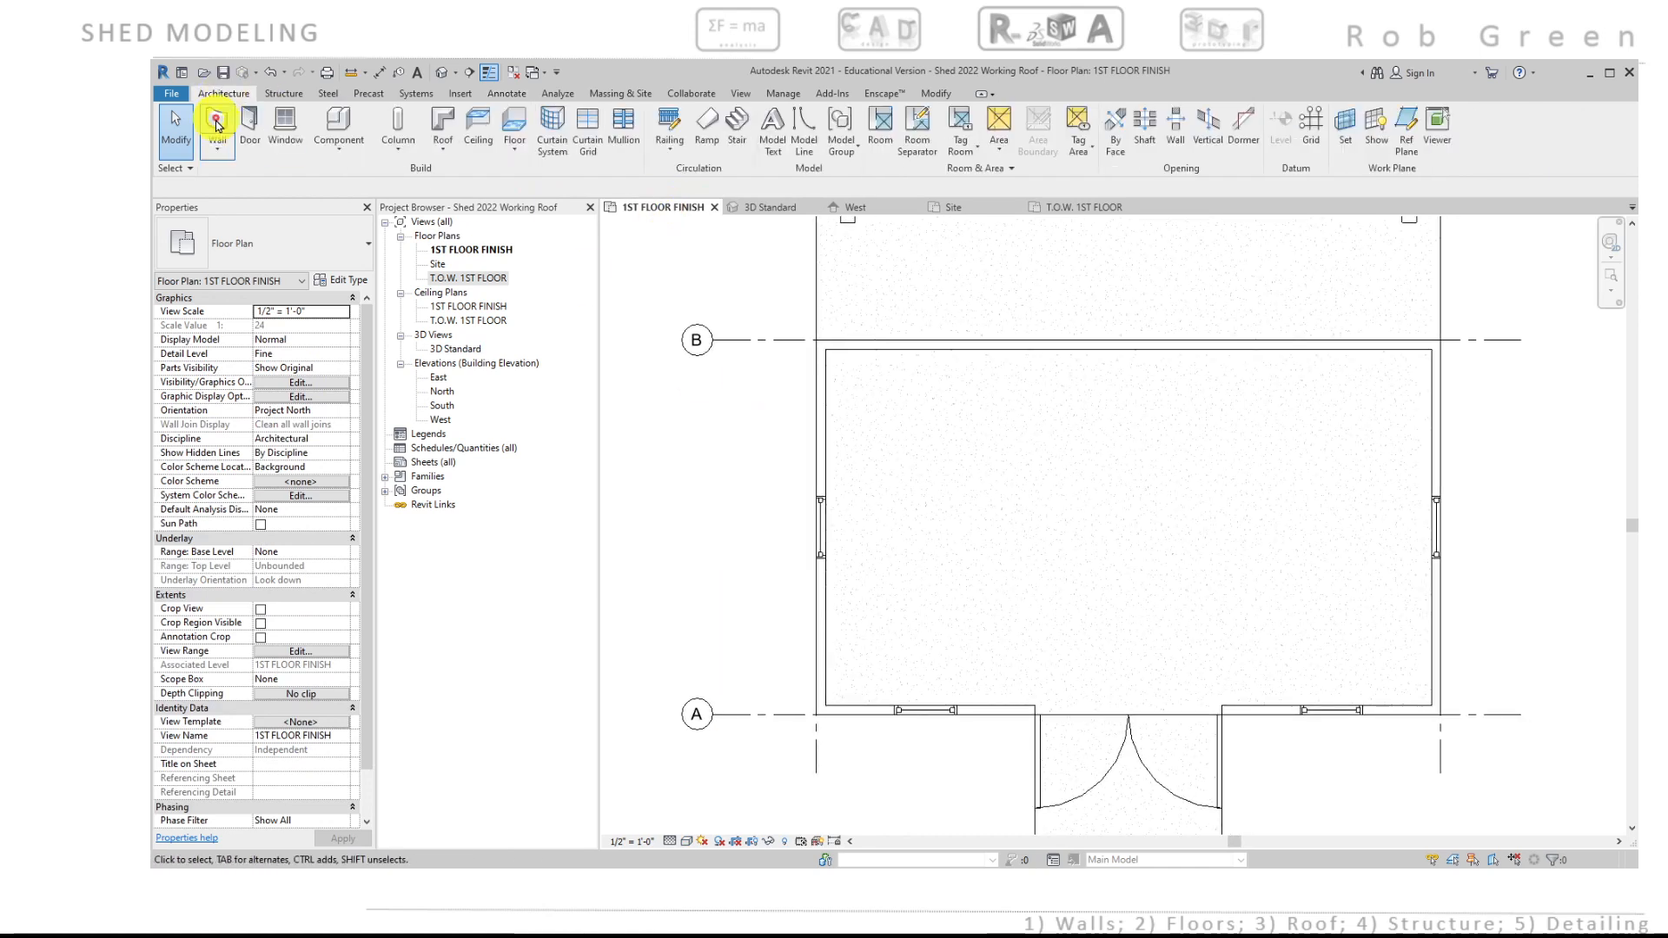
pyautogui.click(216, 126)
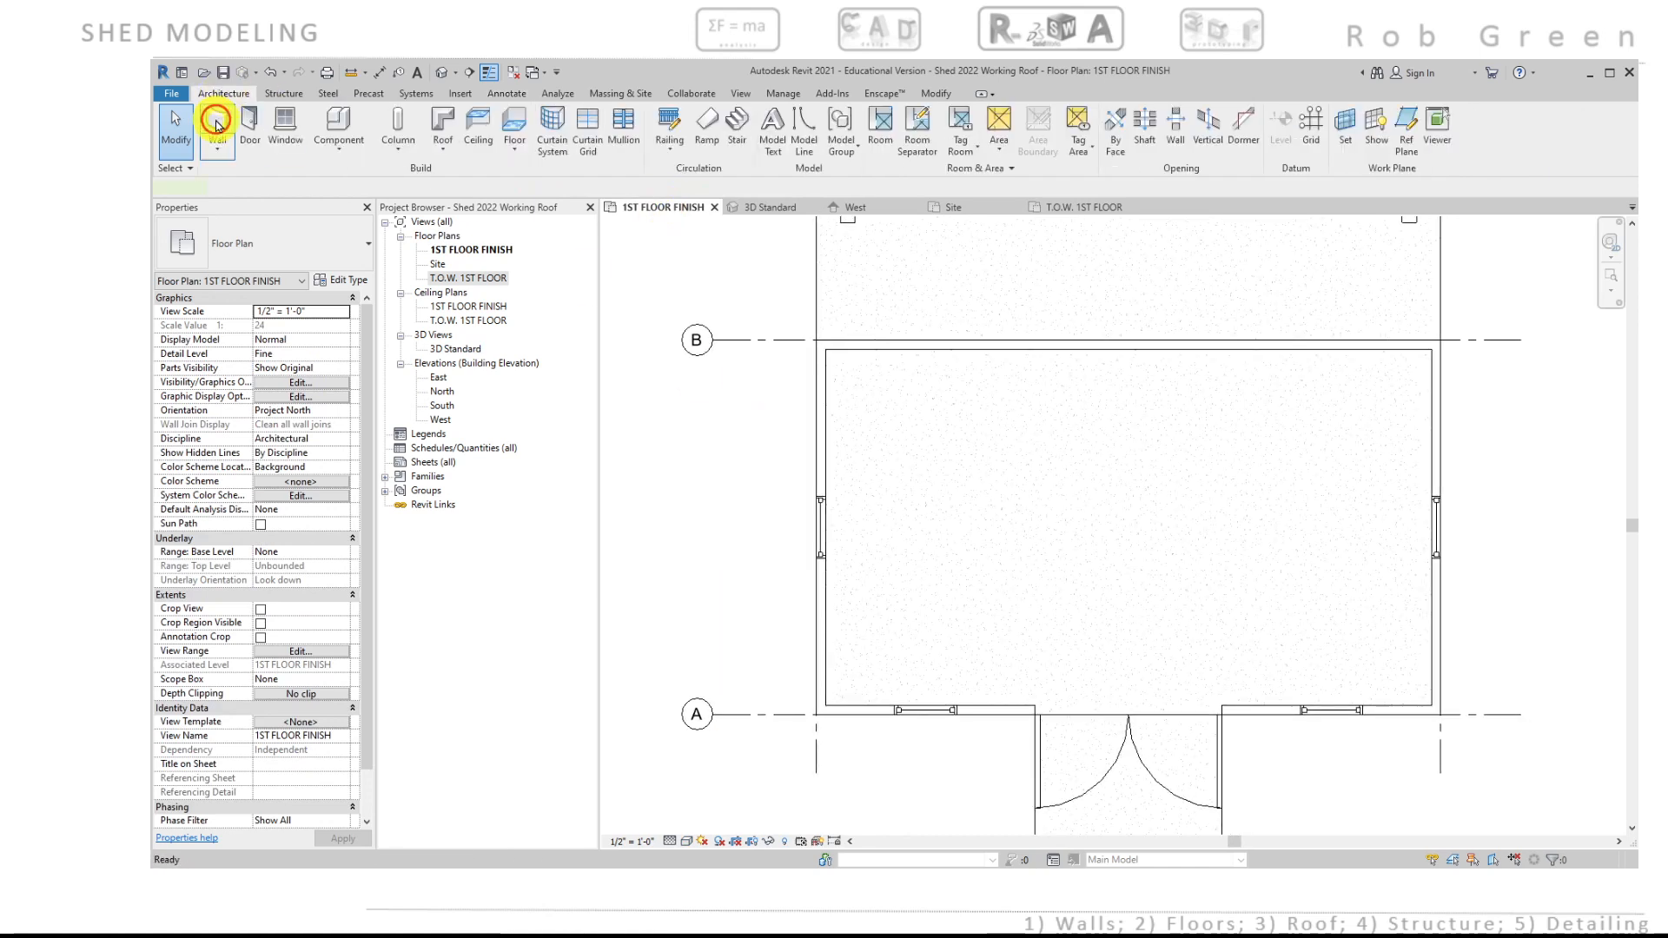
pyautogui.click(346, 282)
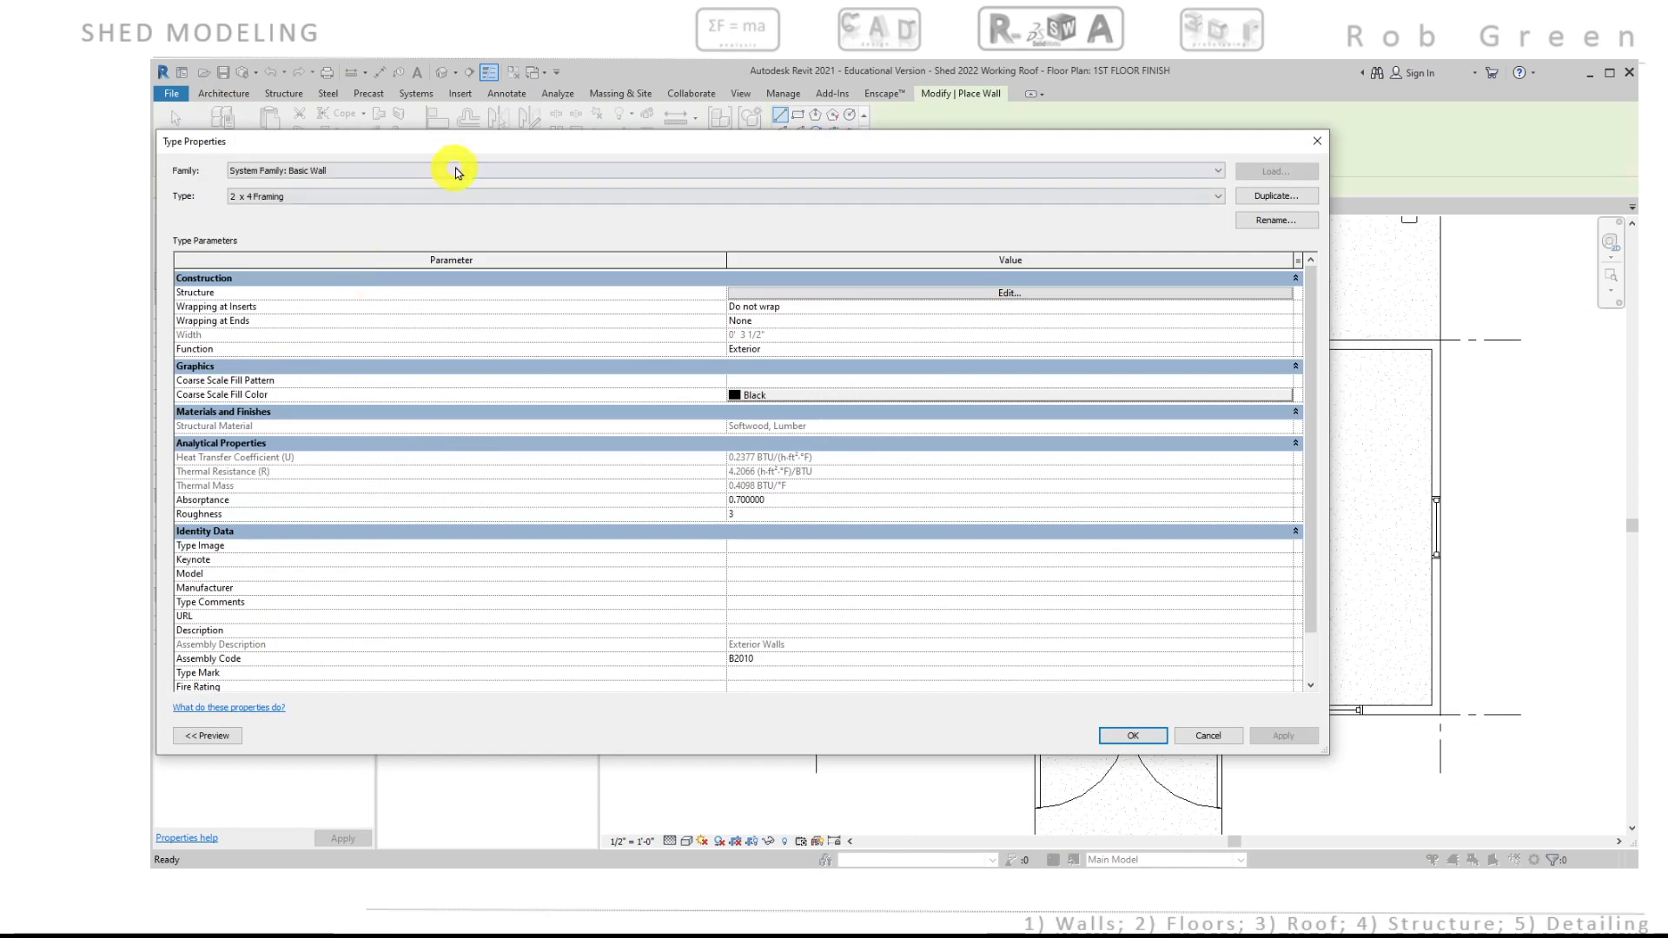
pyautogui.moveTo(469, 144); pyautogui.dragTo(746, 206)
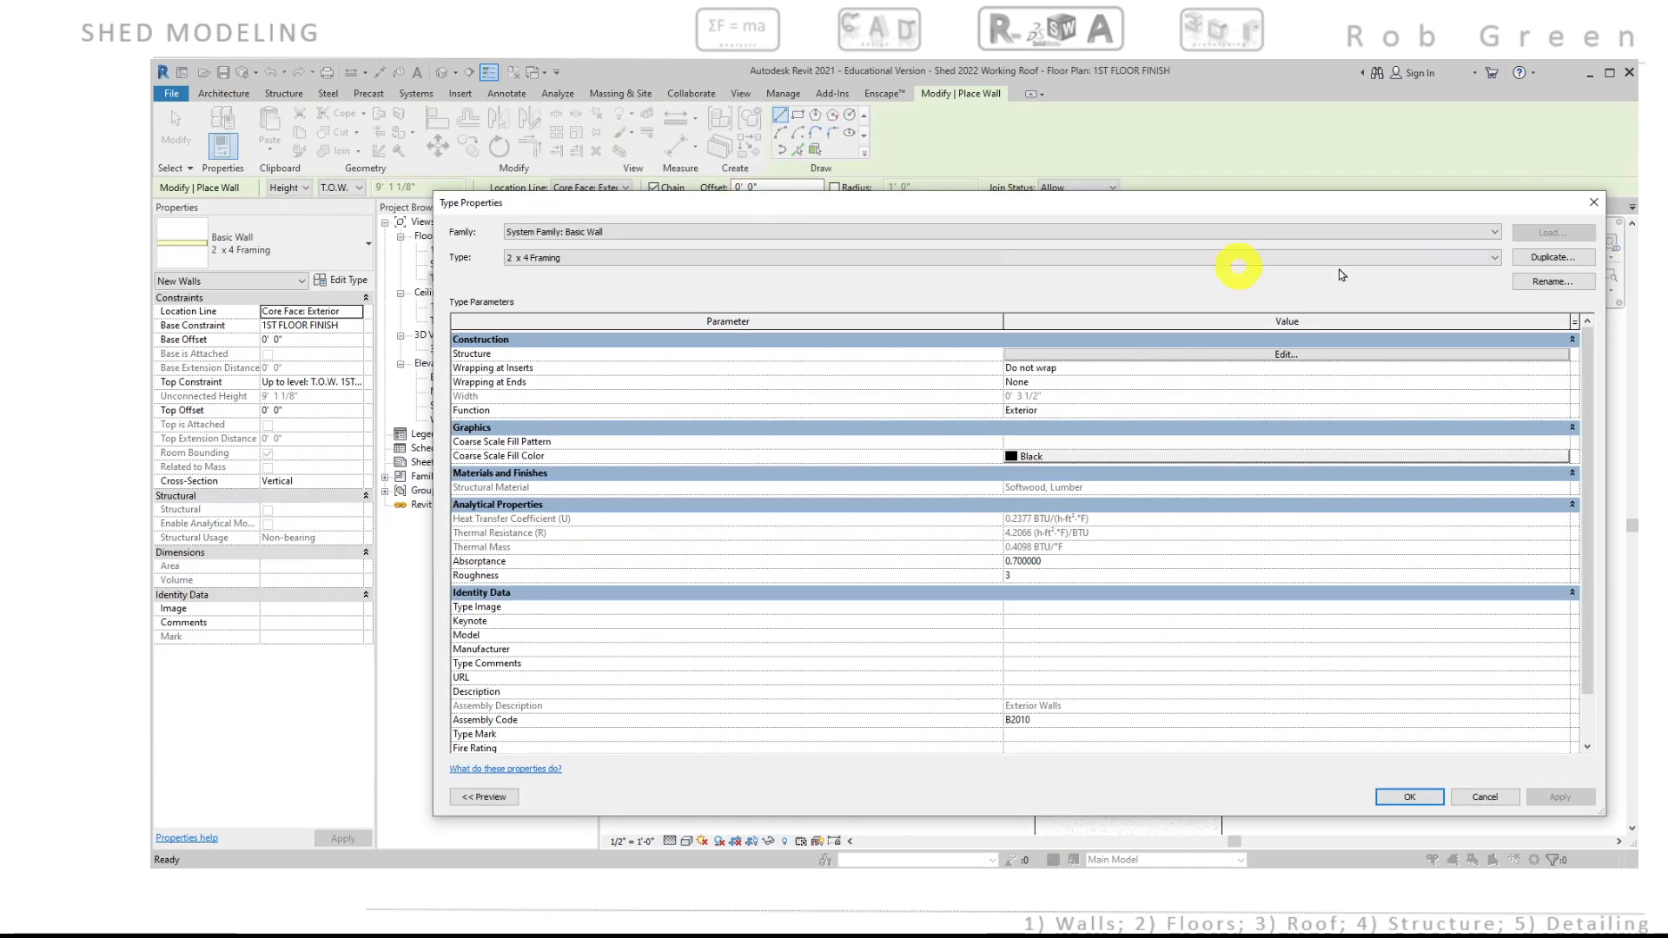
# Step: Duplicate the 2 x 4 Framing wall type under the name Finish Wall 6" Horiz
pyautogui.click(1468, 258)
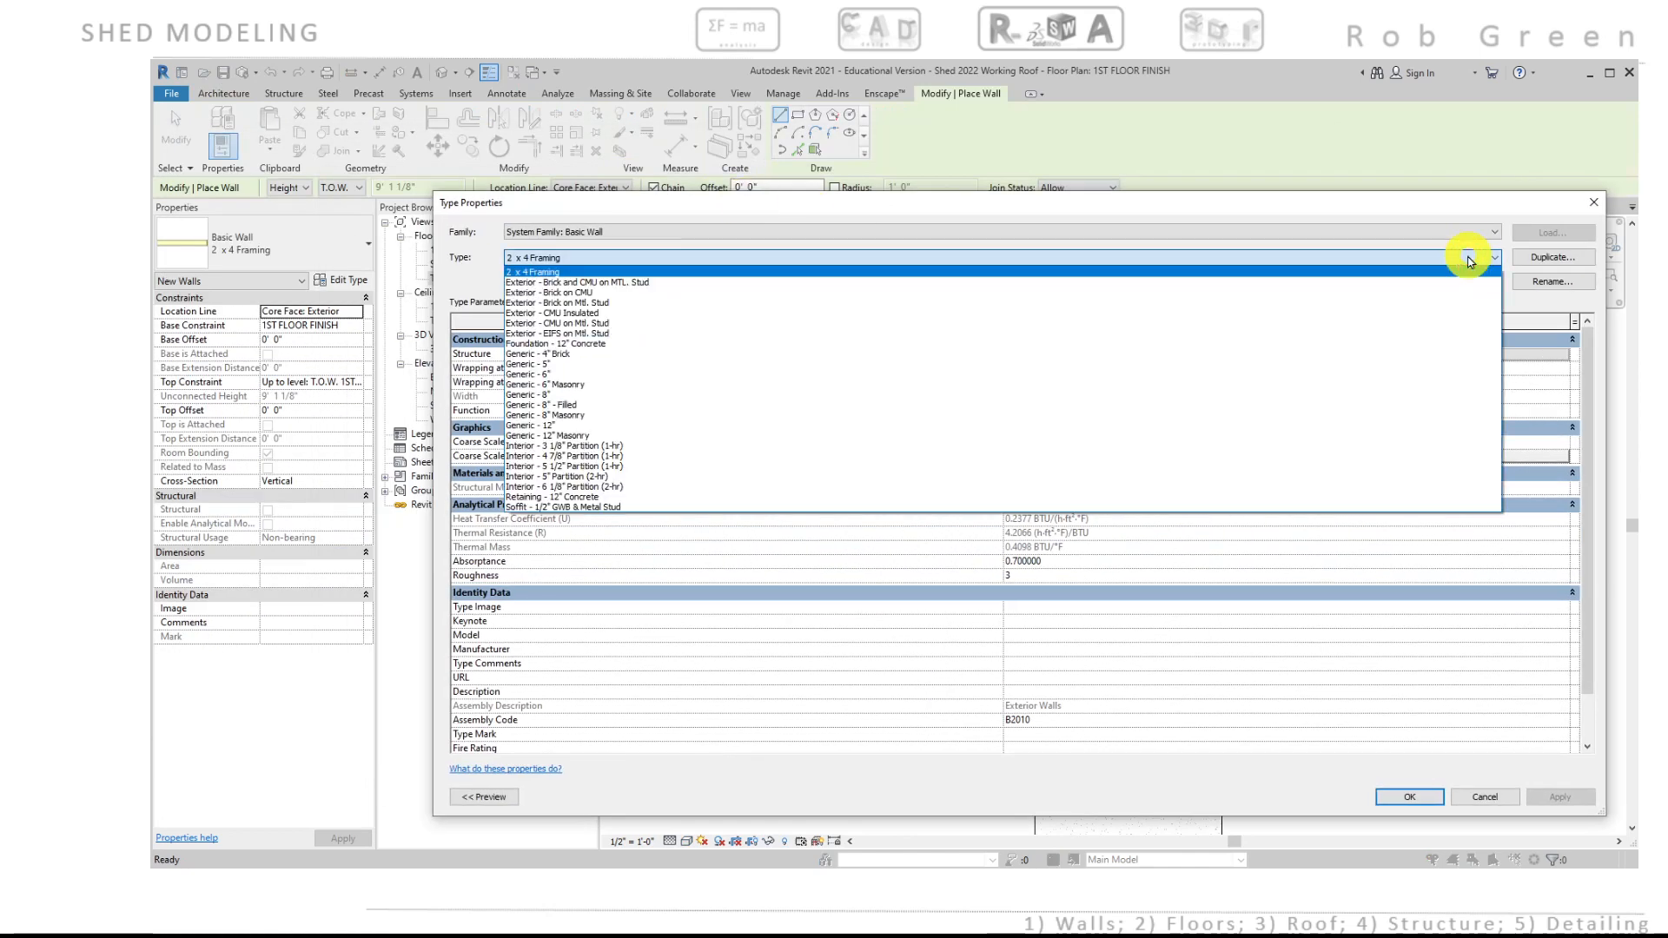
pyautogui.click(1468, 258)
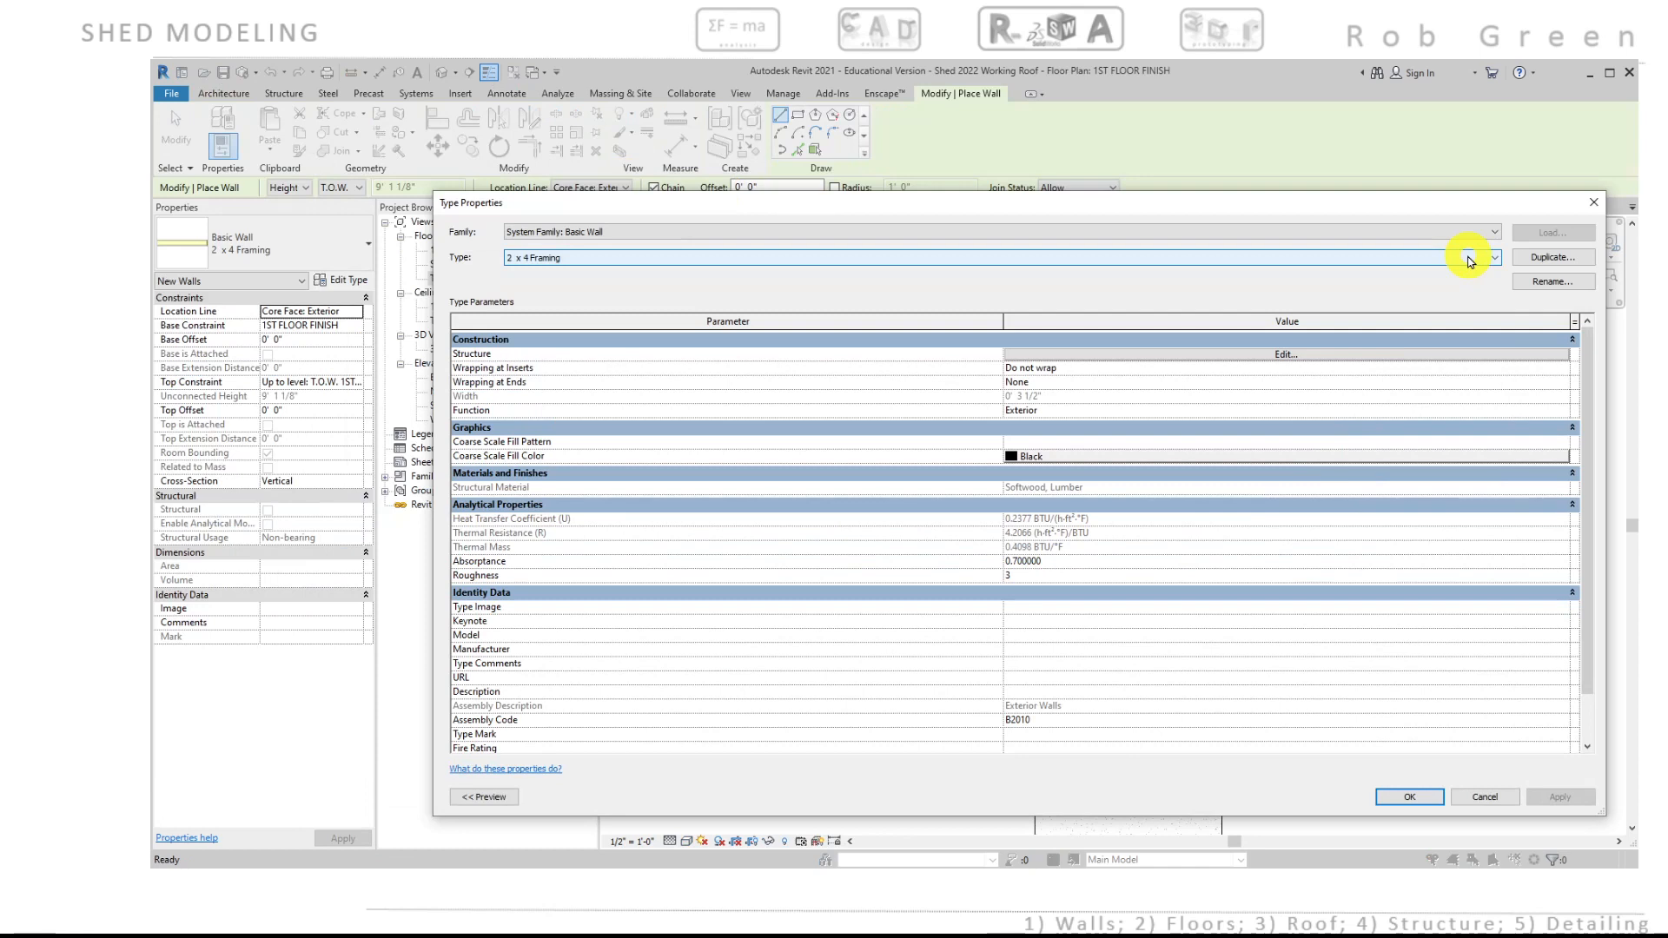
pyautogui.click(1550, 258)
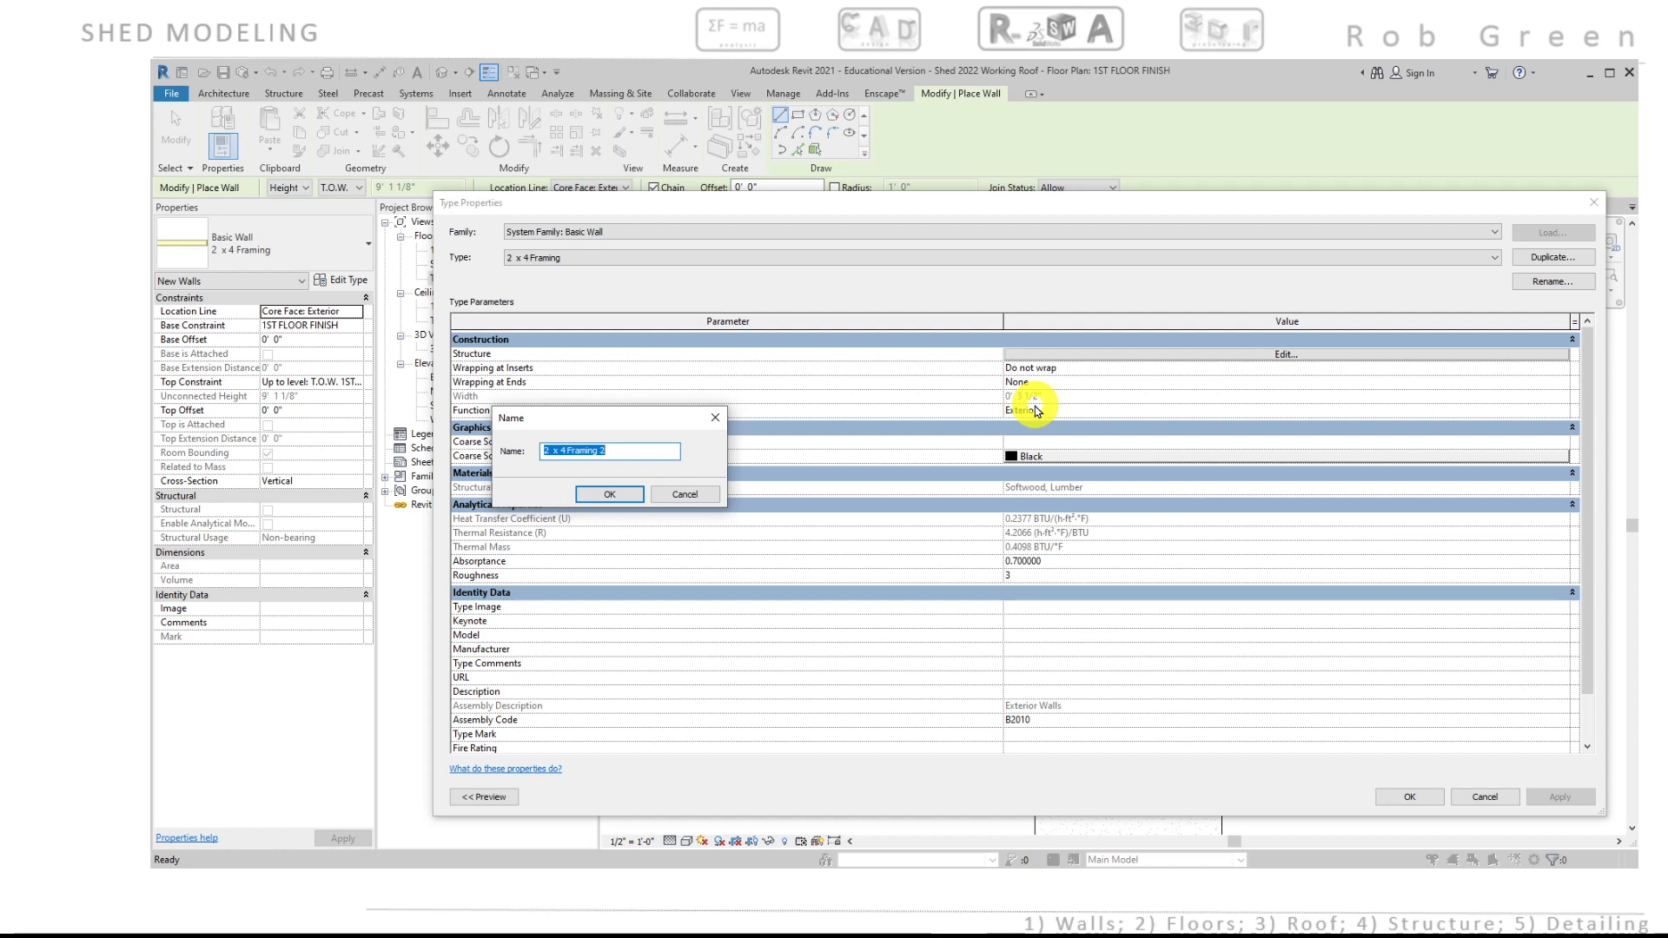
pyautogui.write('Finish Wall ')
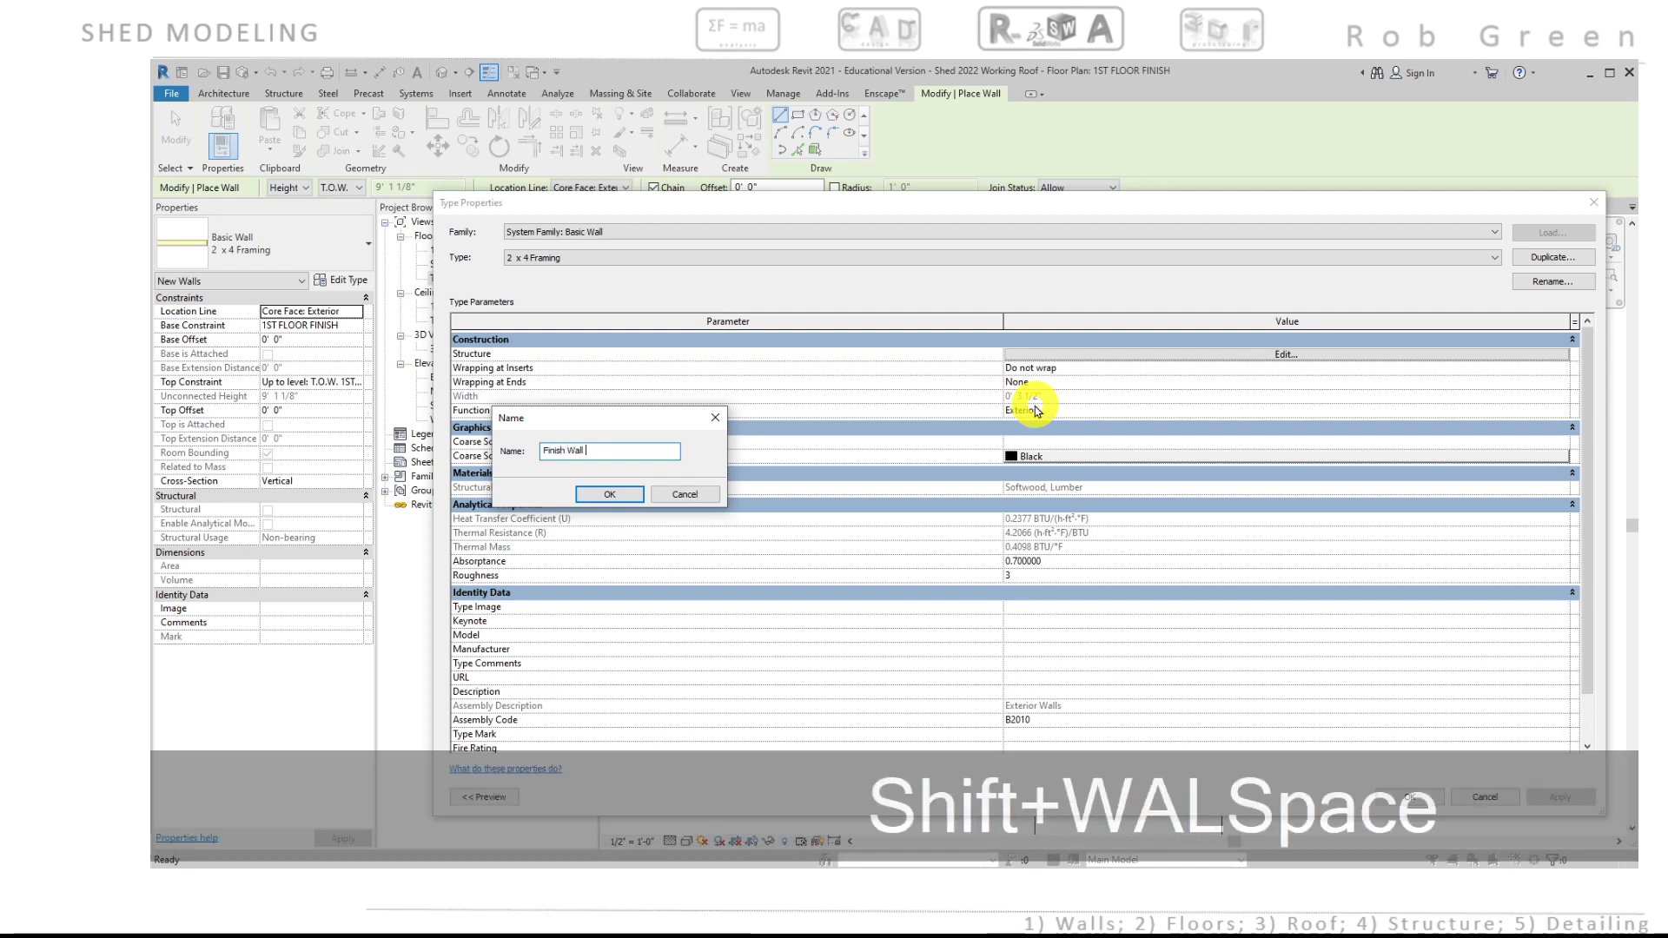
pyautogui.write('6')
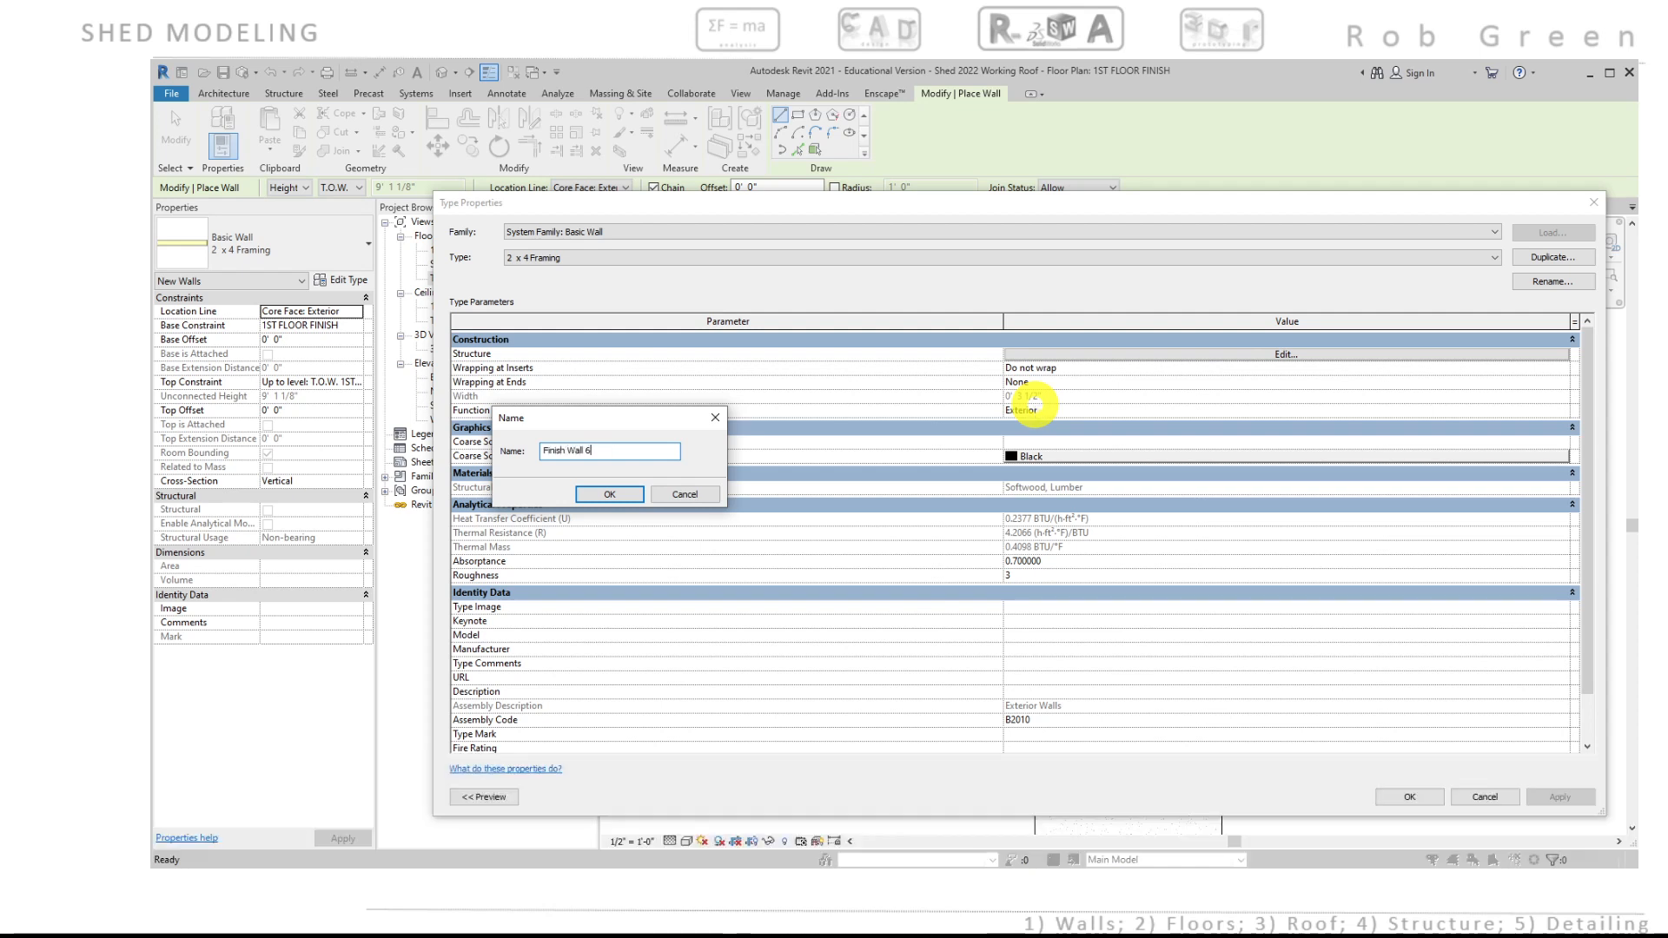
pyautogui.write('" Hori')
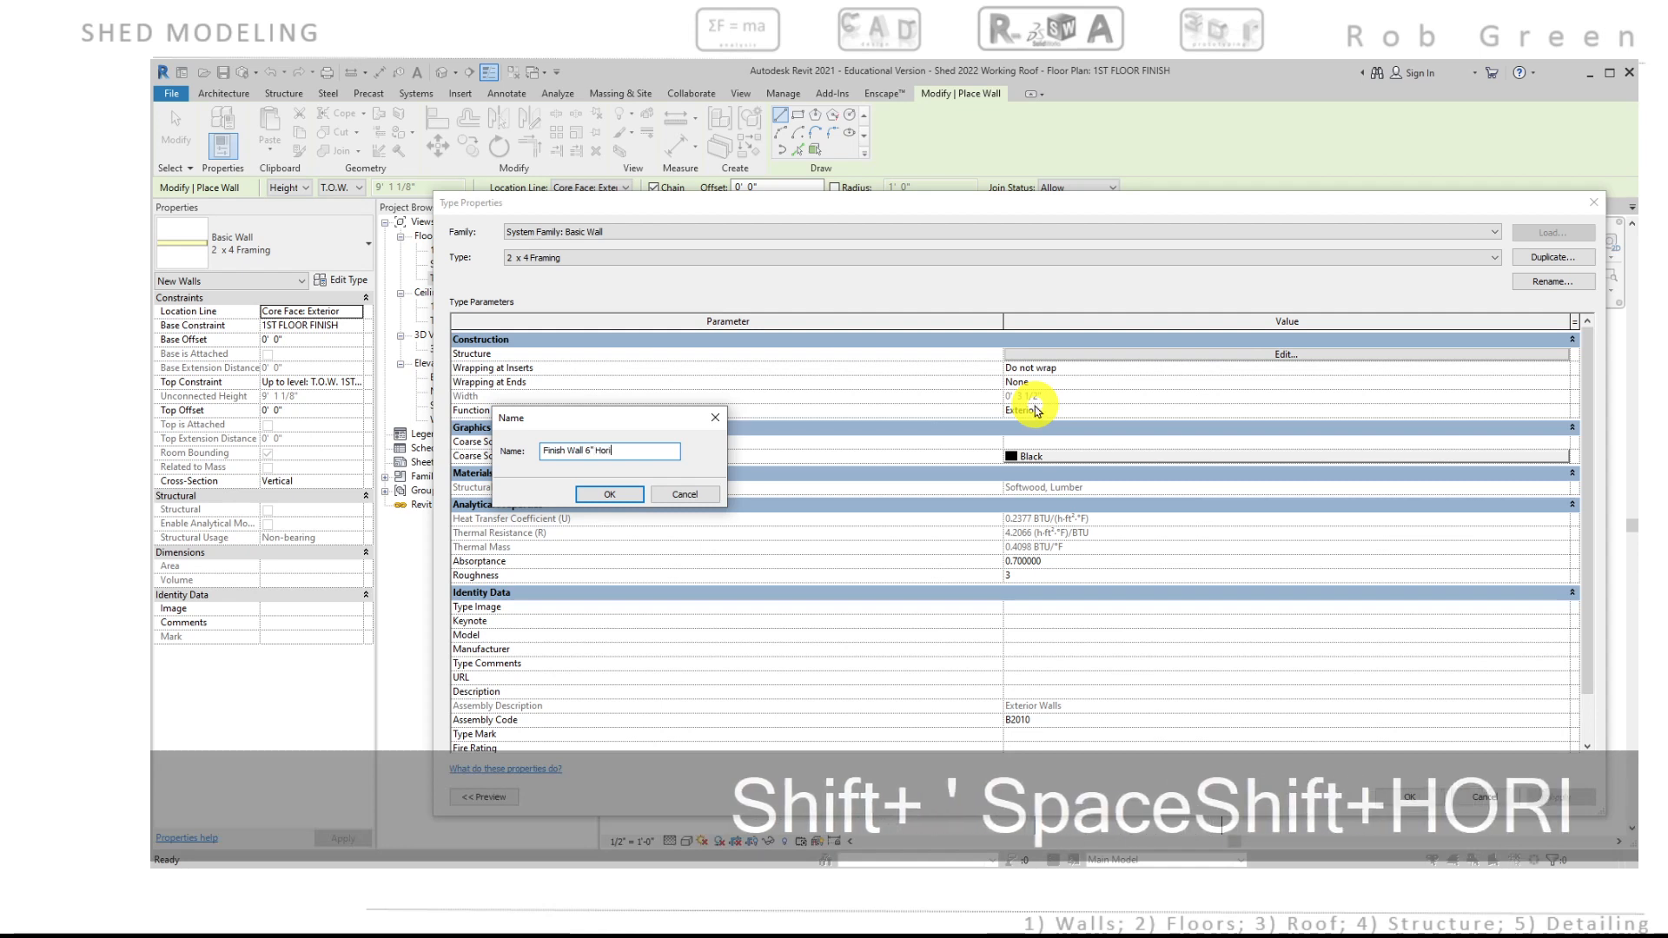
pyautogui.write('z')
pyautogui.press('Return')
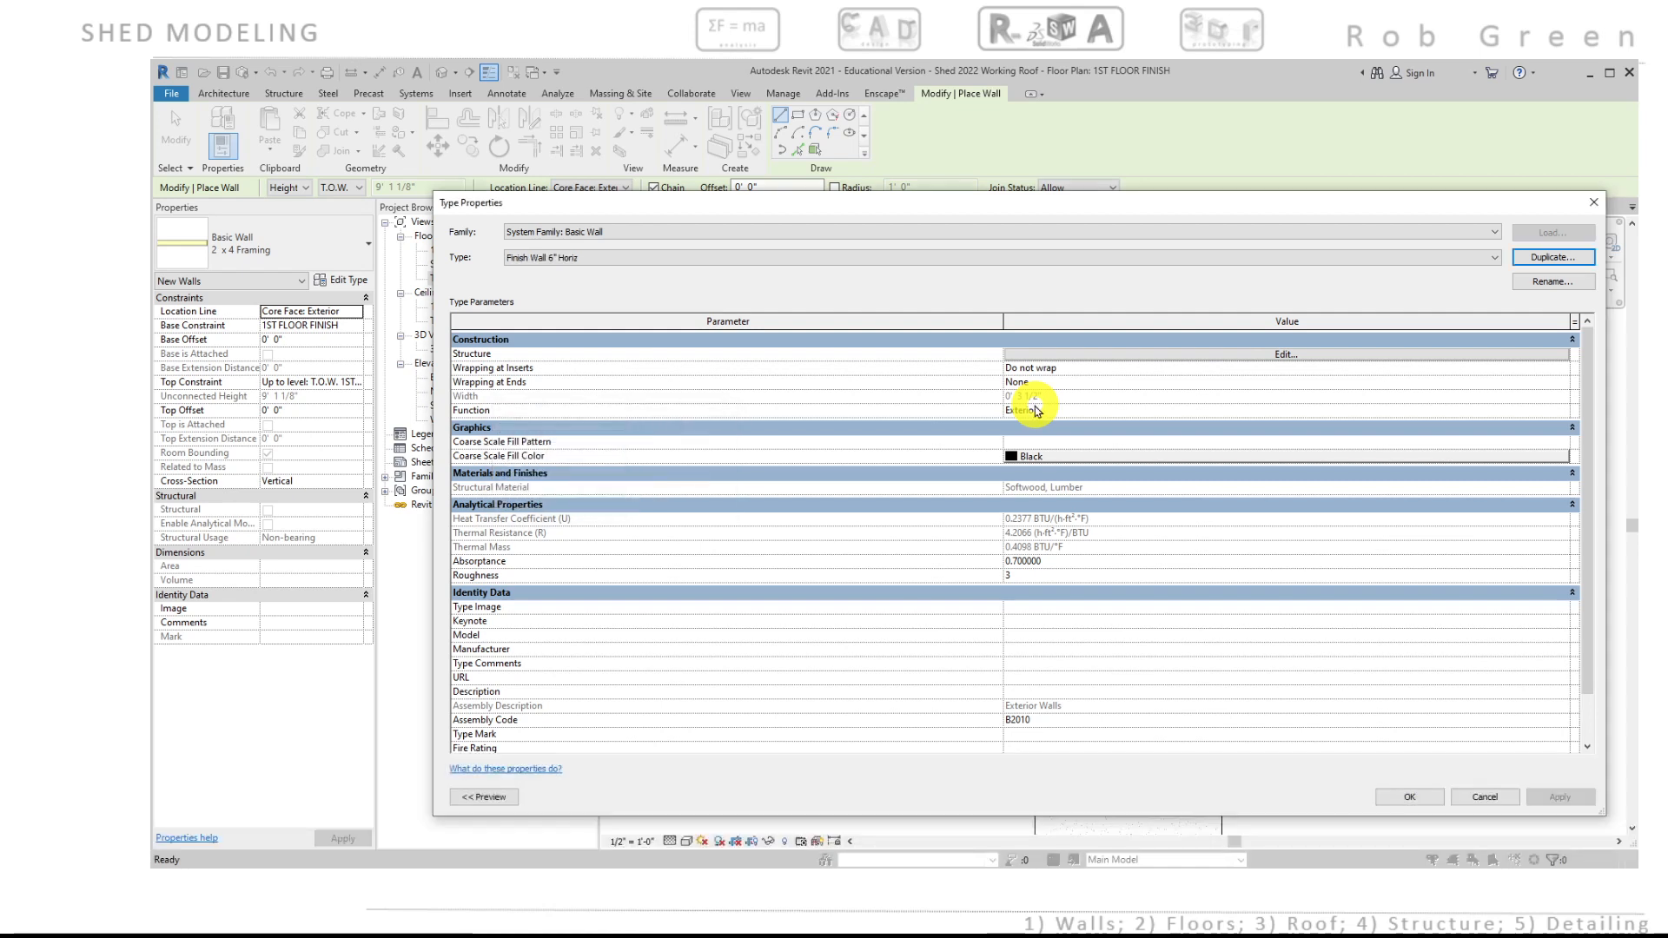
# Step: Open the new wall type's structure for editing and insert a layer on the exterior side of the existing Softwood, Lumber layer
pyautogui.click(1143, 355)
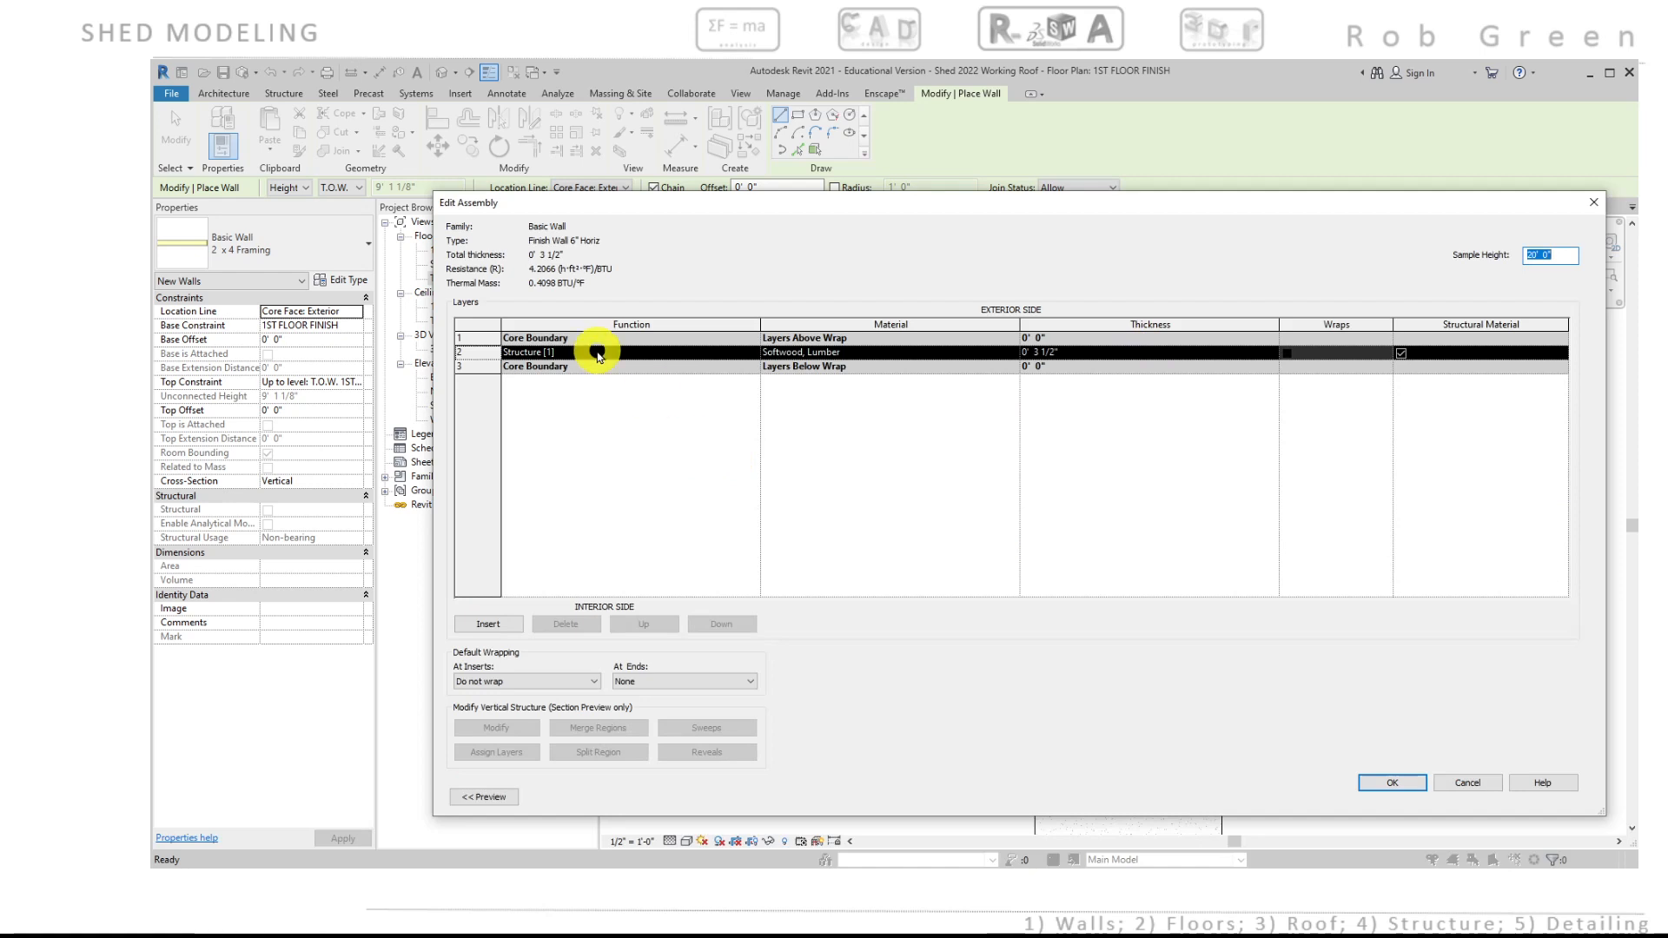
pyautogui.click(467, 352)
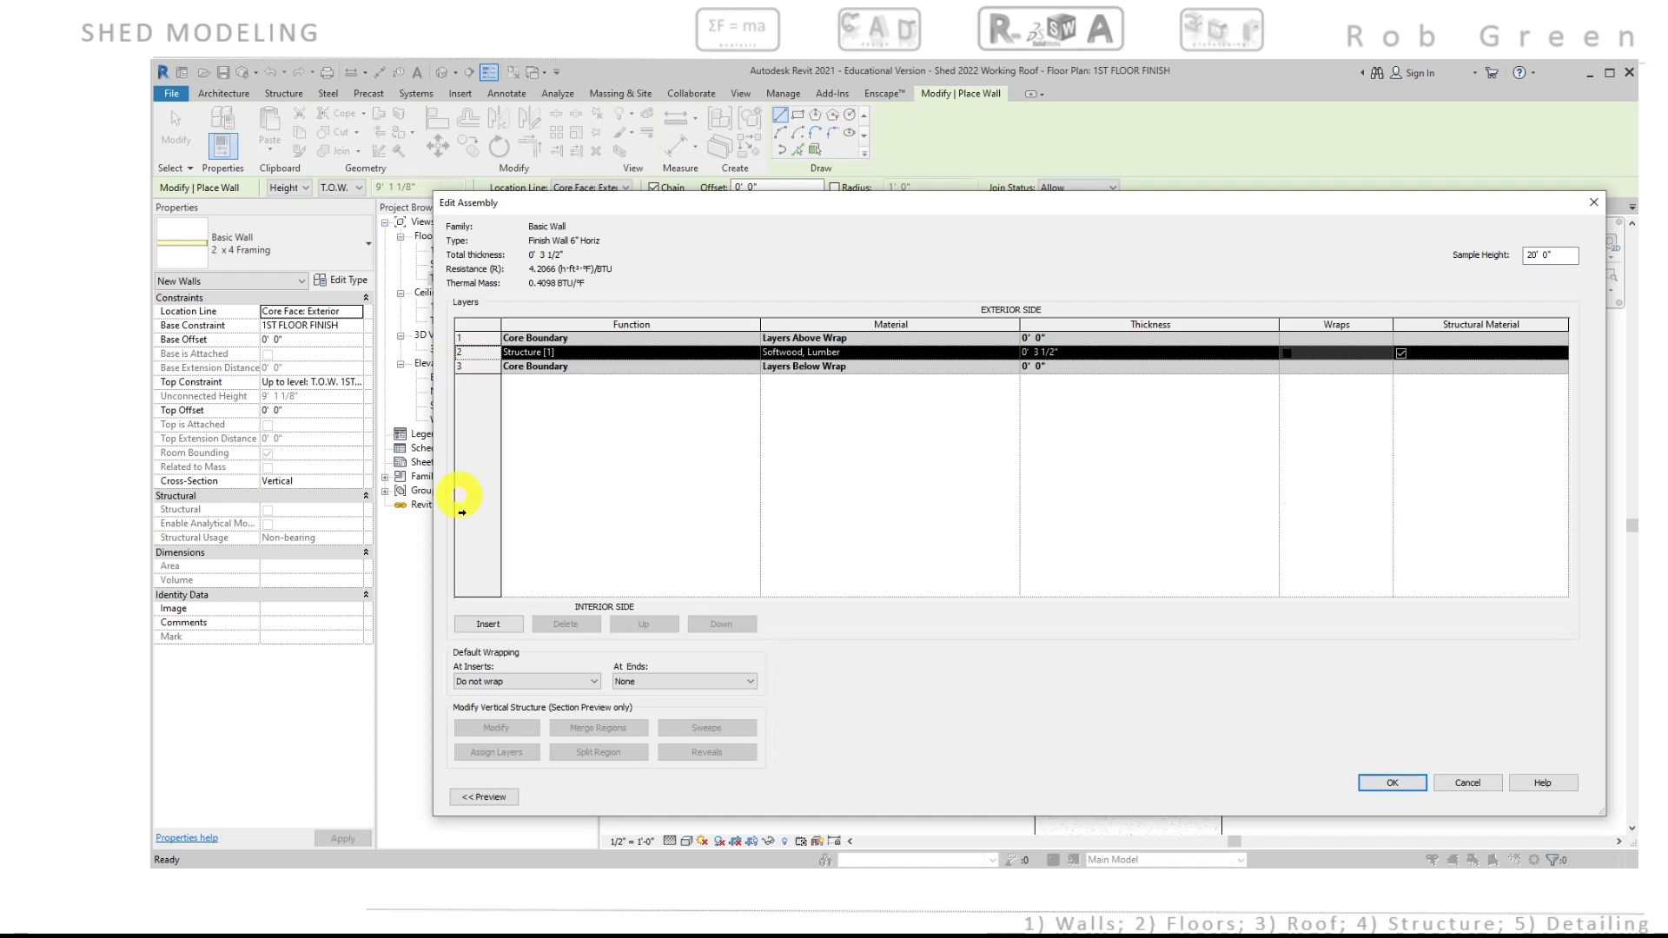
pyautogui.click(480, 625)
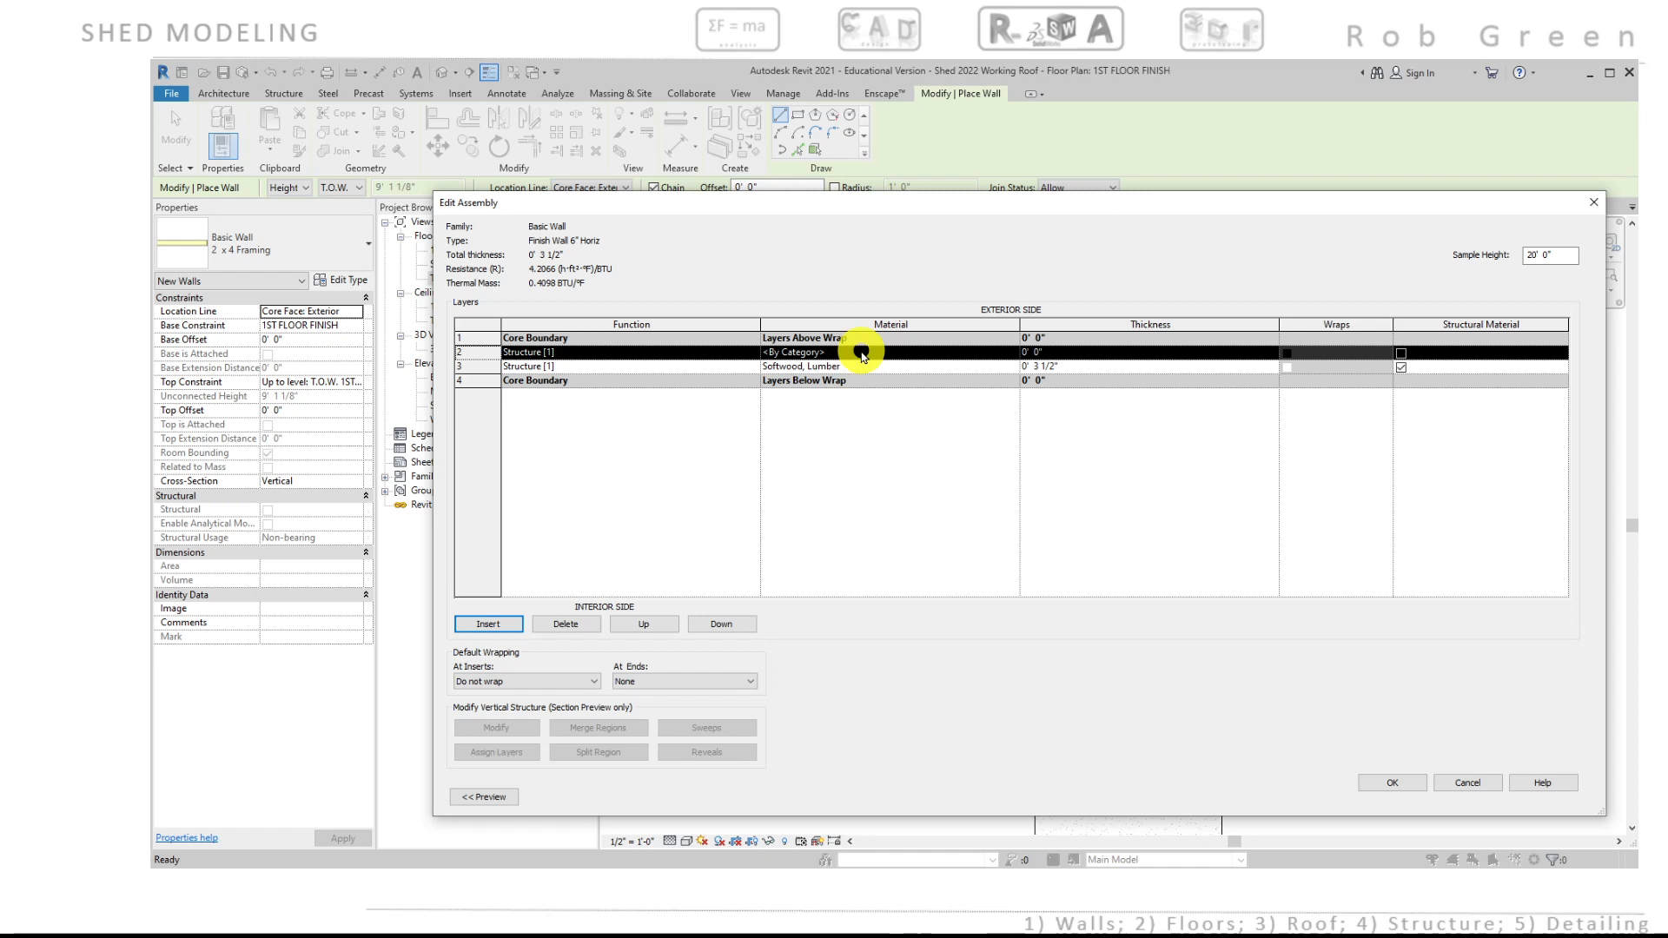
# Step: Change the material of the Softwood, Lumber structure layer to Plywood, Sheathing
pyautogui.click(921, 365)
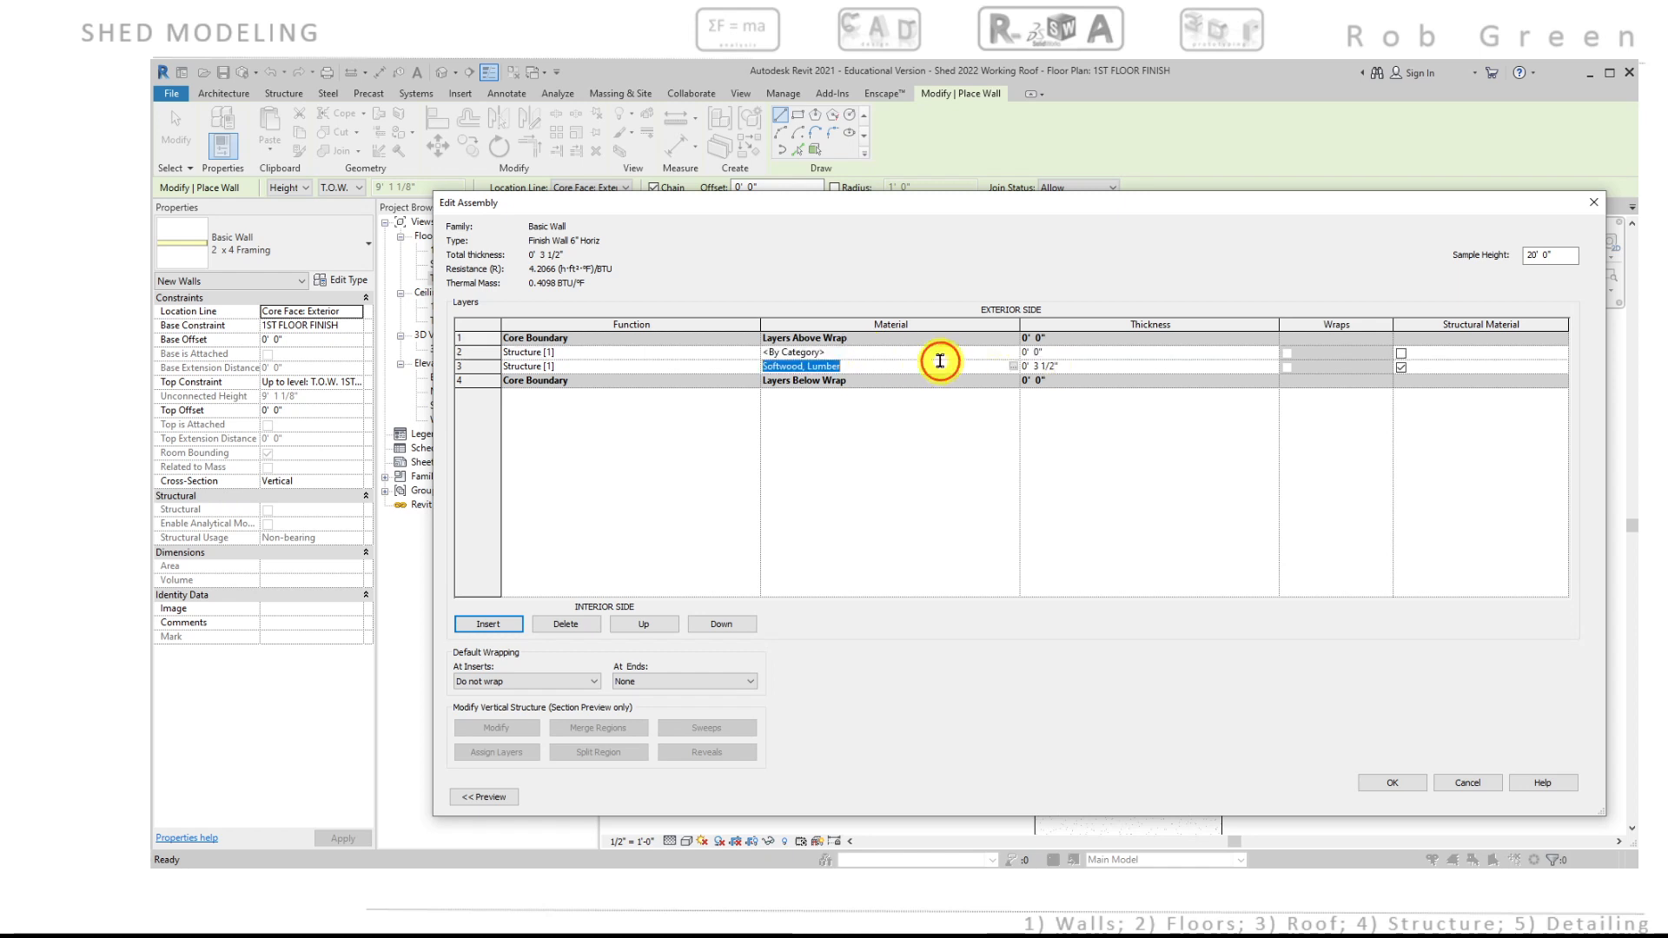
pyautogui.click(1015, 366)
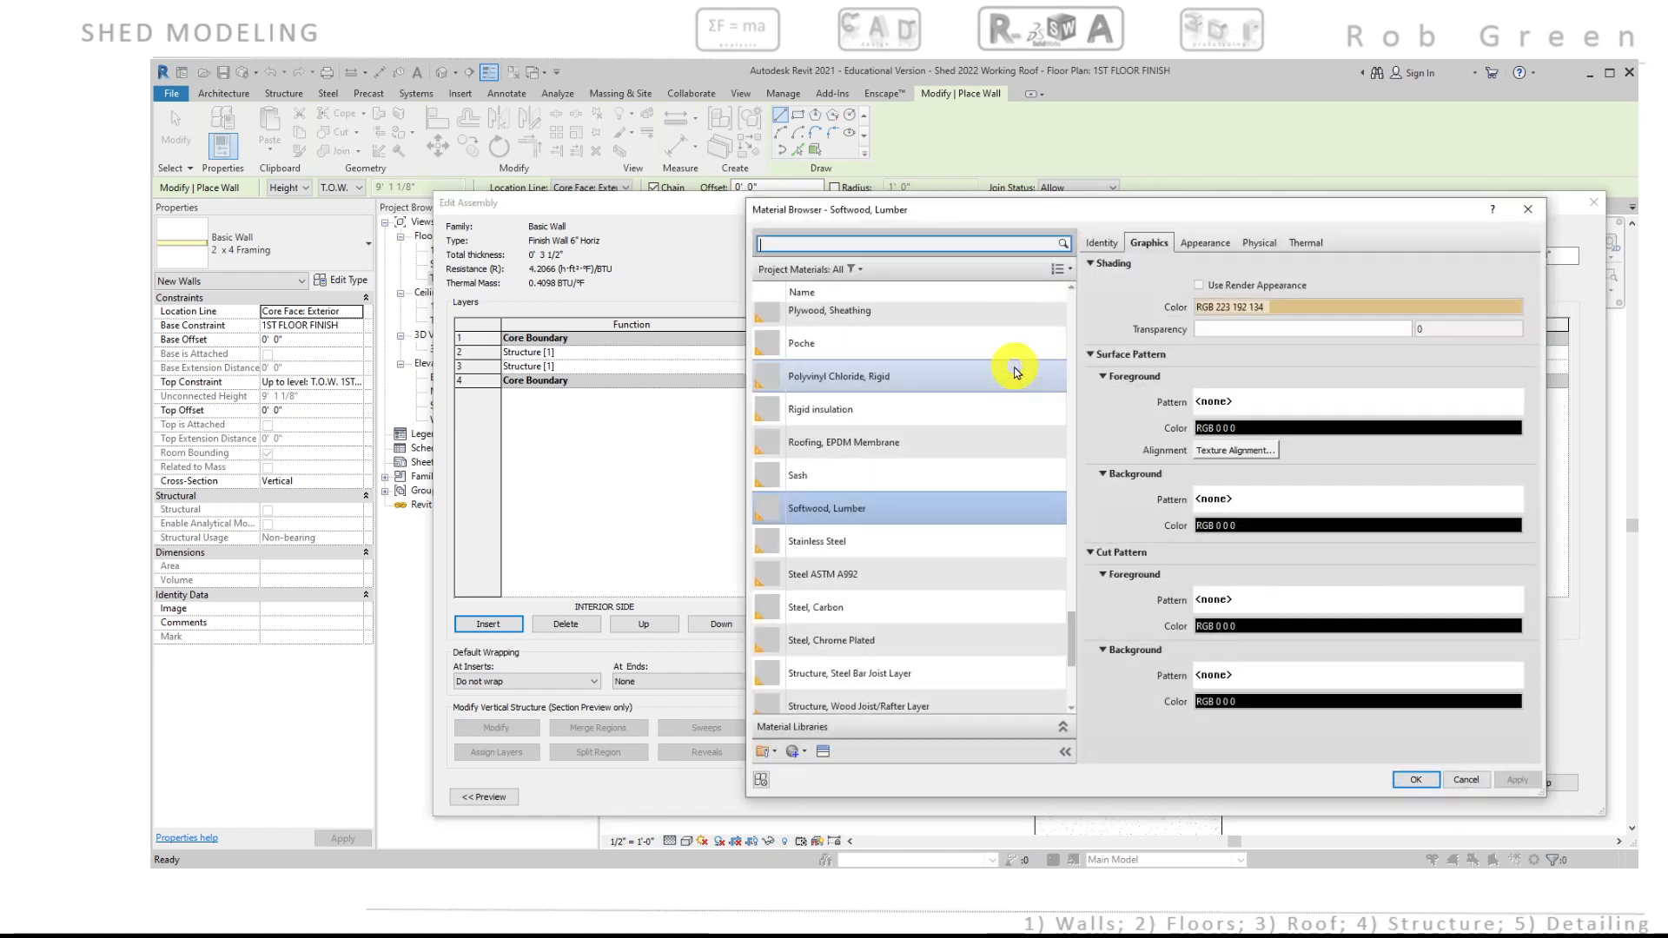
pyautogui.click(838, 244)
pyautogui.write('ply')
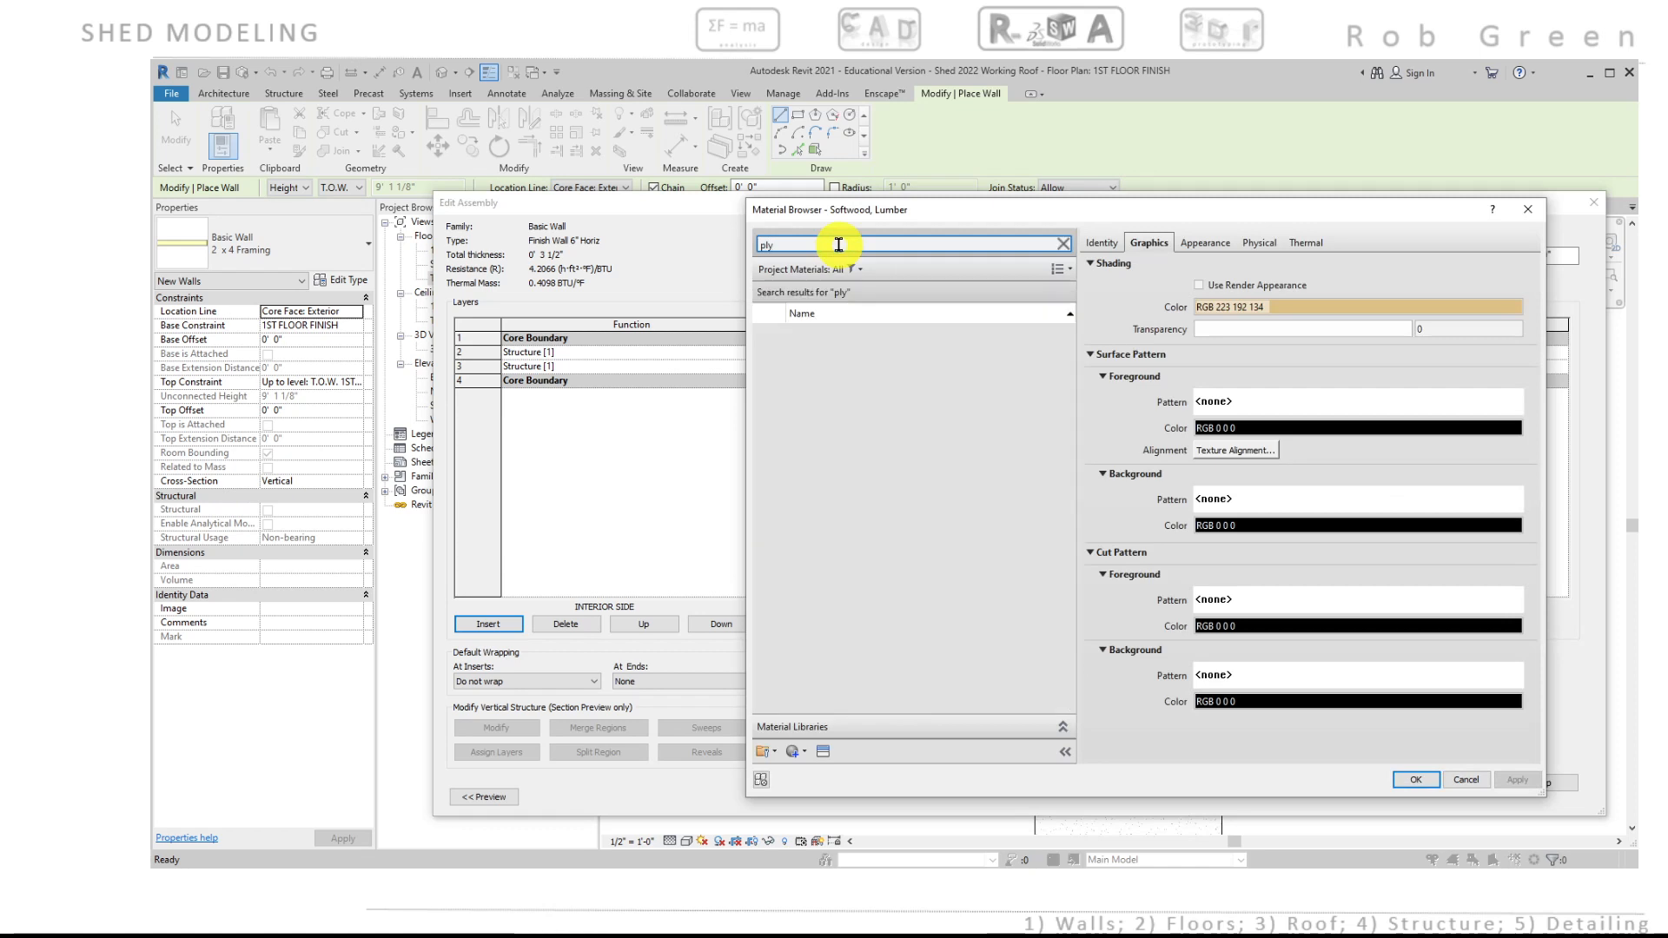
pyautogui.click(828, 341)
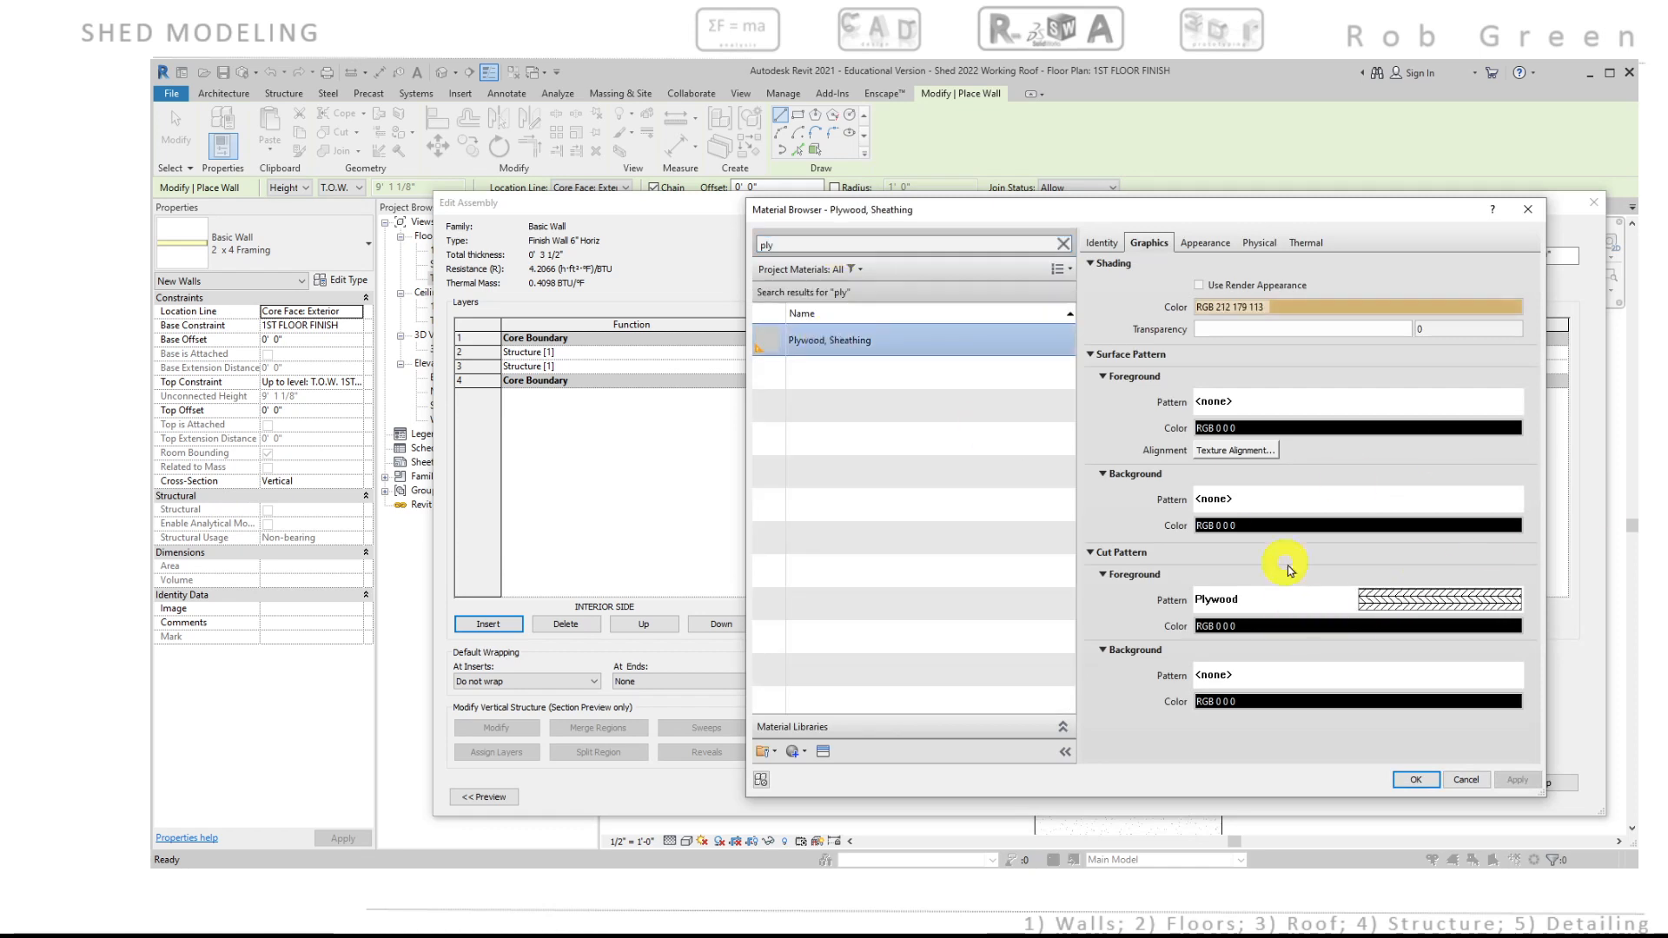
pyautogui.click(1414, 780)
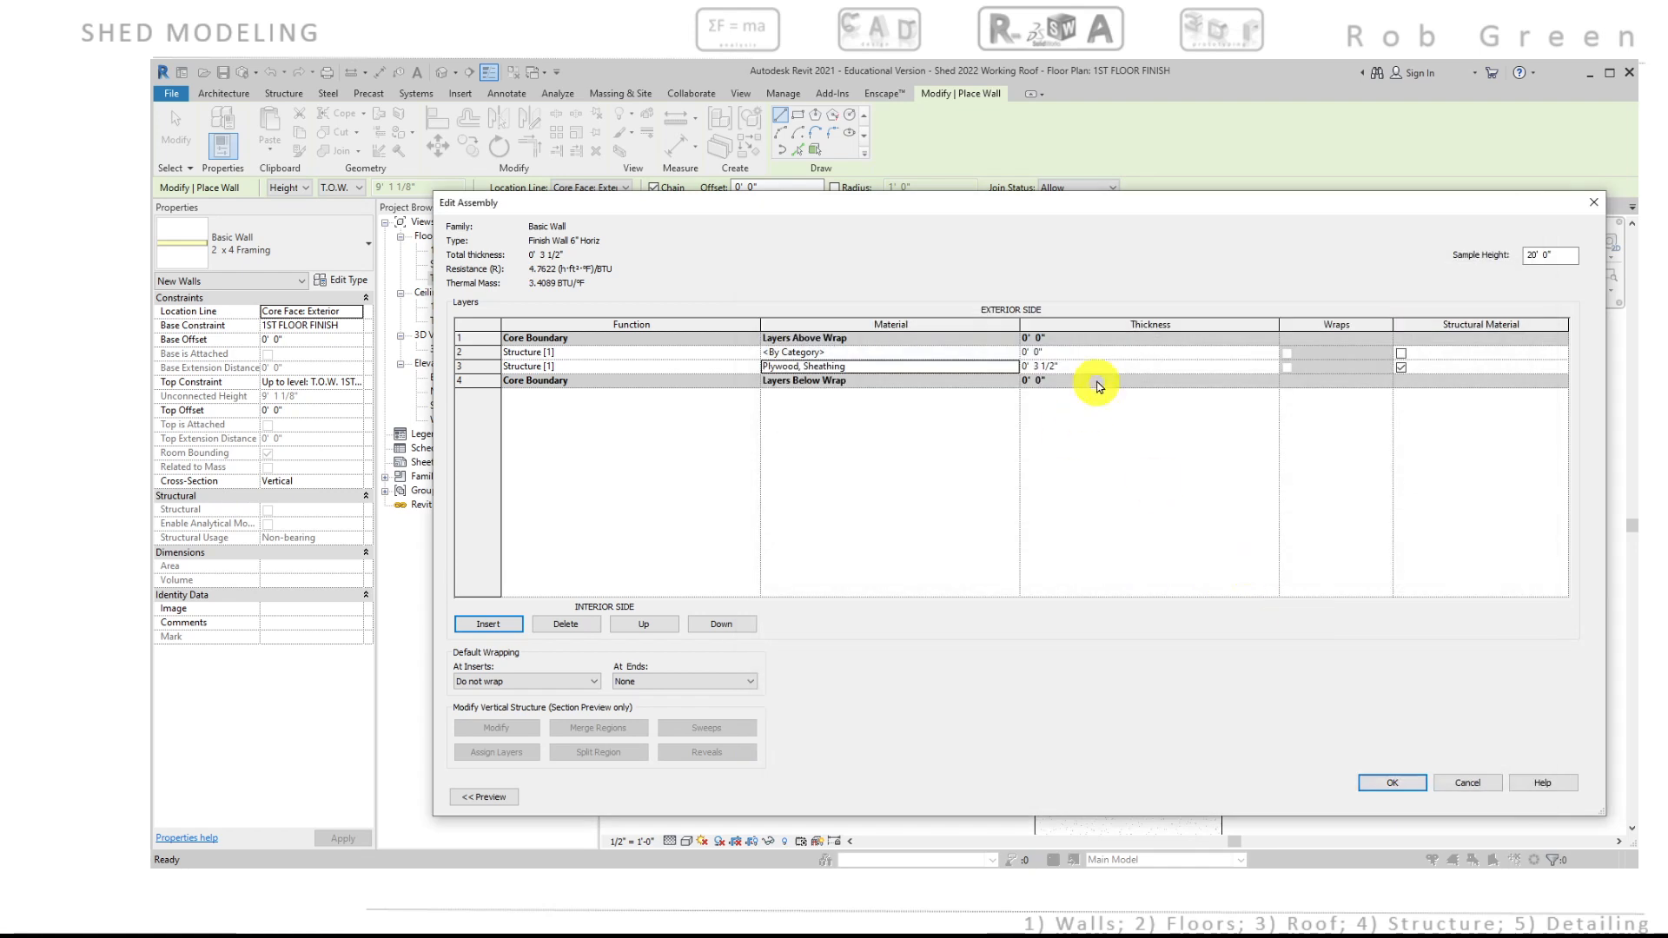
# Step: Set the plywood sheathing layer's thickness to 1/2" and the new exterior layer's thickness to 1"
pyautogui.click(1097, 365)
pyautogui.write('1/')
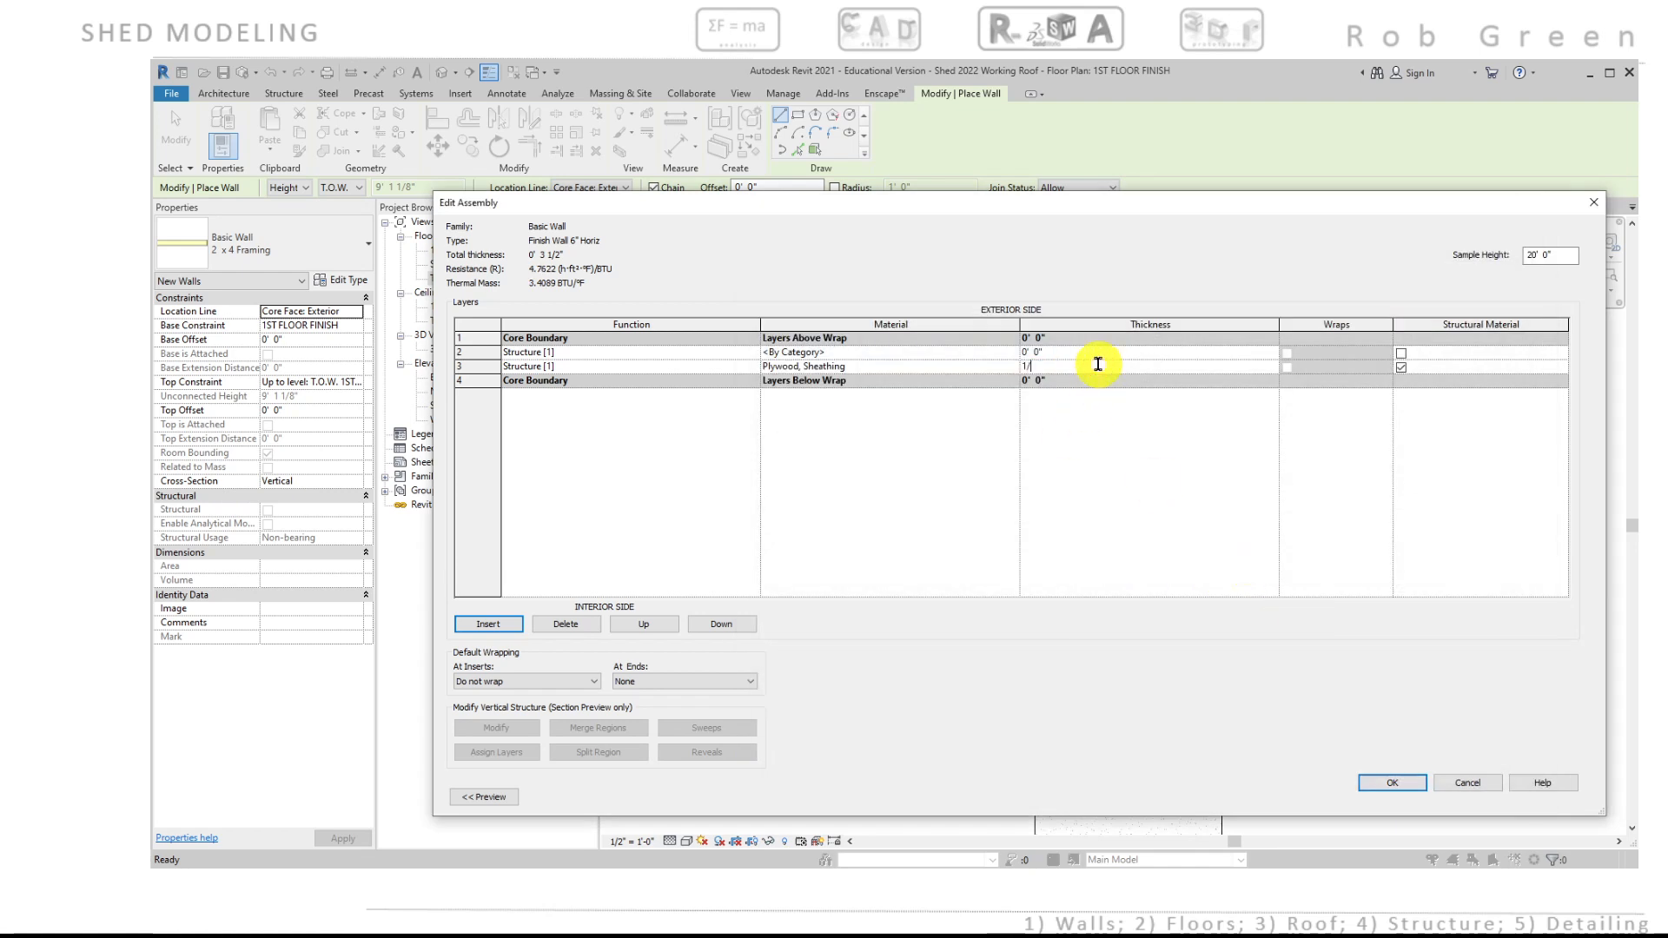
pyautogui.write('2"')
pyautogui.press('Tab')
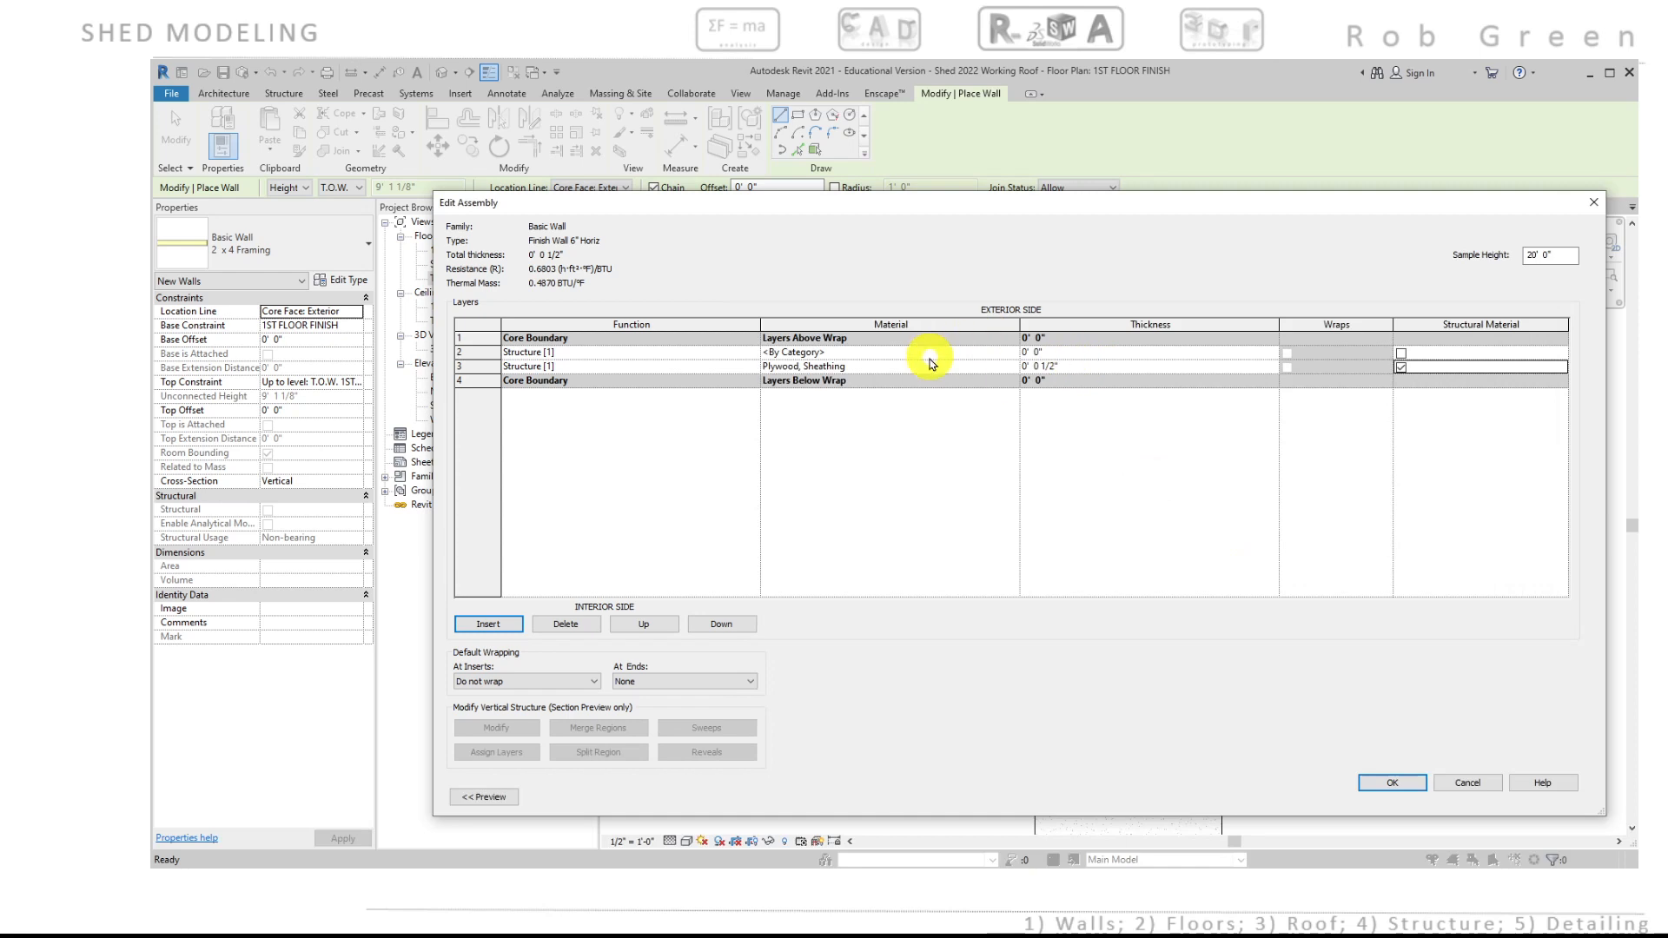
pyautogui.click(1065, 351)
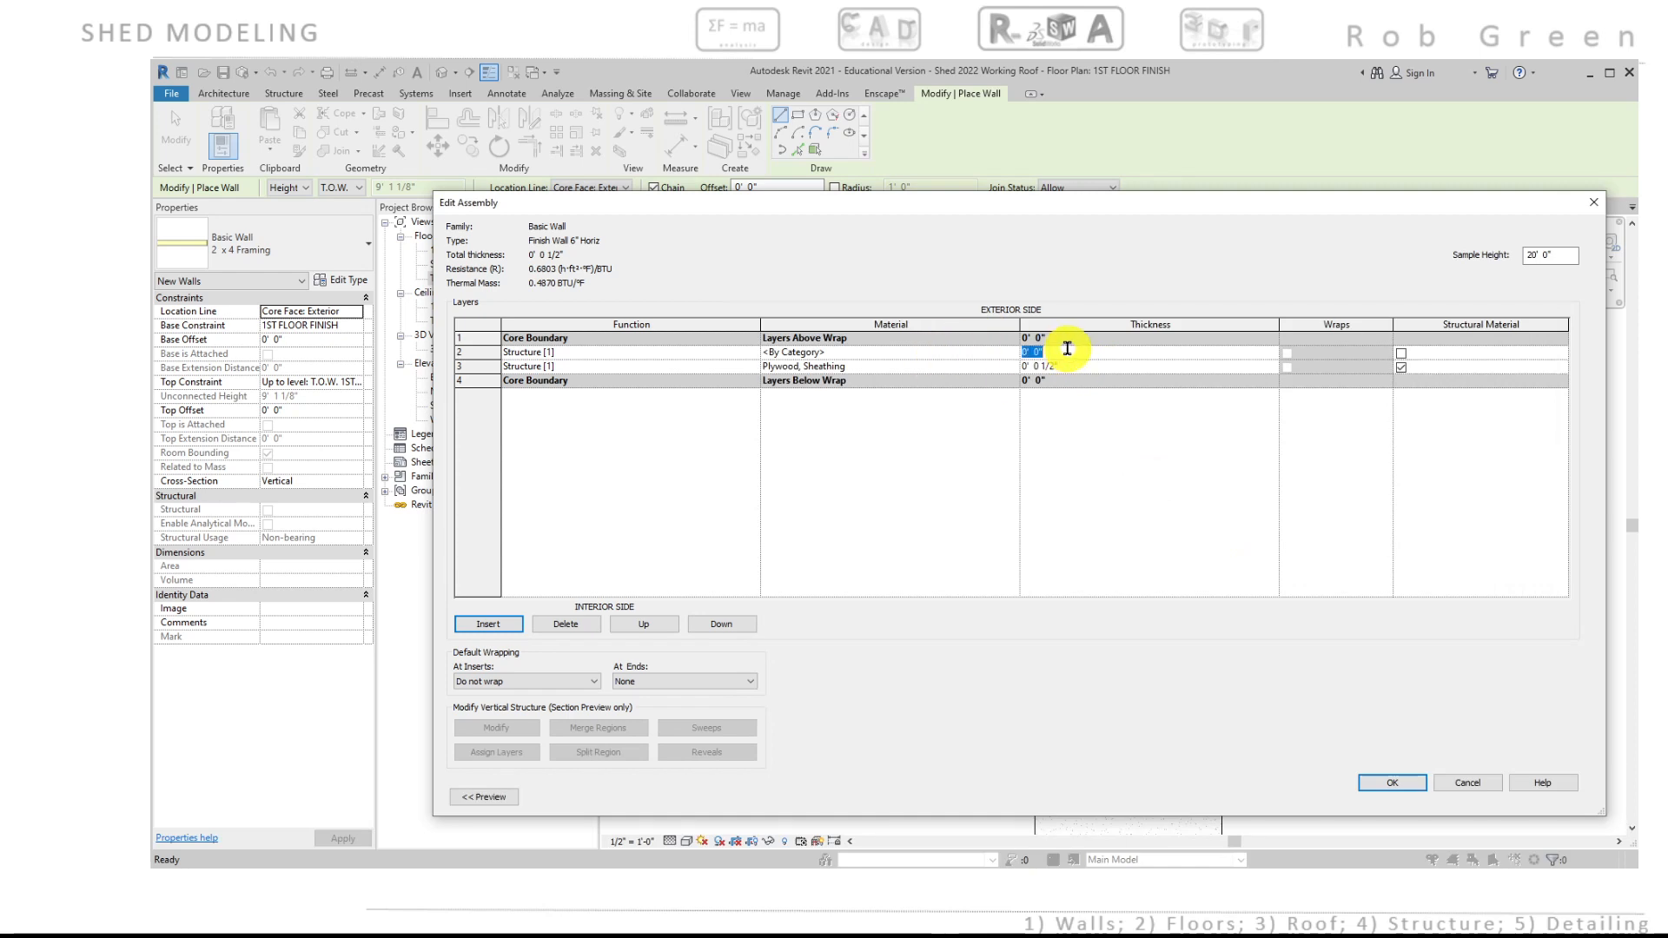
pyautogui.write("1'")
# Step: Search the materials for "sid" for the exterior layer, clear the search and look through the project material list for suitable siding
pyautogui.click(999, 352)
pyautogui.click(1013, 353)
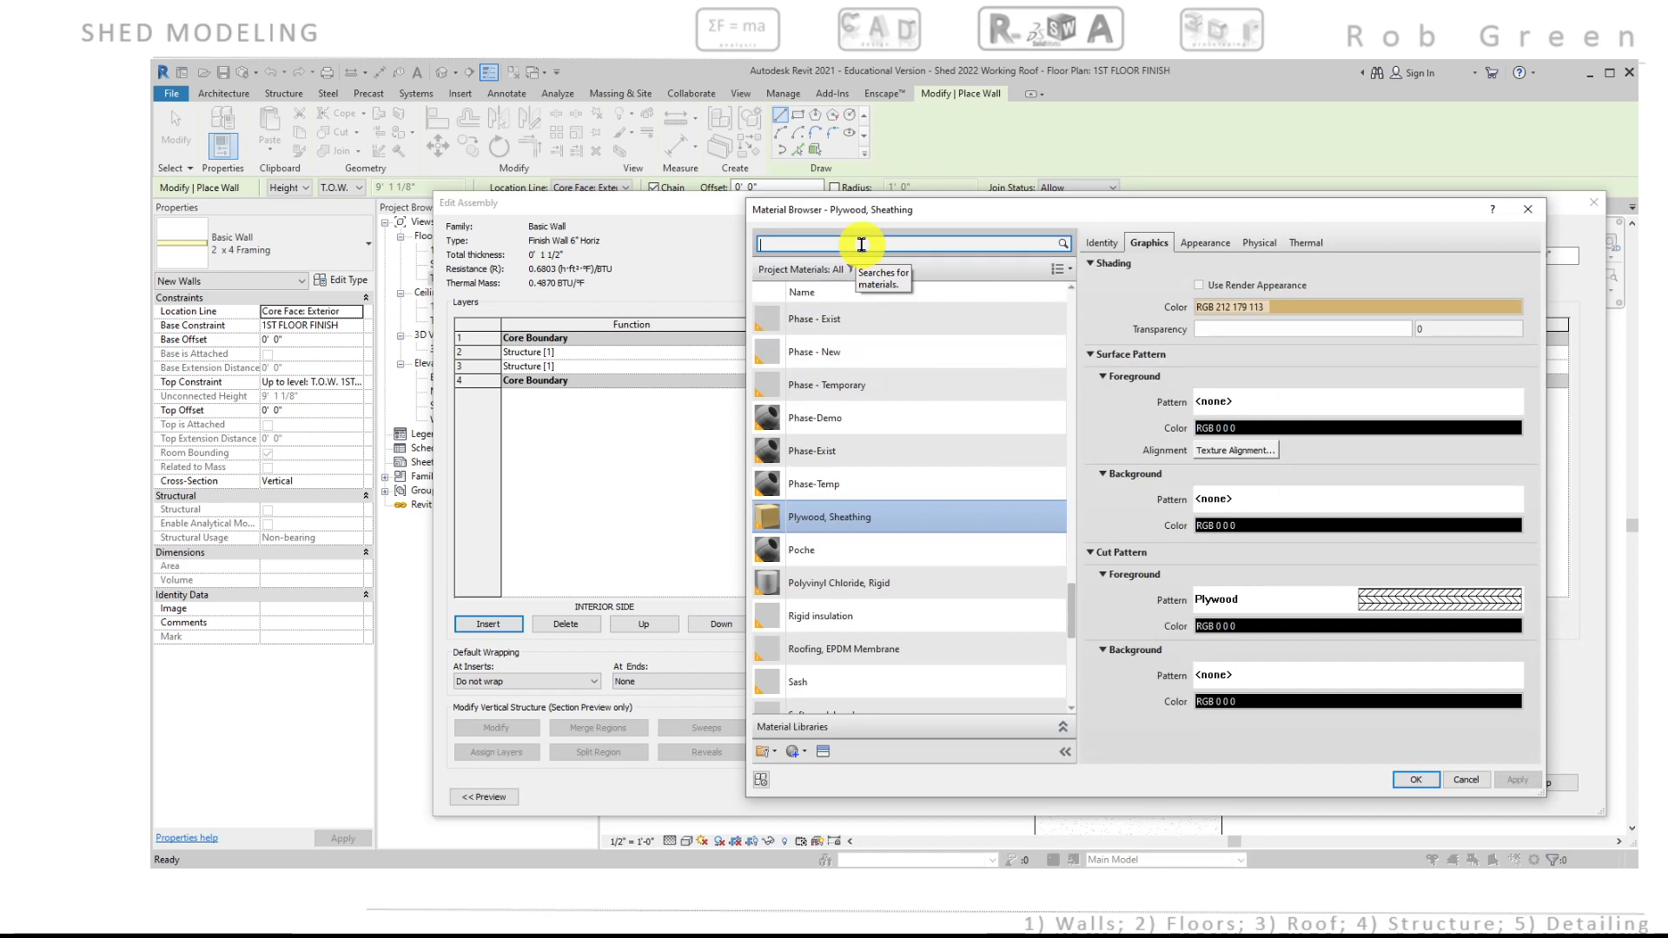
pyautogui.write('sid')
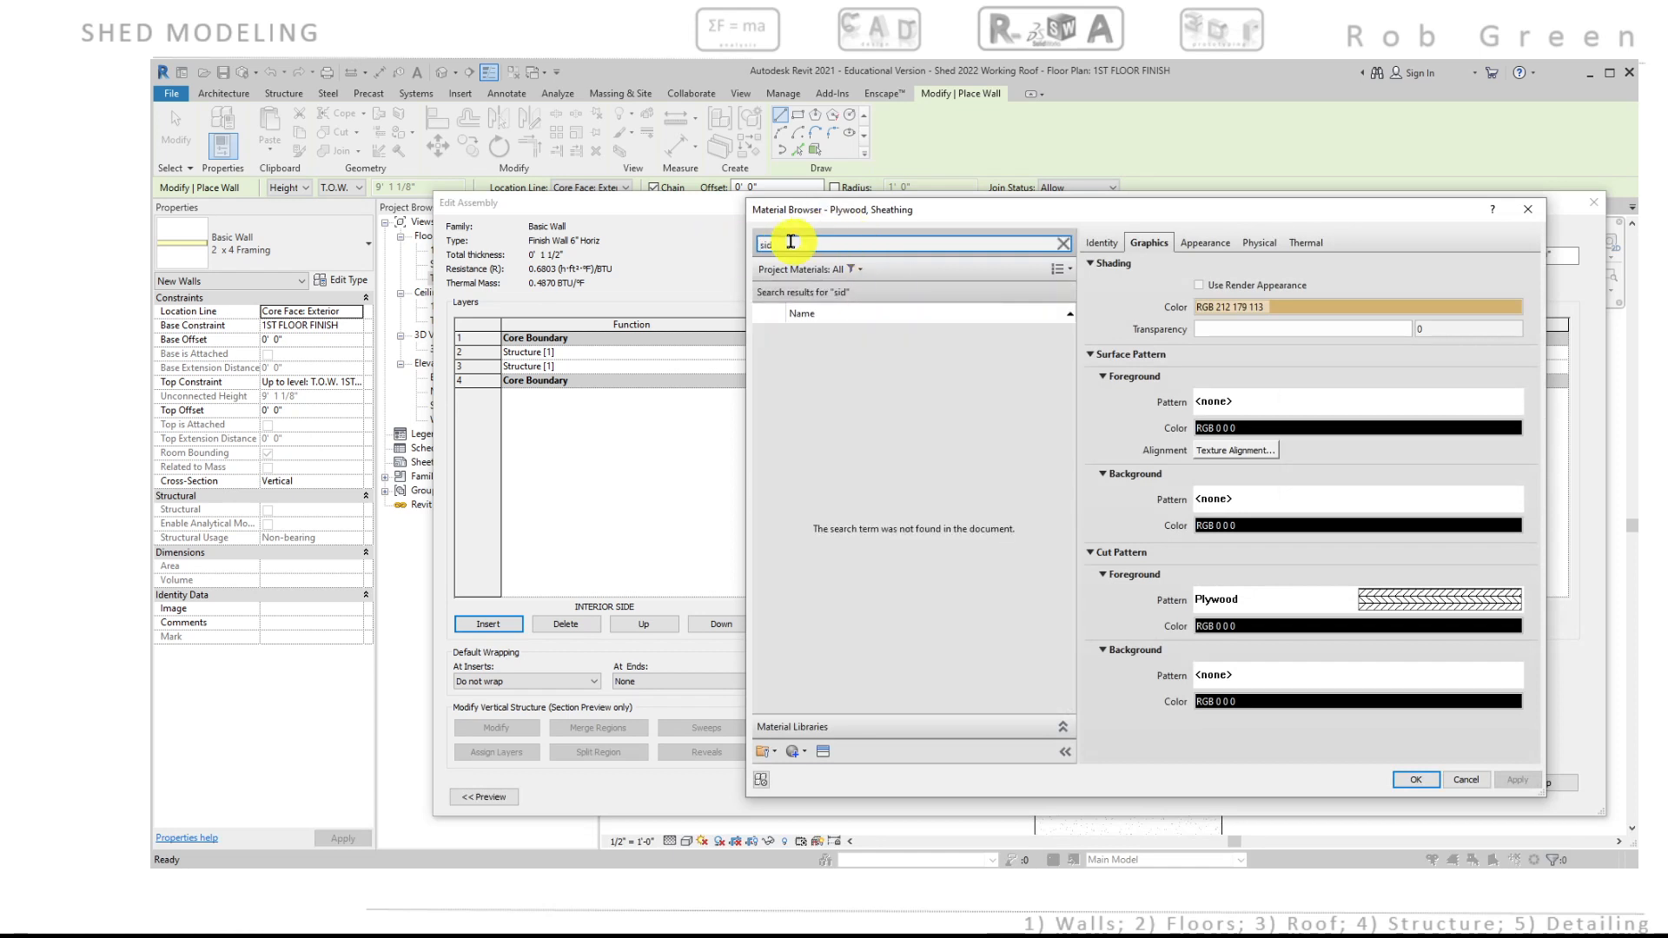
pyautogui.moveTo(790, 243); pyautogui.dragTo(743, 244)
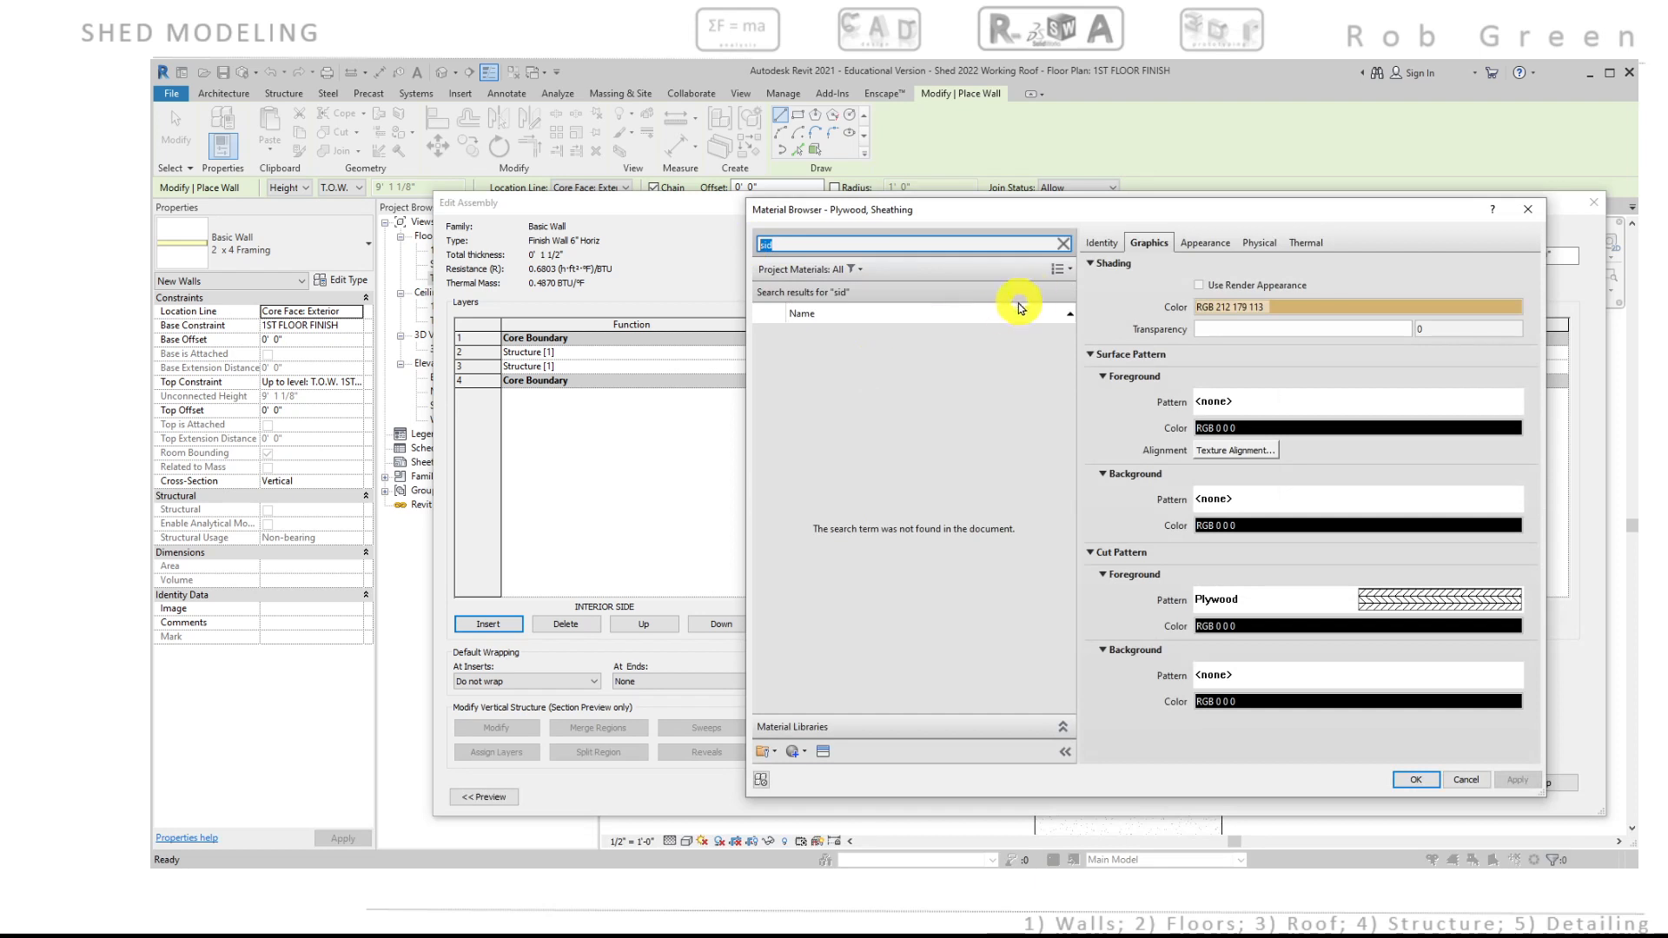
pyautogui.click(1061, 244)
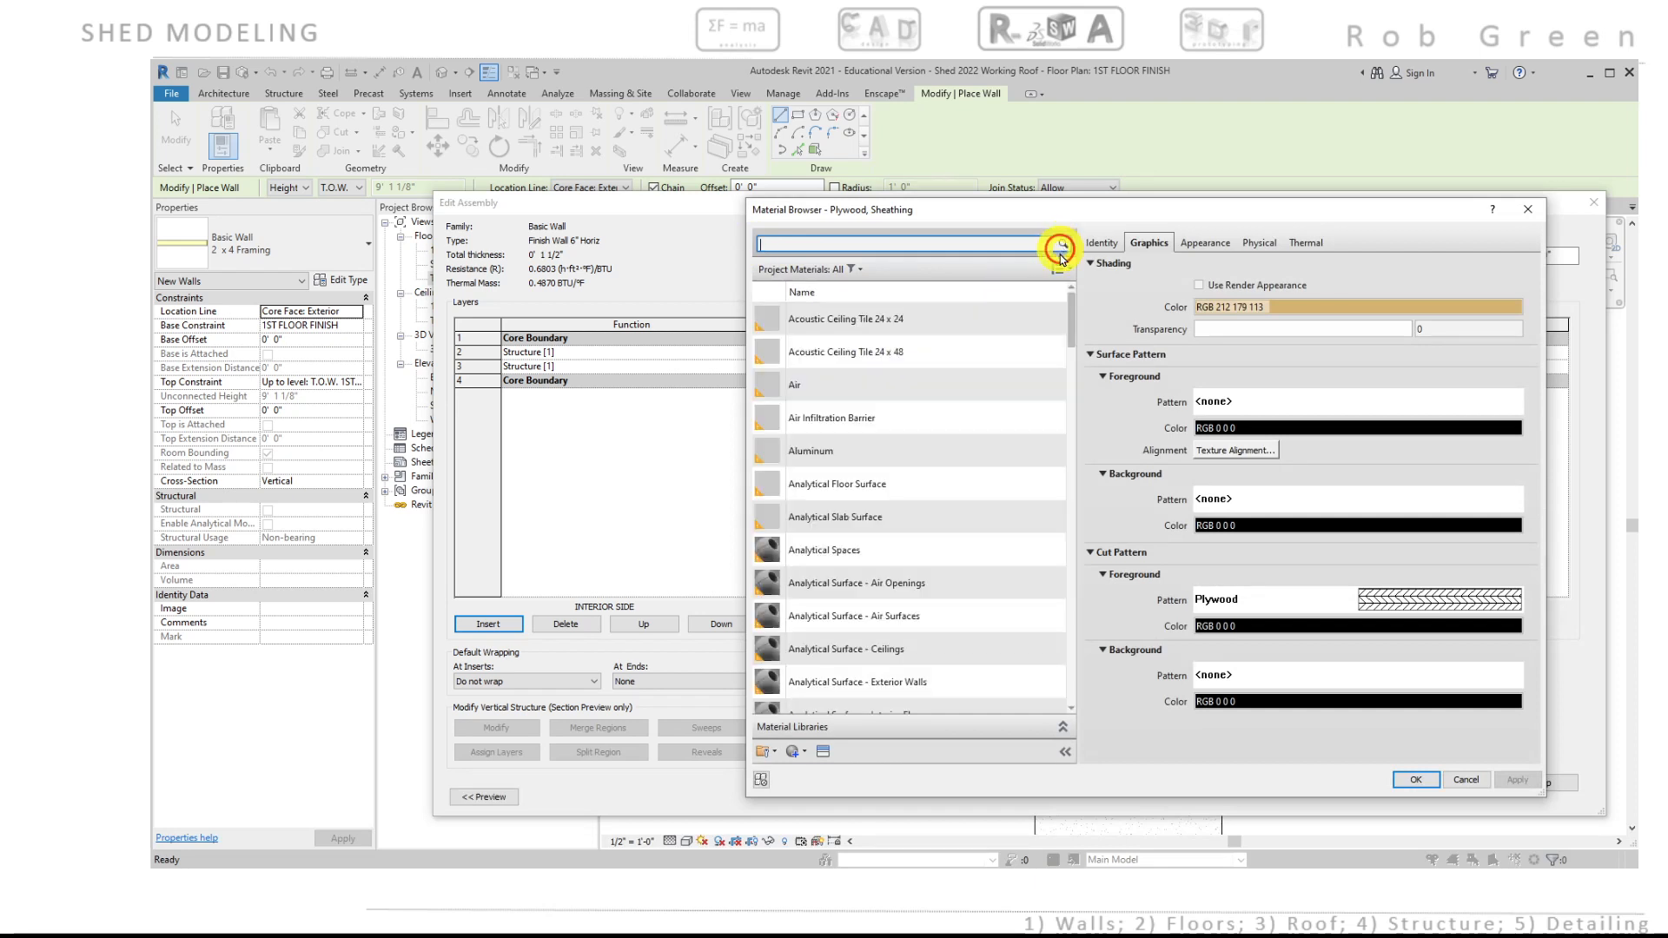
pyautogui.moveTo(1071, 323); pyautogui.dragTo(1083, 689)
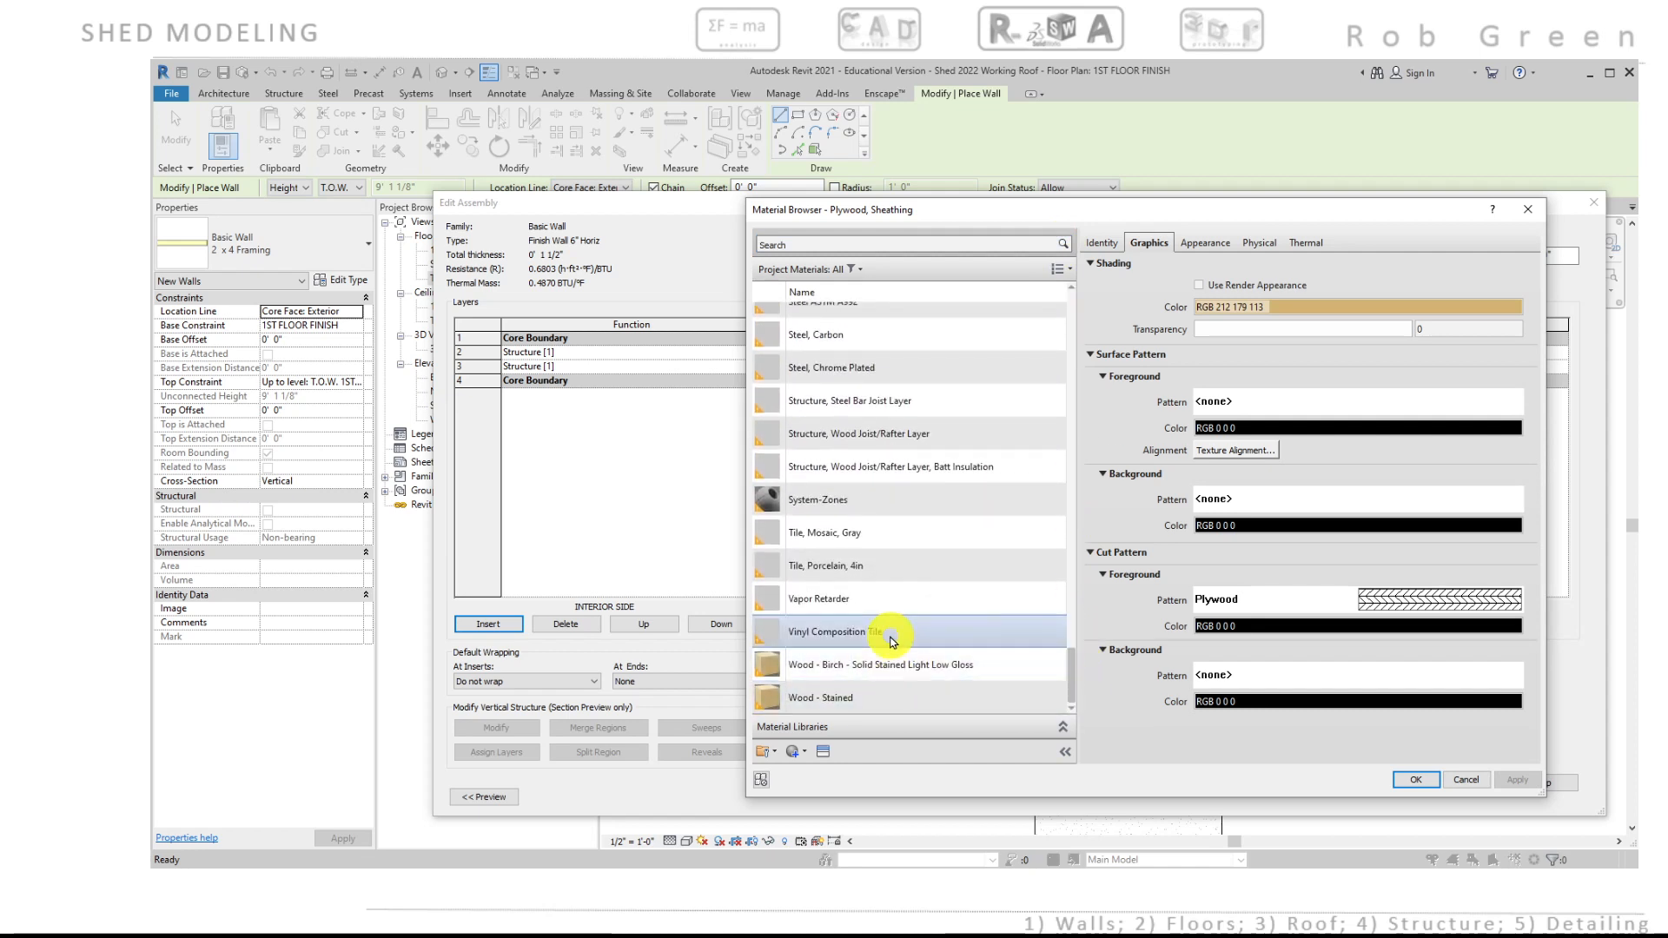
pyautogui.scroll(2, 892, 641)
pyautogui.scroll(2, 892, 641)
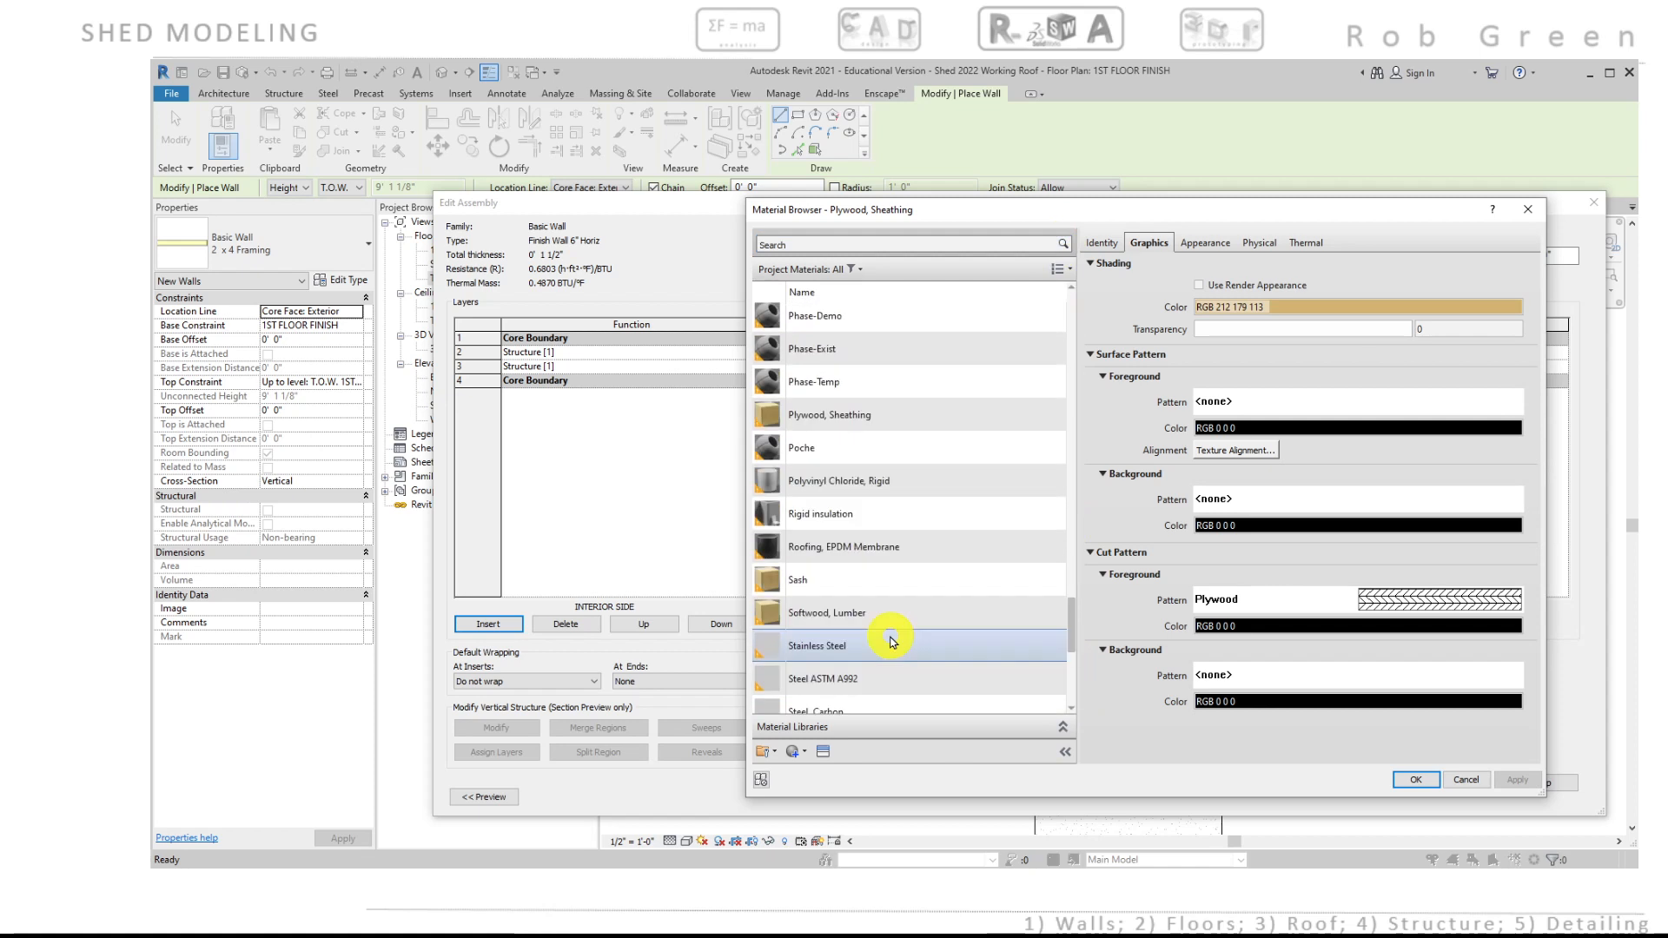
pyautogui.scroll(1, 892, 638)
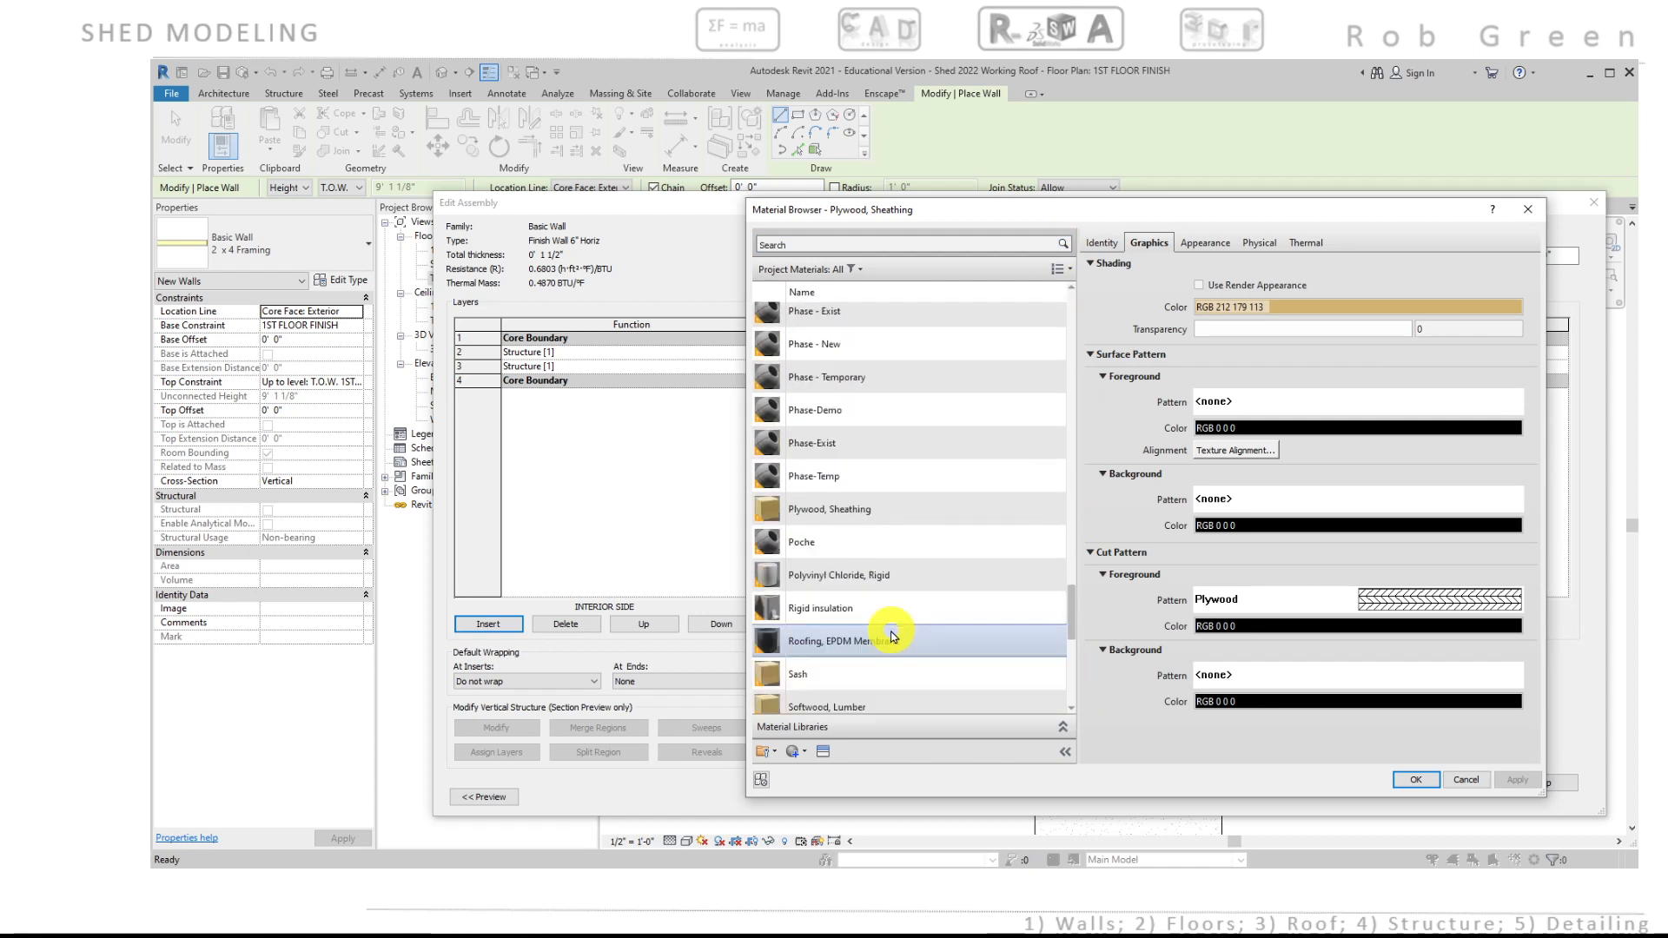
pyautogui.scroll(4, 892, 637)
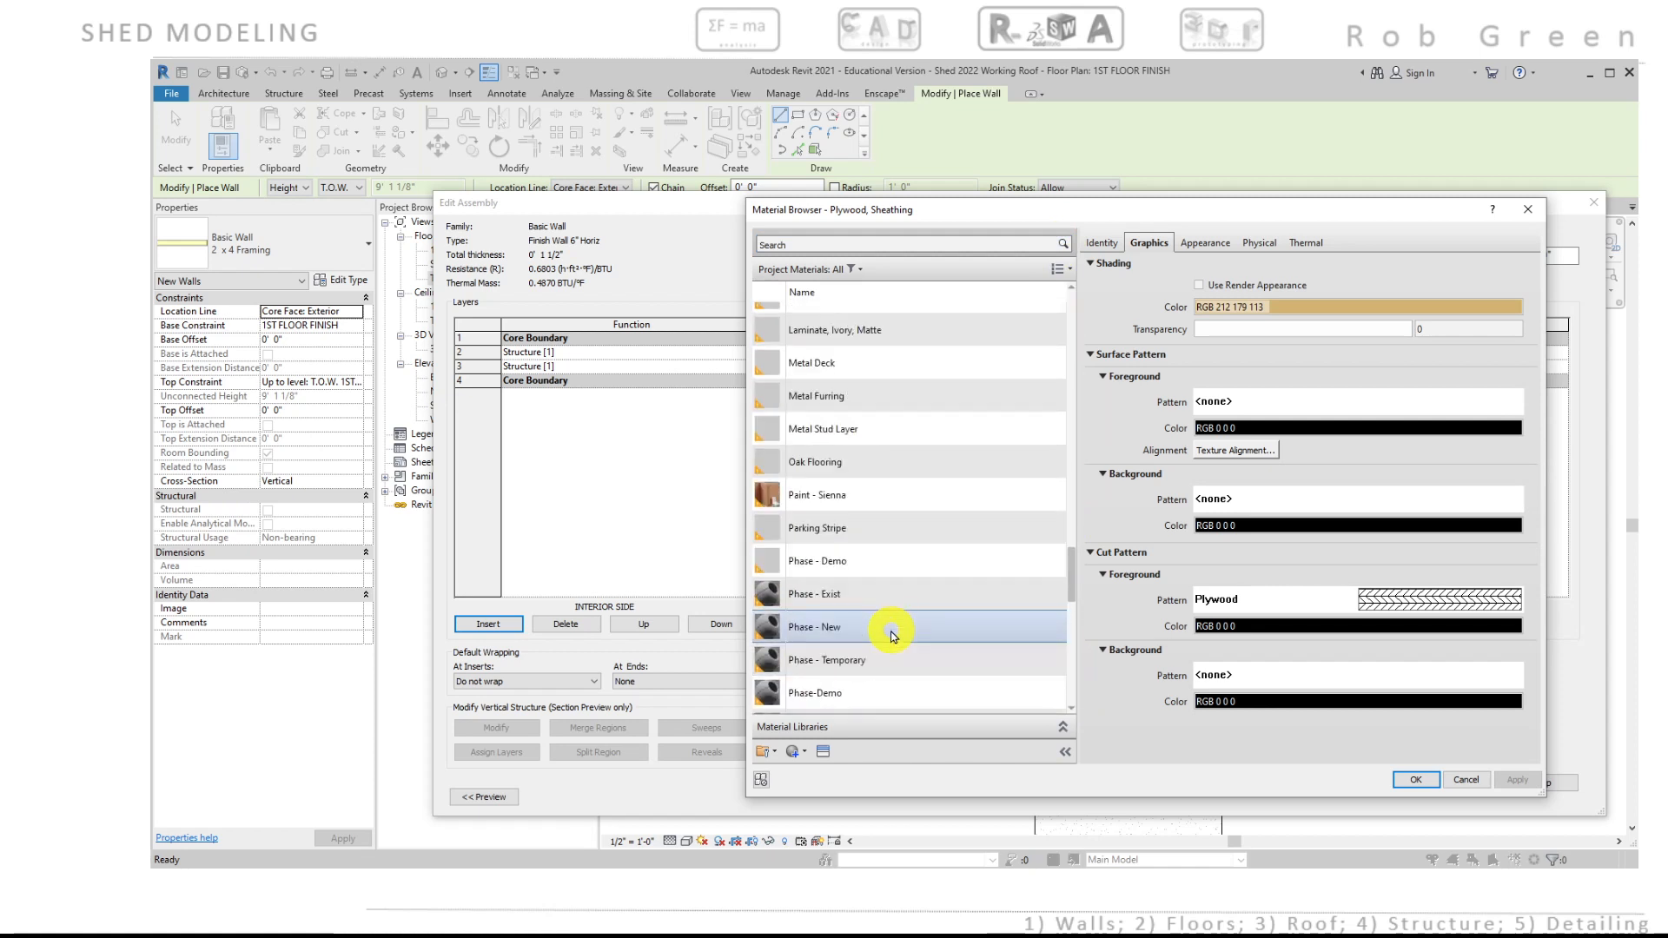
pyautogui.scroll(3, 892, 637)
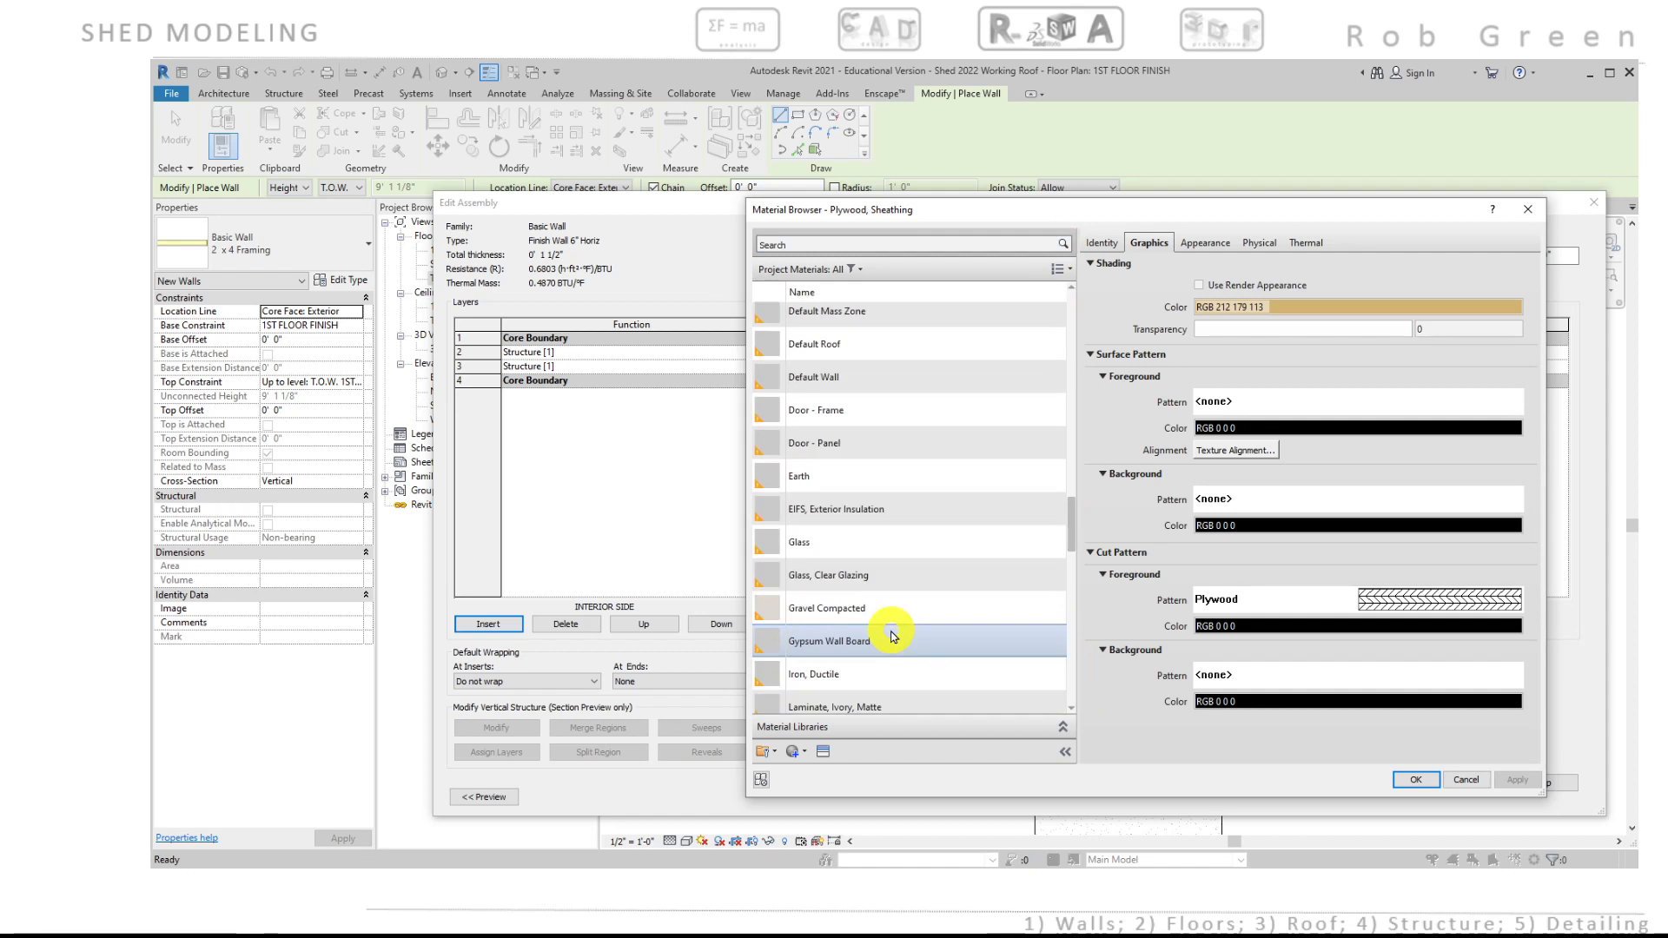
# Step: Create a new project material for the exterior layer and select it in the material list
pyautogui.moveTo(1120, 205); pyautogui.dragTo(972, 185)
pyautogui.click(651, 731)
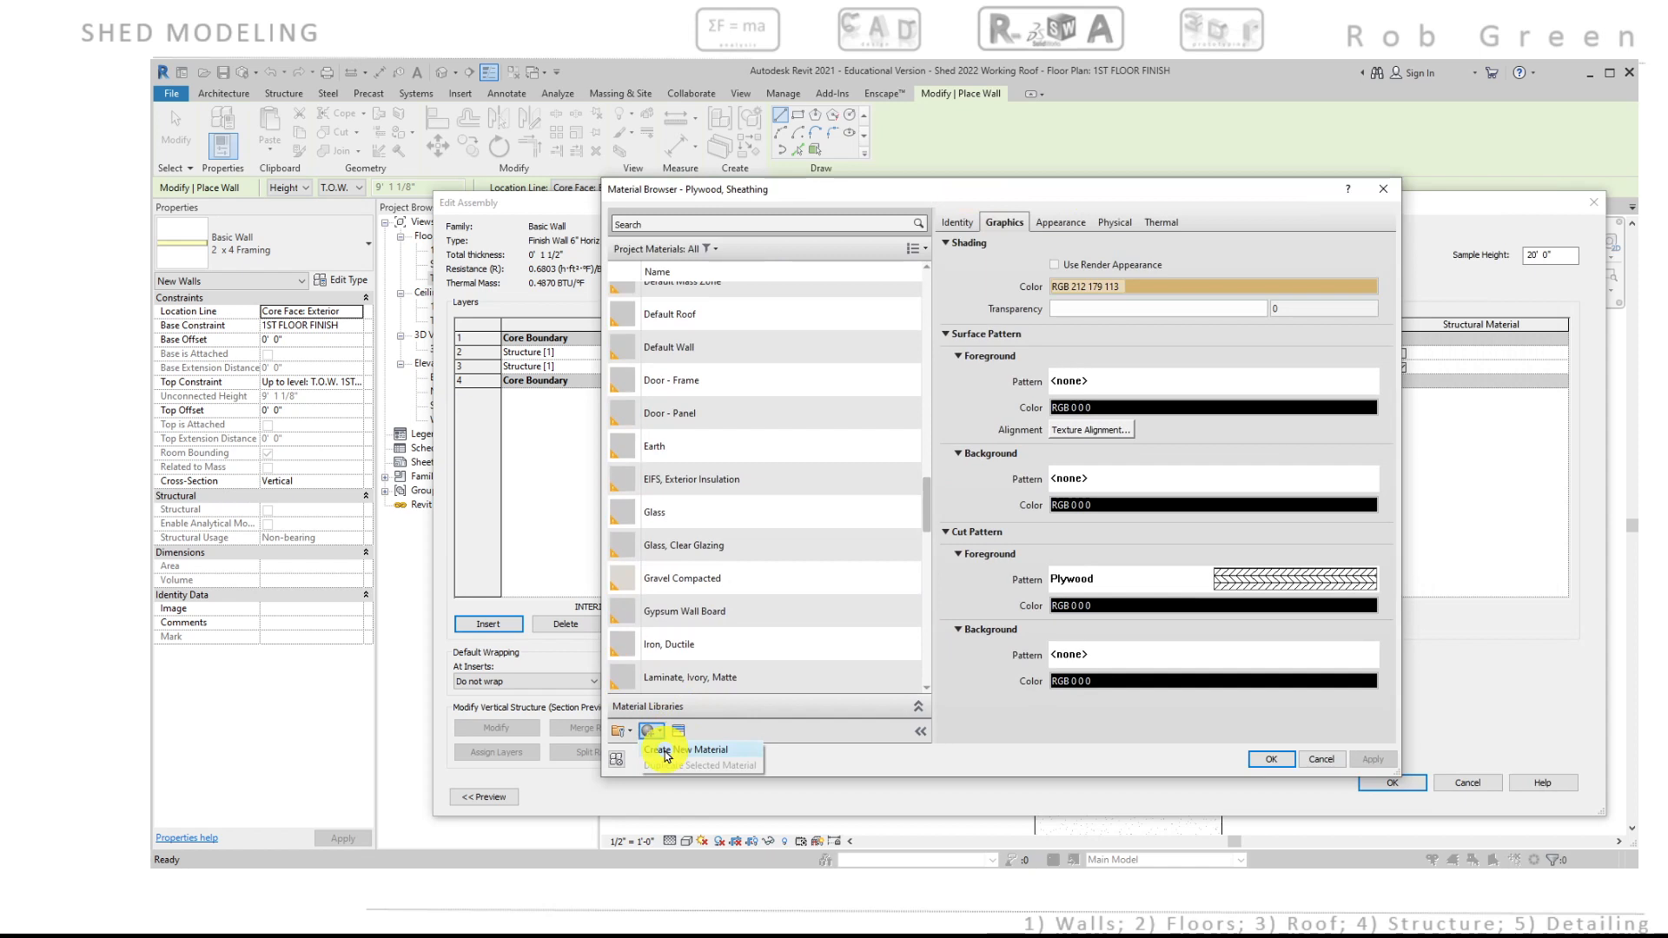
pyautogui.click(666, 752)
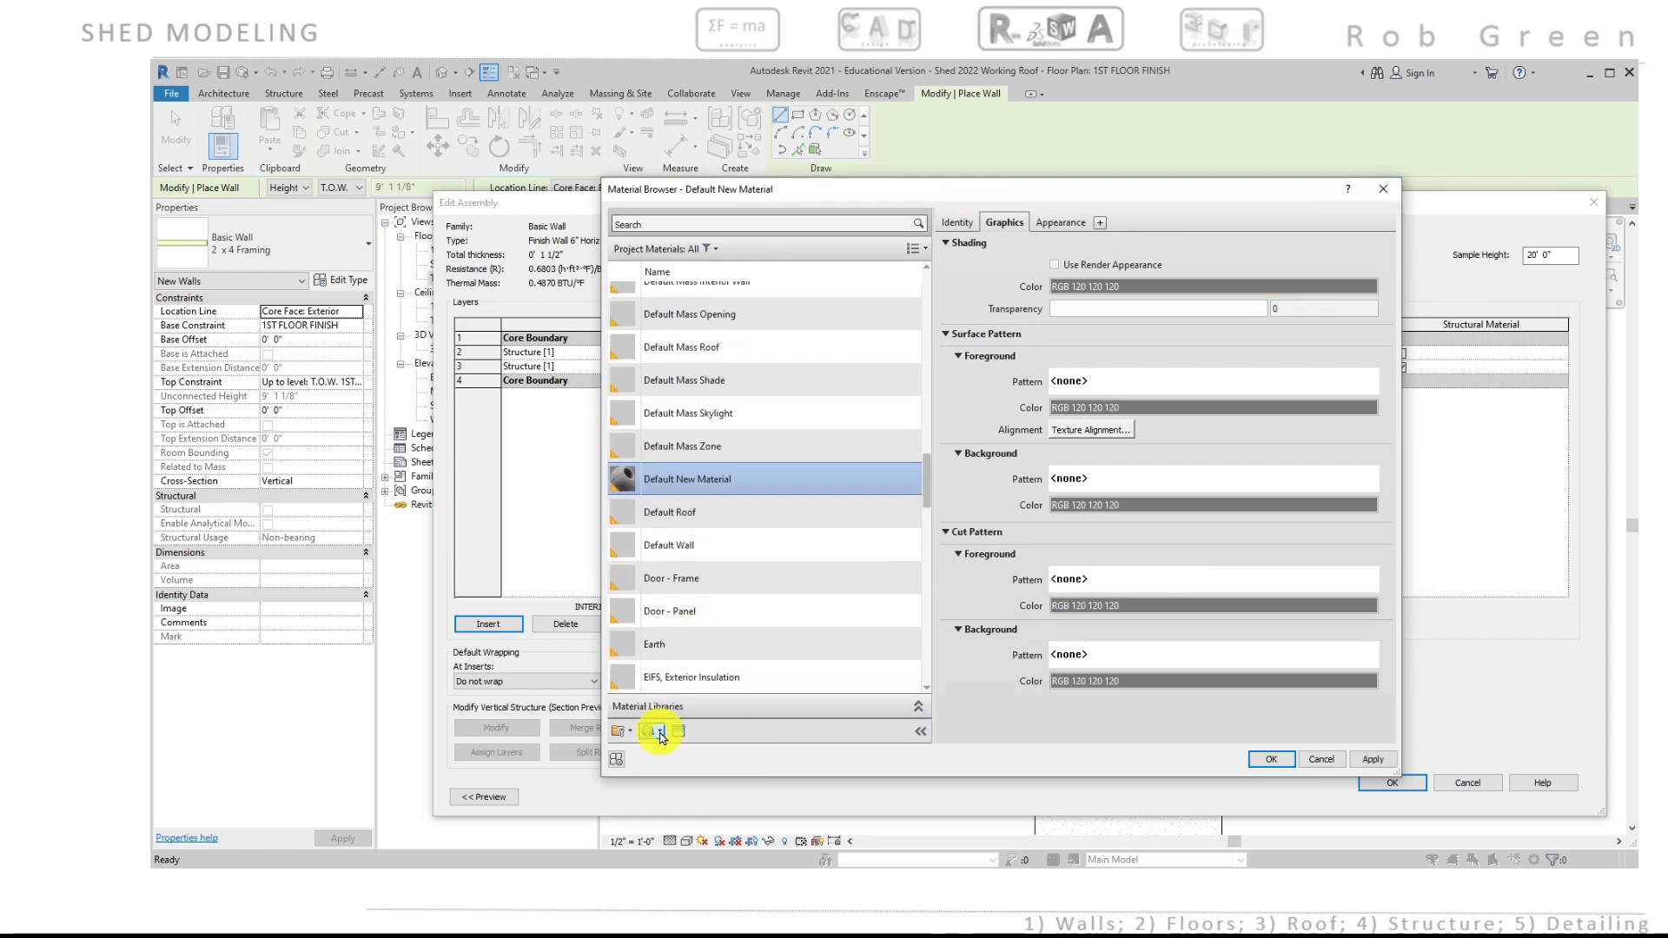
pyautogui.click(660, 735)
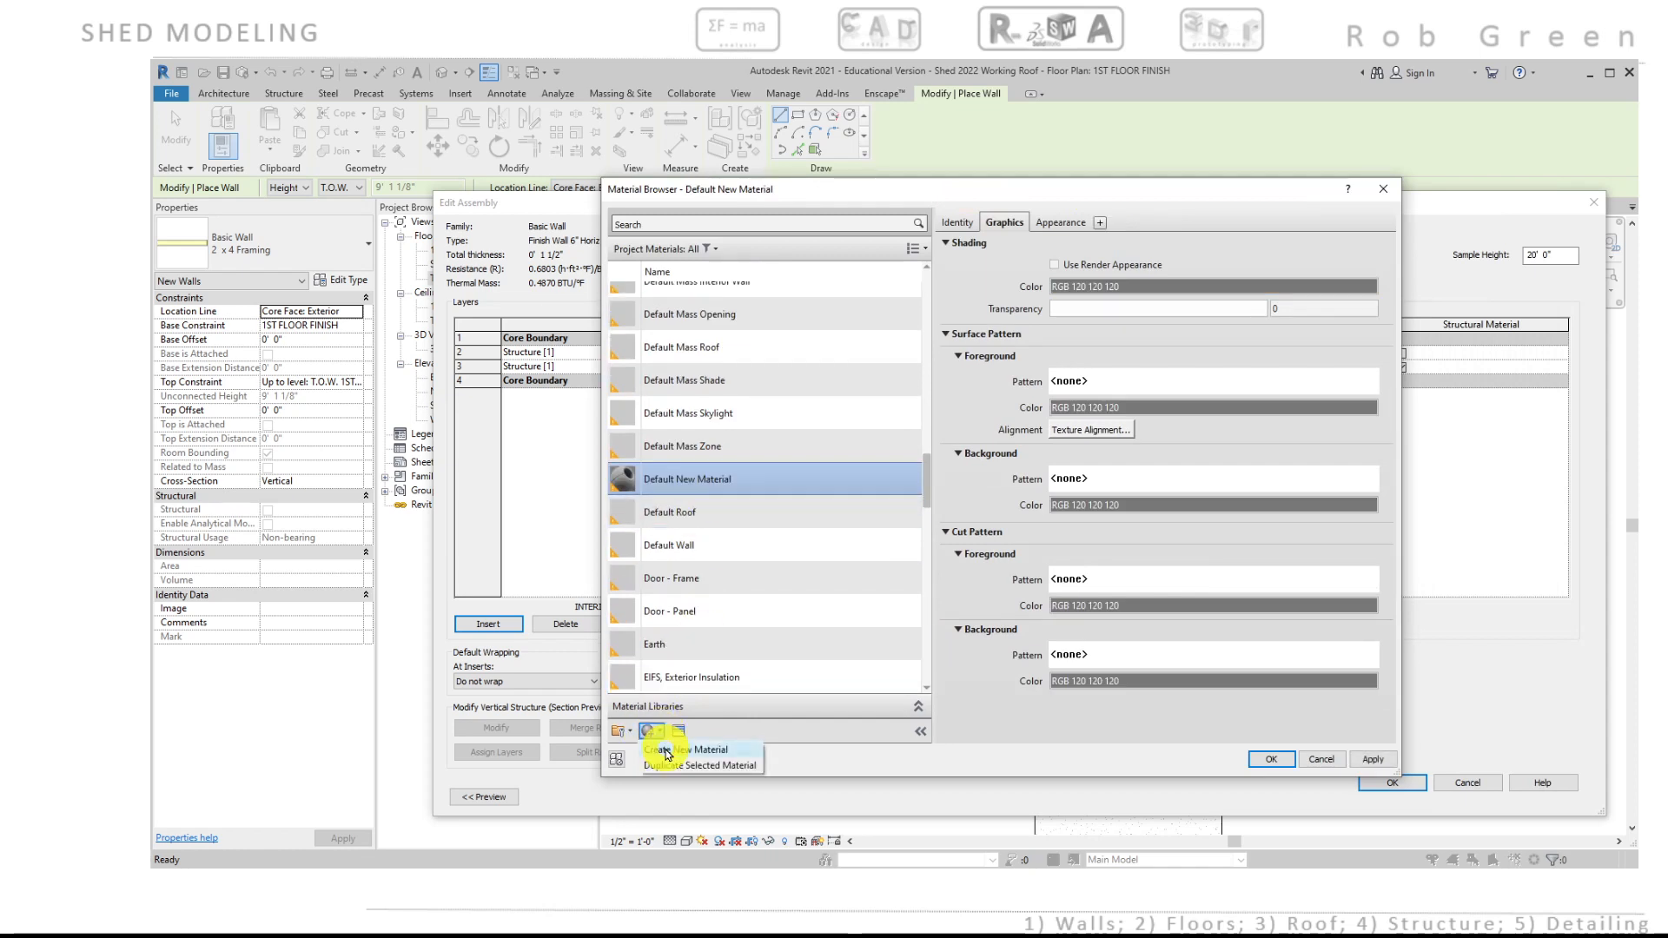
pyautogui.click(701, 484)
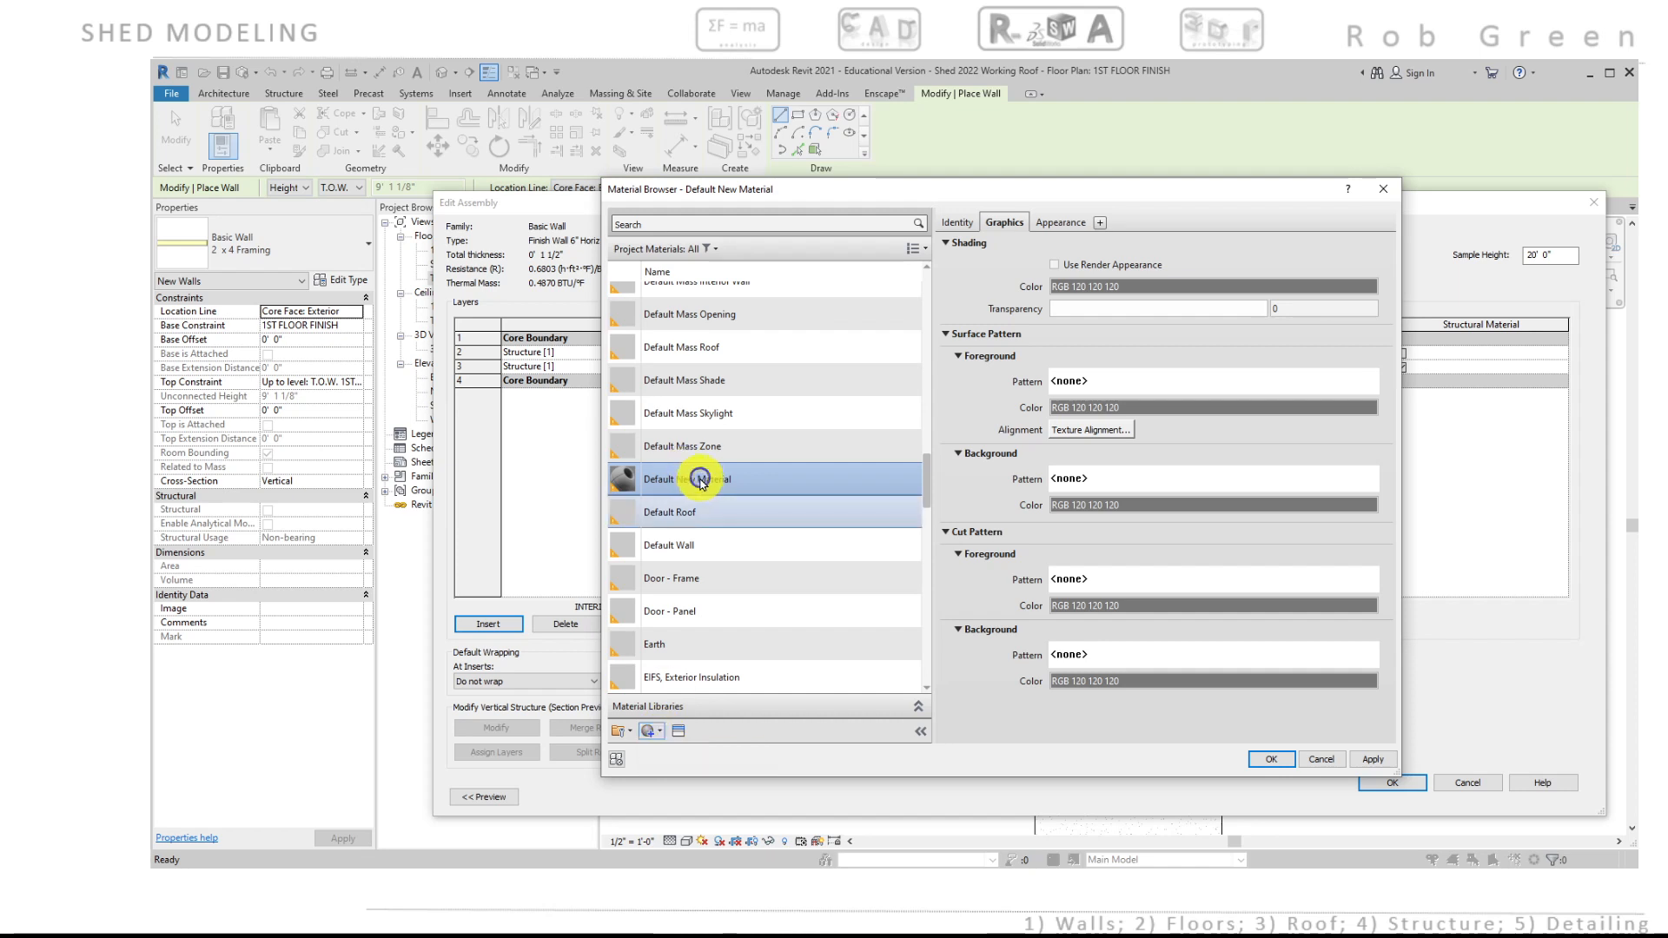
# Step: Rename the new material as Siding 6" Horiz
pyautogui.rightClick(702, 484)
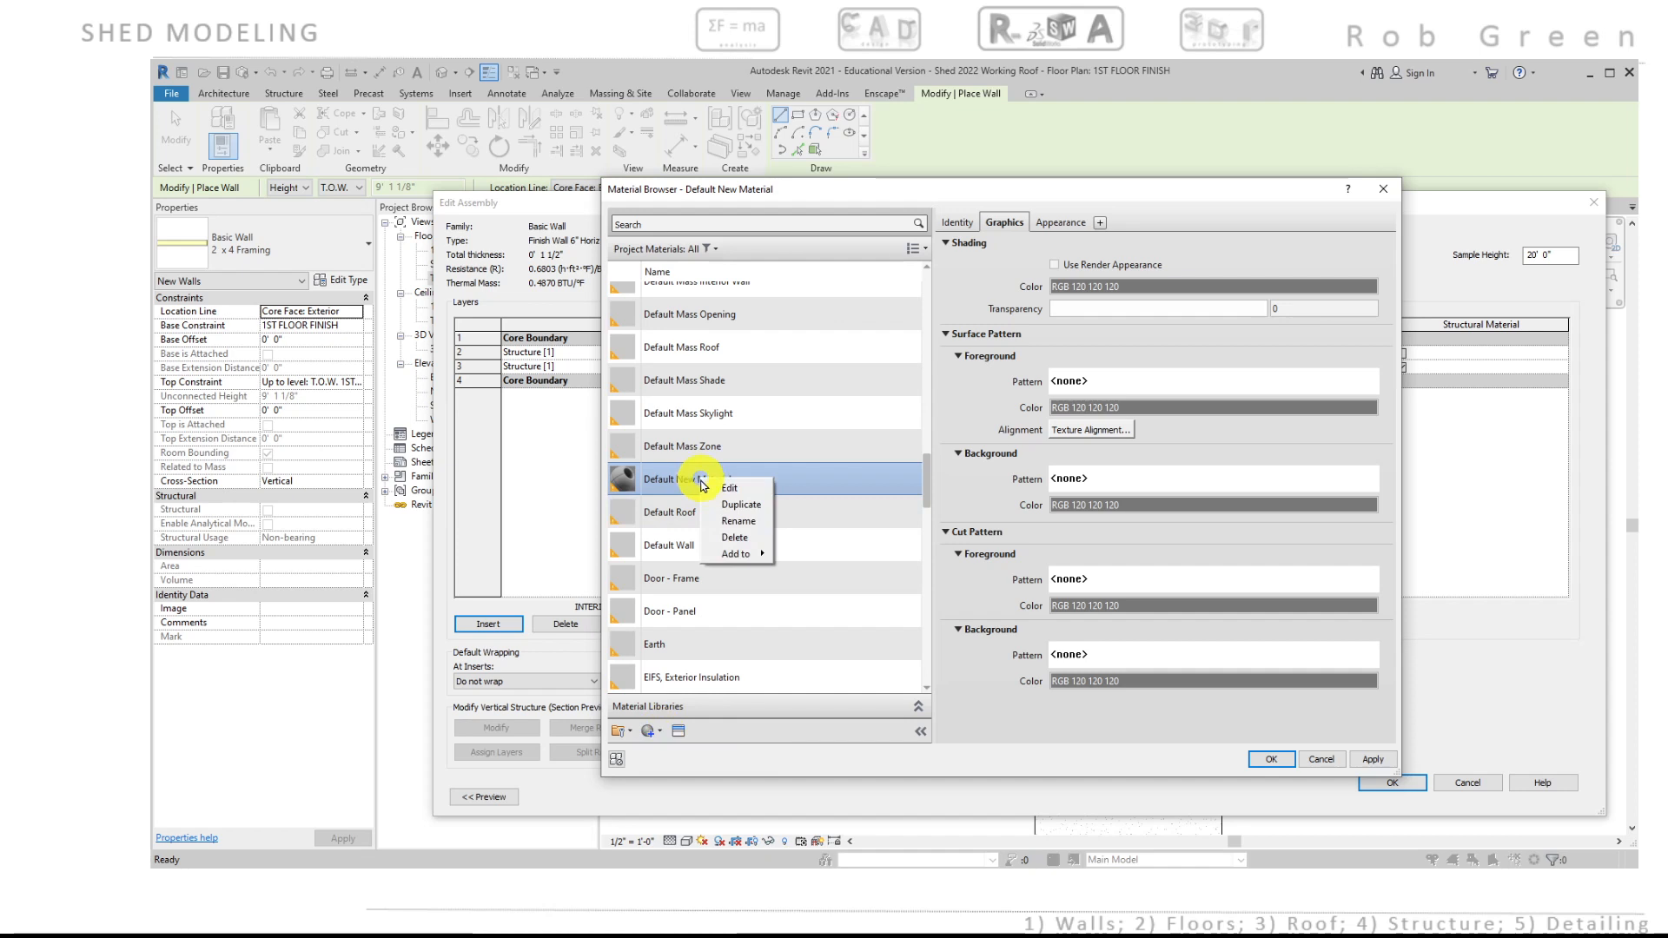
pyautogui.click(737, 522)
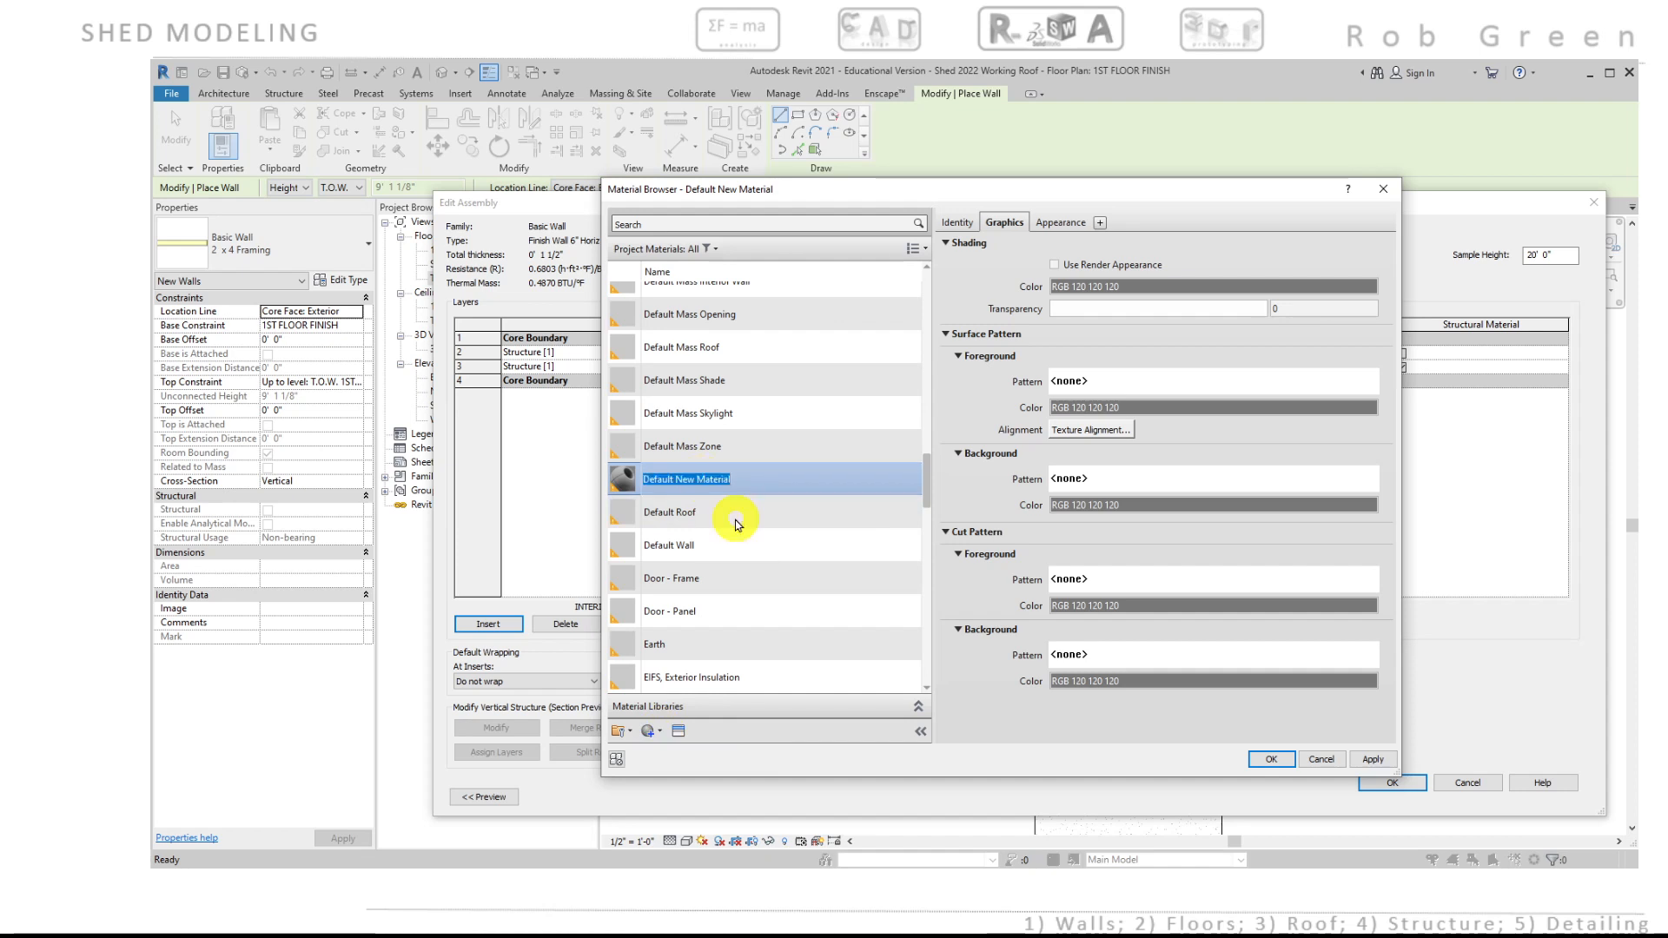
pyautogui.write('Sidi')
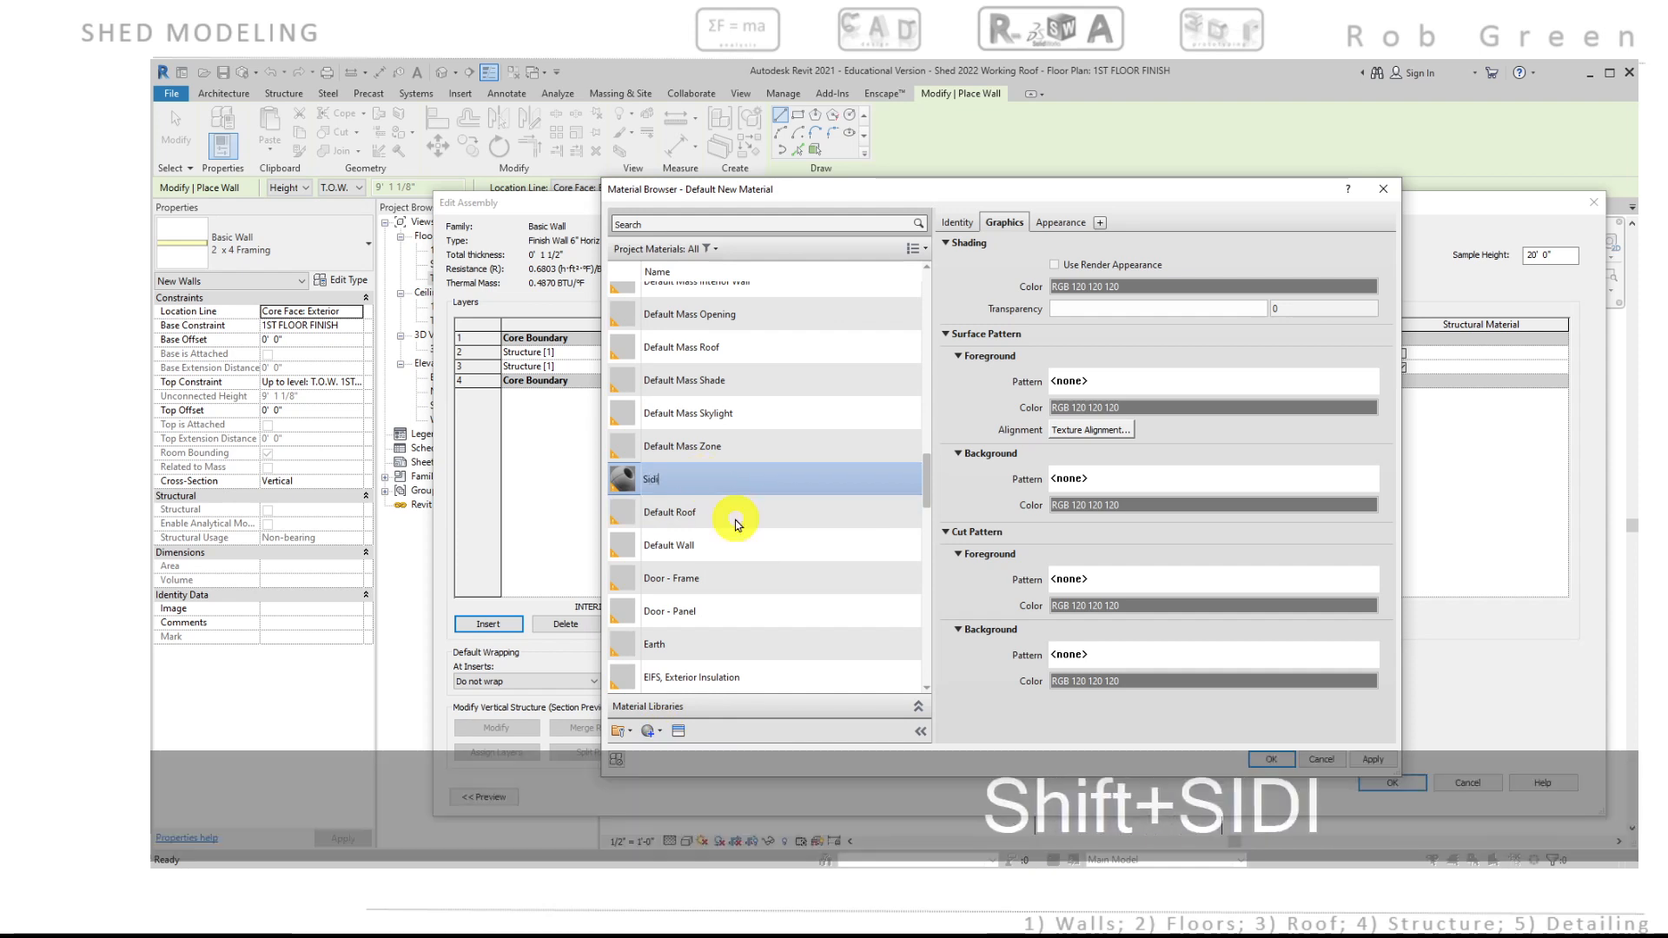
pyautogui.write('ng 6')
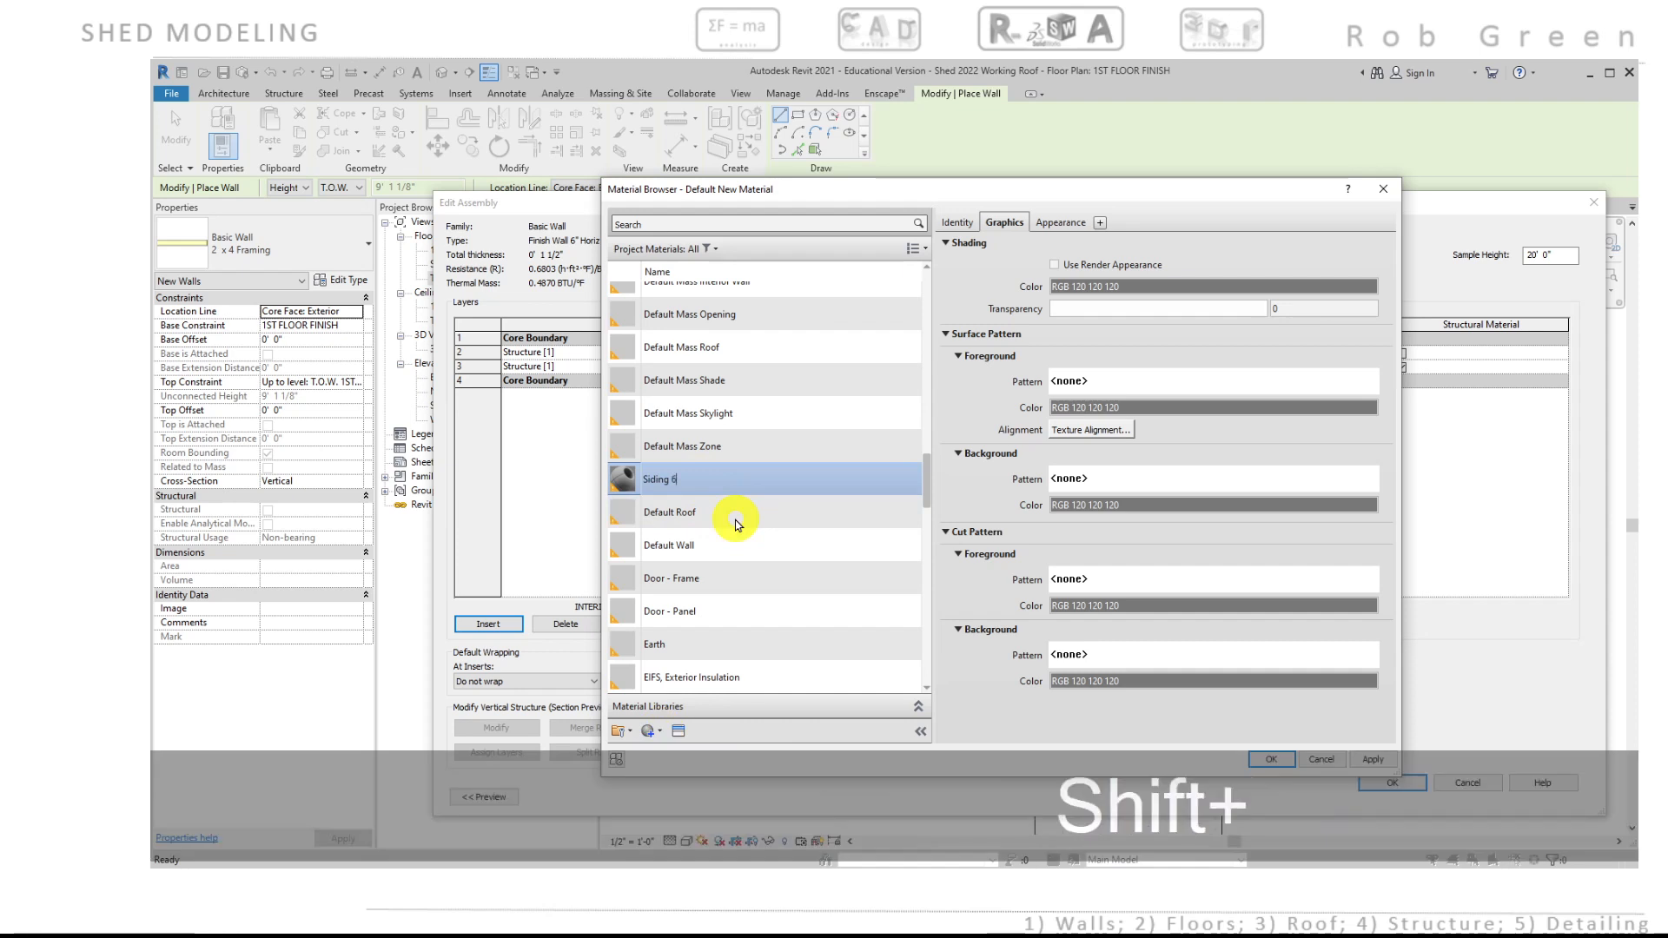
pyautogui.write('" Horiz')
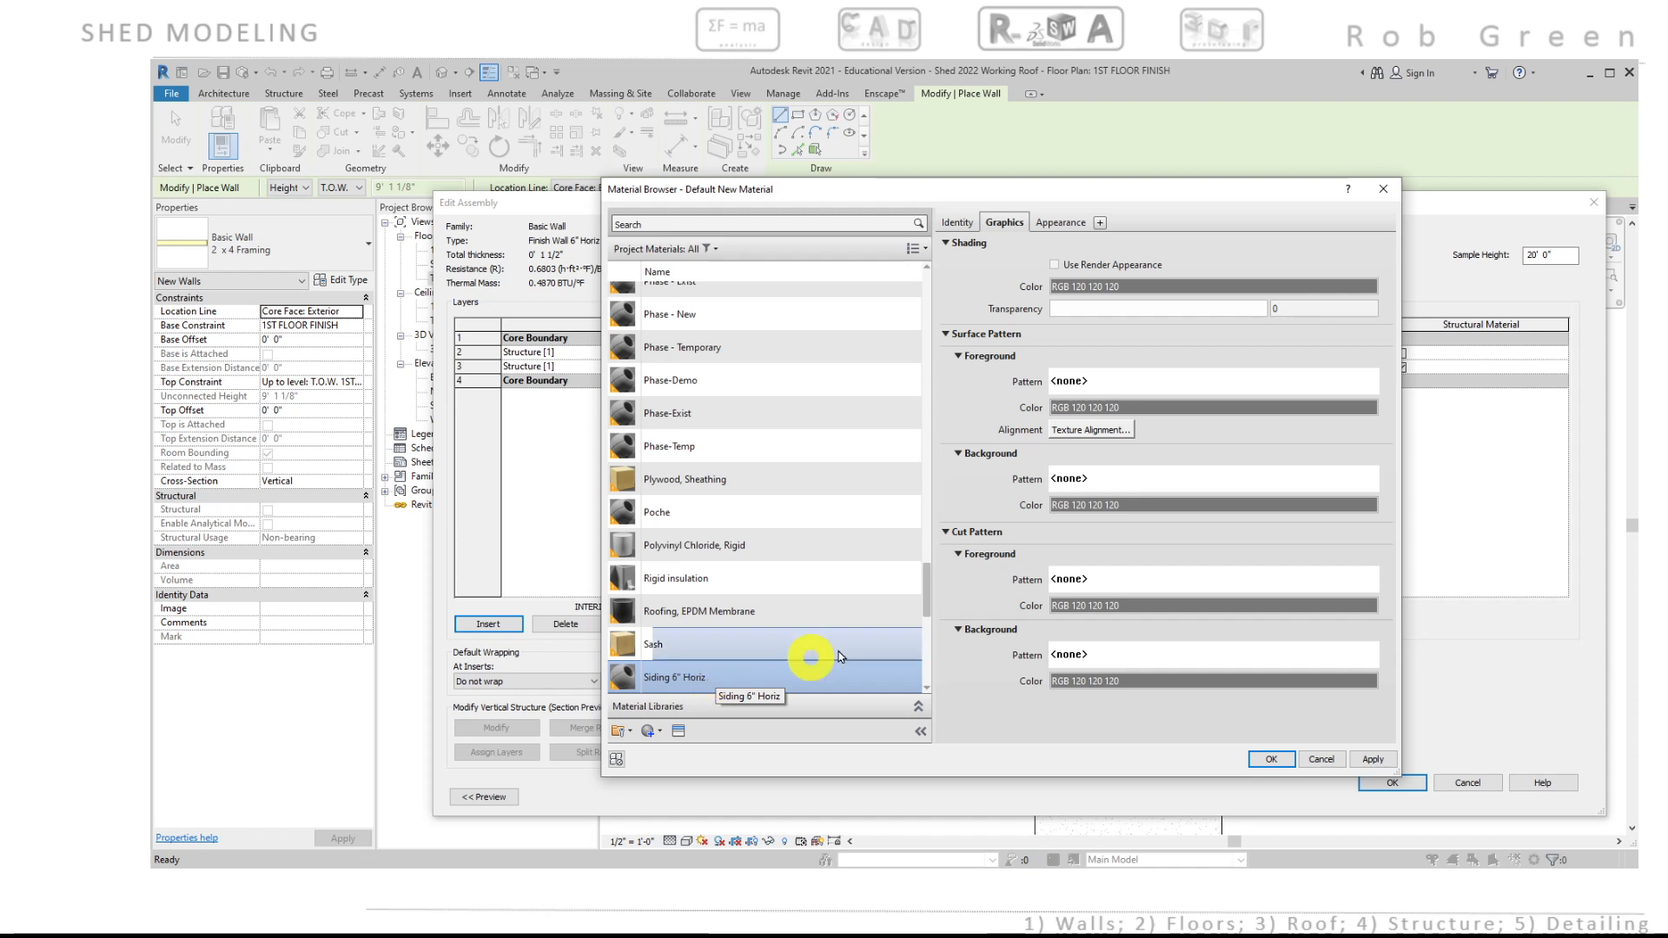
# Step: Open the asset replacement browser for the siding material's appearance and list the Siding category of the Appearance Library
pyautogui.click(1058, 227)
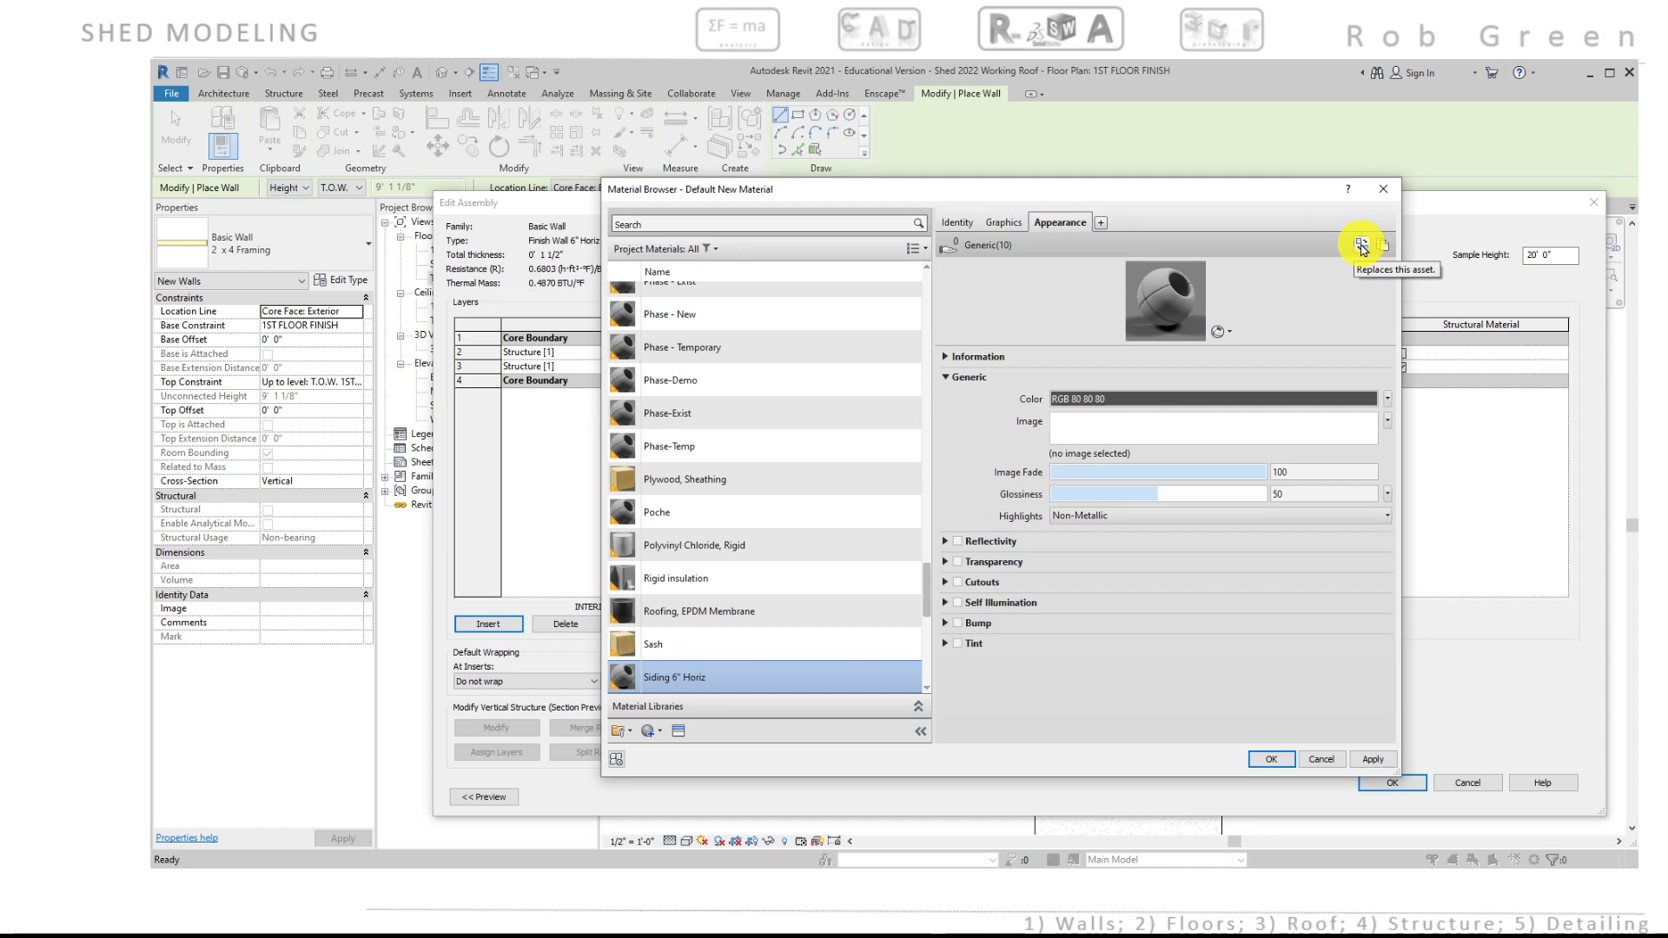
pyautogui.click(1361, 246)
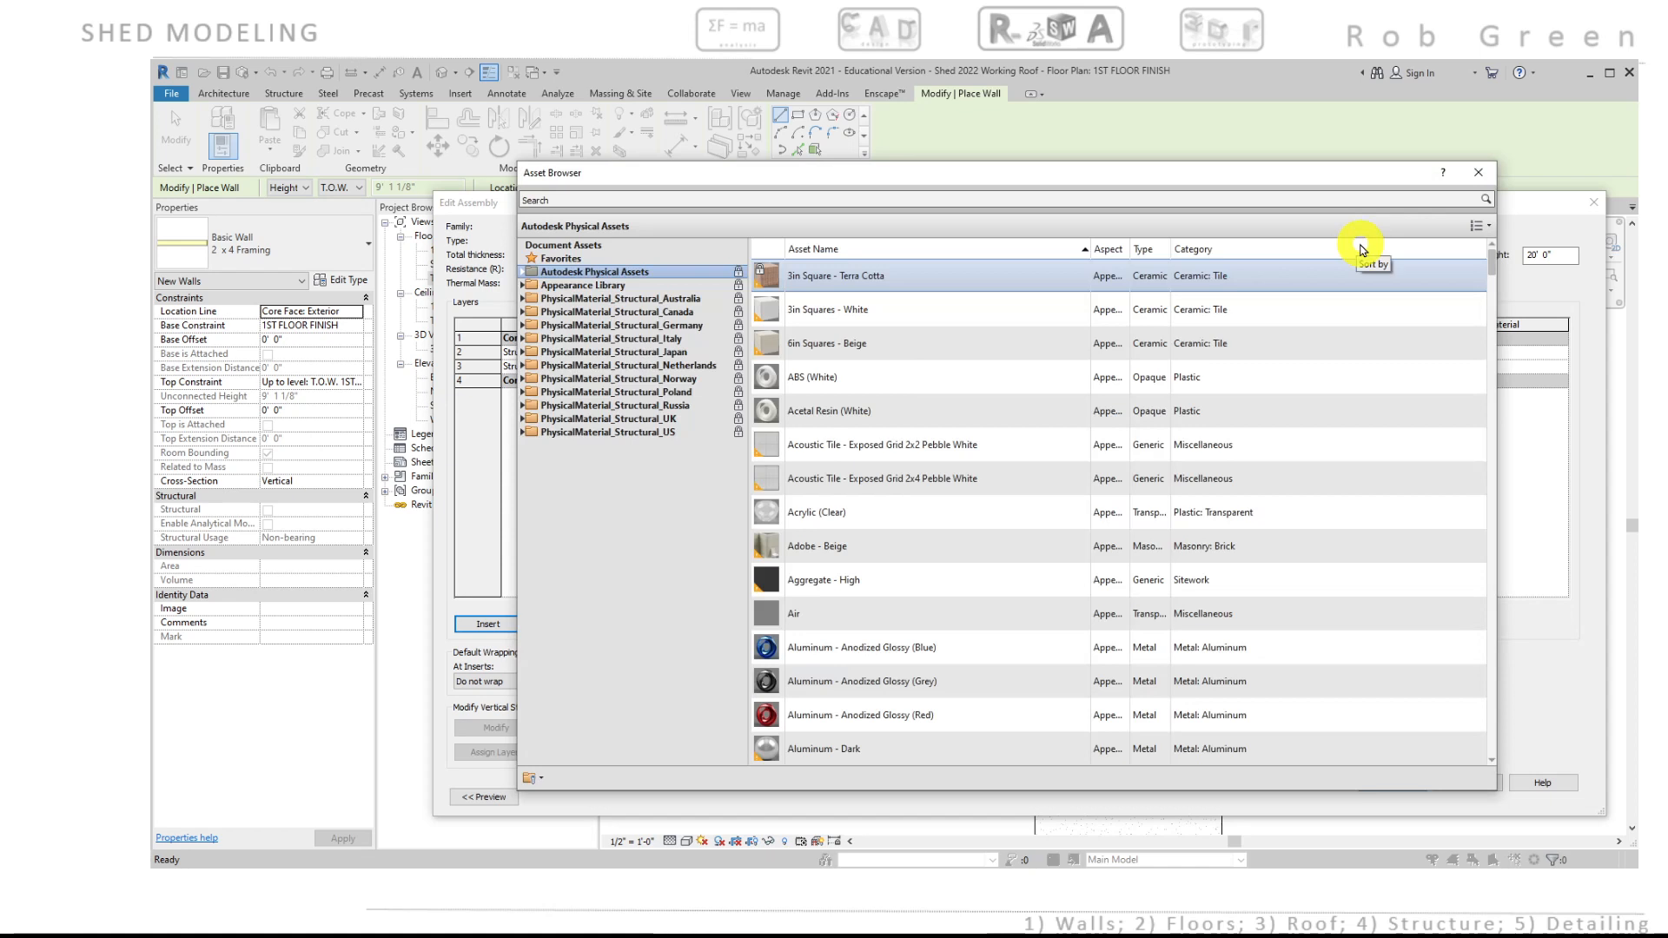
pyautogui.moveTo(1494, 430); pyautogui.dragTo(1557, 430)
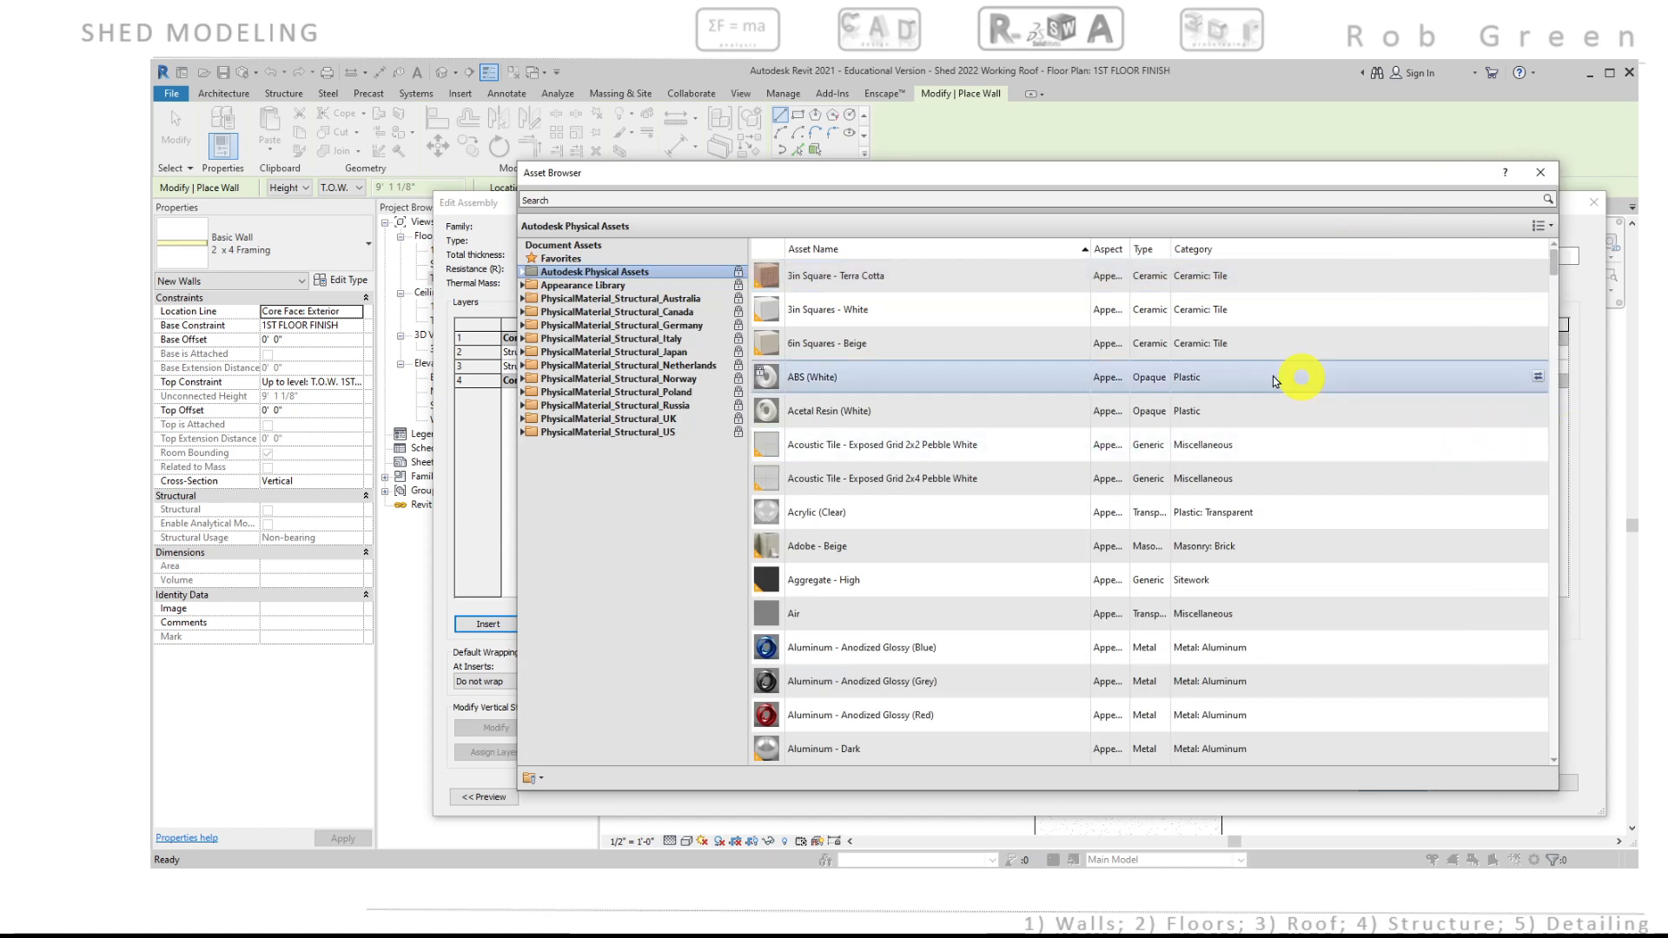
pyautogui.moveTo(748, 295); pyautogui.dragTo(787, 295)
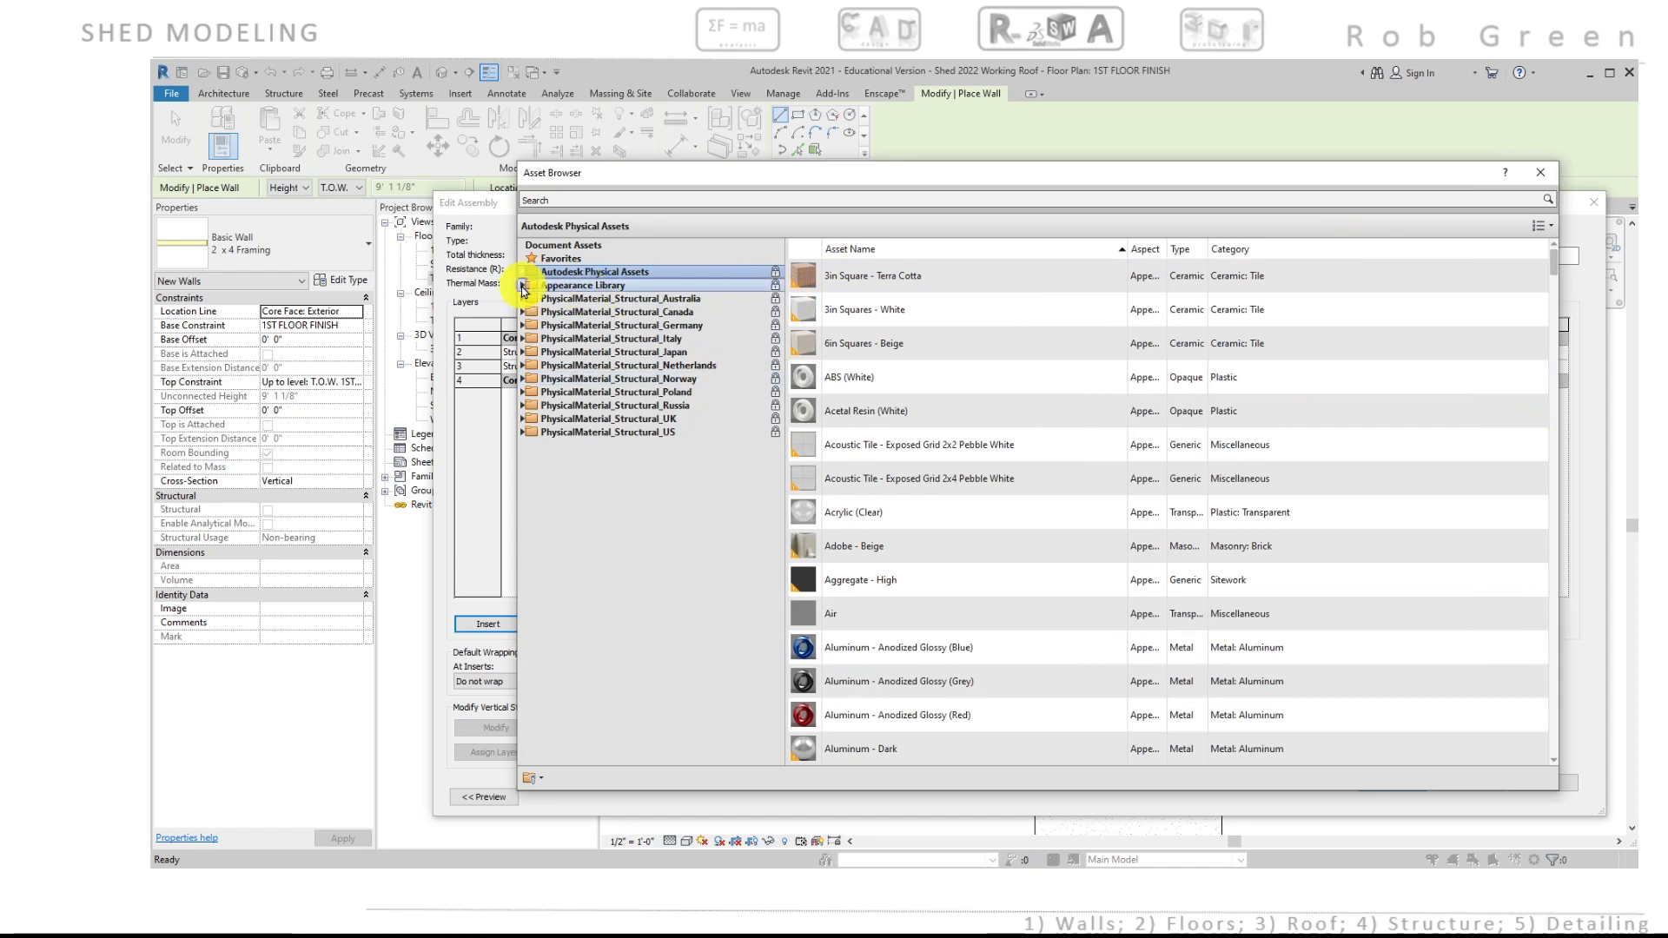
pyautogui.click(523, 285)
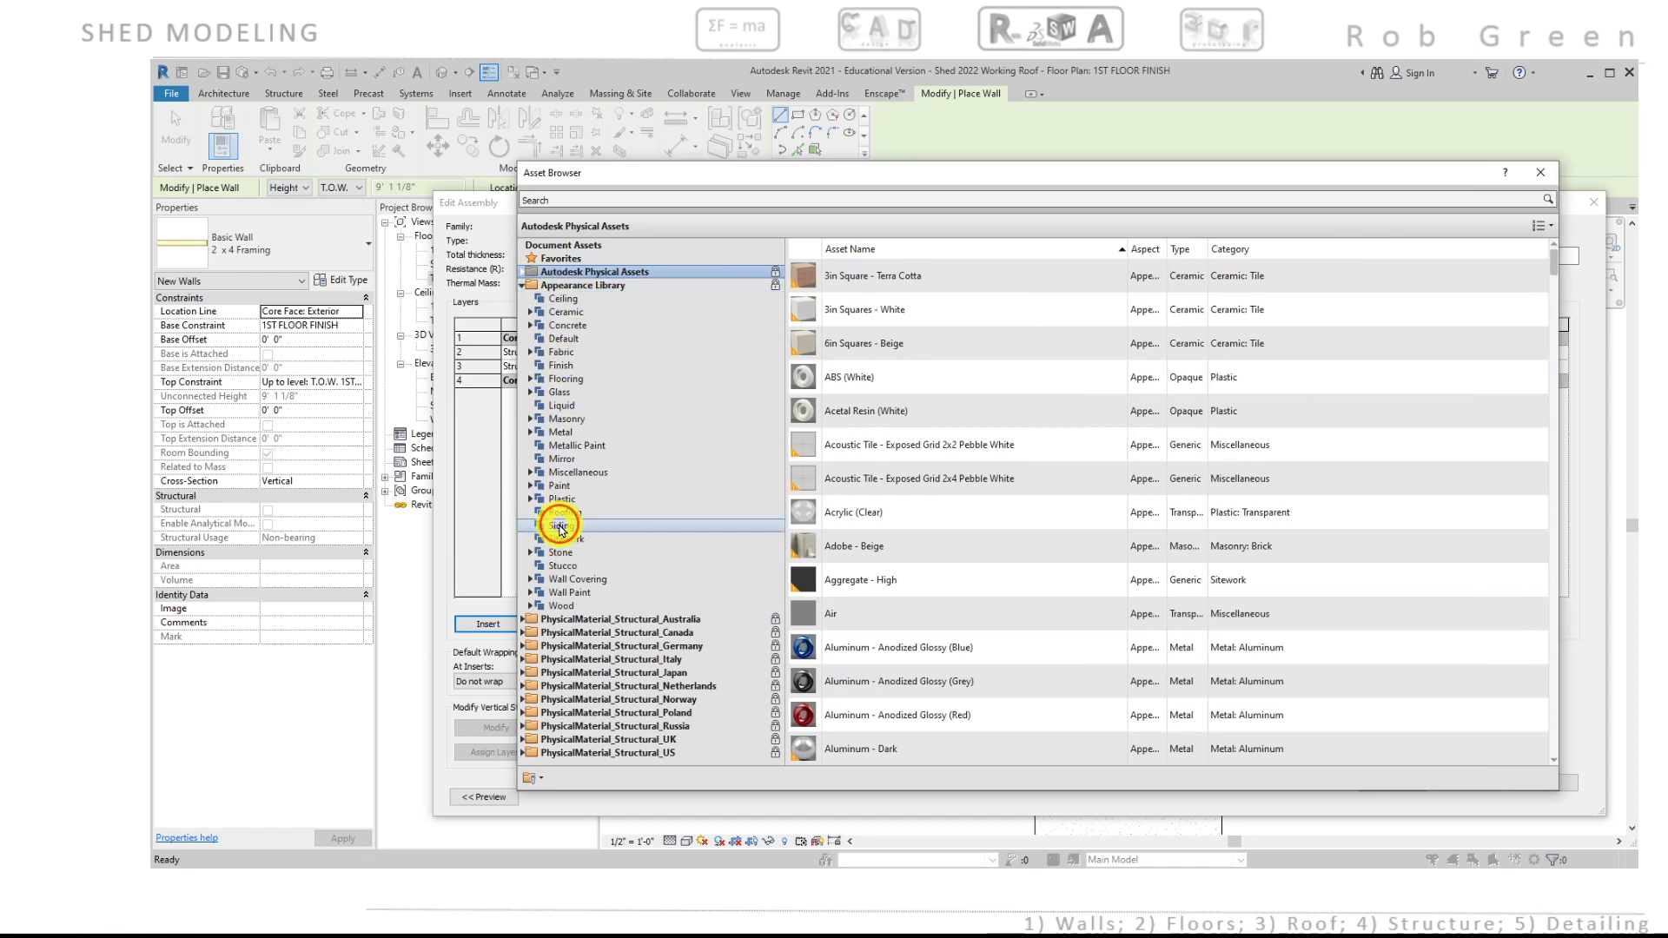
pyautogui.click(560, 526)
# Step: Replace the material's appearance with the Horizontal 6in - Beige siding asset and close the asset browser
pyautogui.scroll(-7, 1115, 365)
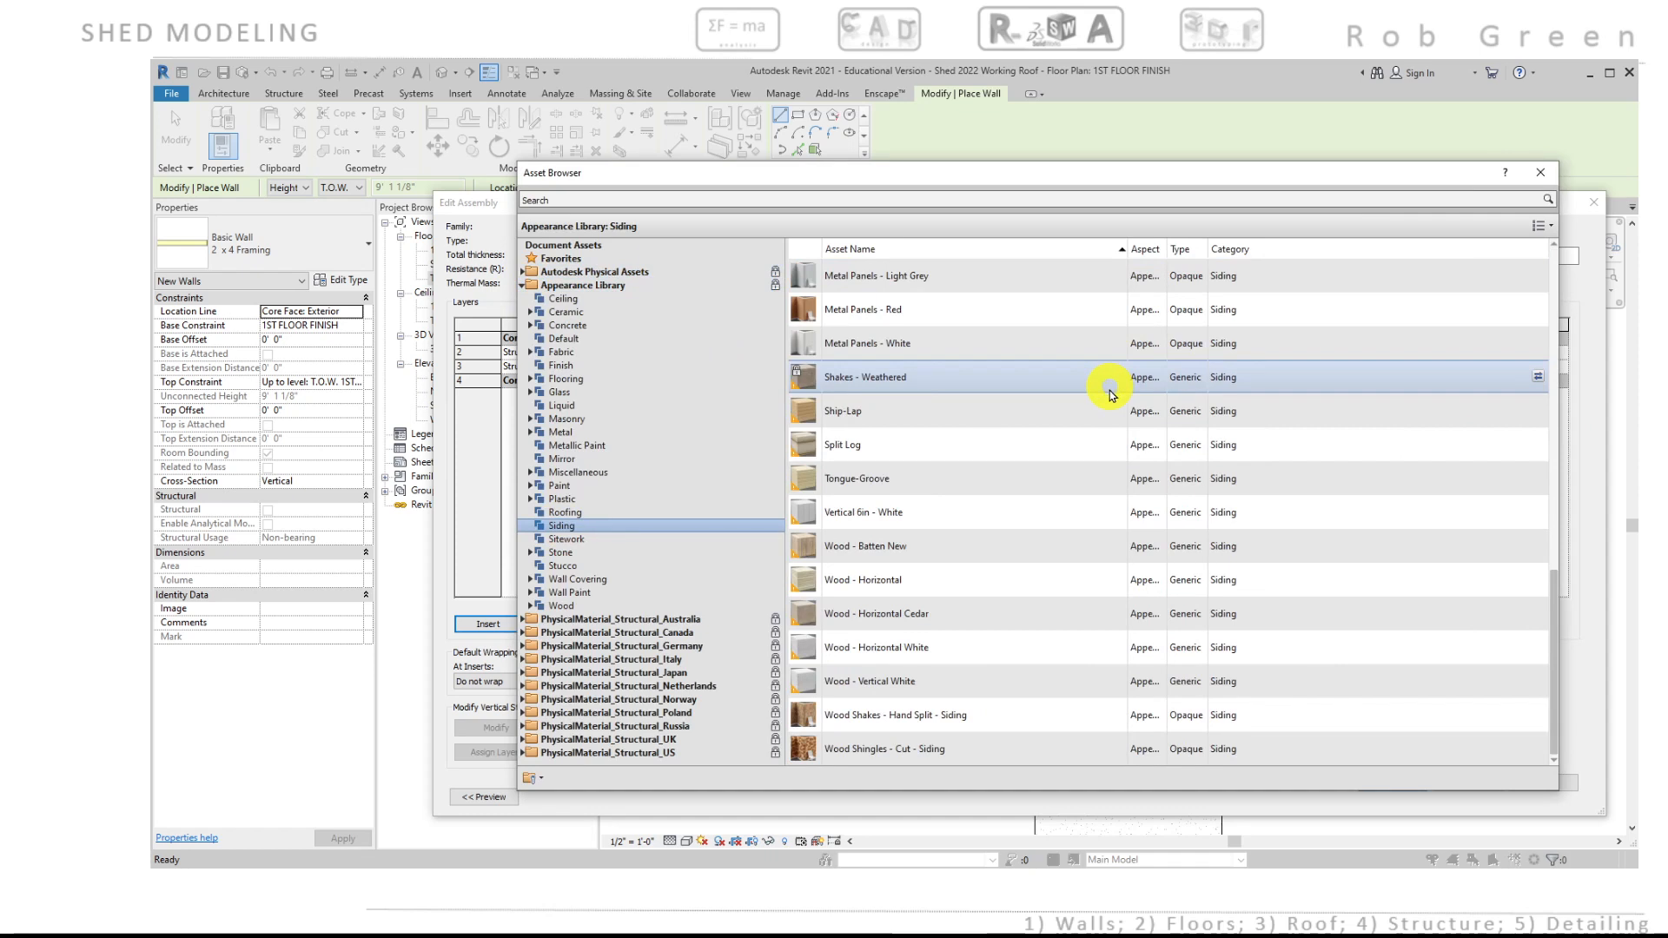
pyautogui.scroll(1, 1097, 454)
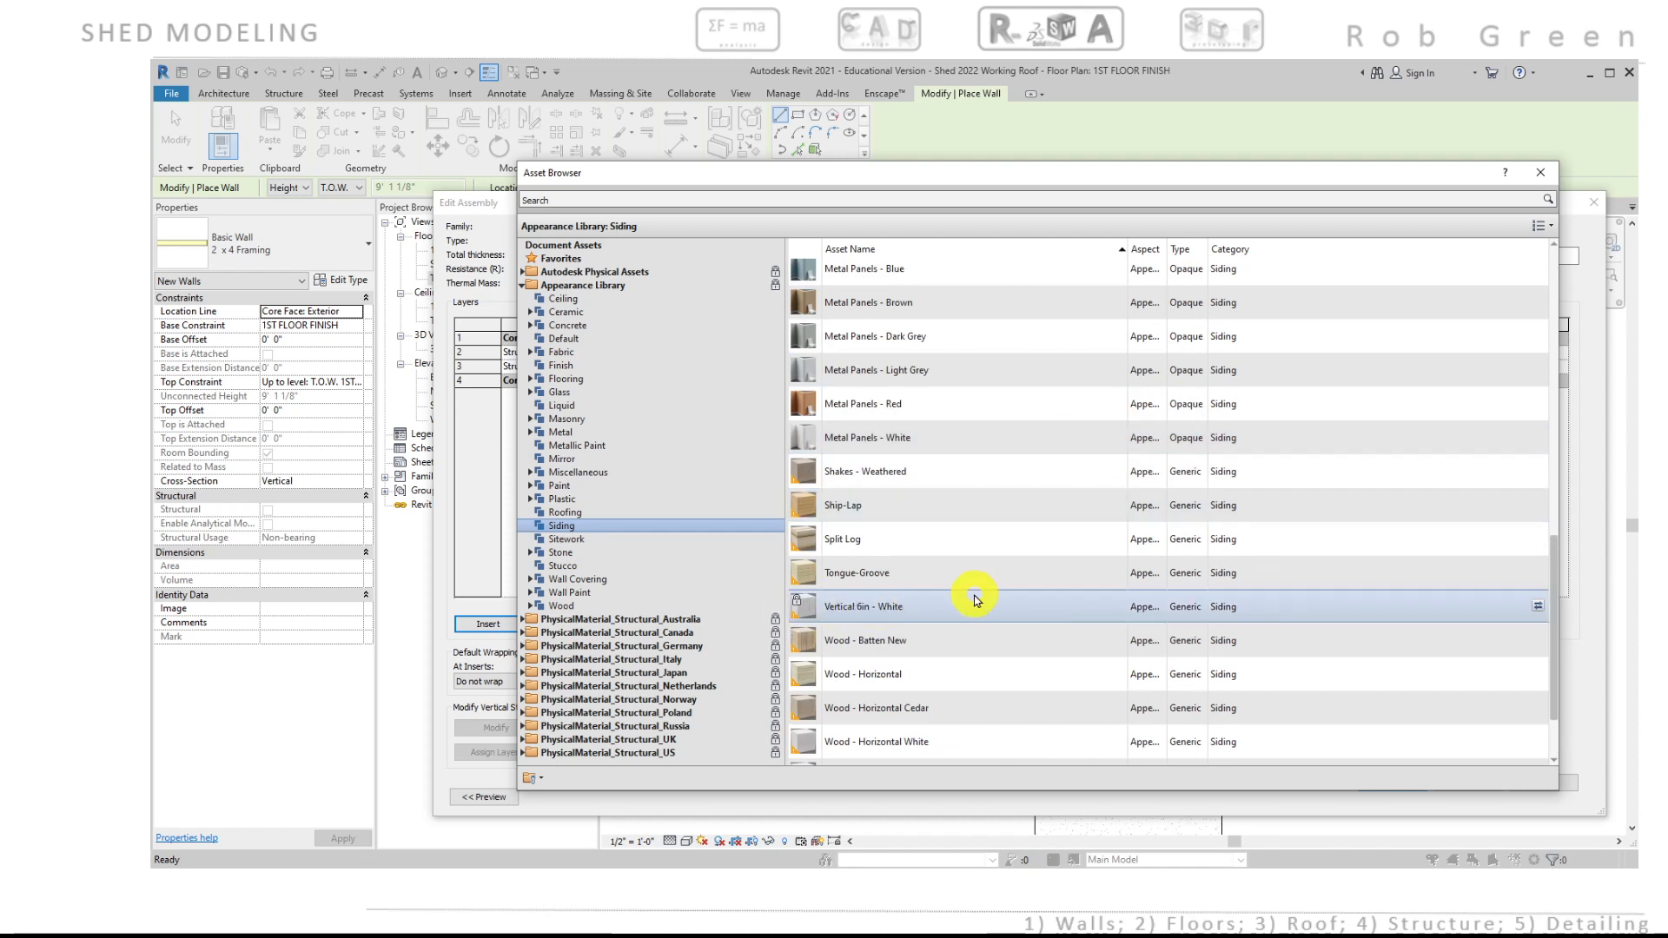
pyautogui.scroll(1, 976, 600)
pyautogui.scroll(1, 976, 600)
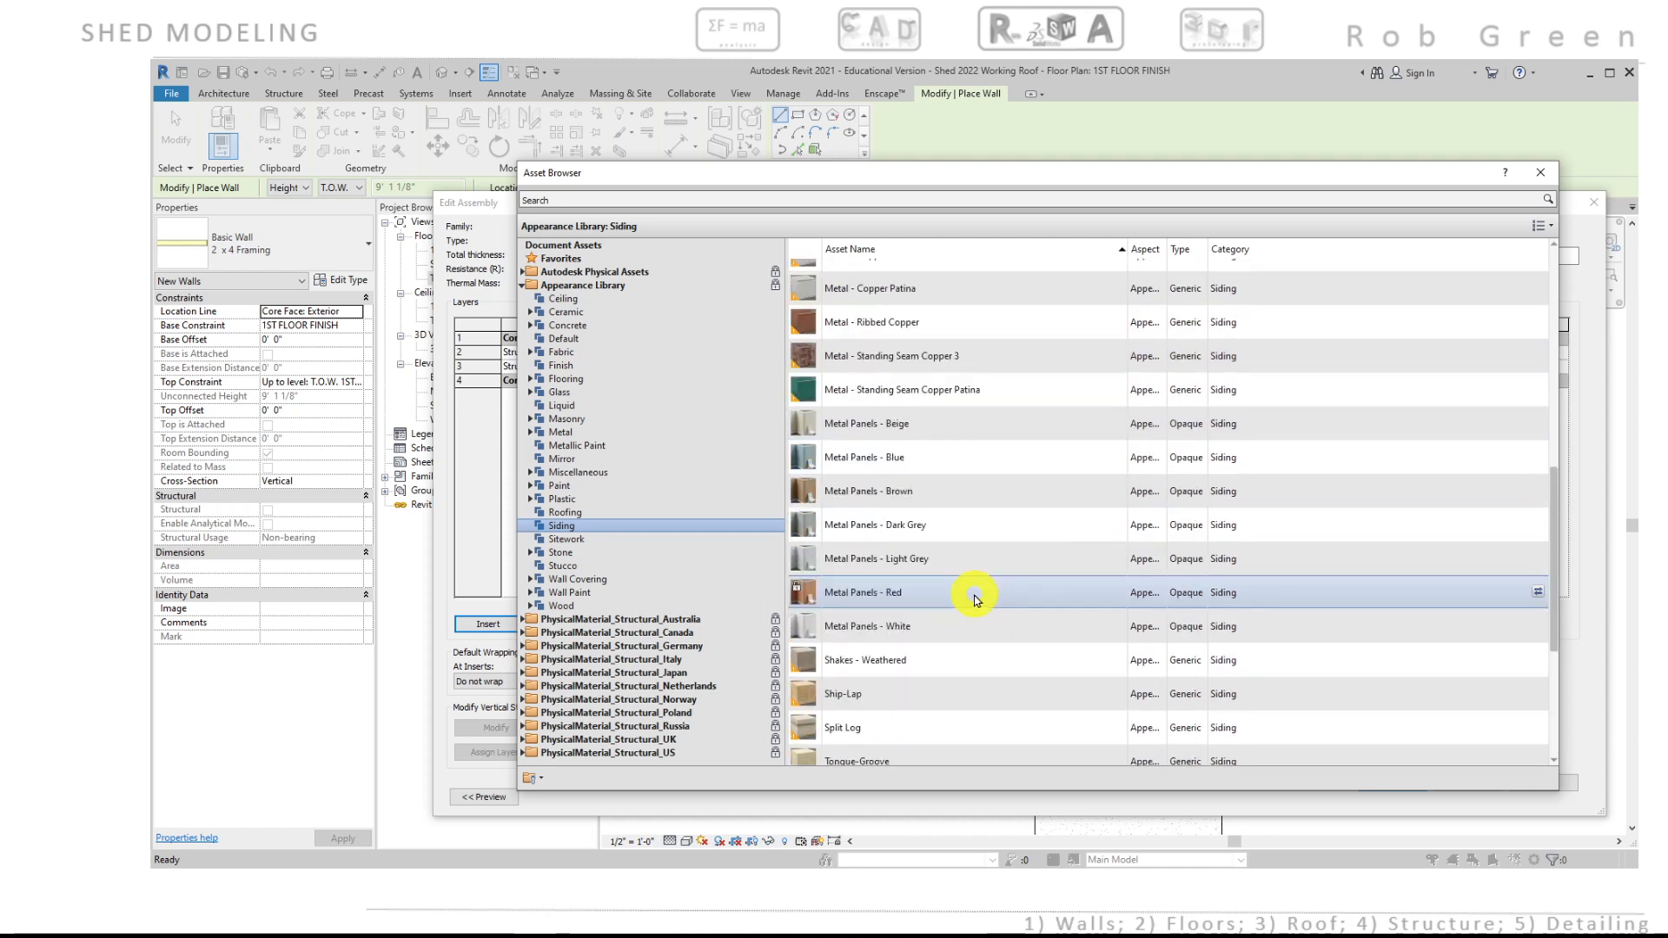
pyautogui.scroll(2, 977, 599)
pyautogui.scroll(1, 976, 599)
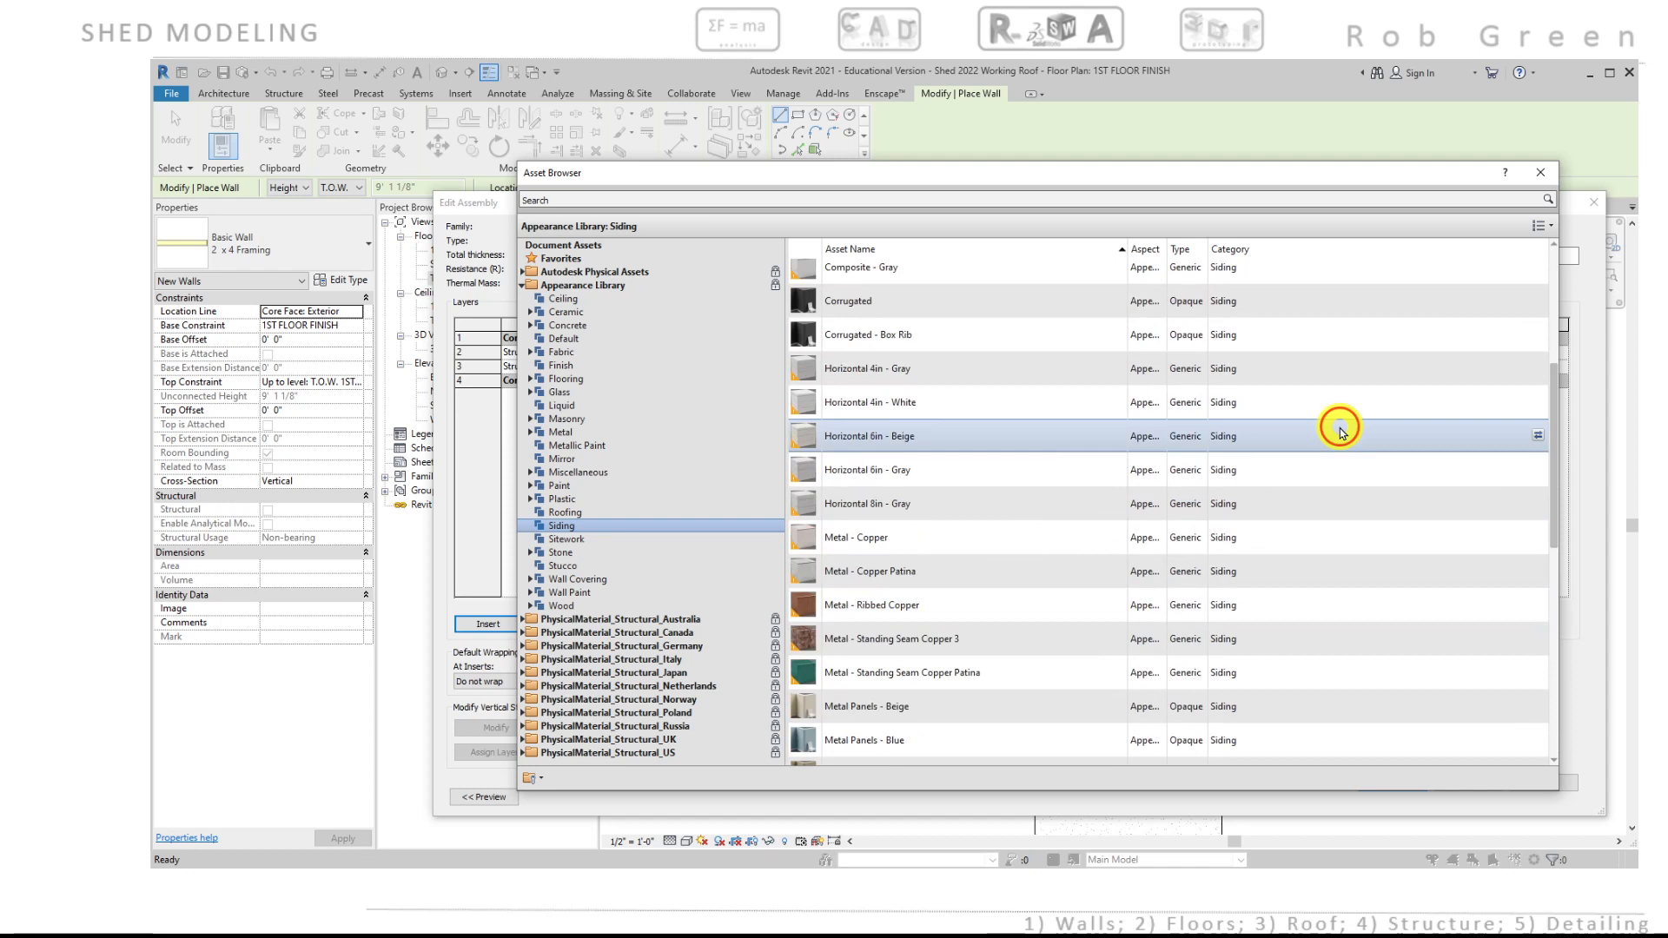
pyautogui.click(1538, 438)
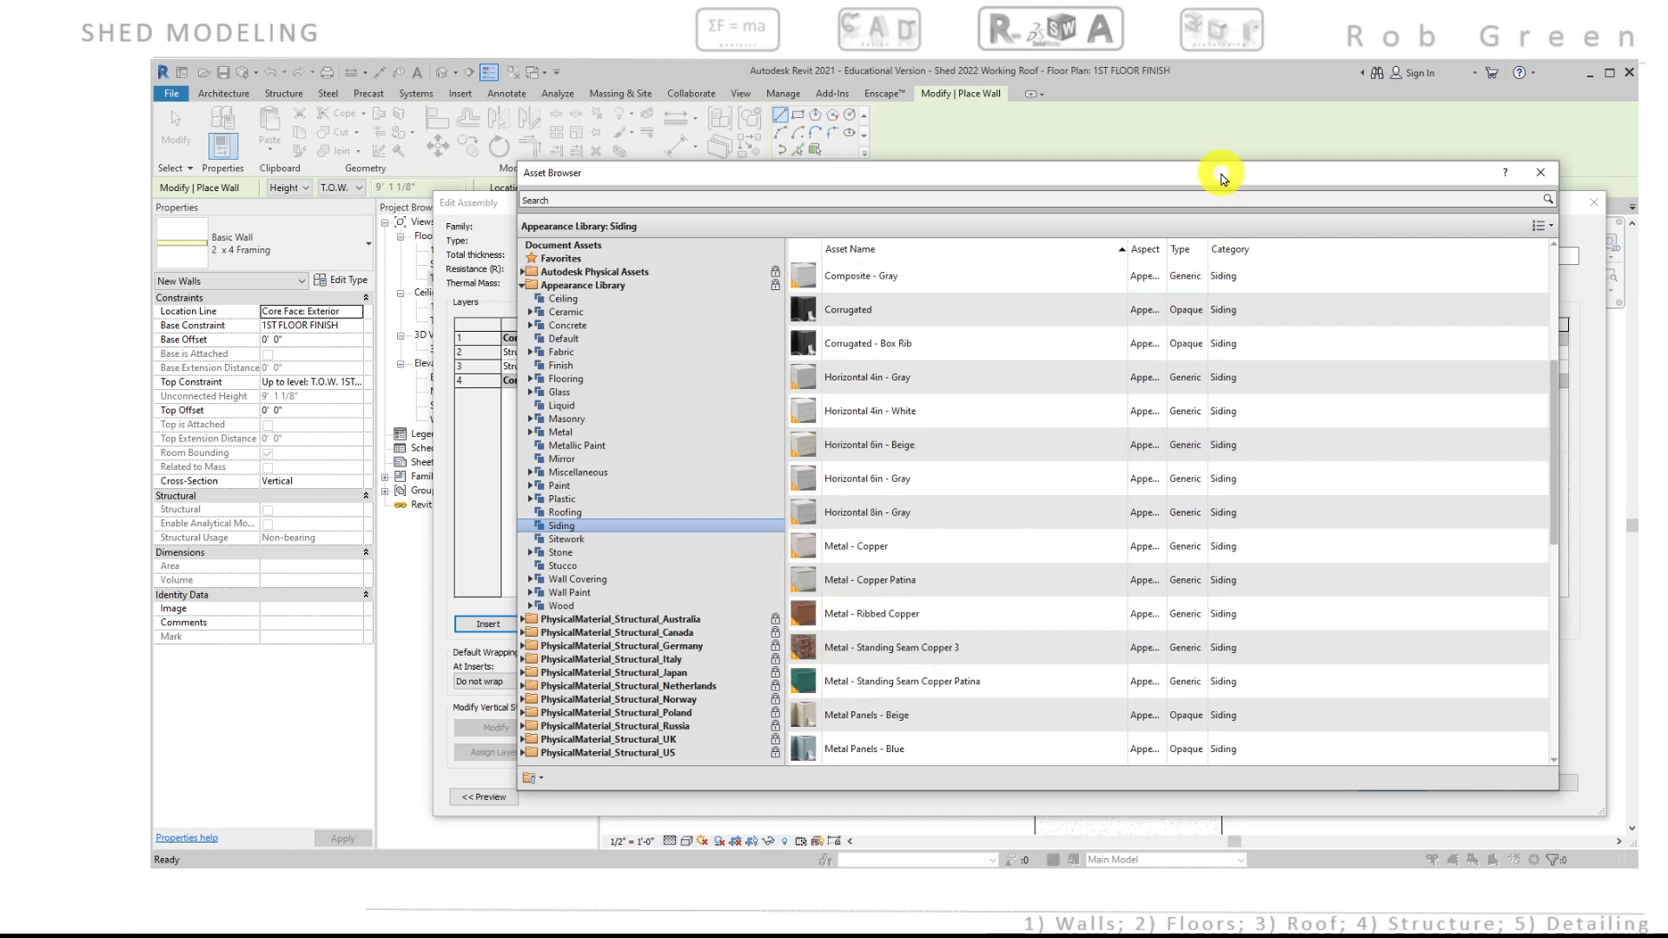
pyautogui.moveTo(1220, 178); pyautogui.dragTo(742, 205)
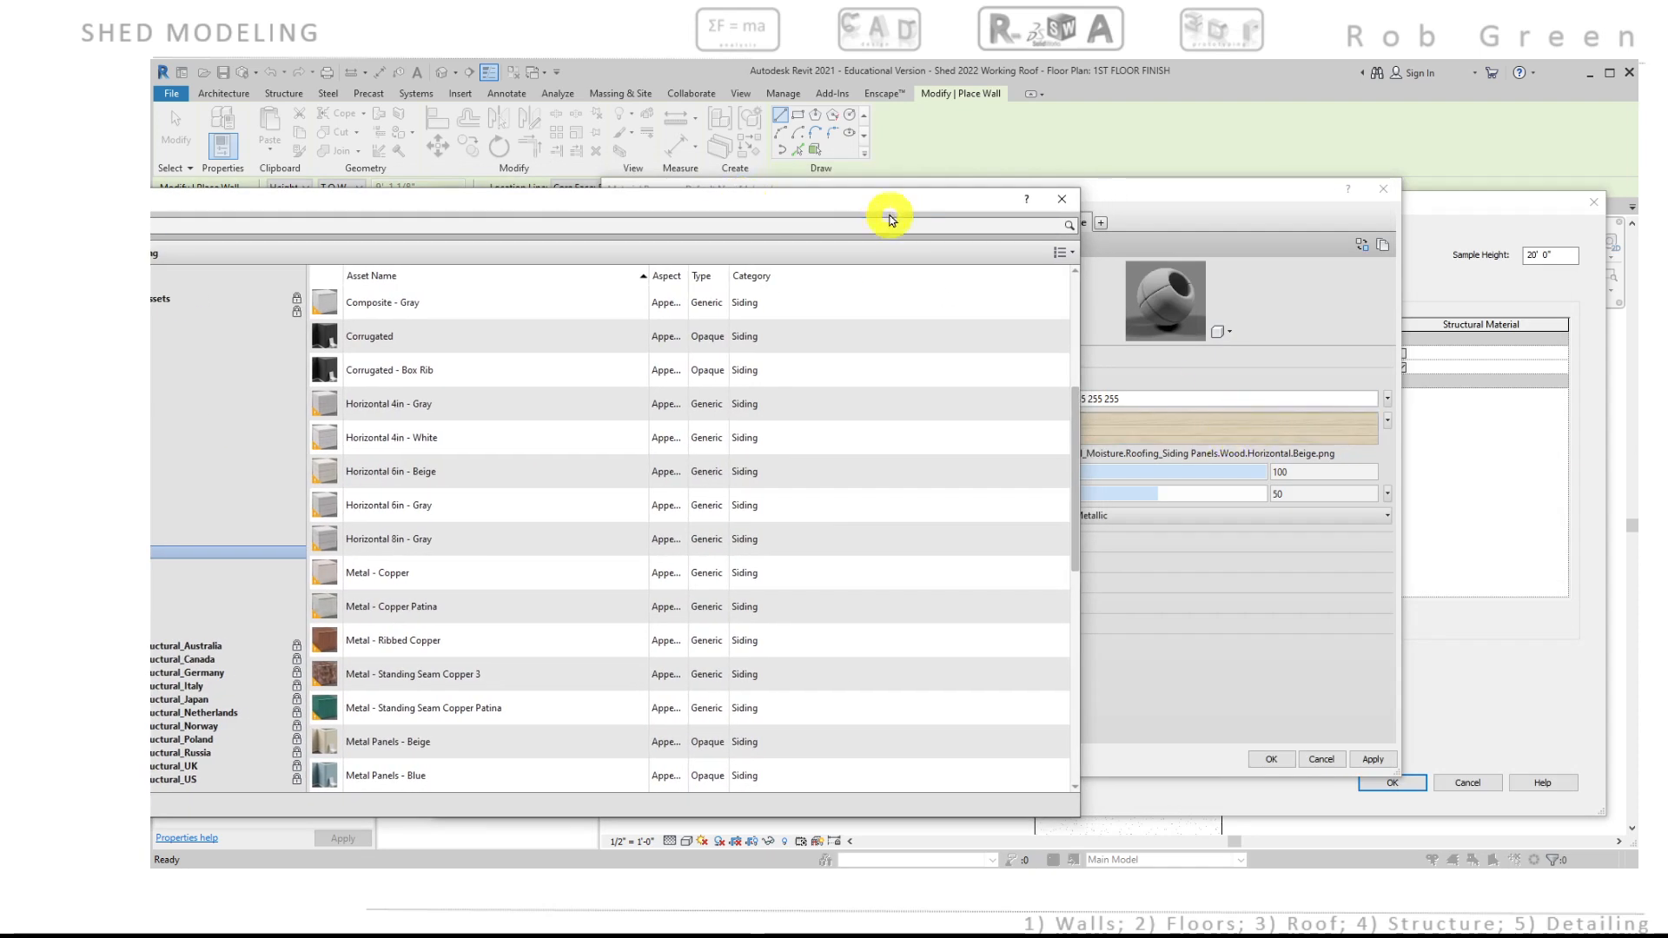
pyautogui.moveTo(878, 199); pyautogui.dragTo(1320, 230)
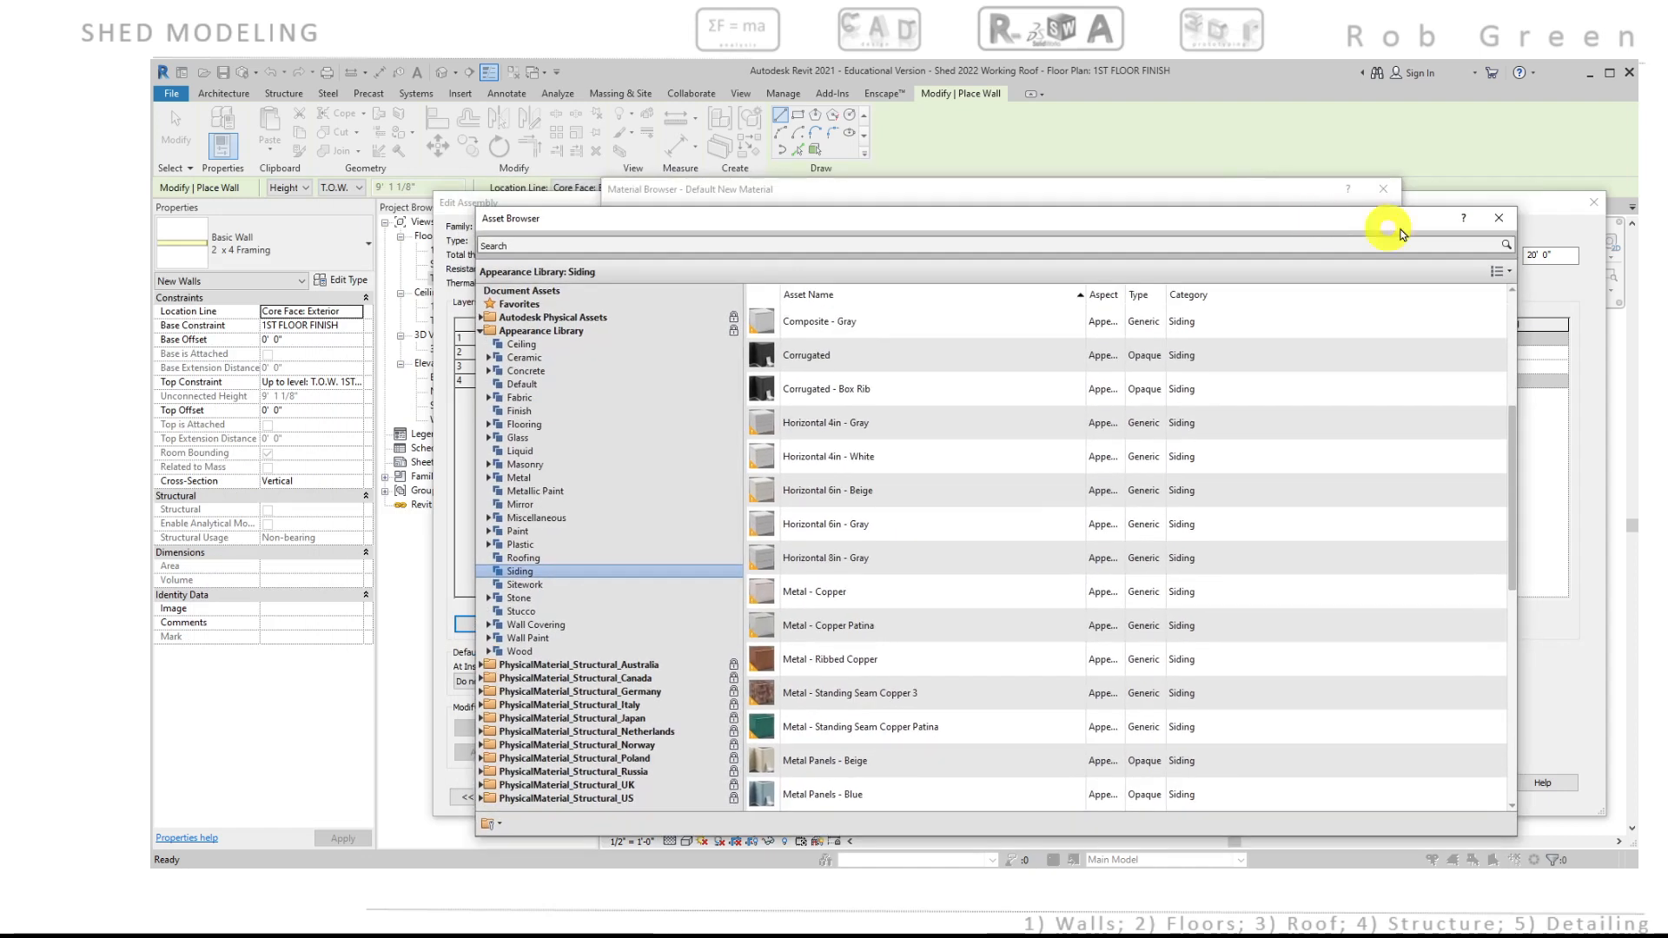
pyautogui.click(1500, 220)
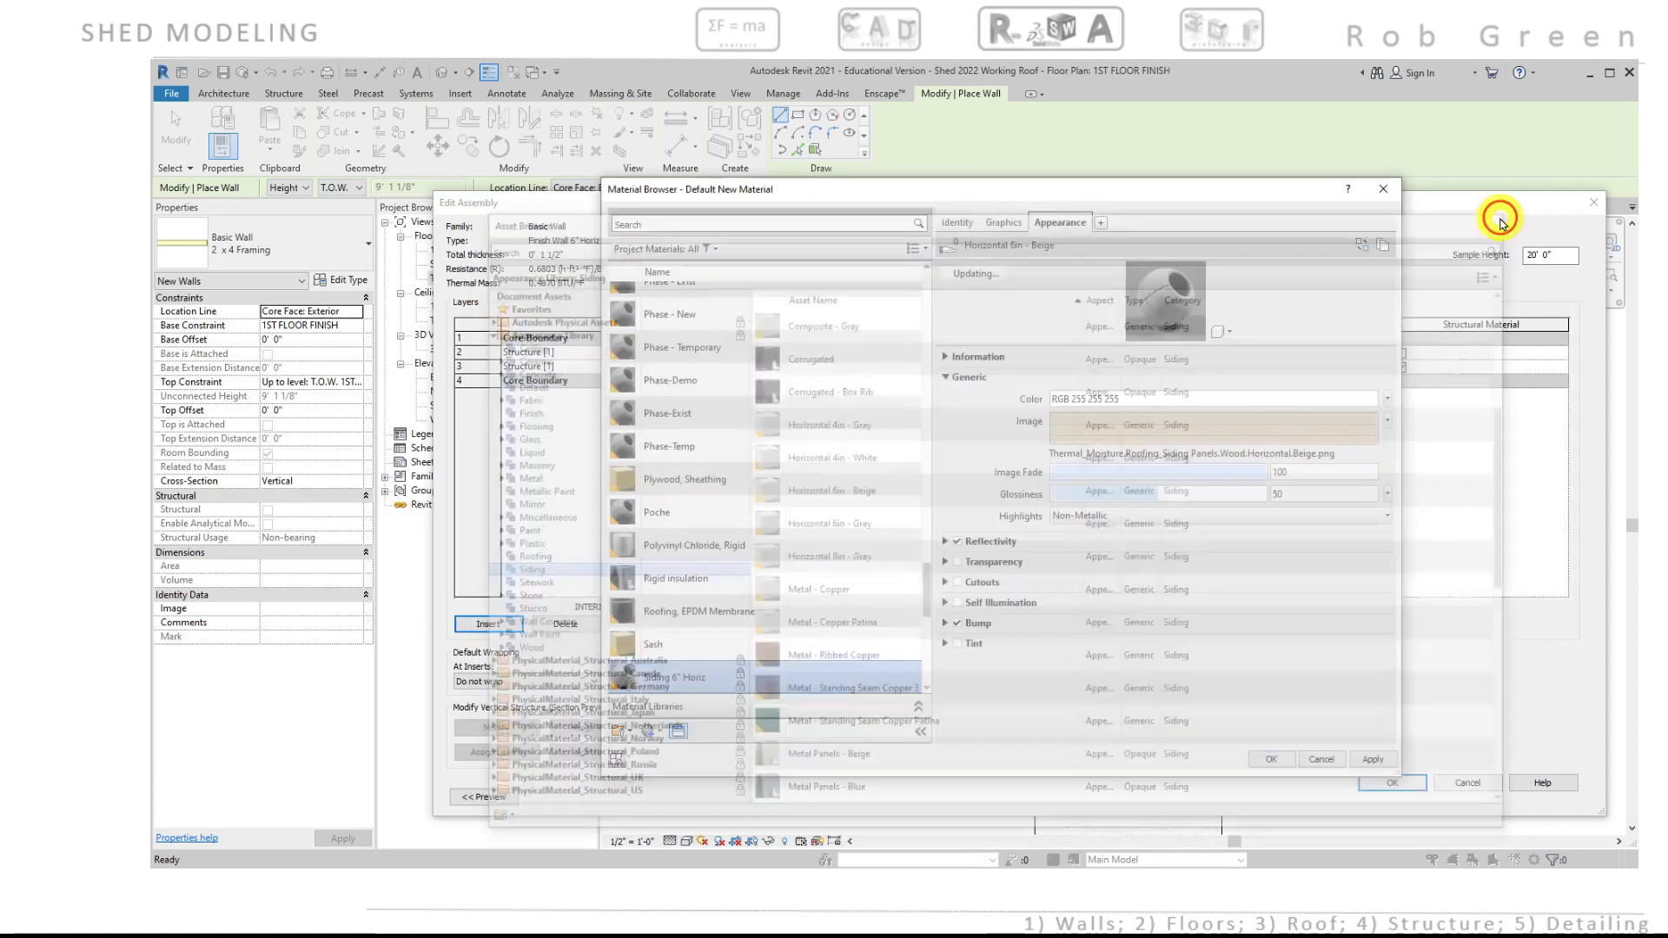
# Step: Set the siding material's surface foreground pattern to the 6" Parallel model pattern
pyautogui.click(1000, 225)
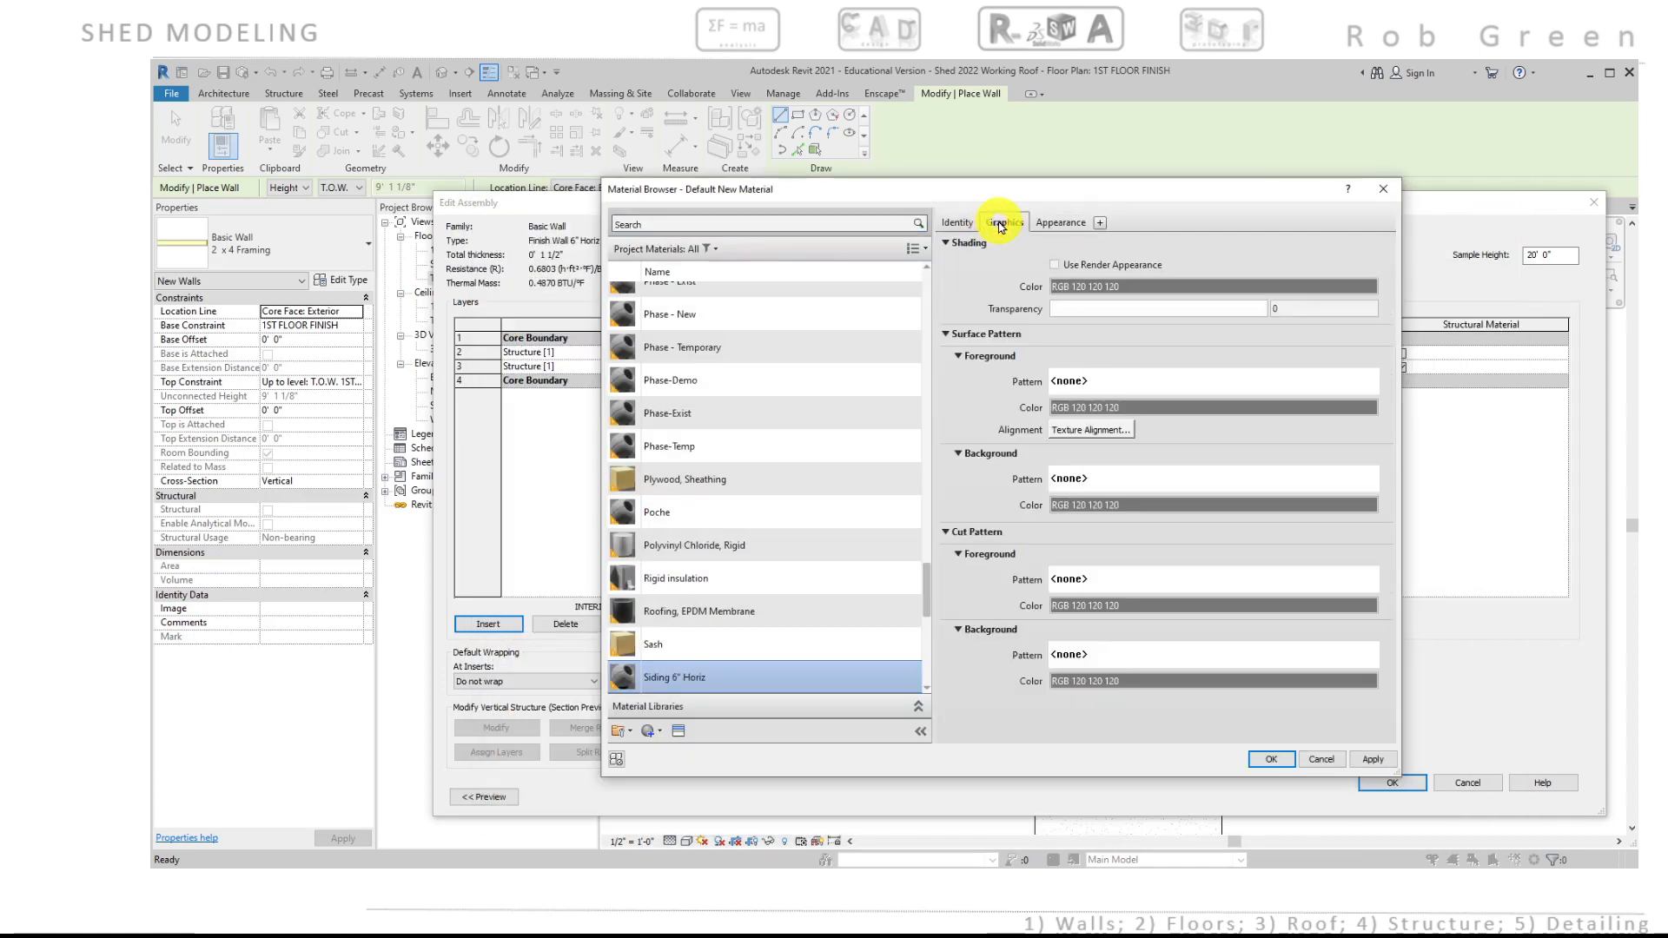
pyautogui.click(1097, 384)
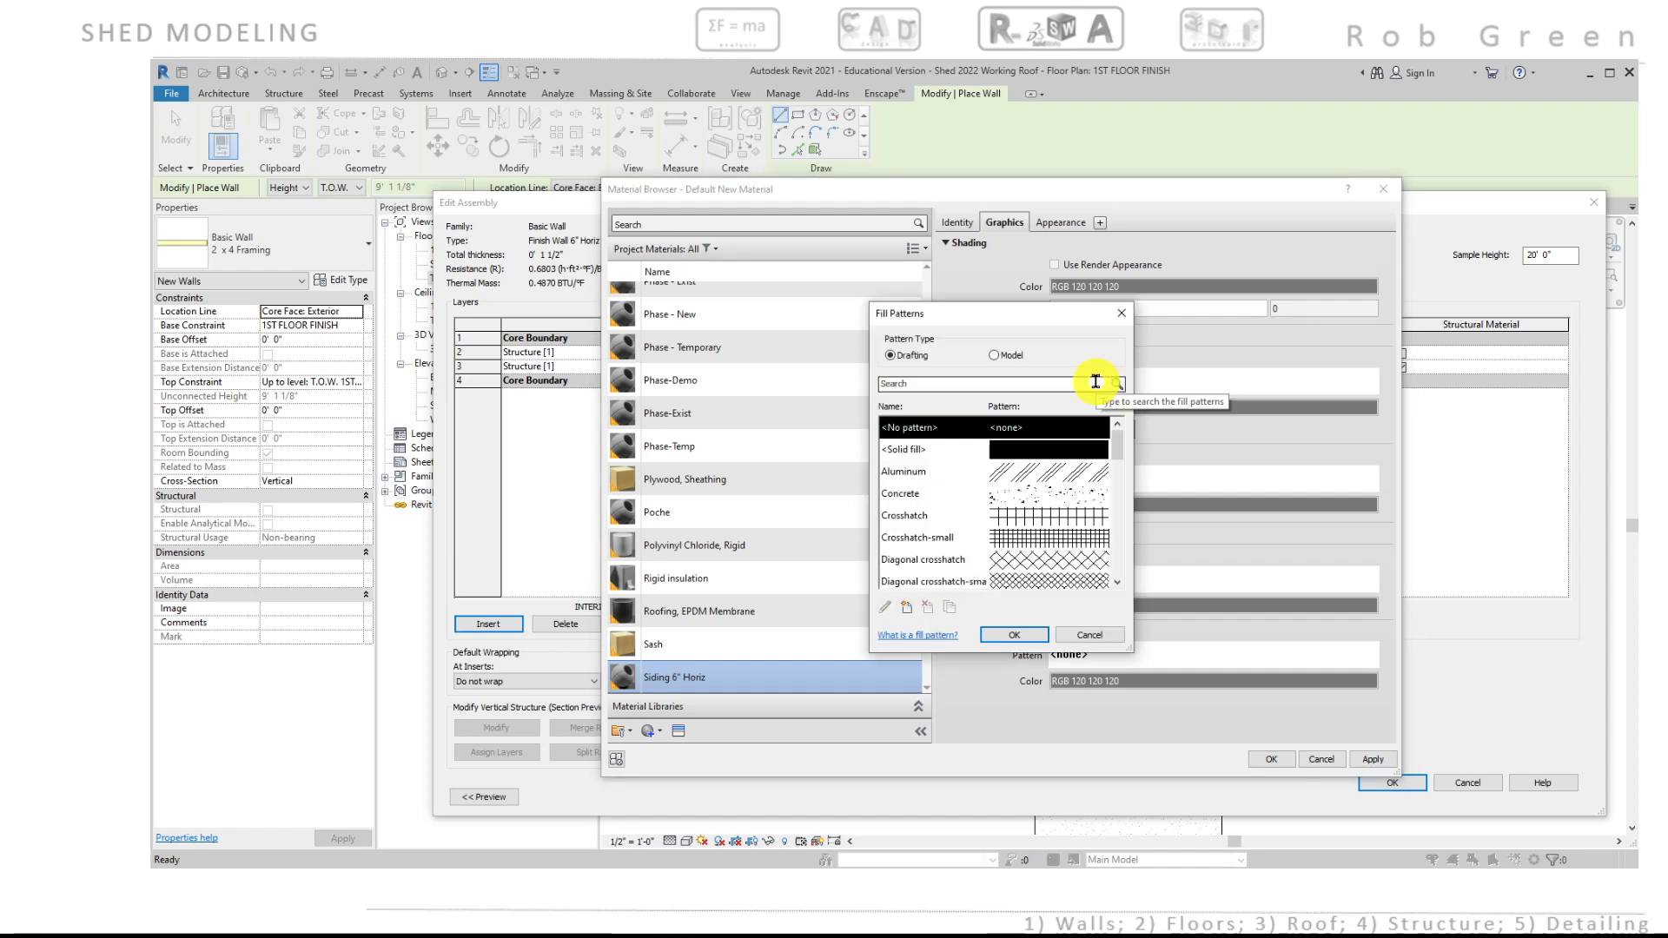
pyautogui.click(993, 355)
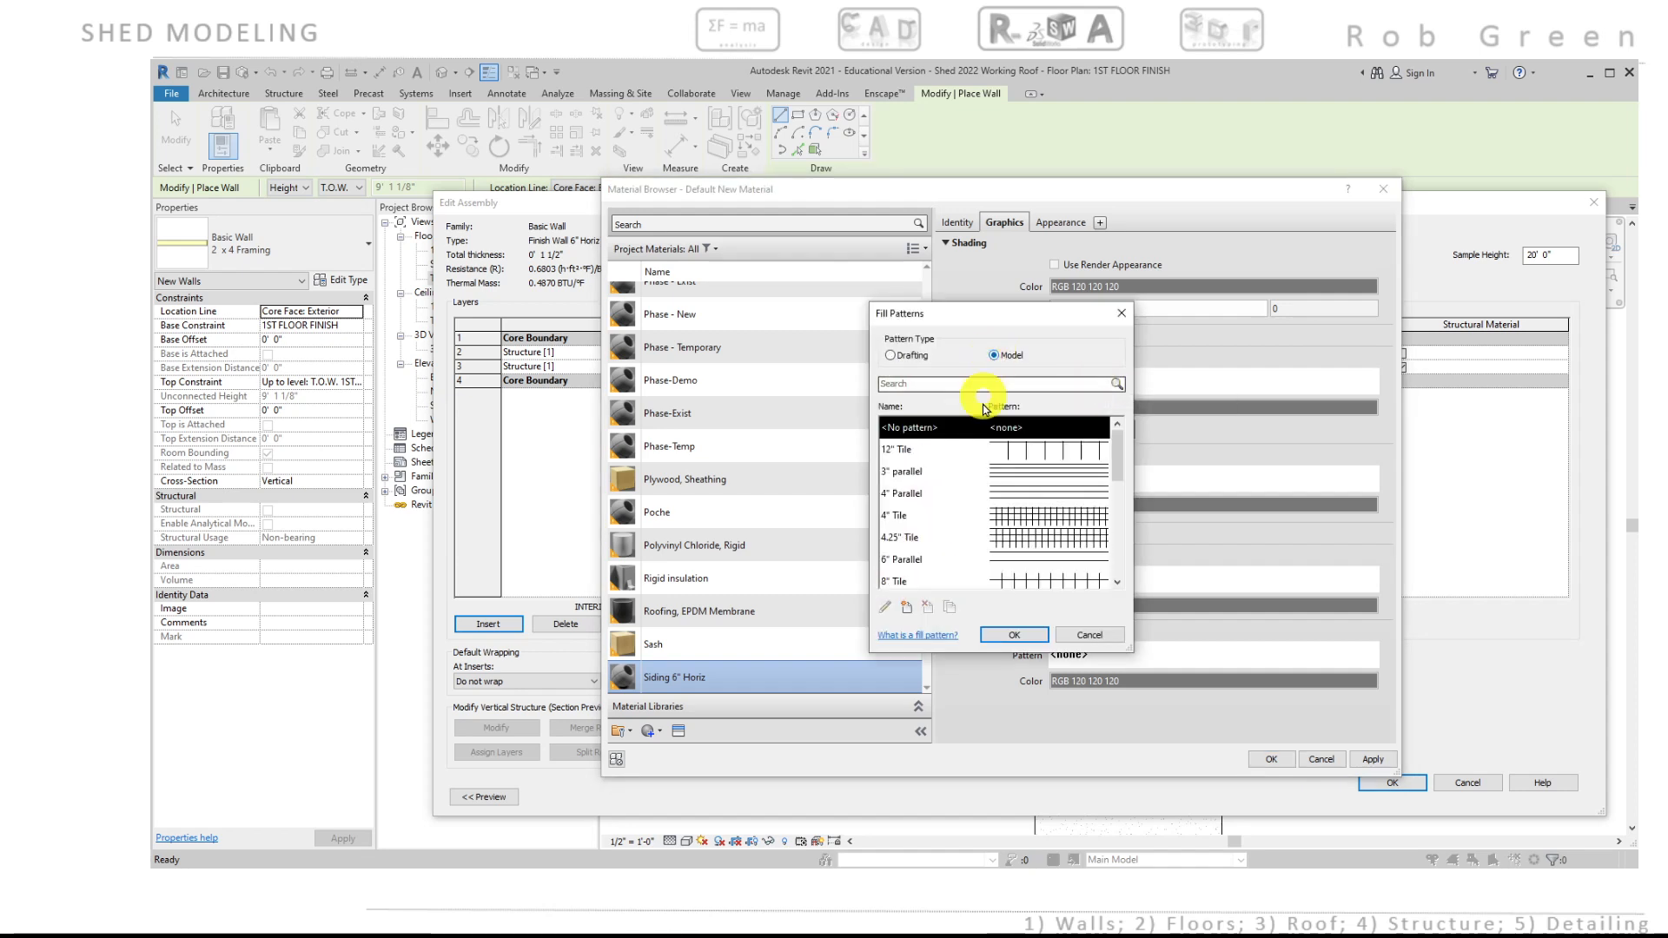
pyautogui.click(910, 559)
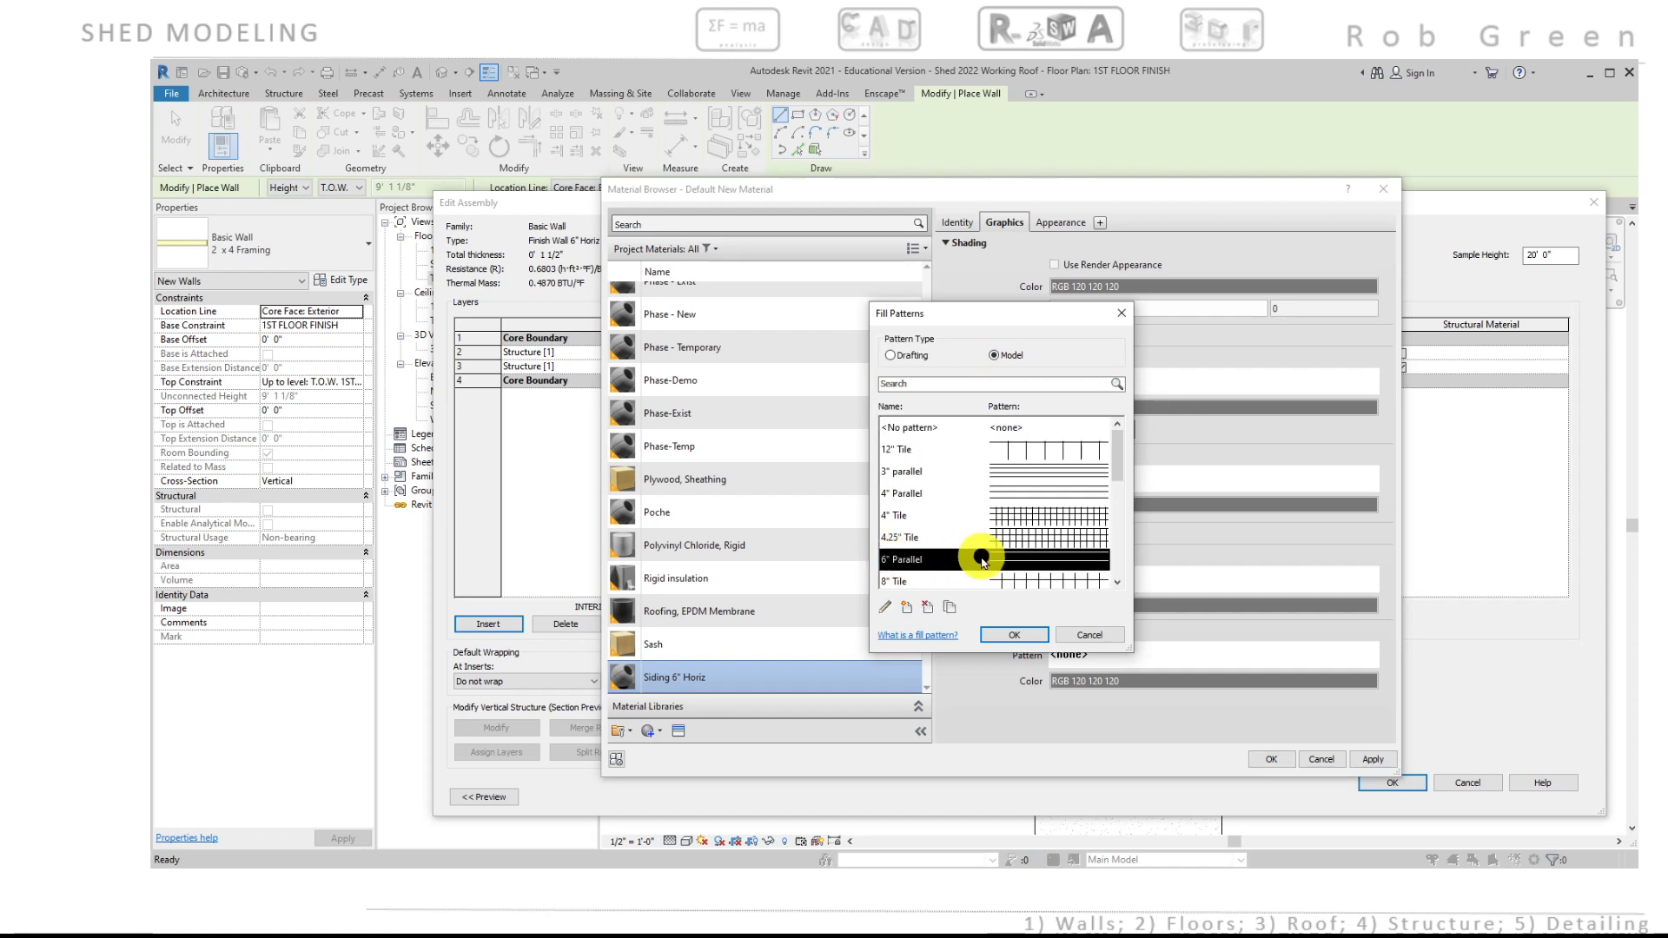
pyautogui.click(1015, 635)
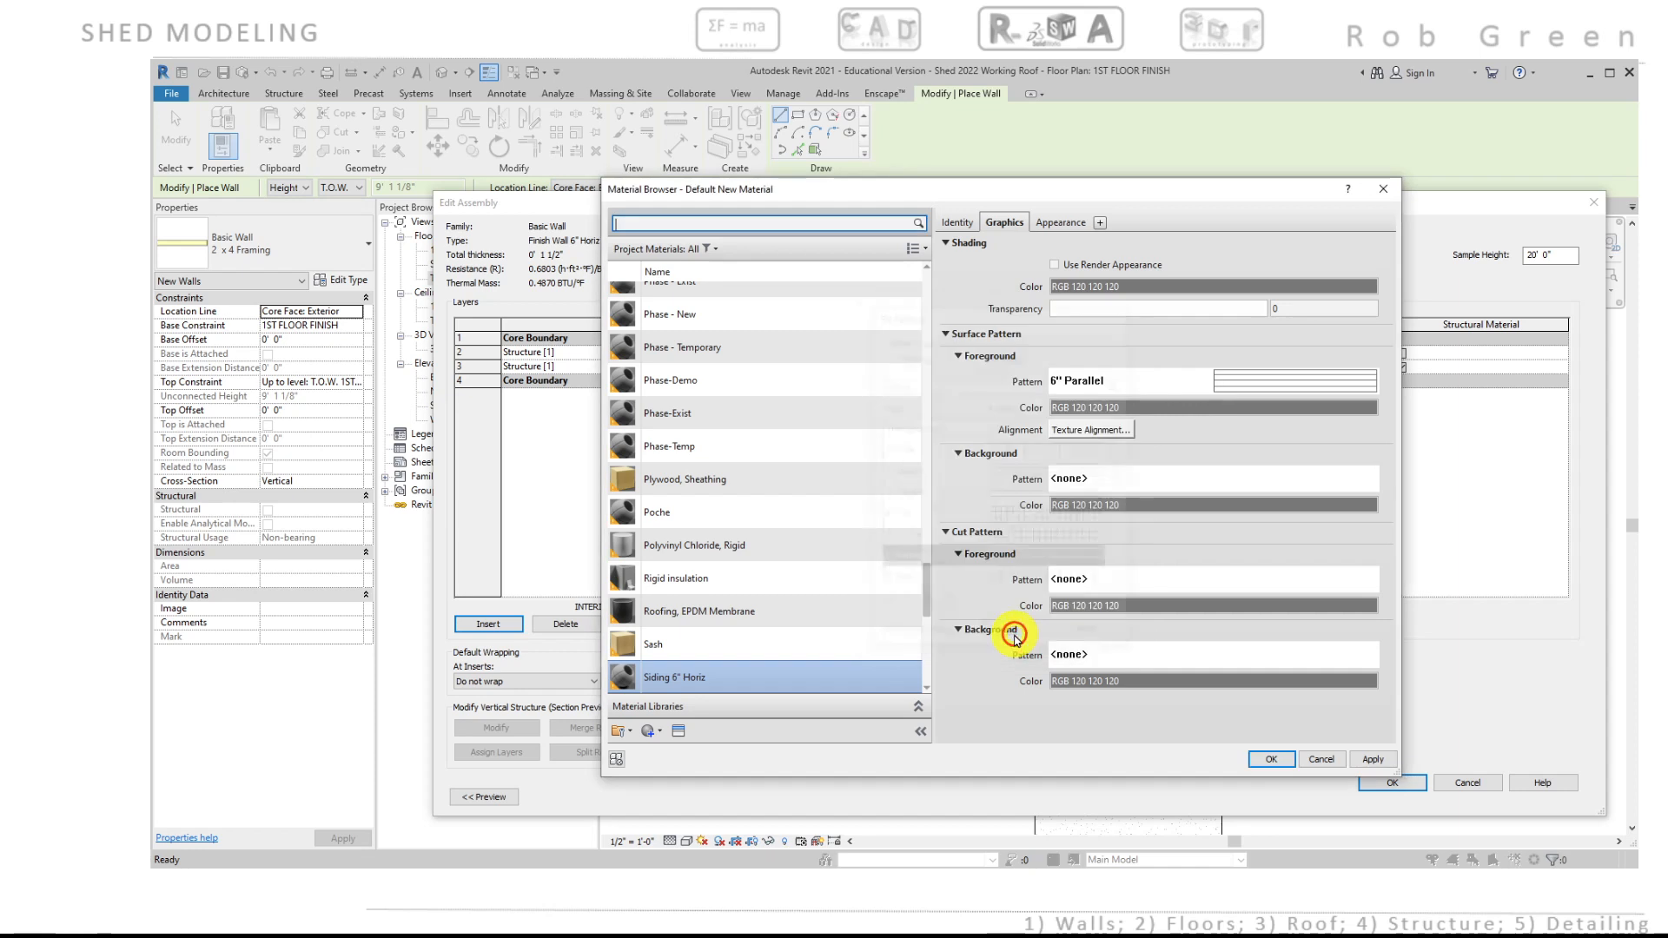
# Step: Set the surface foreground pattern color to light gray, RGB 192-192-192
pyautogui.click(1173, 410)
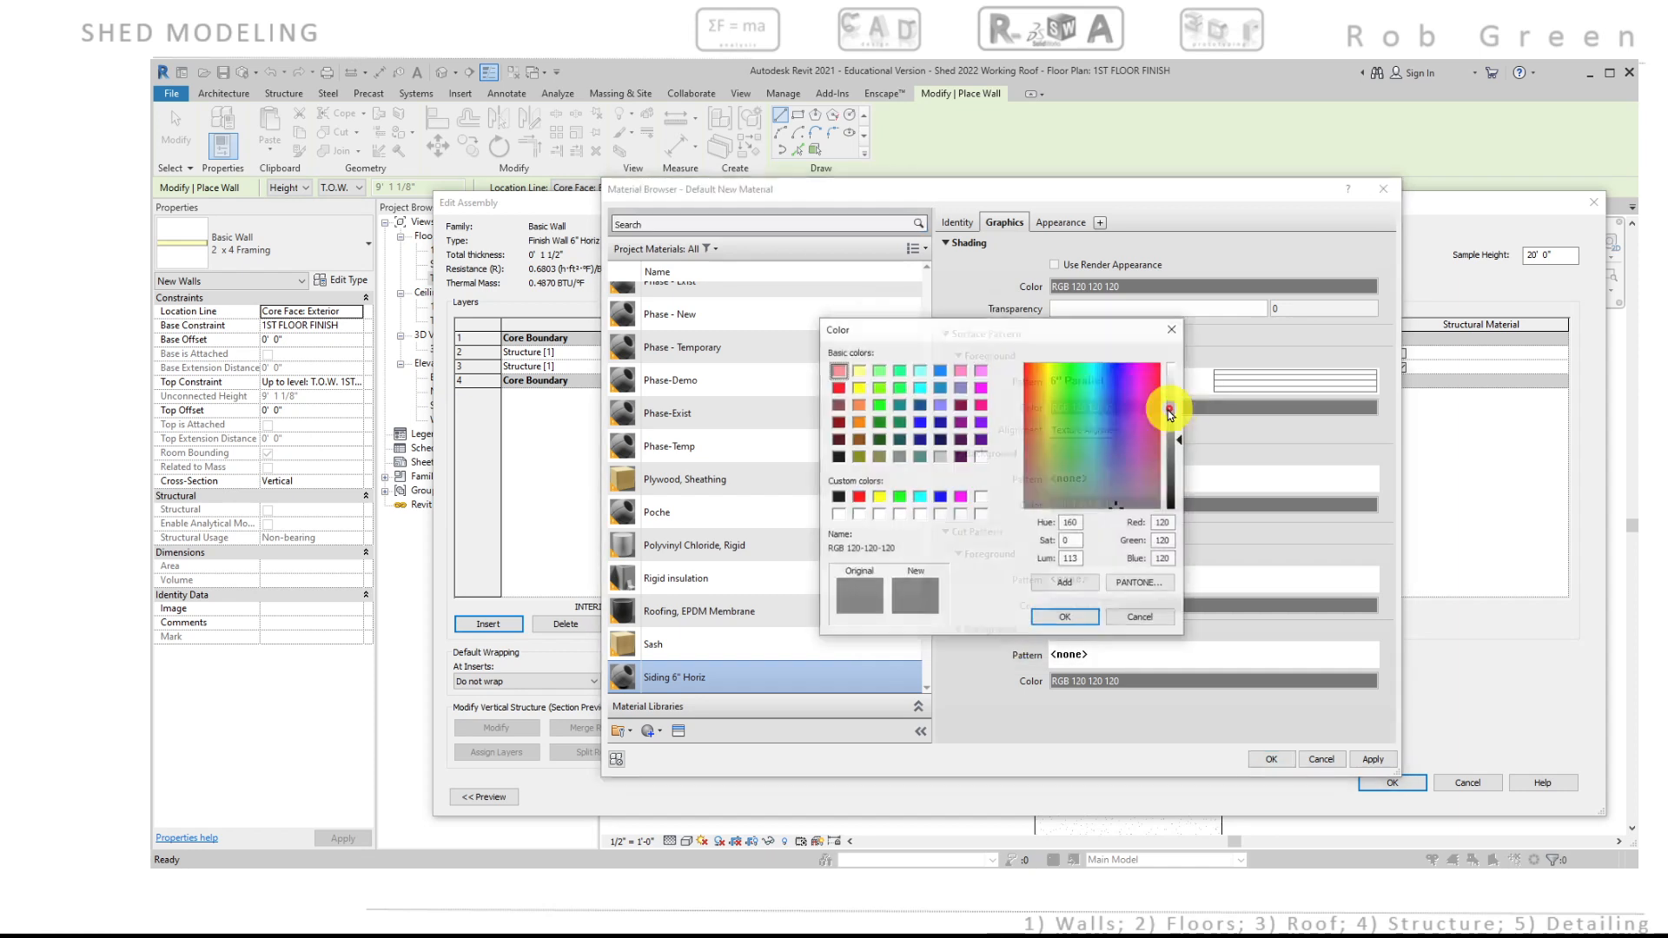
pyautogui.click(940, 457)
pyautogui.click(1053, 613)
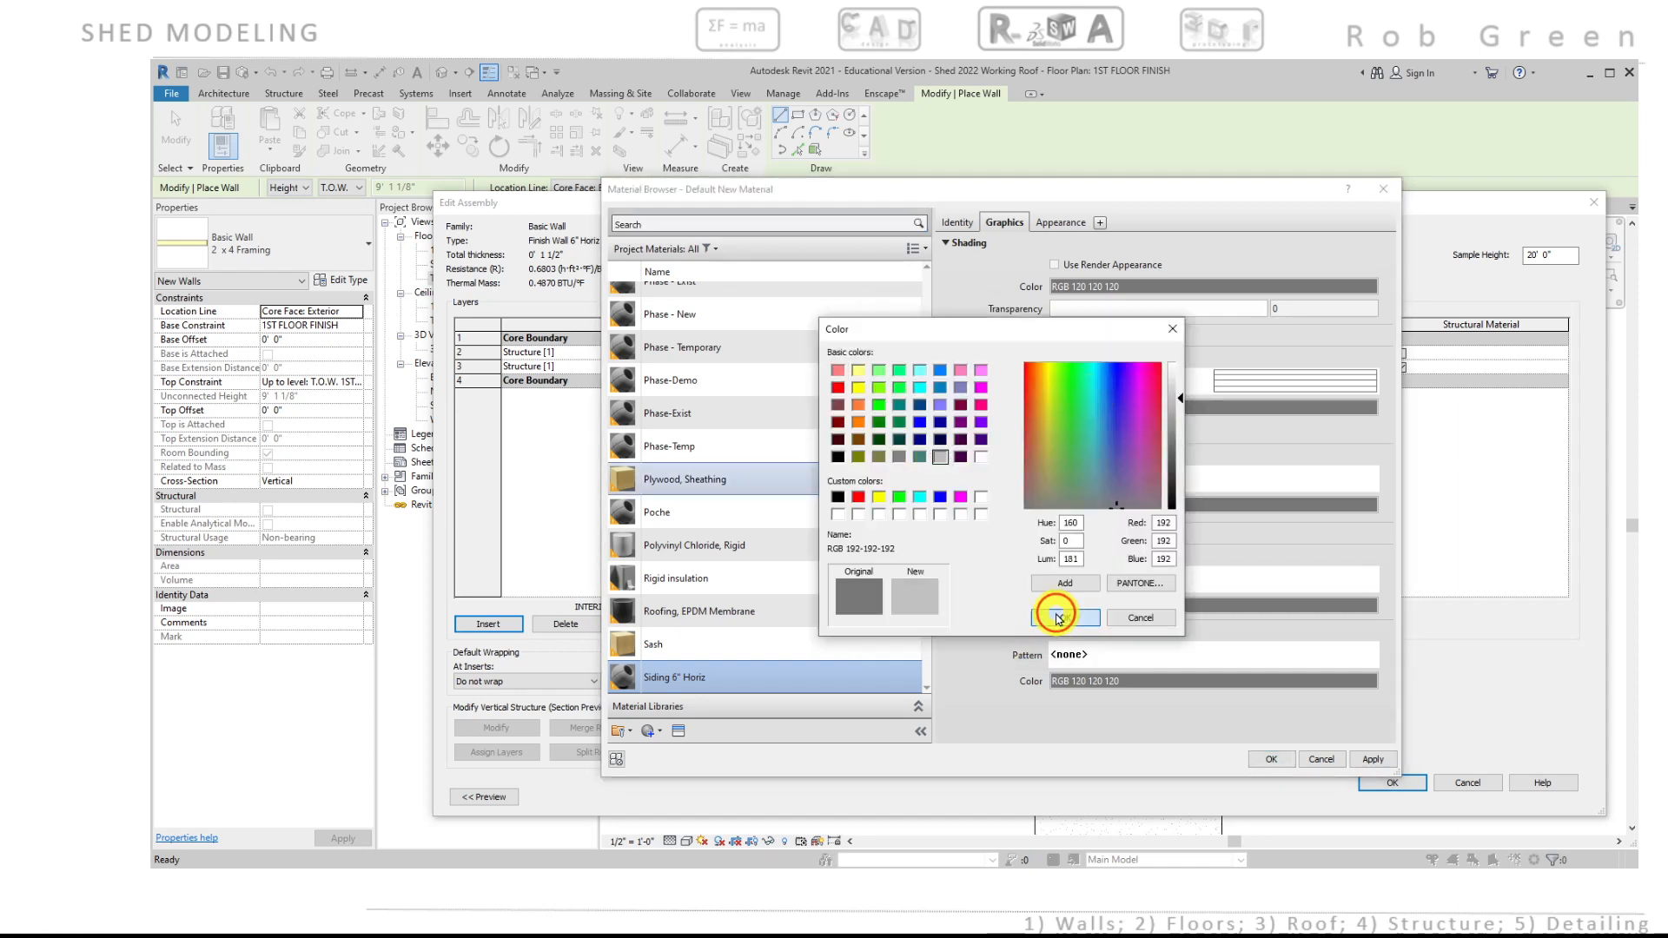
# Step: Assign the siding material to the exterior layer and accept the wall assembly and type properties
pyautogui.click(1271, 761)
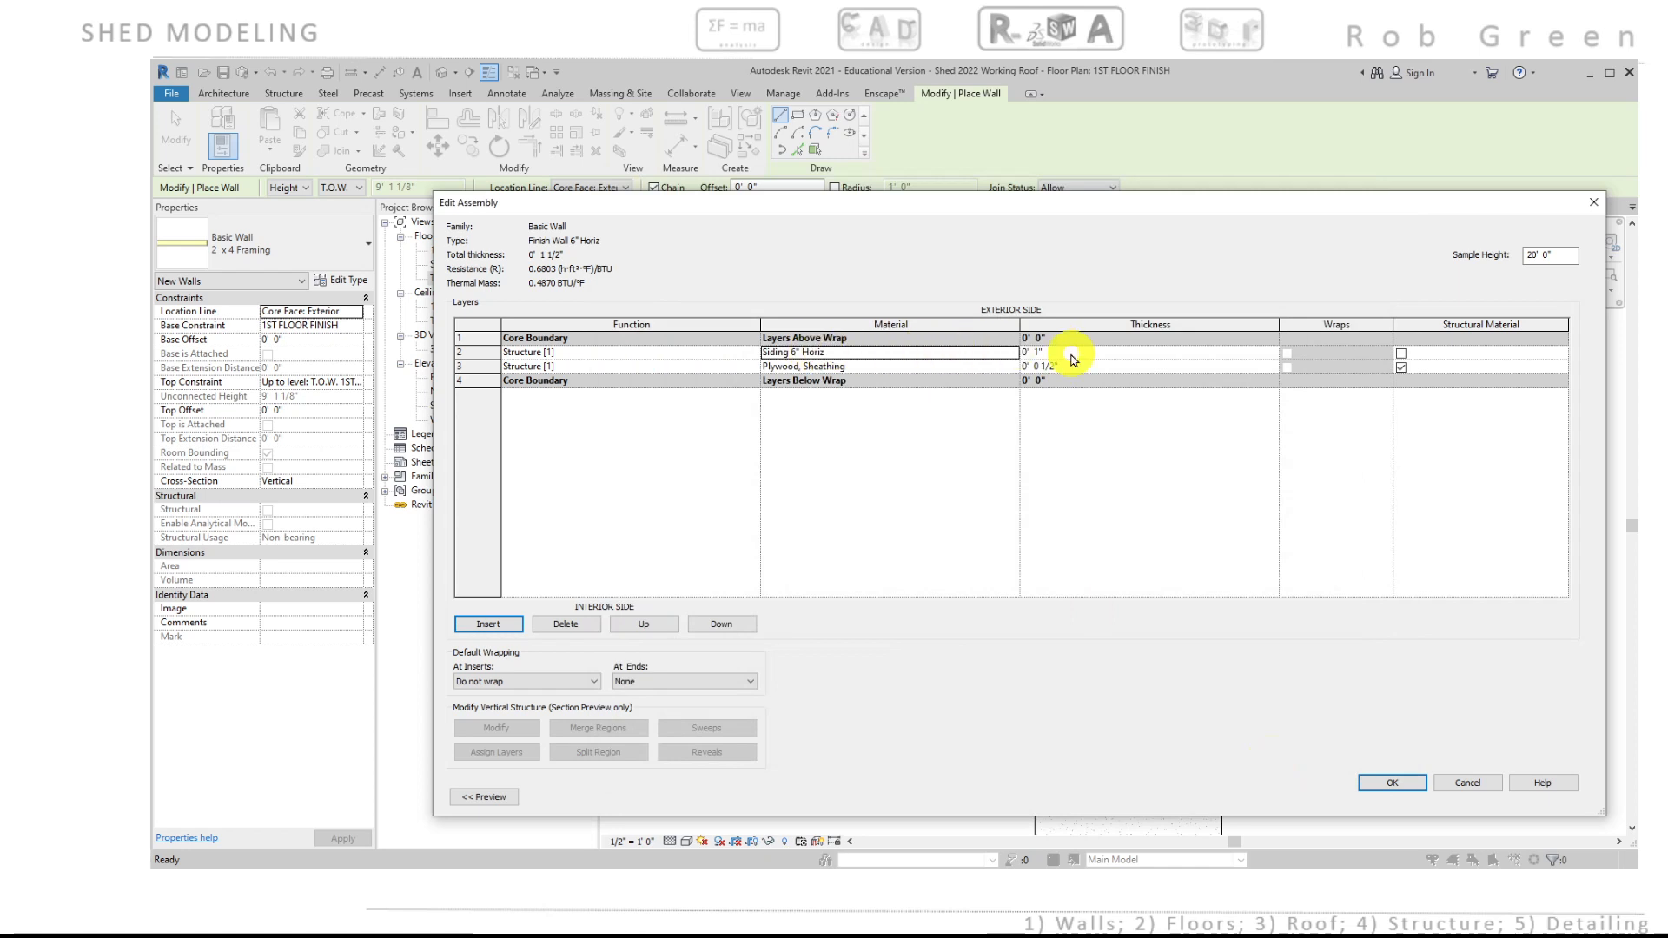
pyautogui.click(1387, 785)
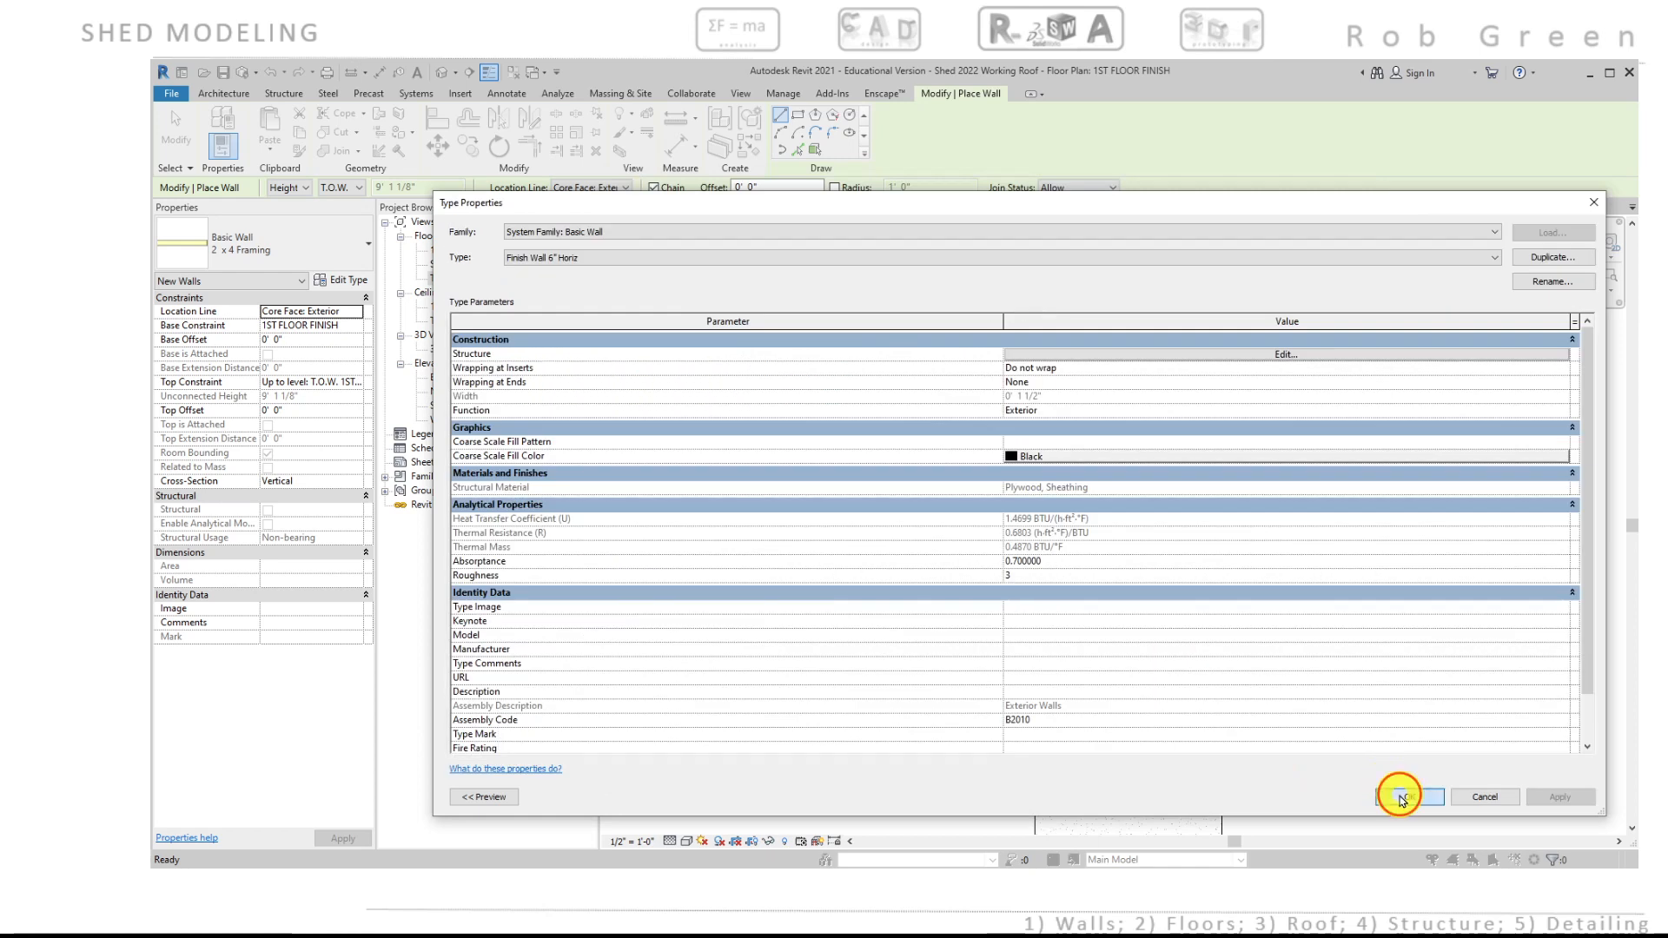
pyautogui.click(1400, 797)
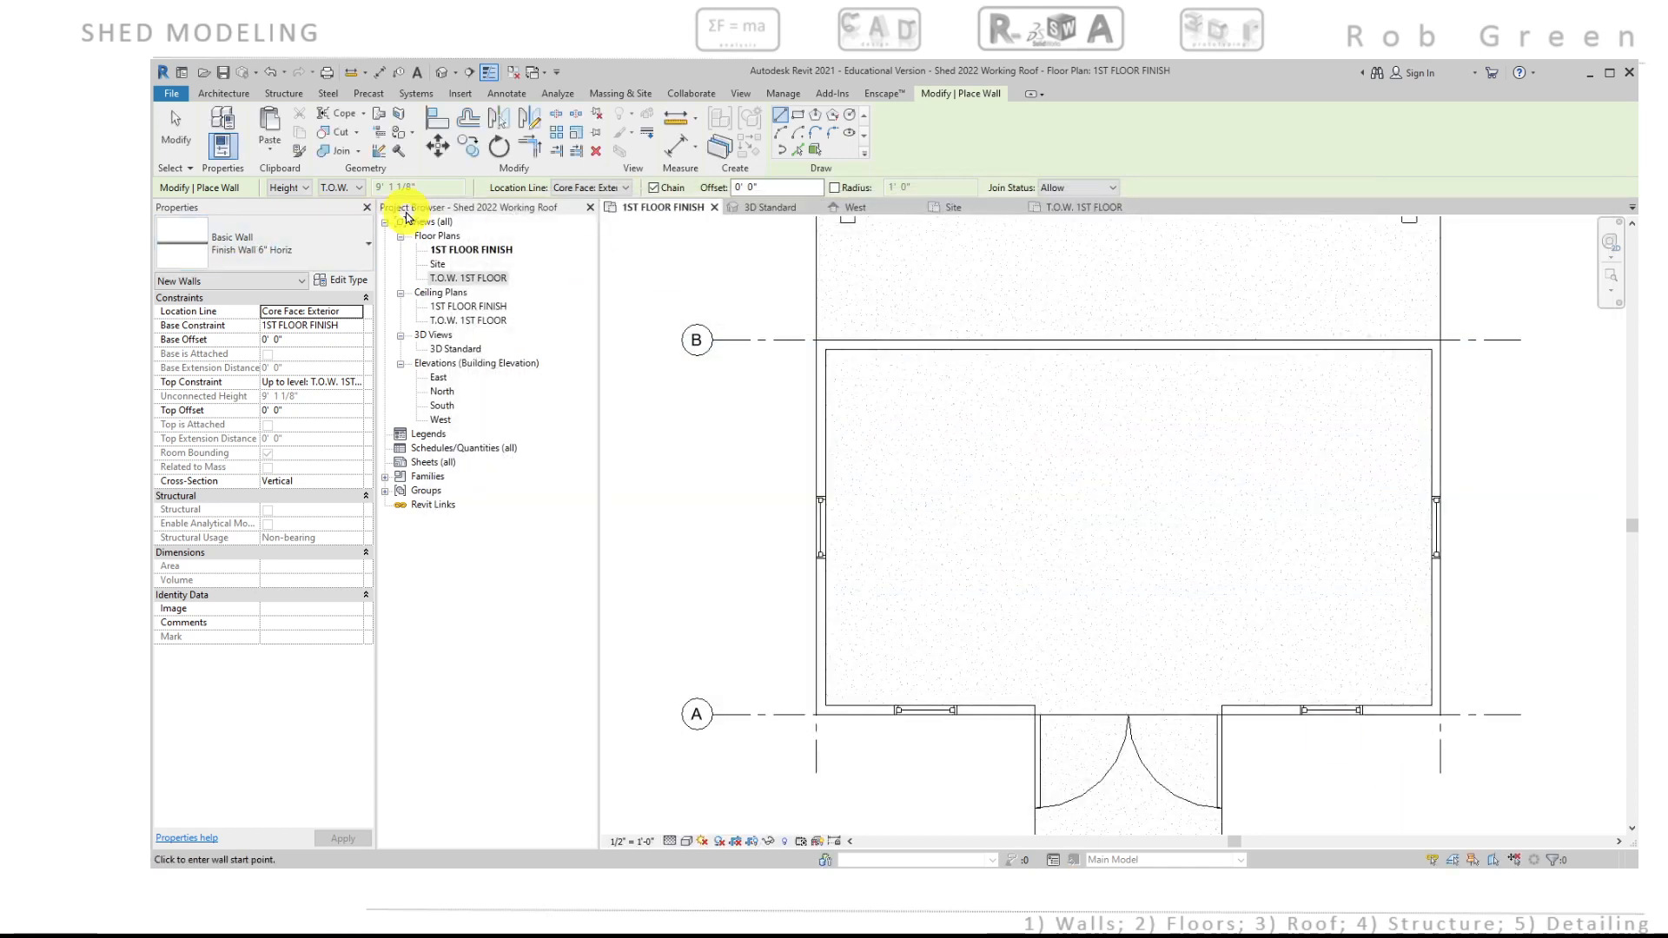
# Step: Set up straight wall placement with the location line at Core Face: Interior and the height up to T.O.W. 1ST FLOOR
pyautogui.click(777, 118)
pyautogui.scroll(4, 1381, 755)
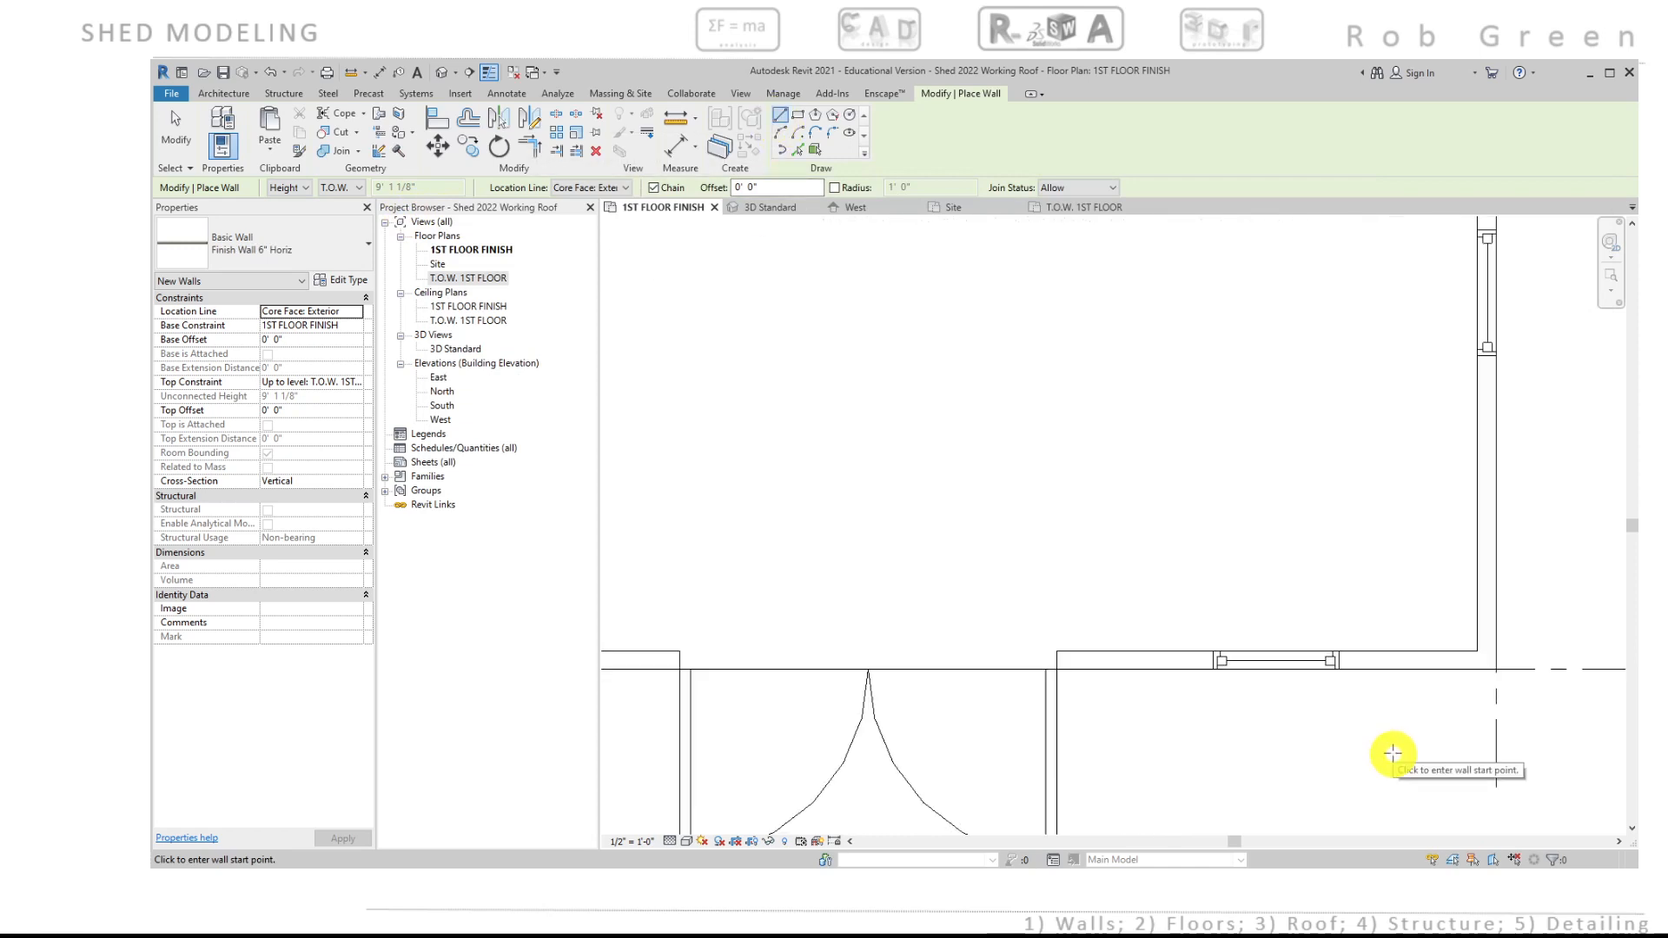
pyautogui.click(624, 188)
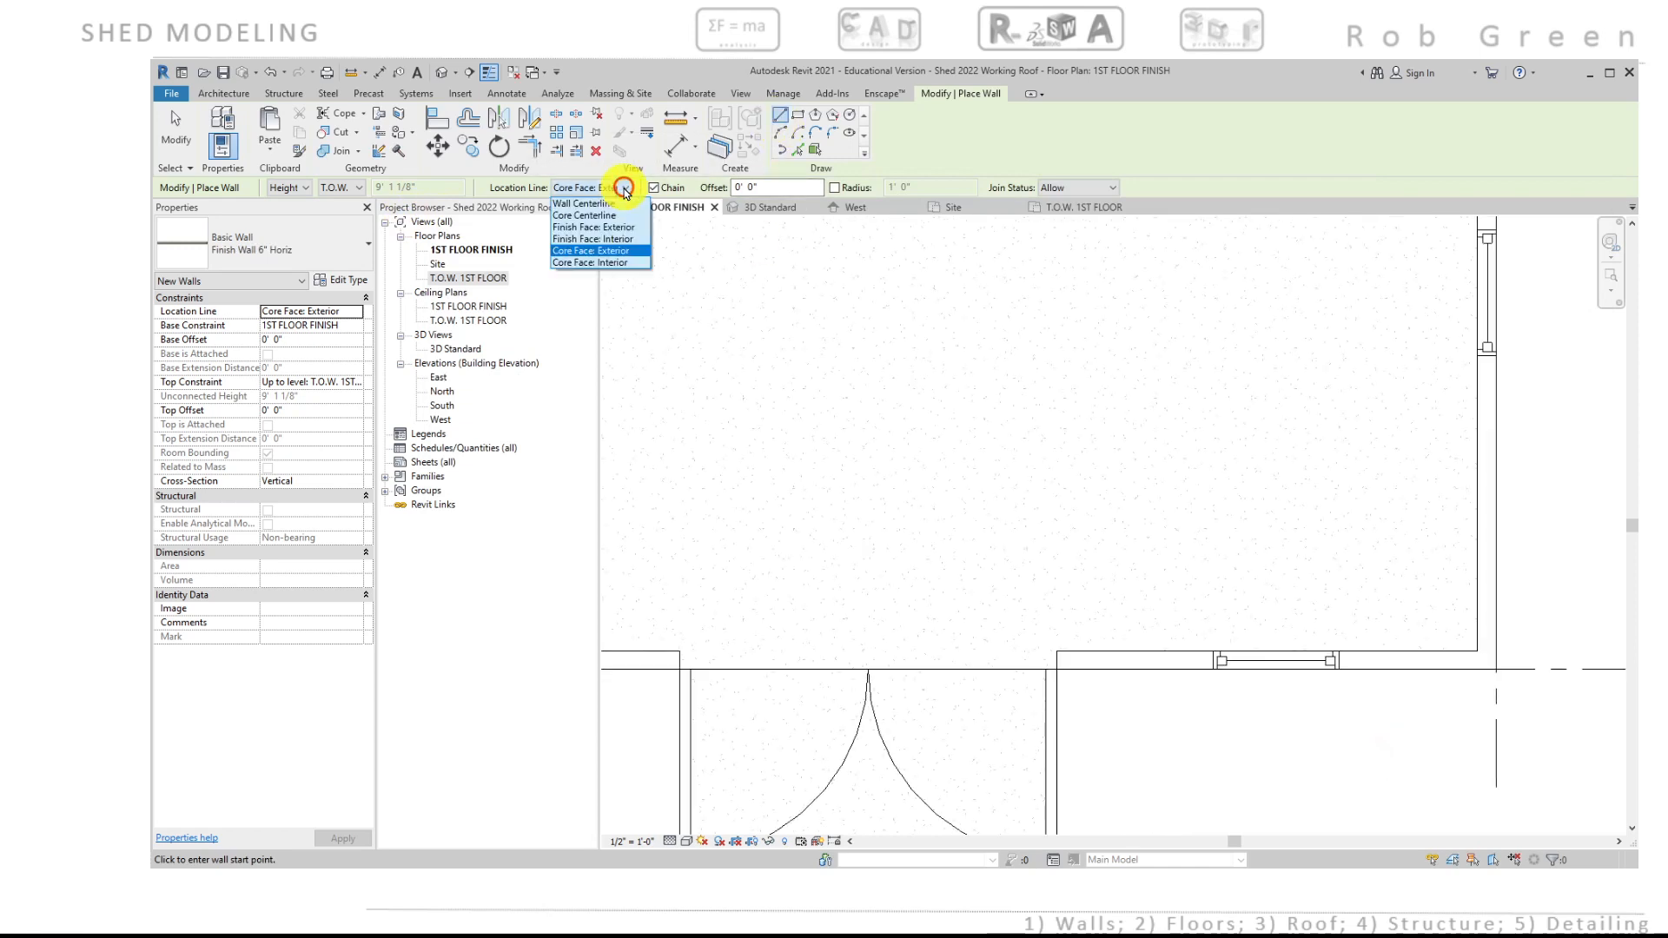
pyautogui.click(613, 263)
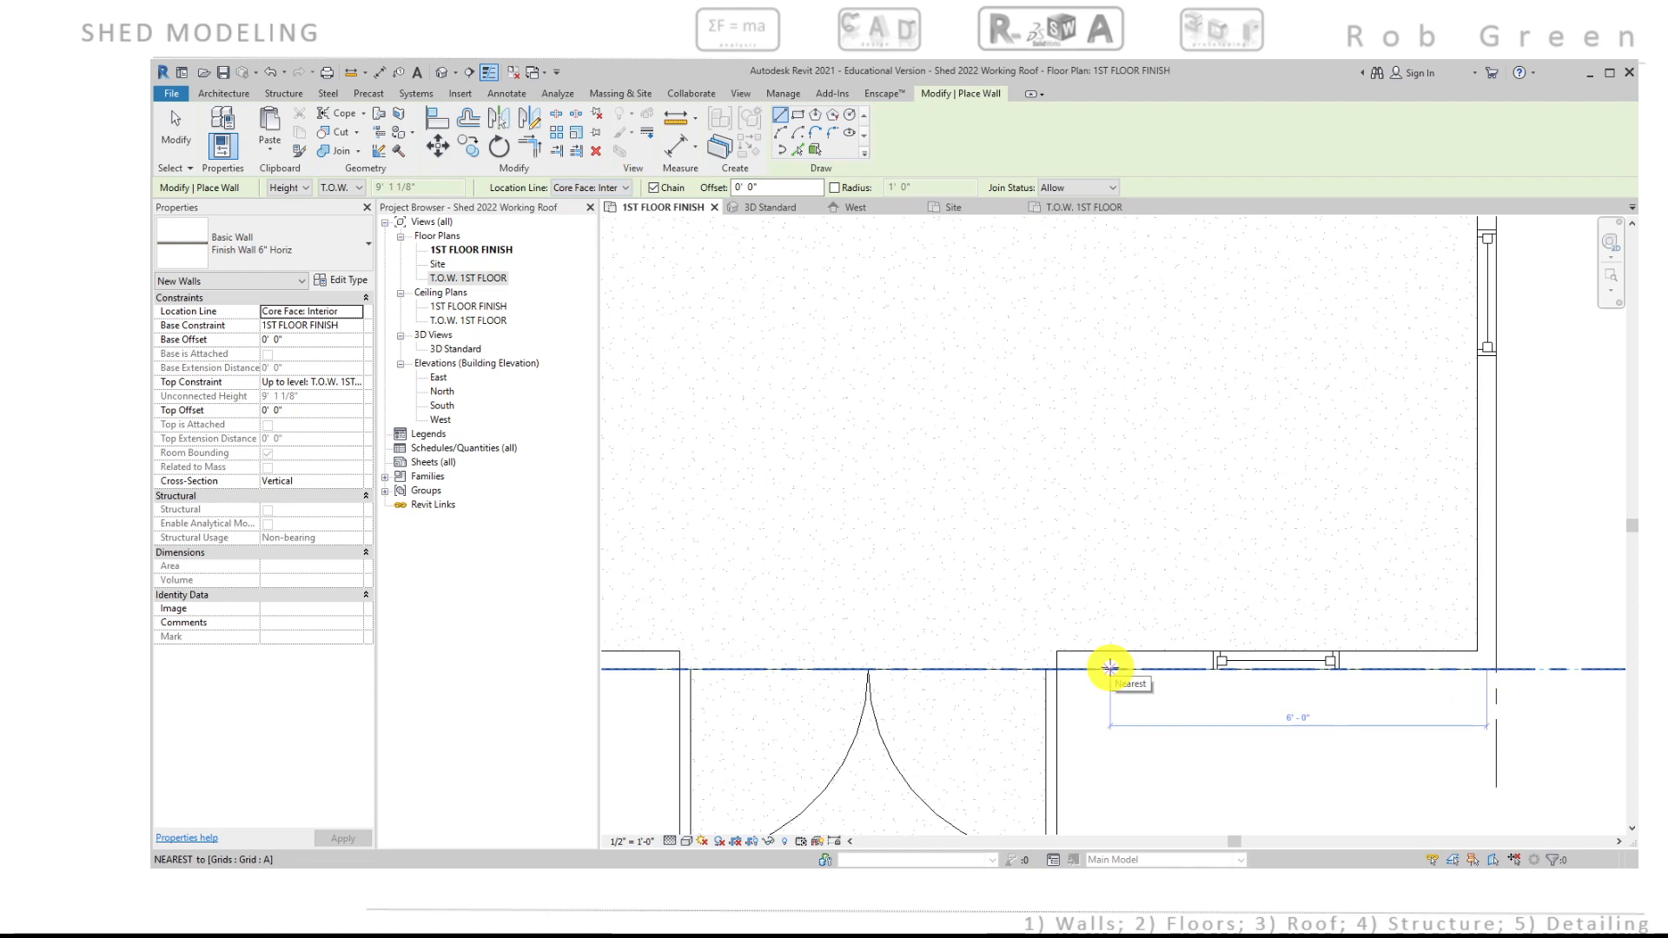
pyautogui.press('Escape')
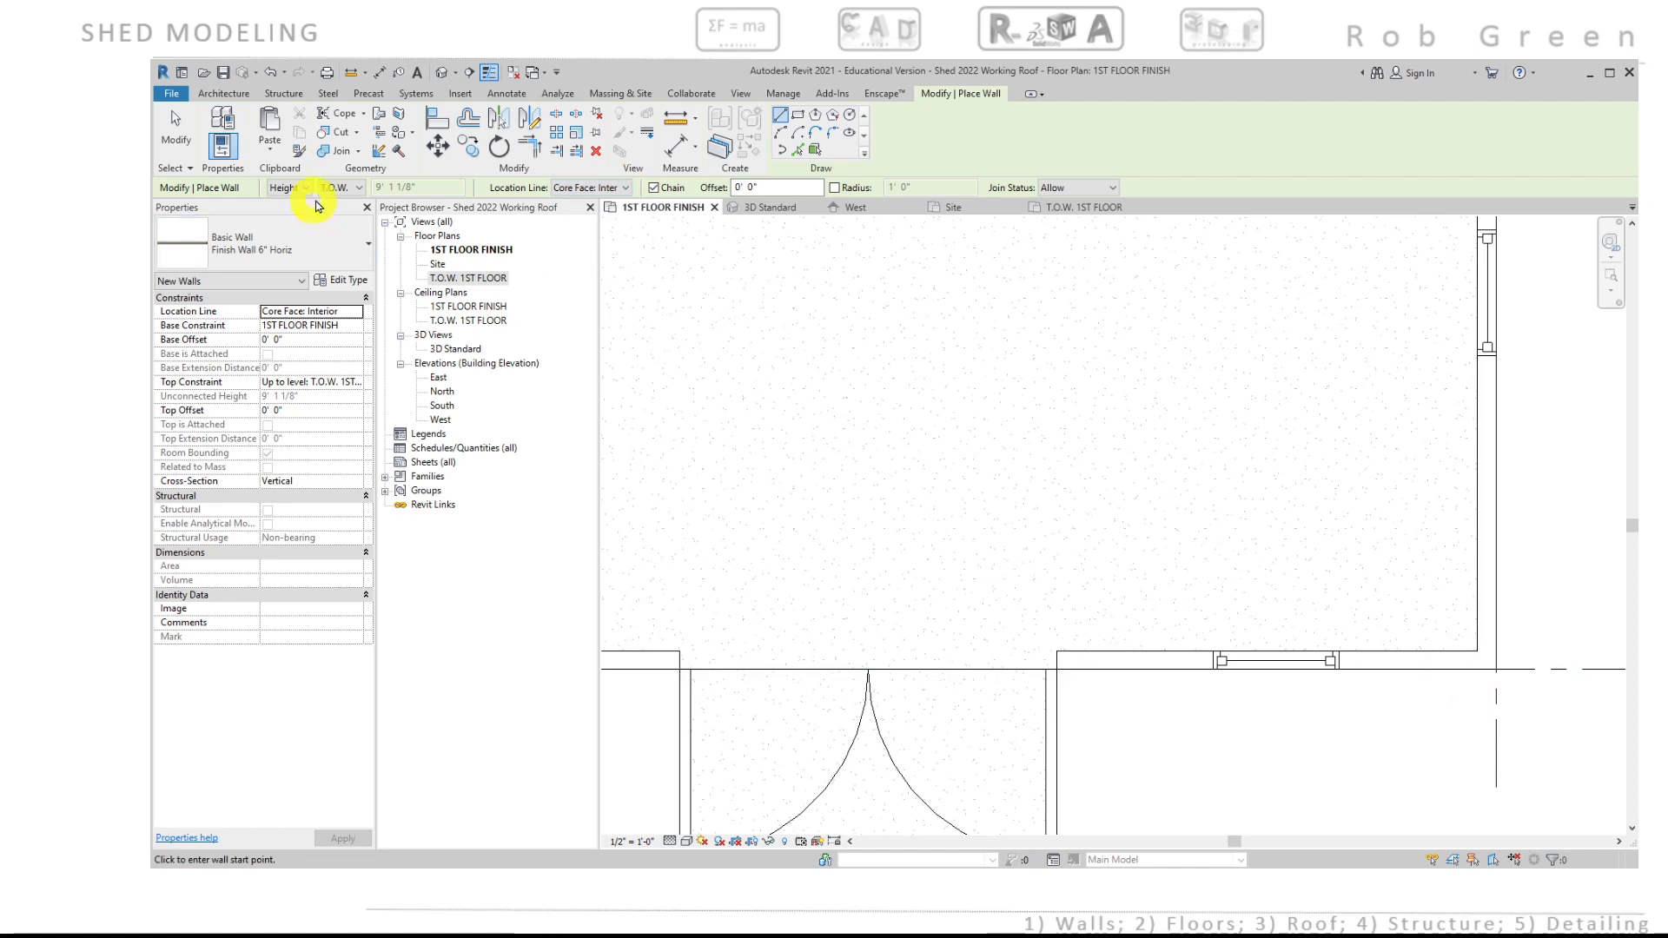
pyautogui.click(355, 187)
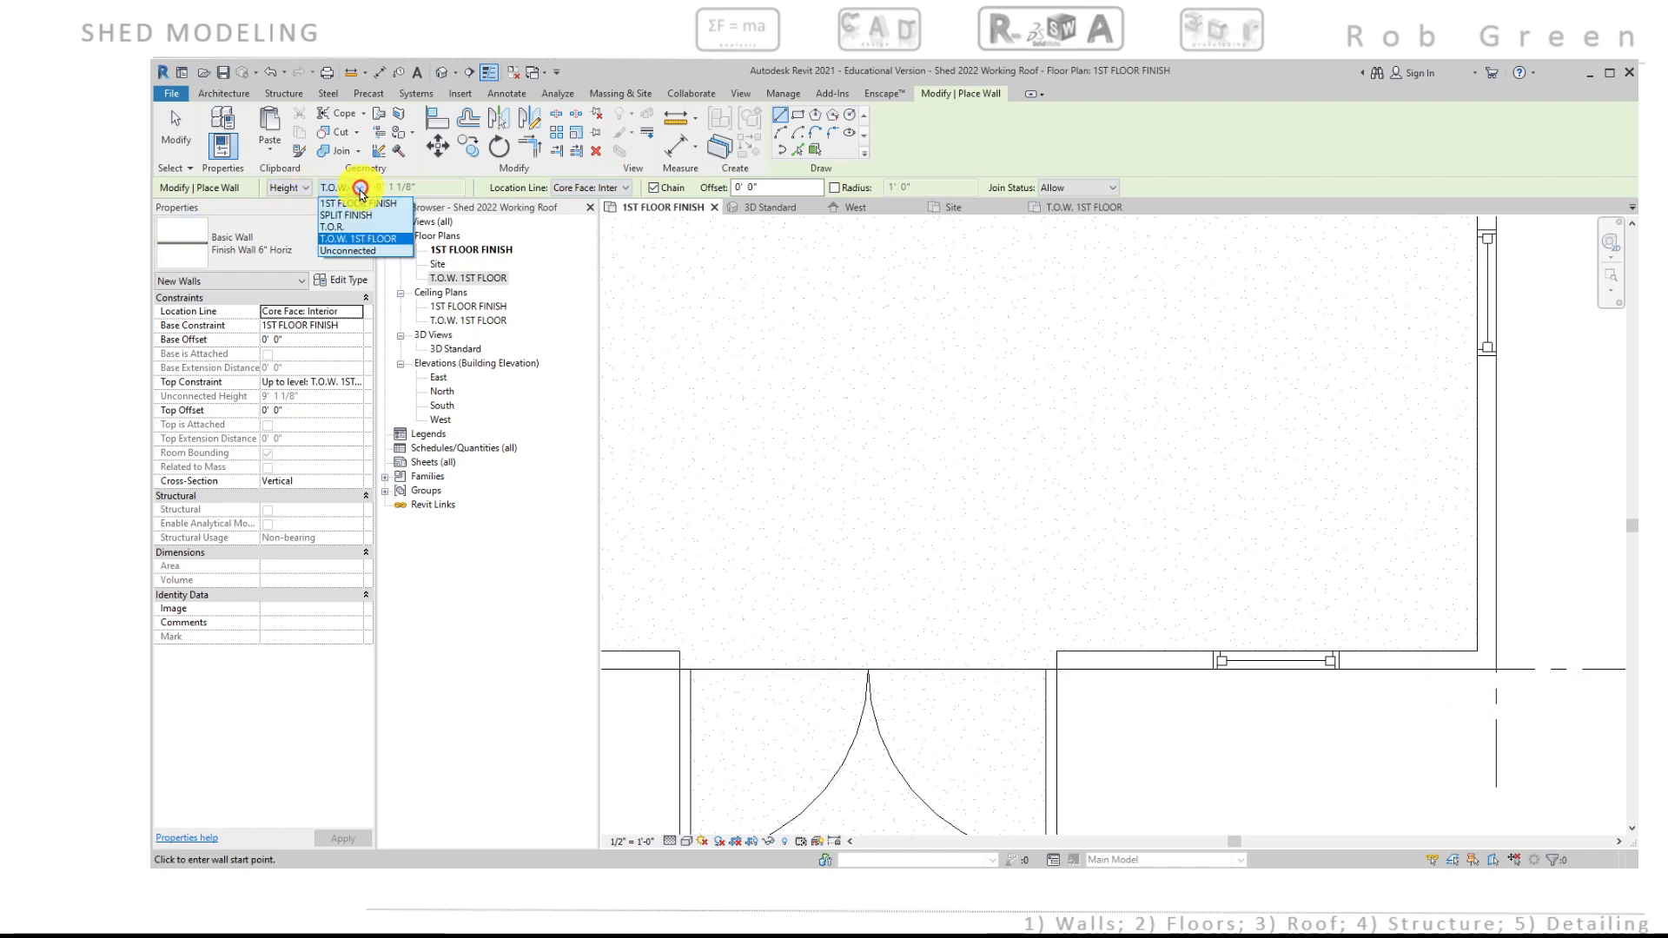
pyautogui.click(354, 240)
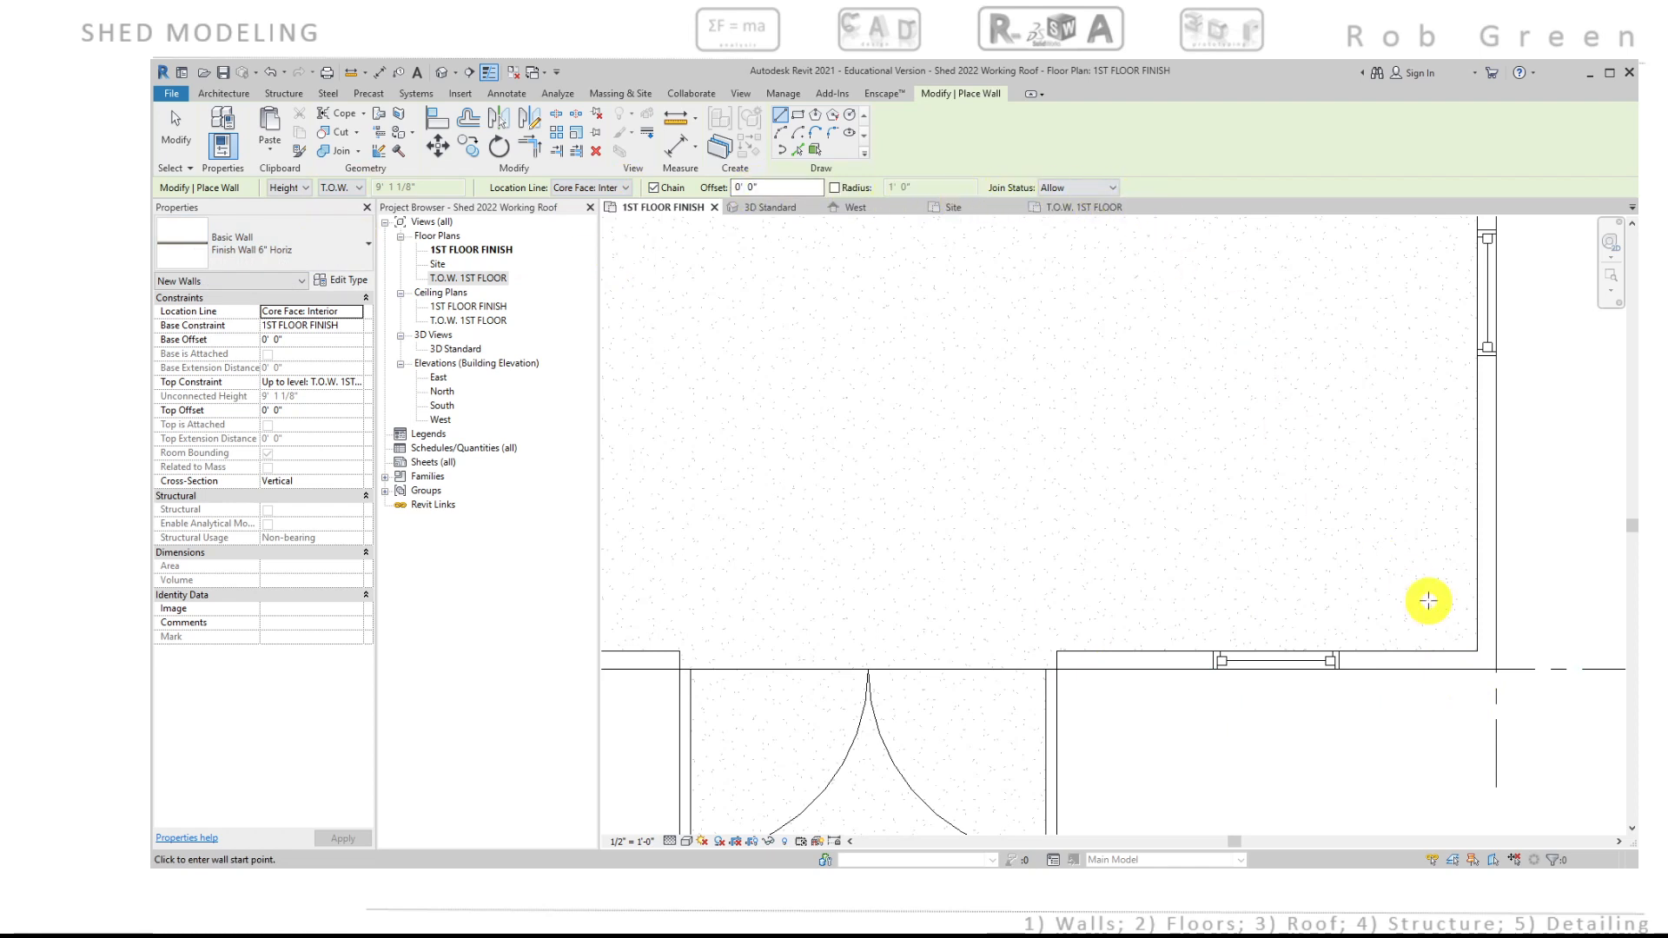
# Step: Draw chained finish walls from the front right framing corner along grid A and up the left side to the framing corner at grid B
pyautogui.click(1496, 669)
pyautogui.scroll(-4, 909, 640)
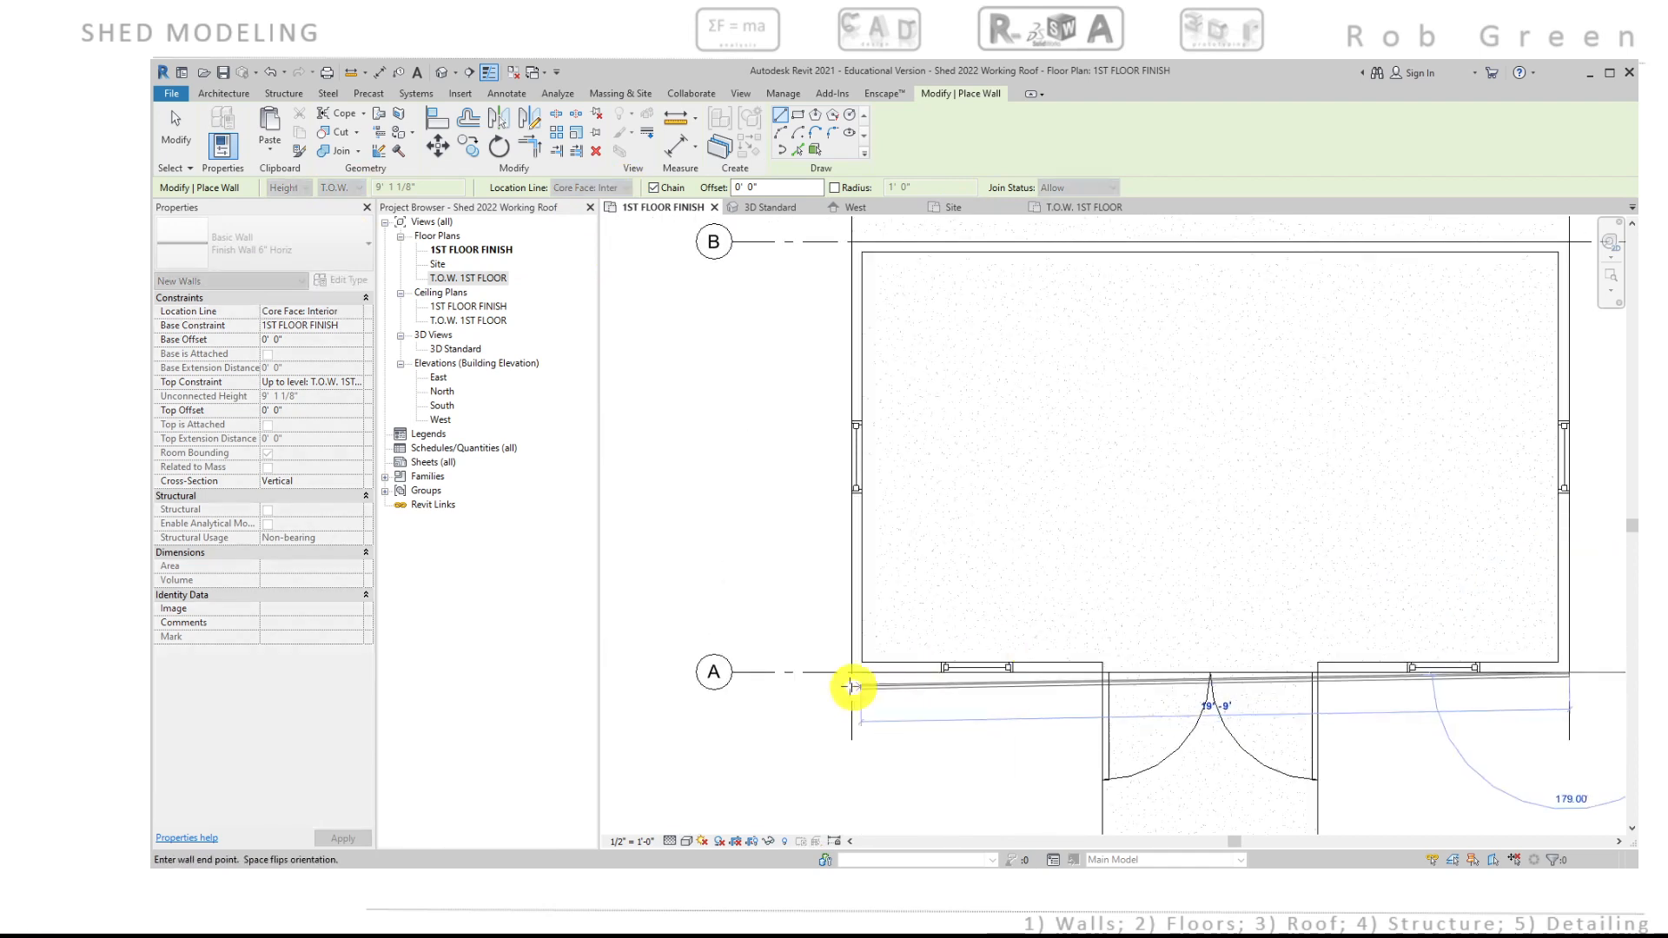
pyautogui.scroll(2, 851, 686)
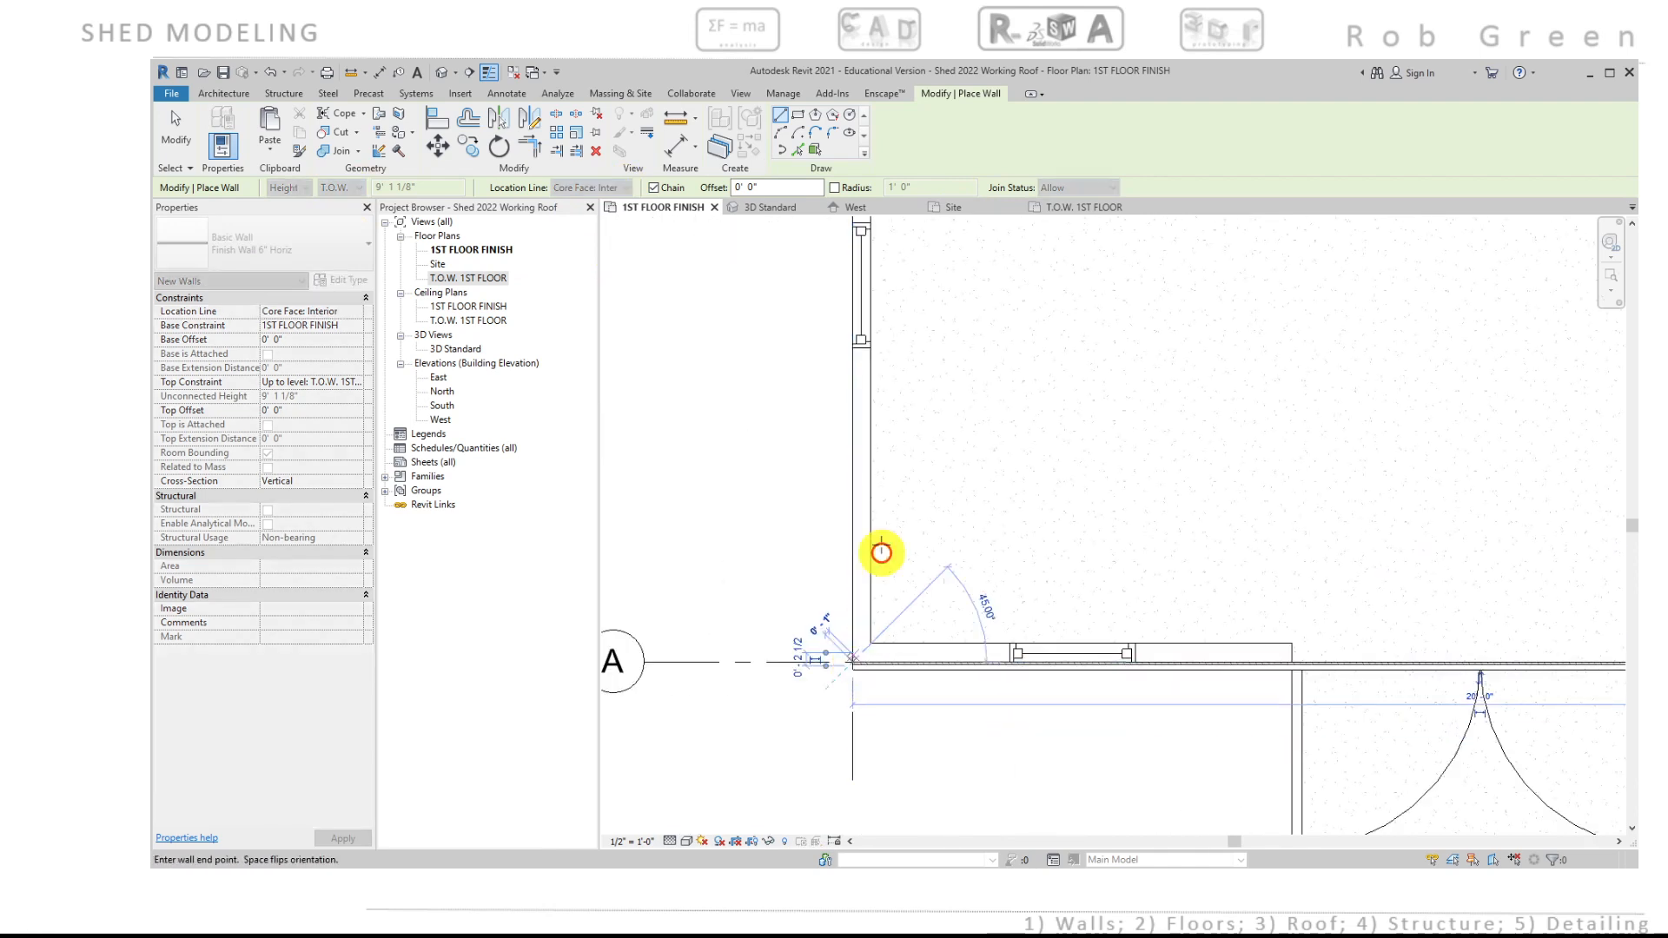
pyautogui.scroll(-3, 881, 553)
pyautogui.scroll(5, 878, 469)
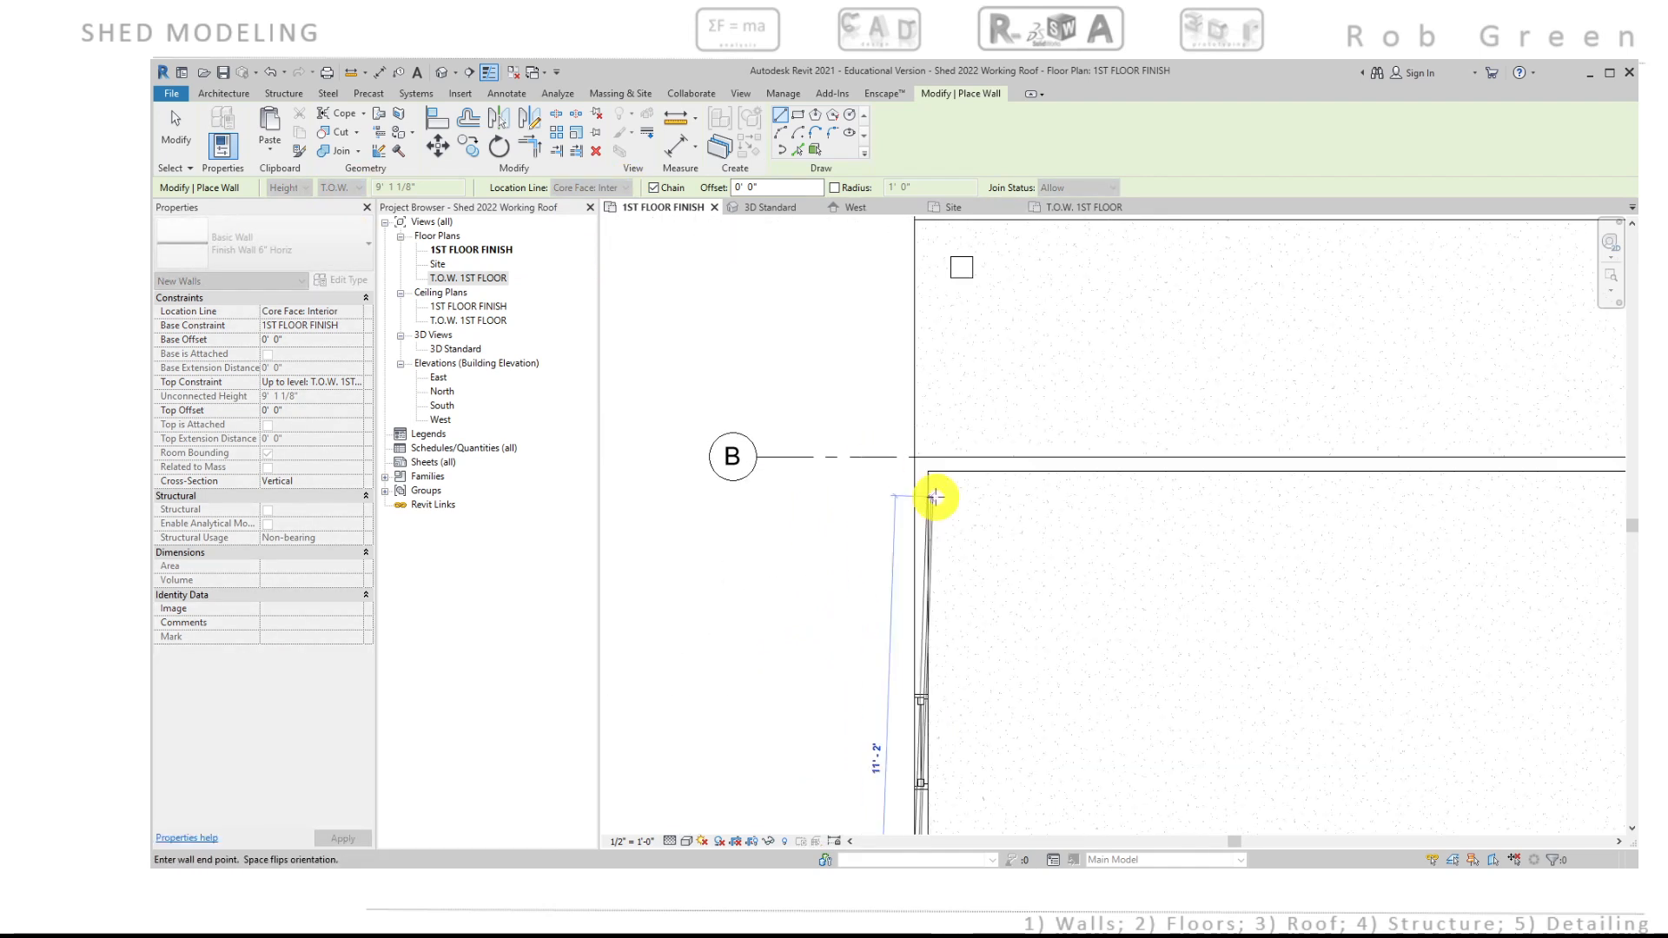
pyautogui.scroll(2, 912, 458)
pyautogui.scroll(3, 916, 450)
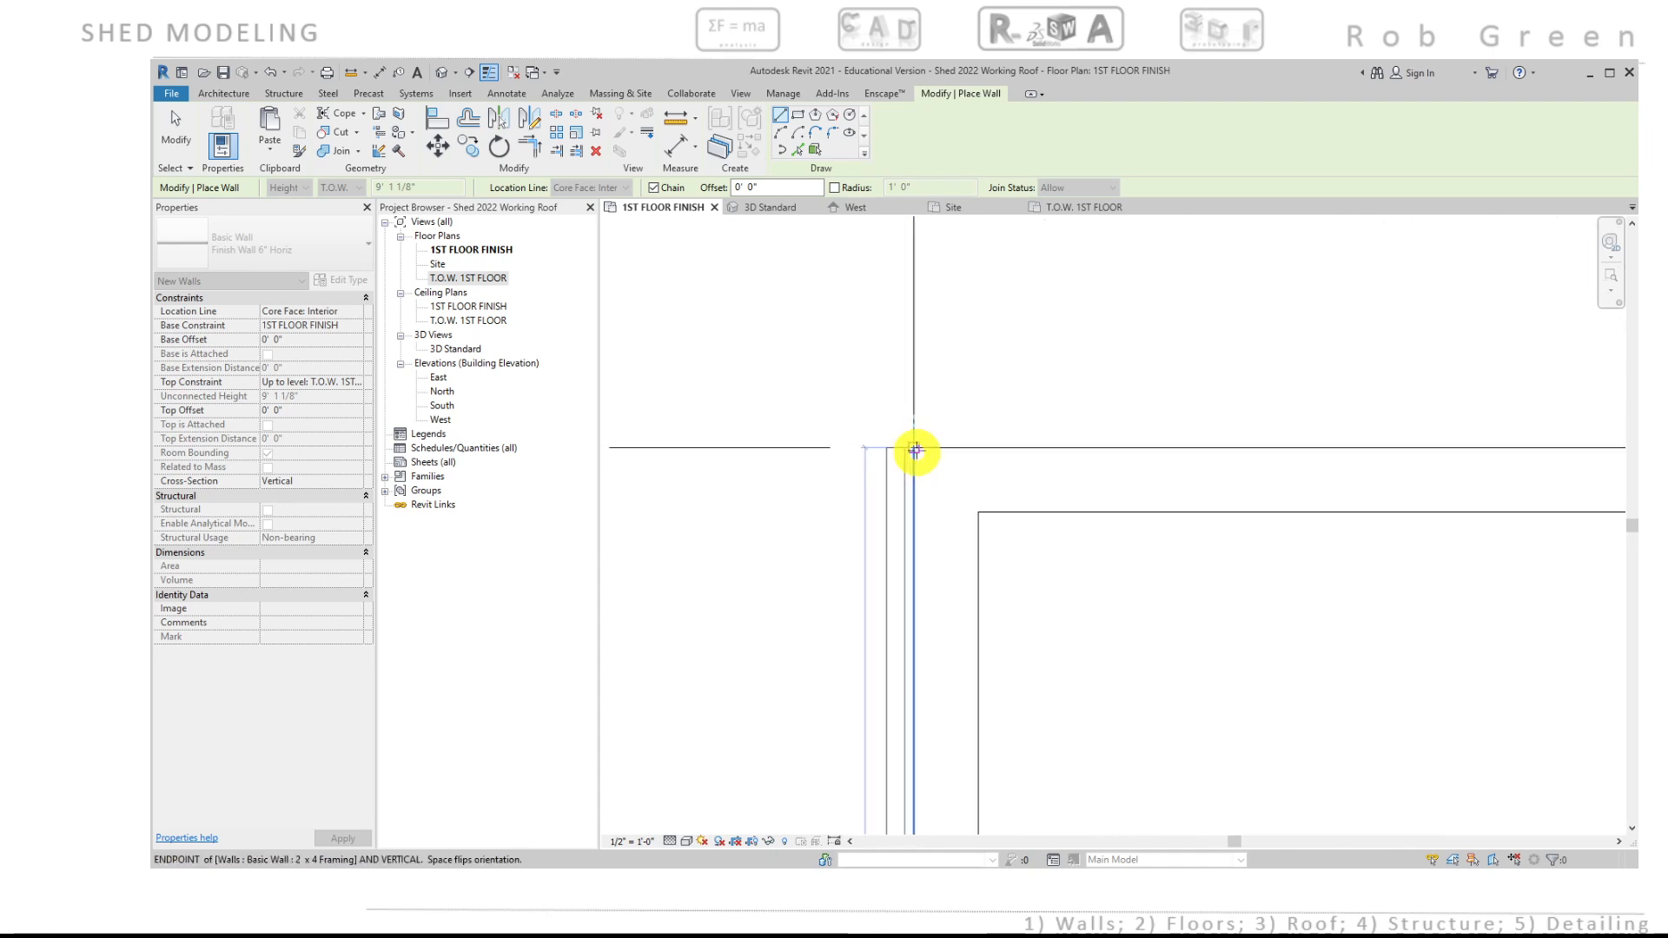
pyautogui.click(914, 449)
# Step: Continue the finish walls along grid B and down the right side to the starting corner, and end wall placement
pyautogui.scroll(-4, 995, 484)
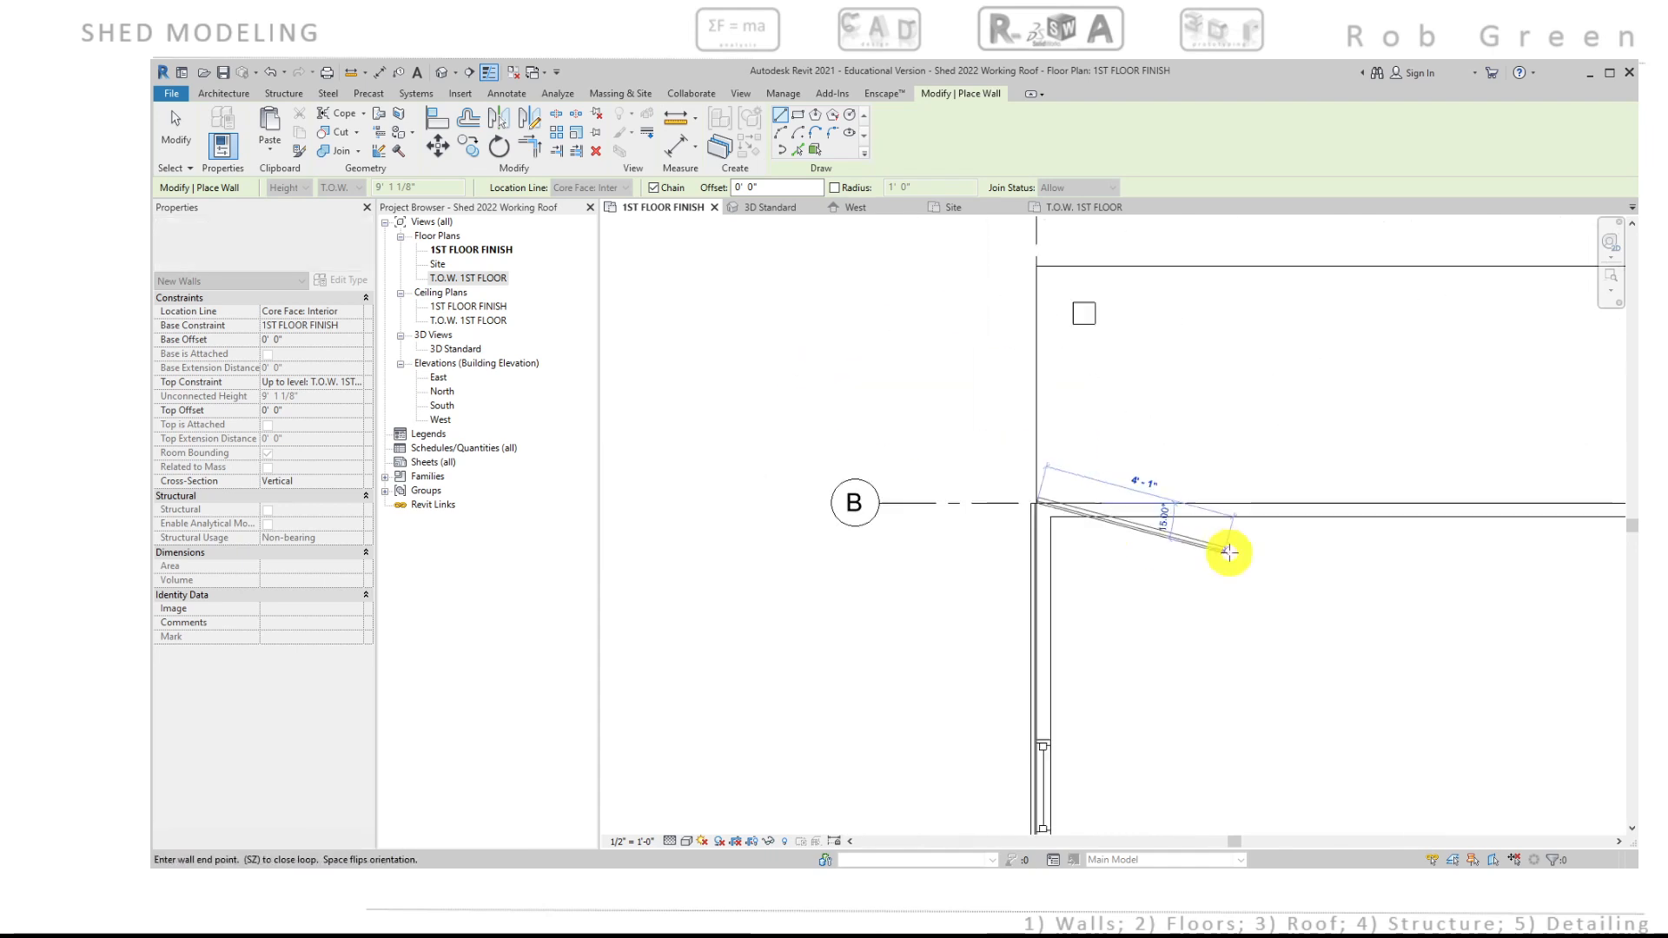
pyautogui.moveTo(1364, 542); pyautogui.dragTo(413, 461, button='middle')
pyautogui.scroll(2, 694, 440)
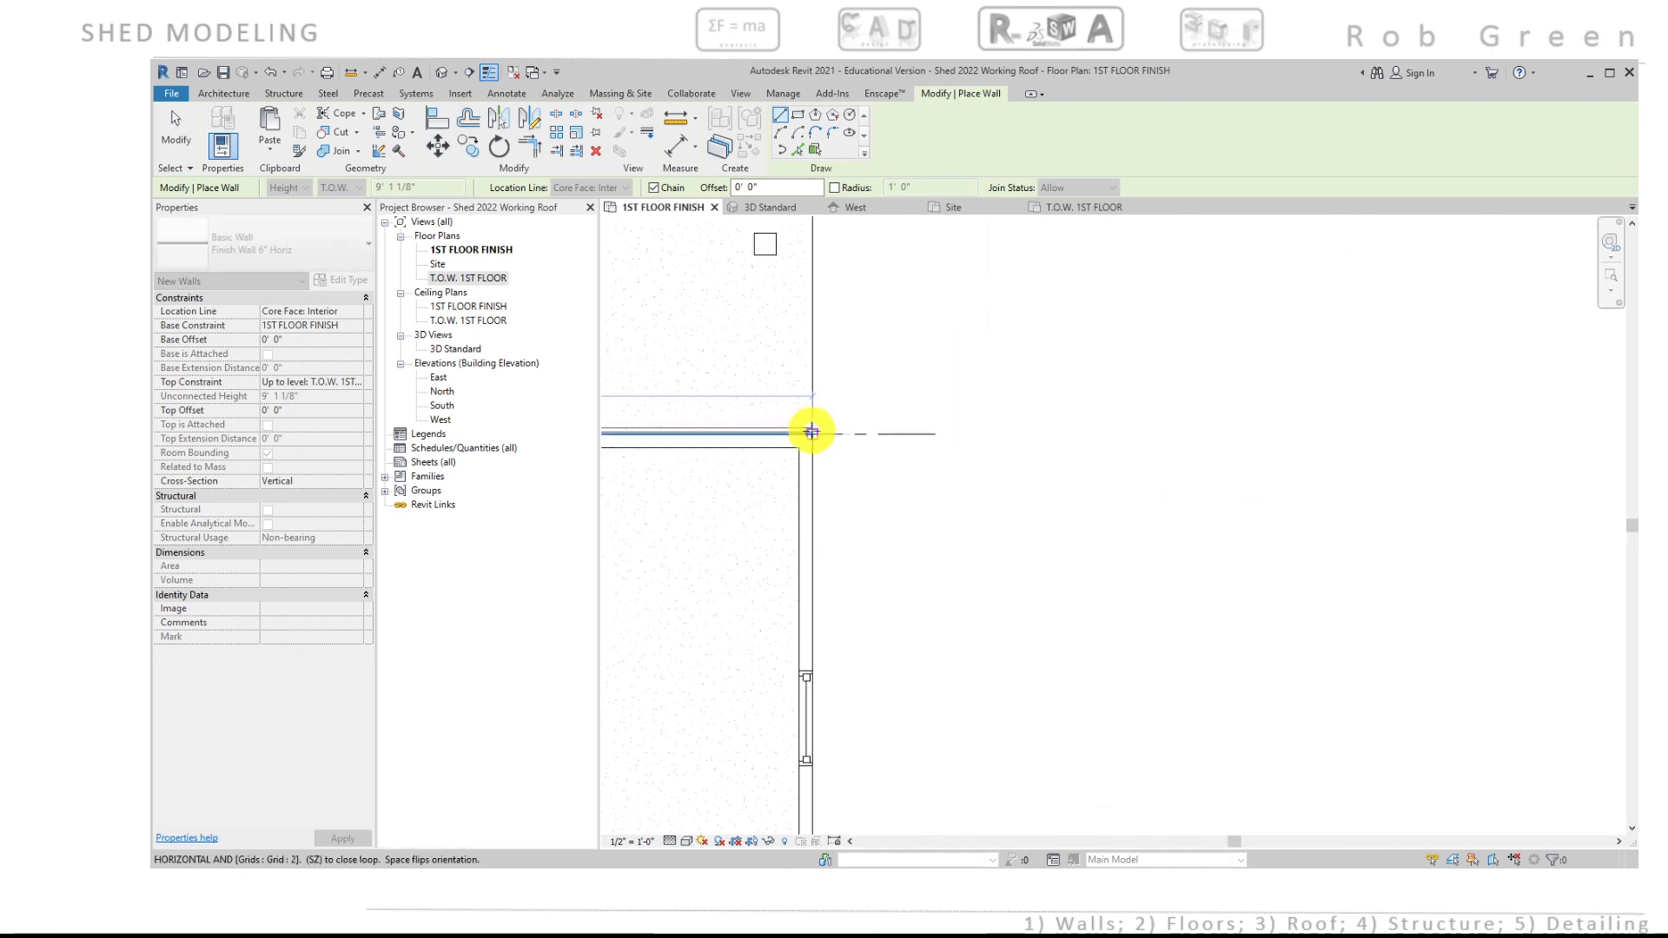
pyautogui.click(810, 430)
pyautogui.scroll(-2, 886, 542)
pyautogui.moveTo(896, 544); pyautogui.dragTo(1027, 364, button='middle')
pyautogui.scroll(3, 969, 654)
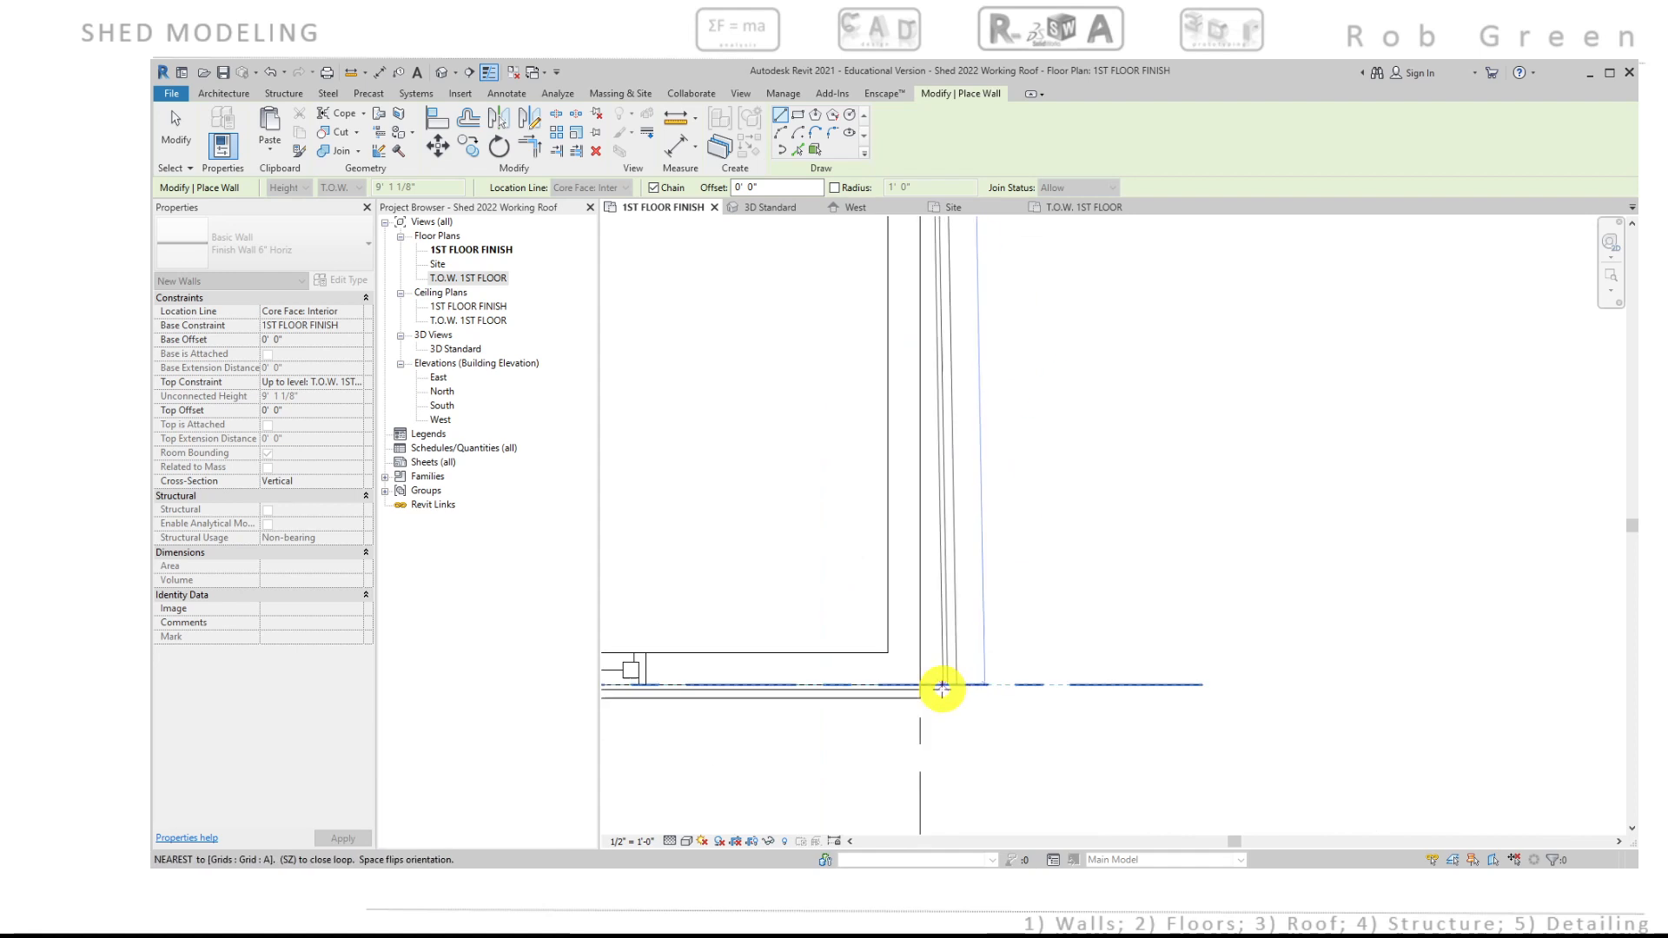
pyautogui.click(920, 685)
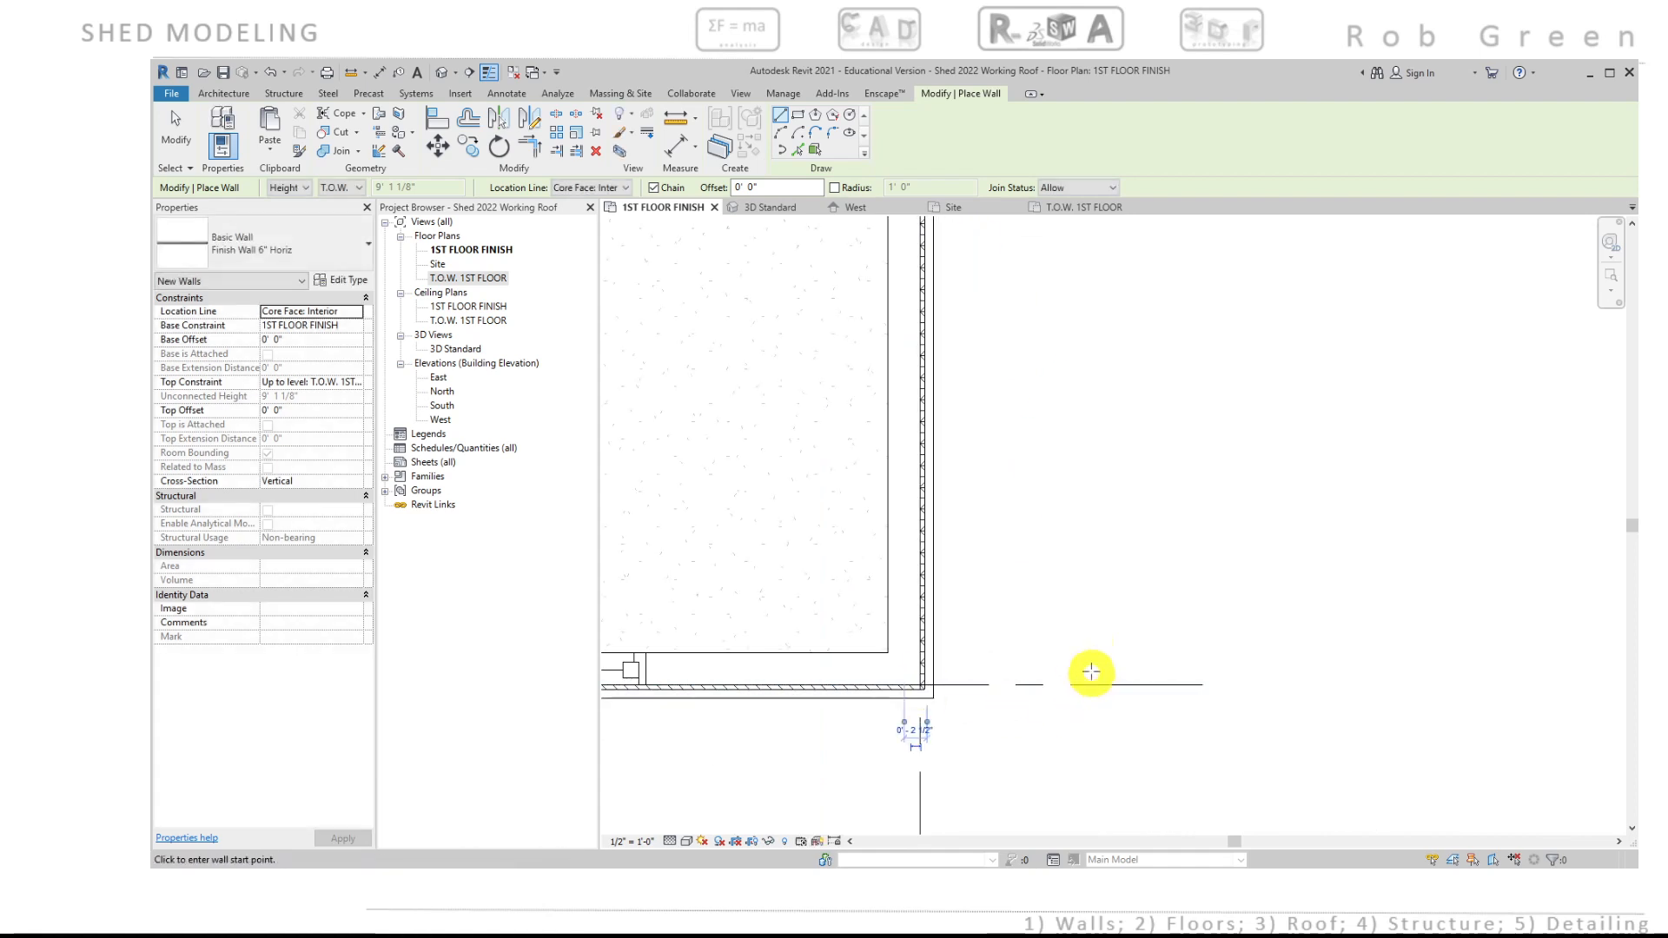
pyautogui.press('Escape')
pyautogui.scroll(-3, 1081, 590)
pyautogui.moveTo(1295, 587); pyautogui.dragTo(1477, 617, button='middle')
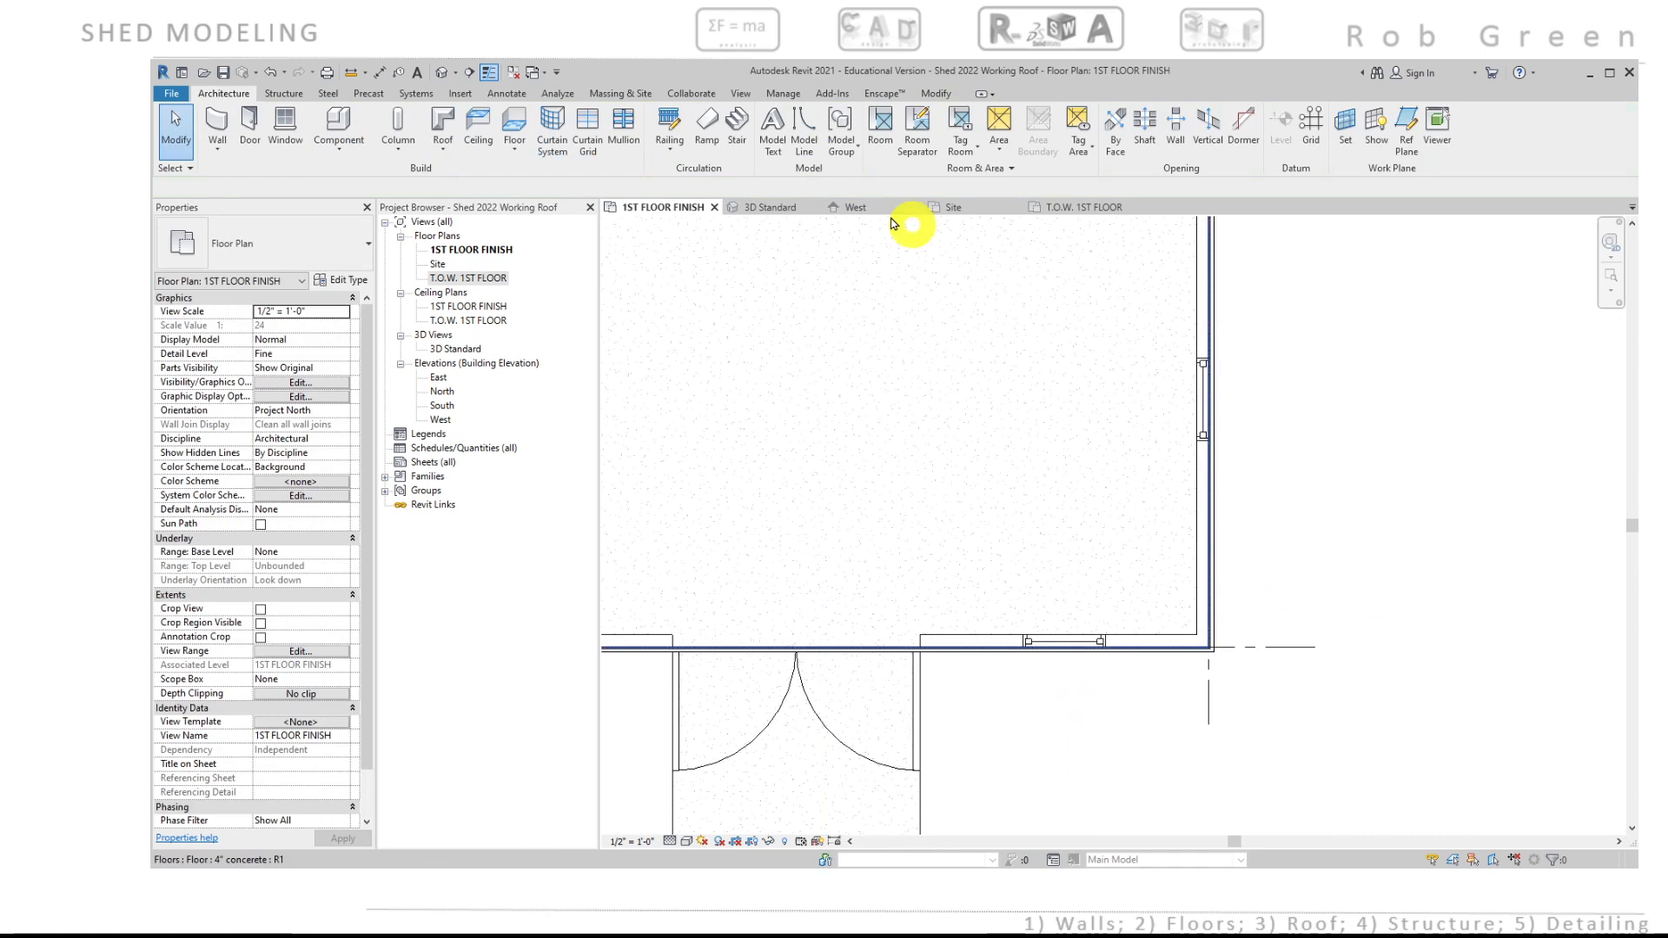
# Step: In the 3D Standard view, set the top constraint of all four finish walls to Up to level: SPLIT FINISH
pyautogui.click(770, 207)
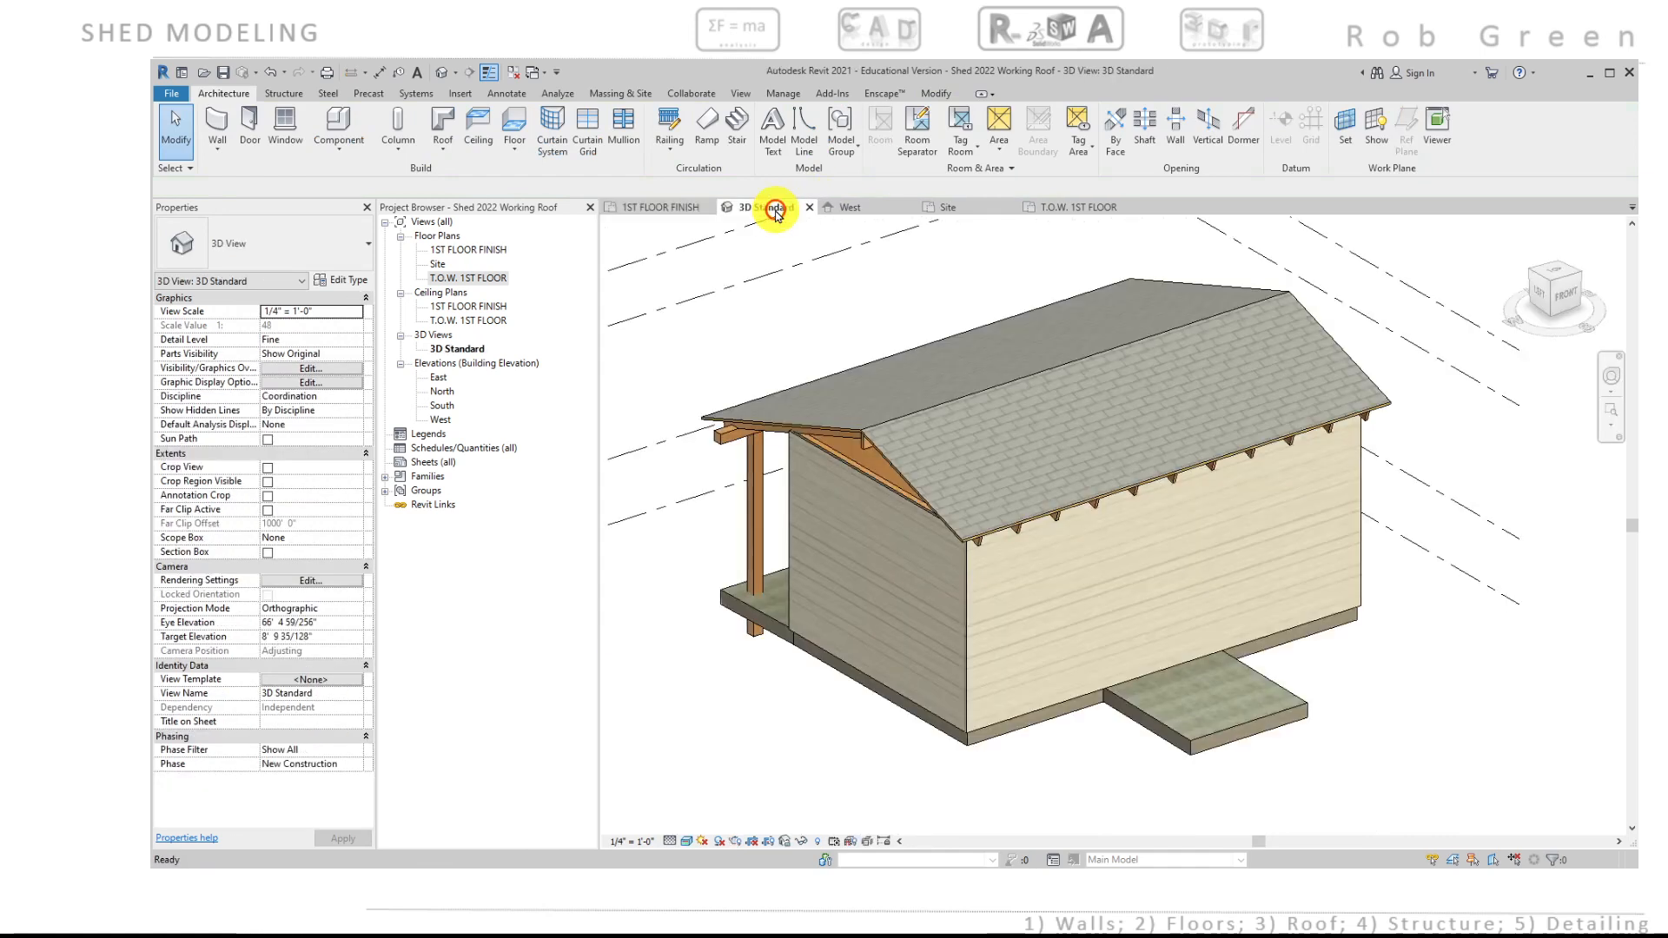
pyautogui.click(1074, 603)
pyautogui.keyDown('ctrl'); pyautogui.click(904, 585); pyautogui.keyUp('ctrl')
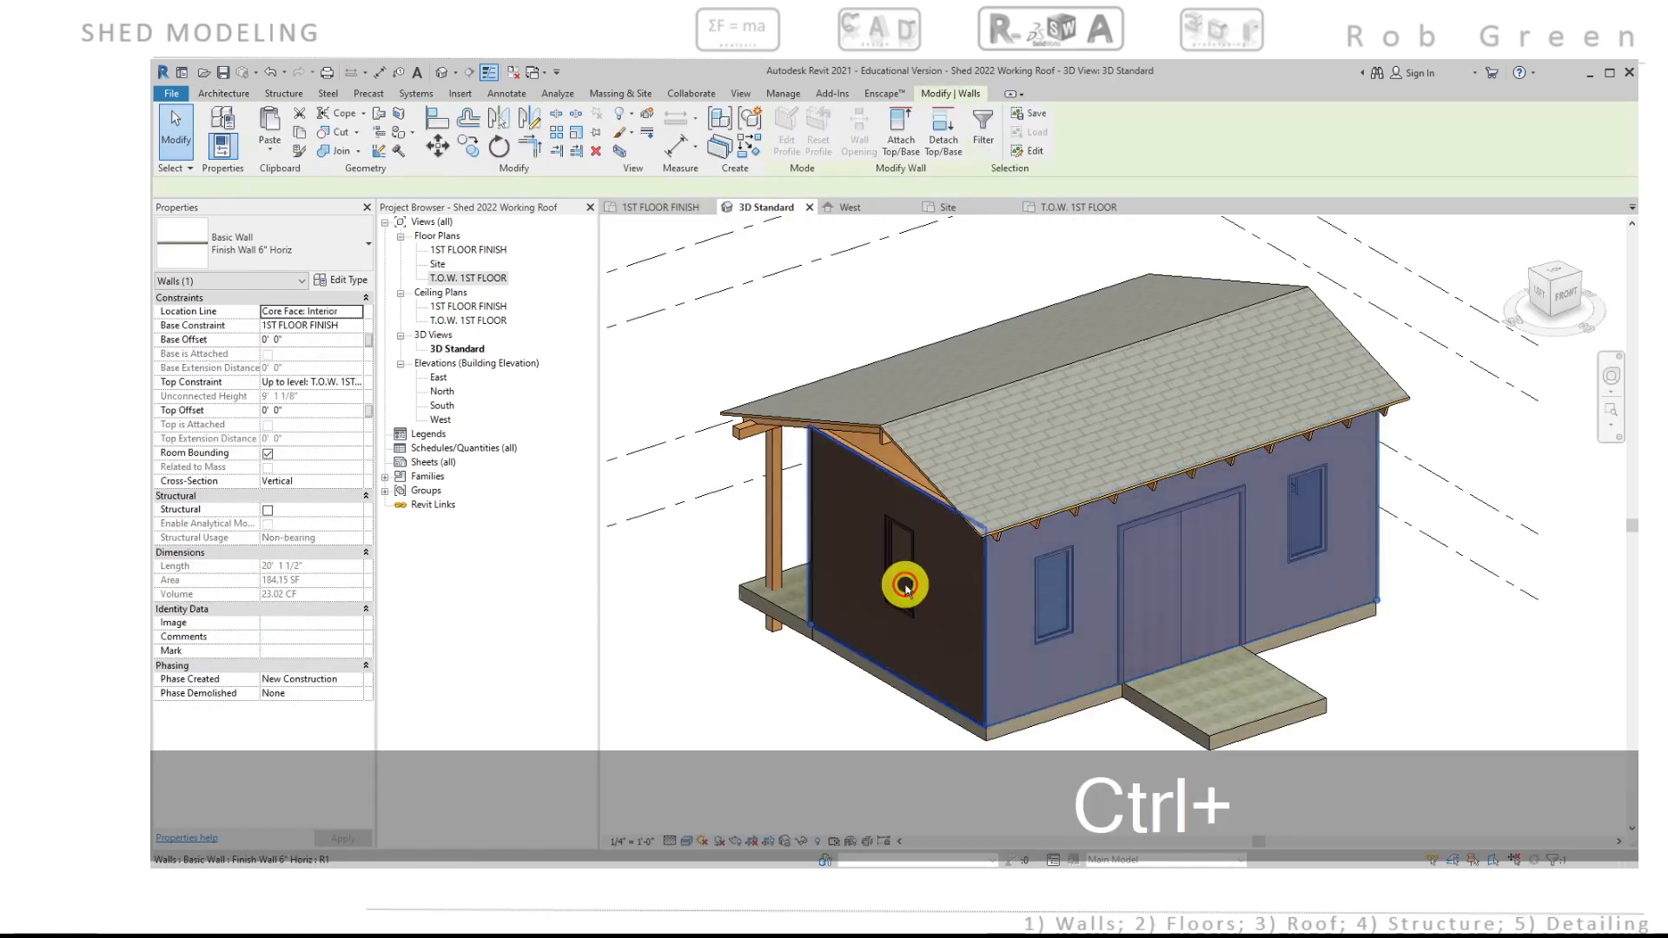
pyautogui.keyDown('ctrl'); pyautogui.keyDown('shift'); pyautogui.moveTo(1268, 557); pyautogui.dragTo(887, 628, button='middle'); pyautogui.keyUp('shift'); pyautogui.keyUp('ctrl')
pyautogui.keyDown('ctrl'); pyautogui.click(1202, 640); pyautogui.keyUp('ctrl')
pyautogui.keyDown('ctrl'); pyautogui.click(975, 626); pyautogui.keyUp('ctrl')
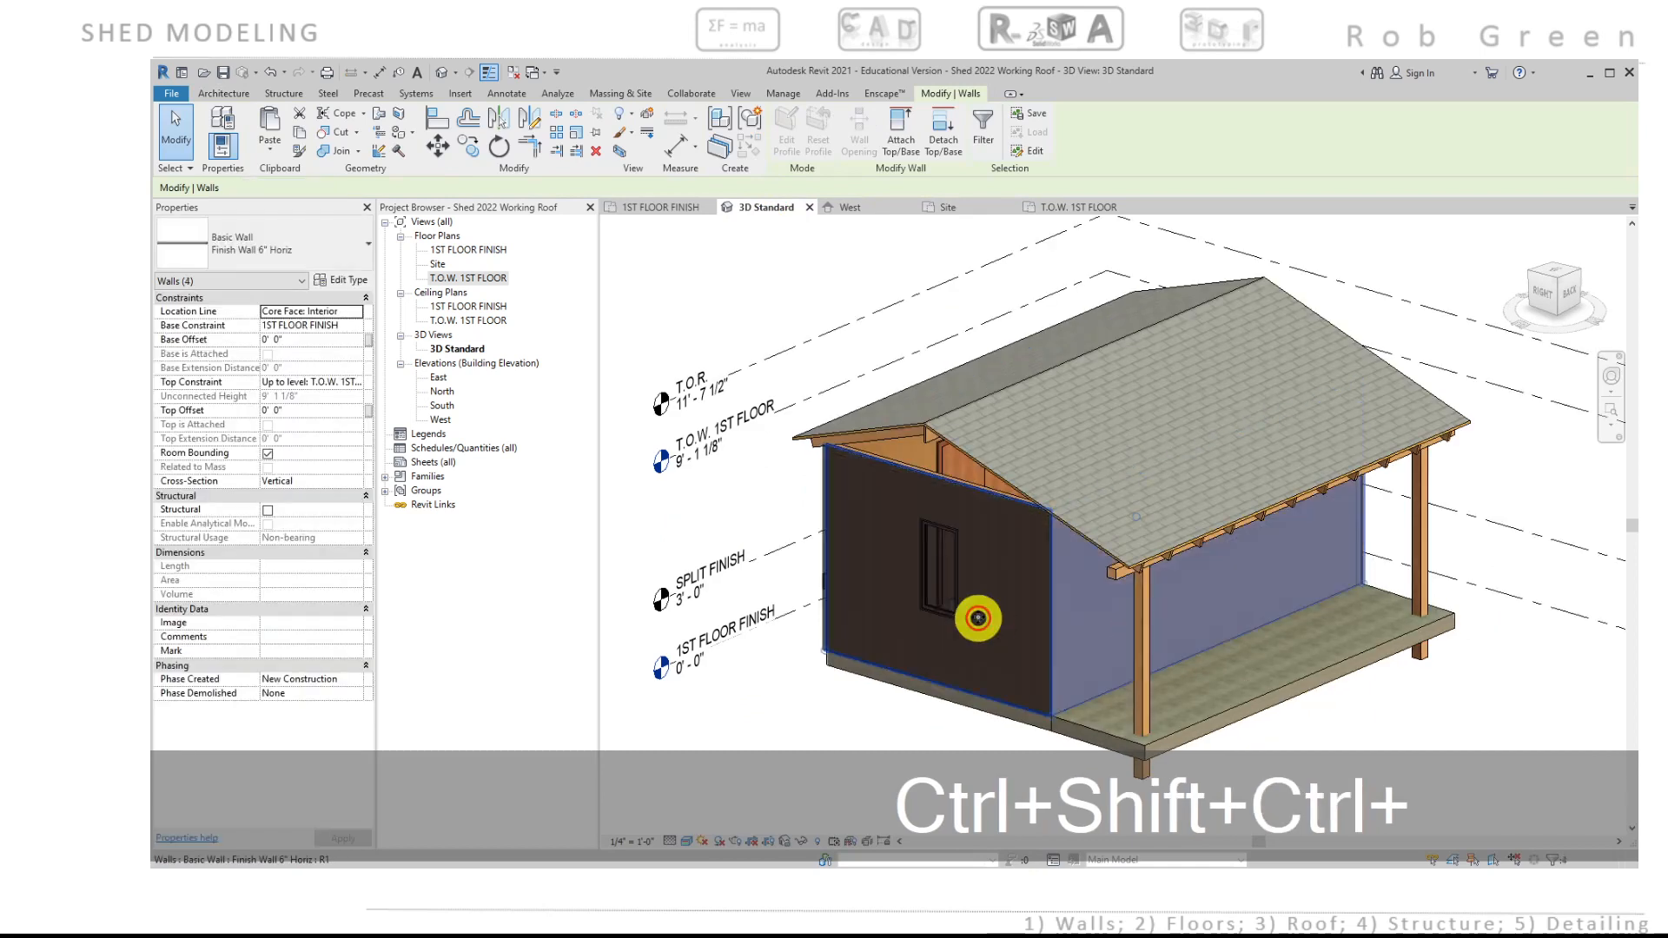
pyautogui.click(356, 382)
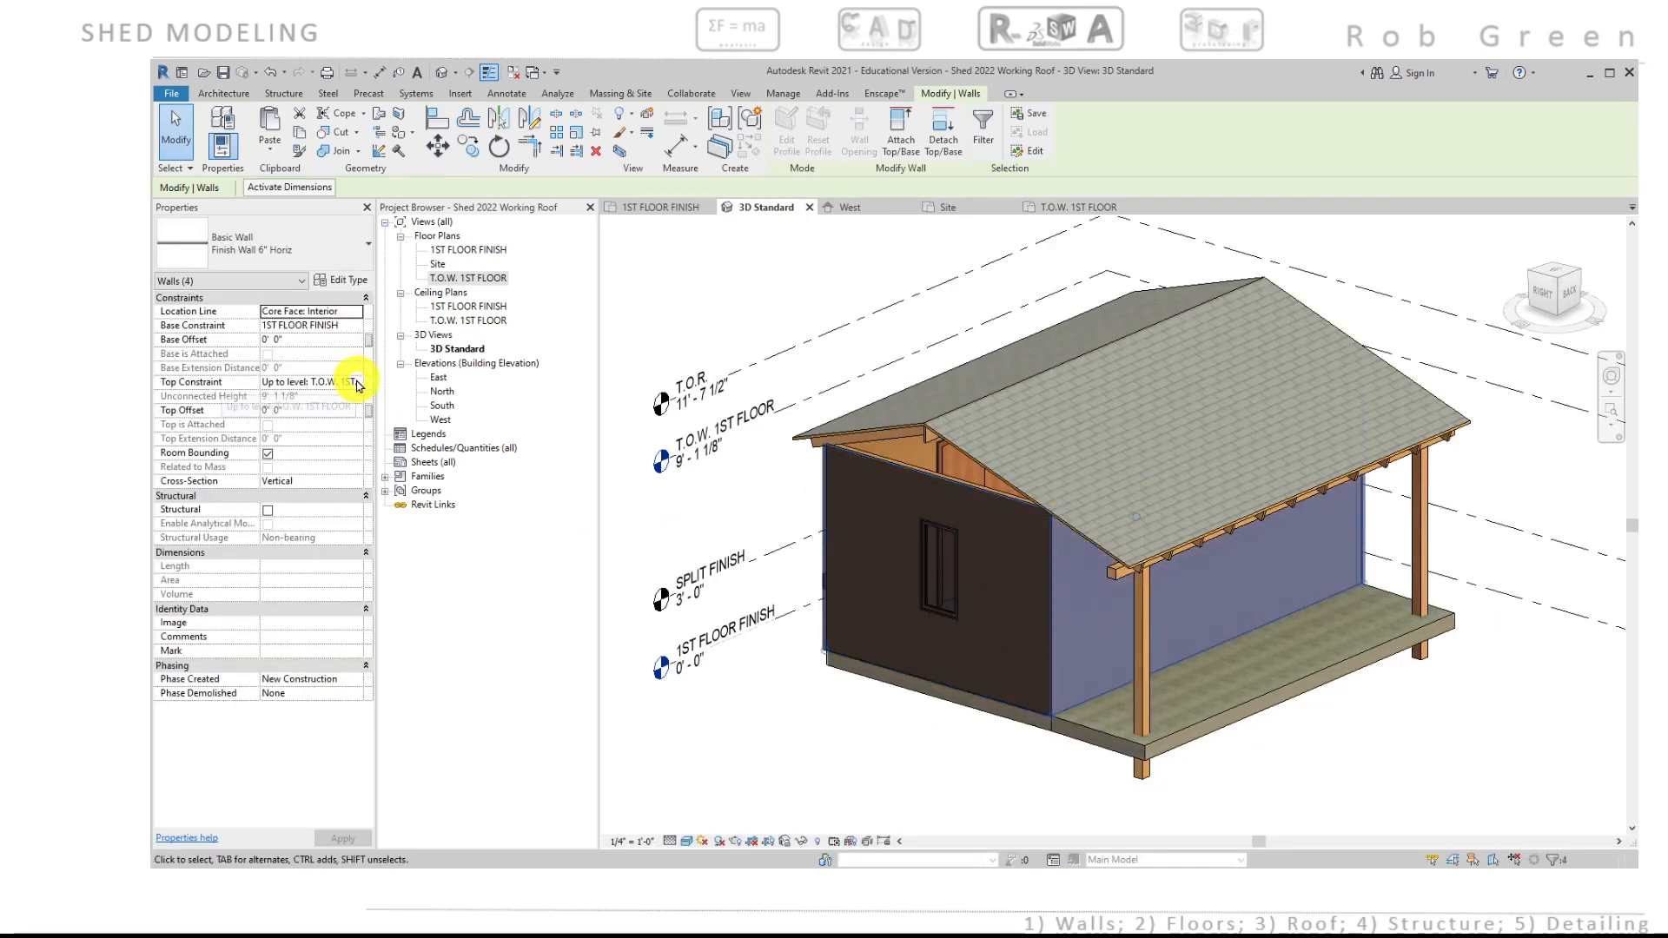
pyautogui.click(358, 382)
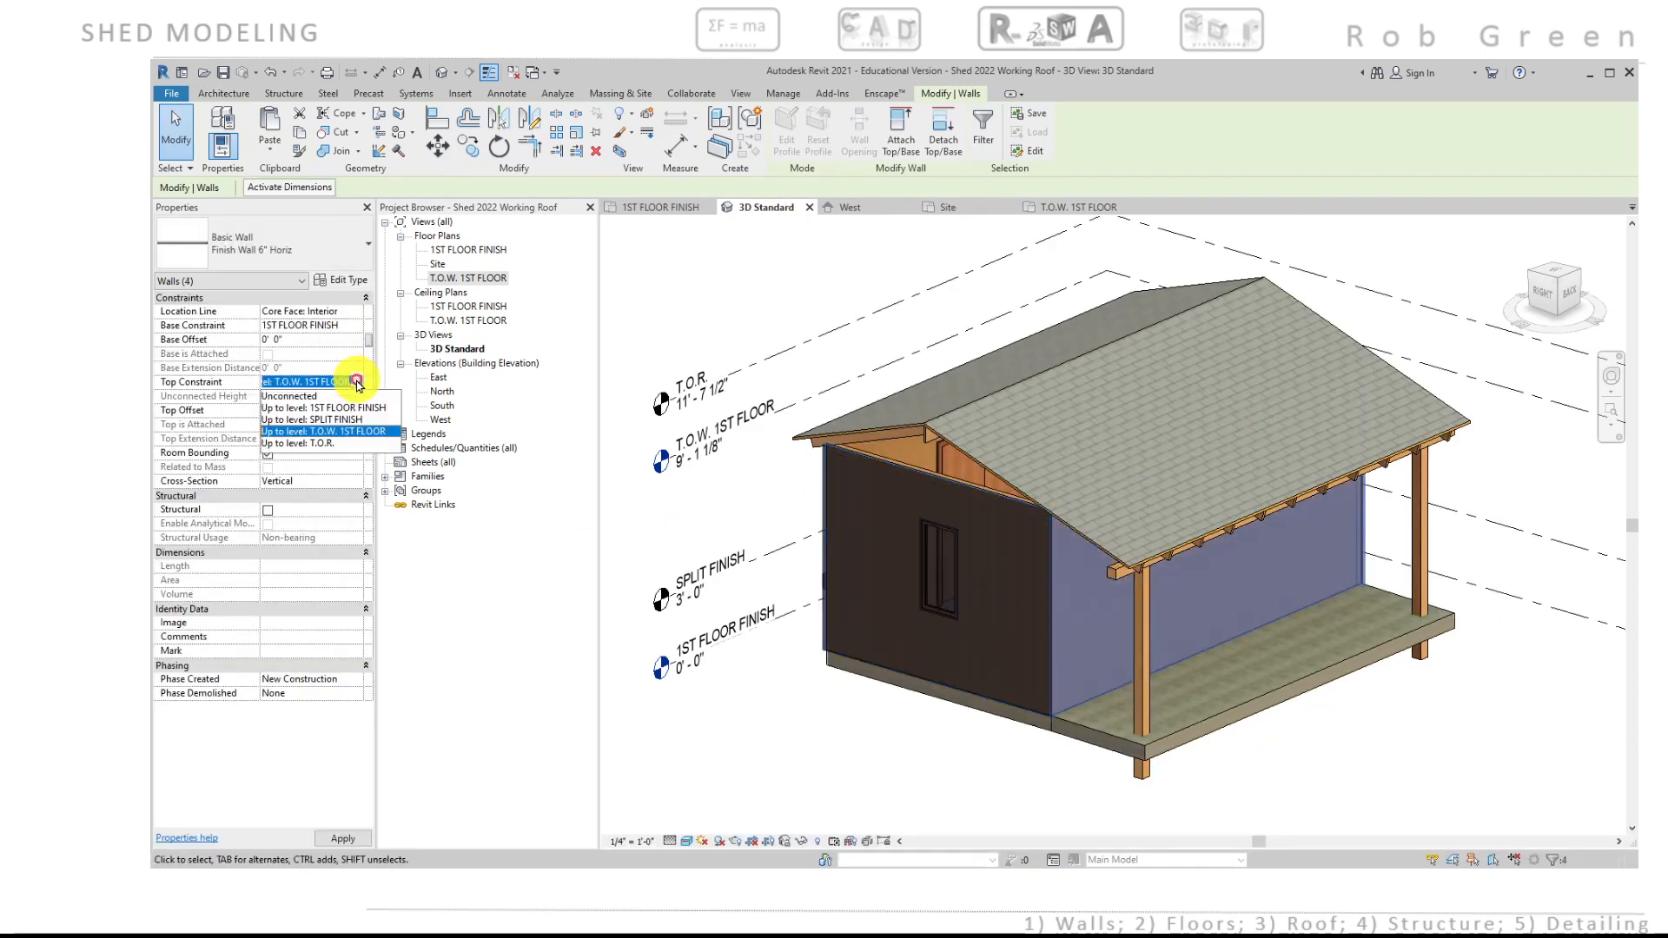
pyautogui.click(329, 420)
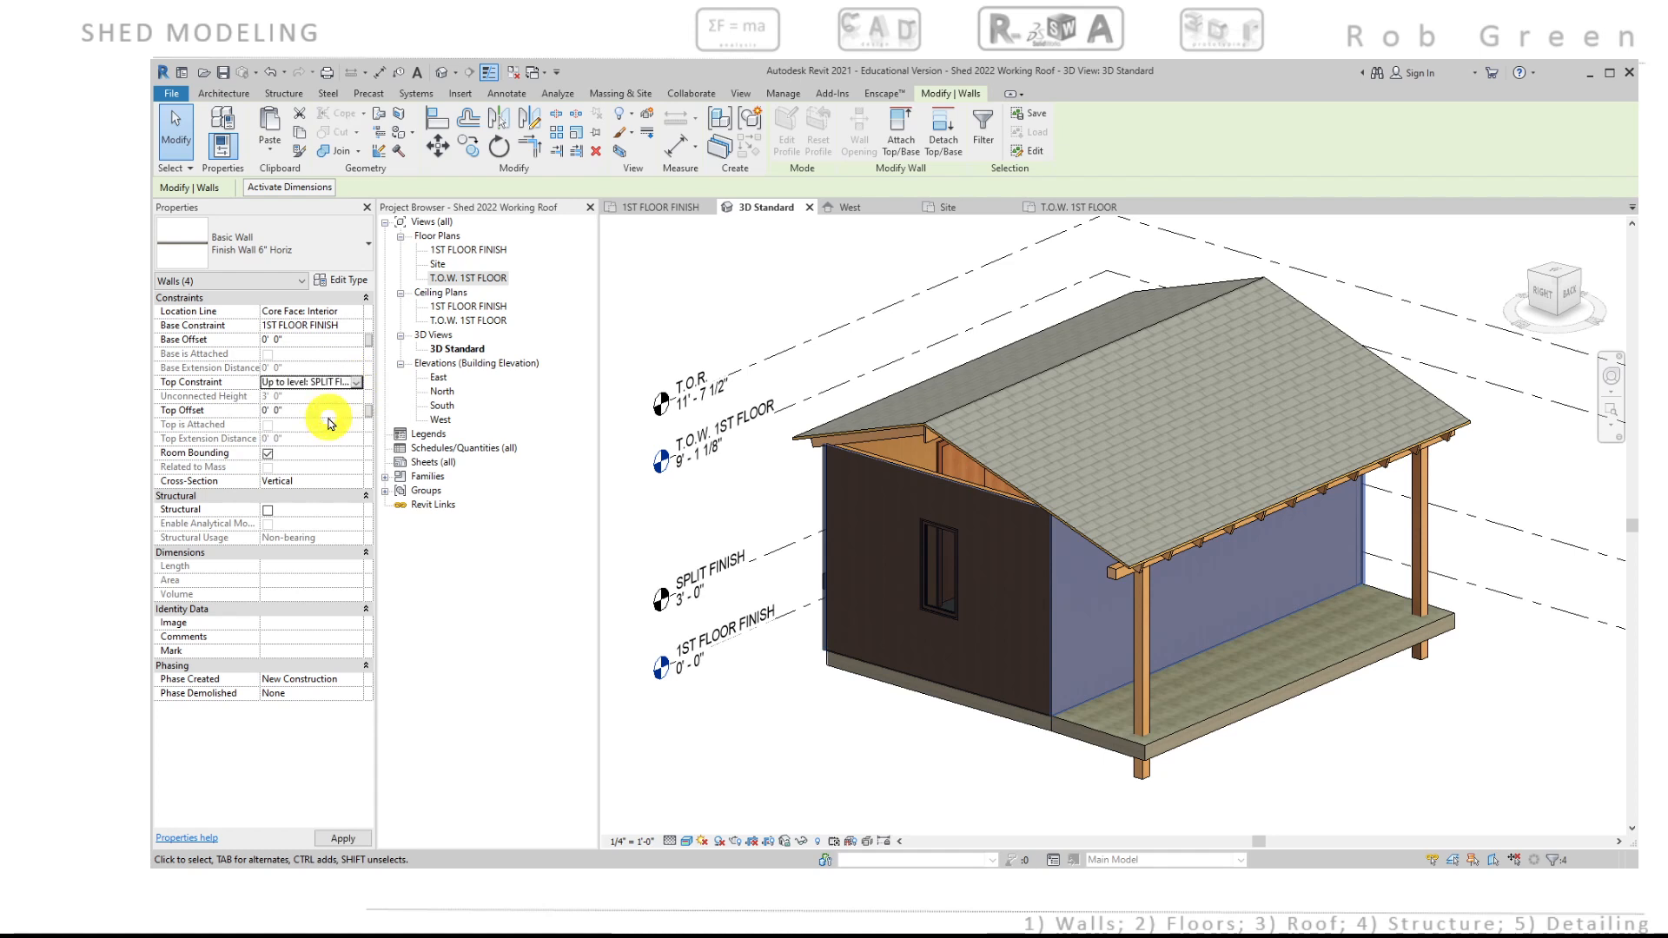
pyautogui.click(335, 838)
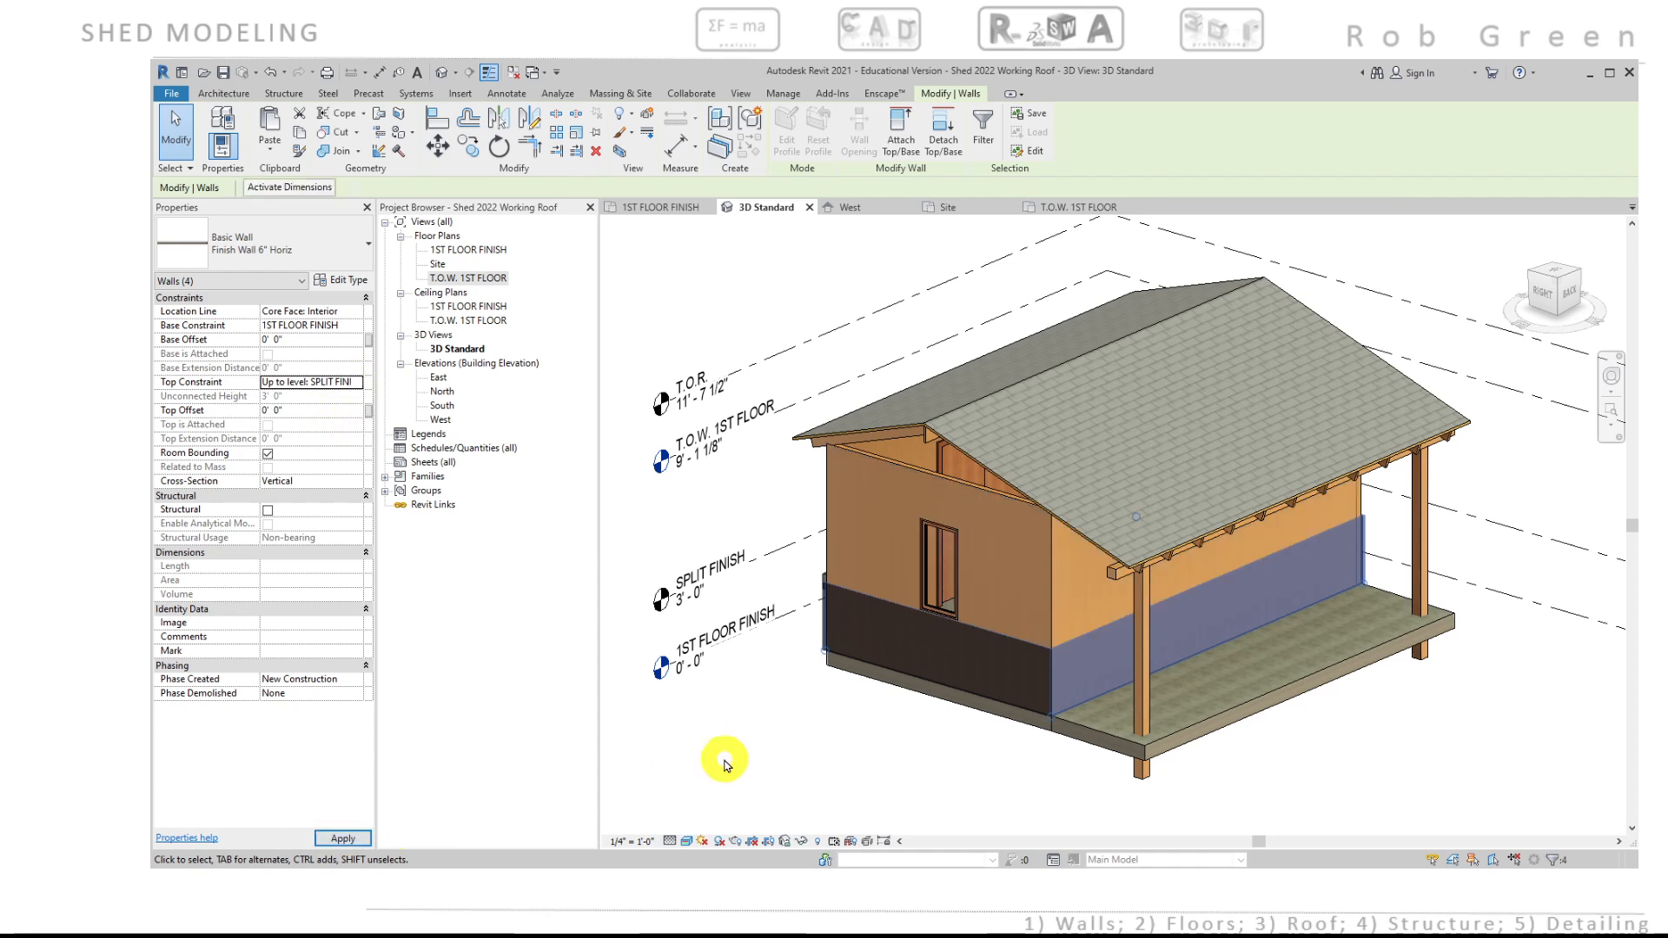
pyautogui.click(728, 763)
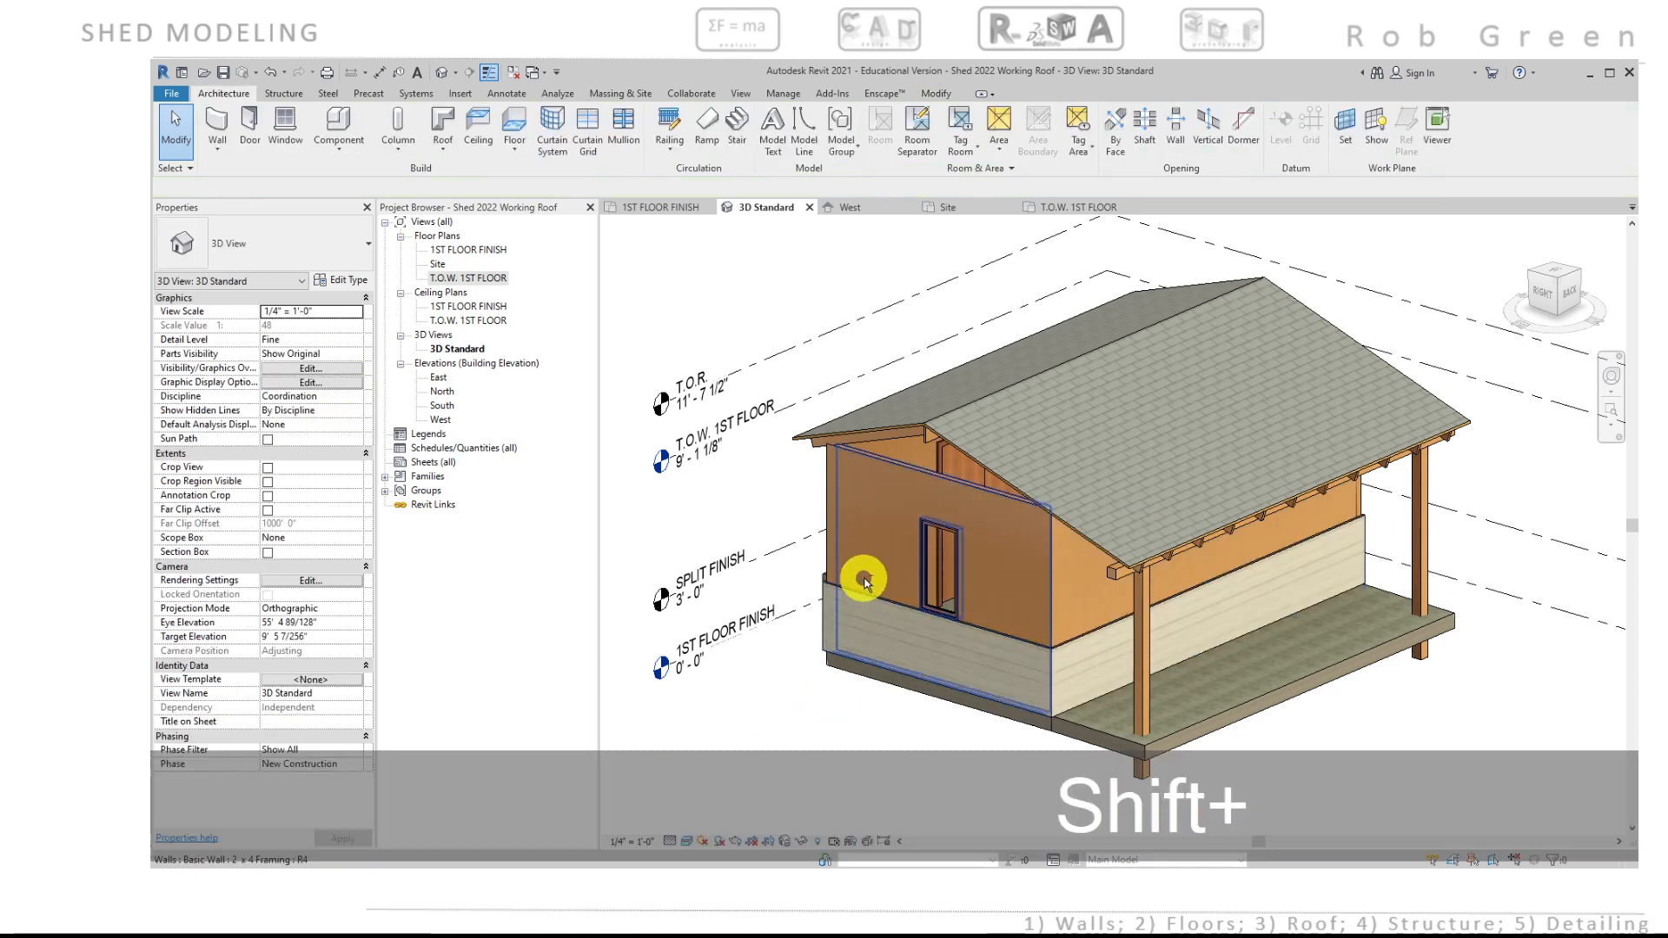
pyautogui.keyDown('shift'); pyautogui.moveTo(864, 580); pyautogui.dragTo(1273, 551, button='middle'); pyautogui.keyUp('shift')
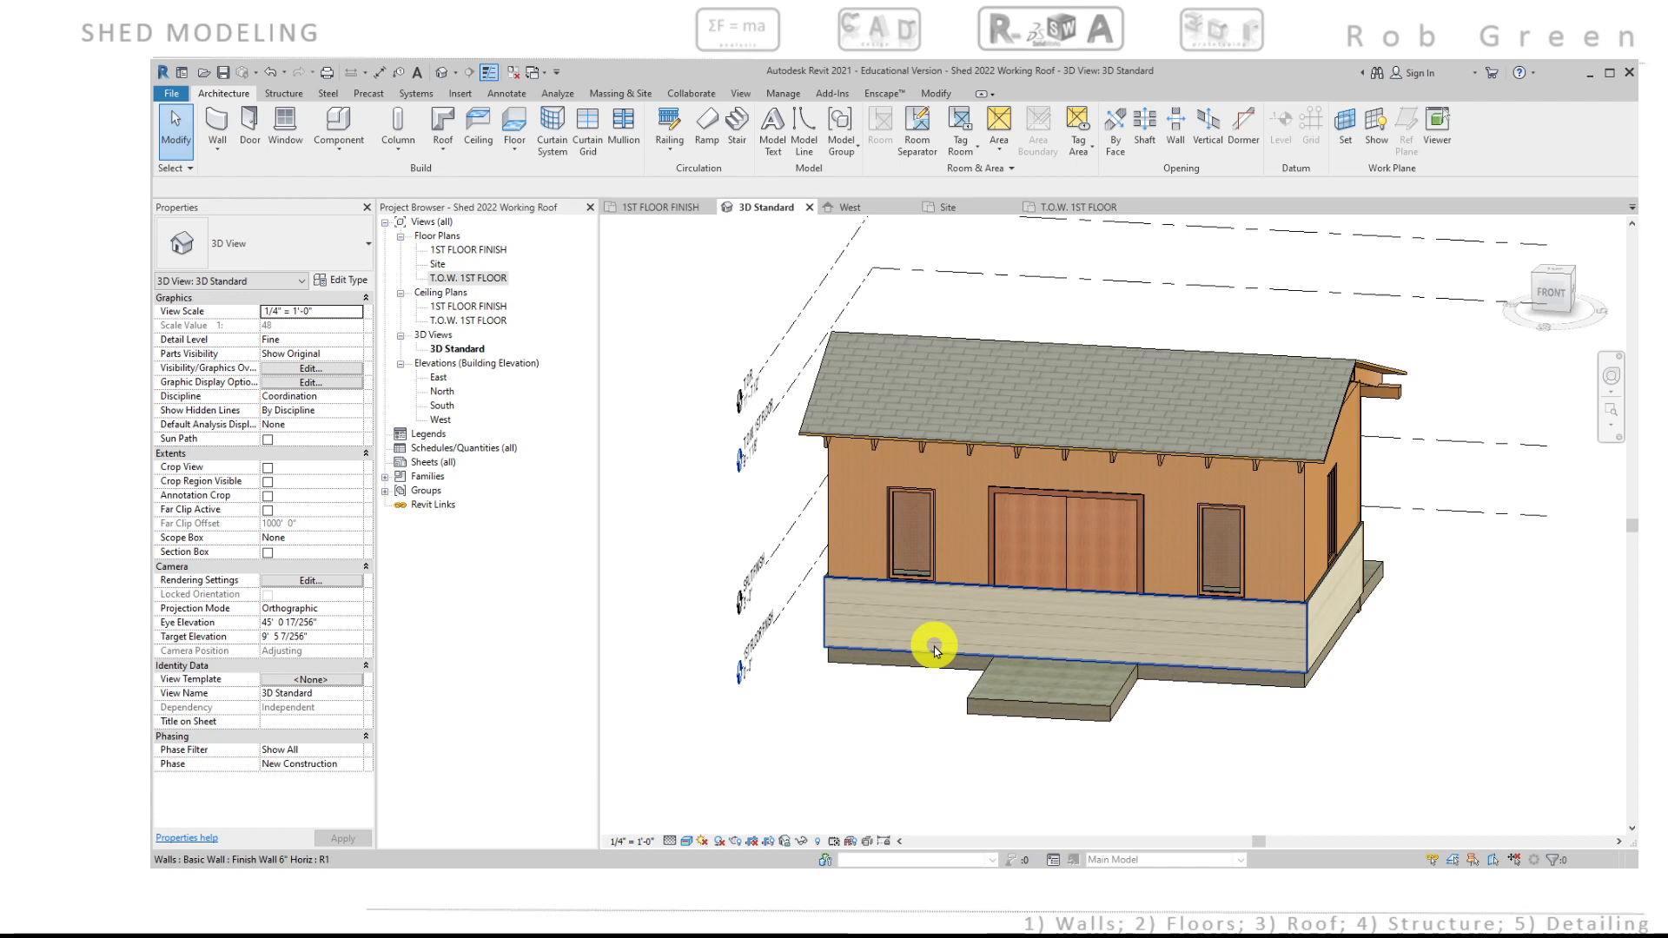
# Step: In the 1ST FLOOR FINISH plan, start a new wall and duplicate its type as Finish Wall 12" Vert
pyautogui.click(679, 211)
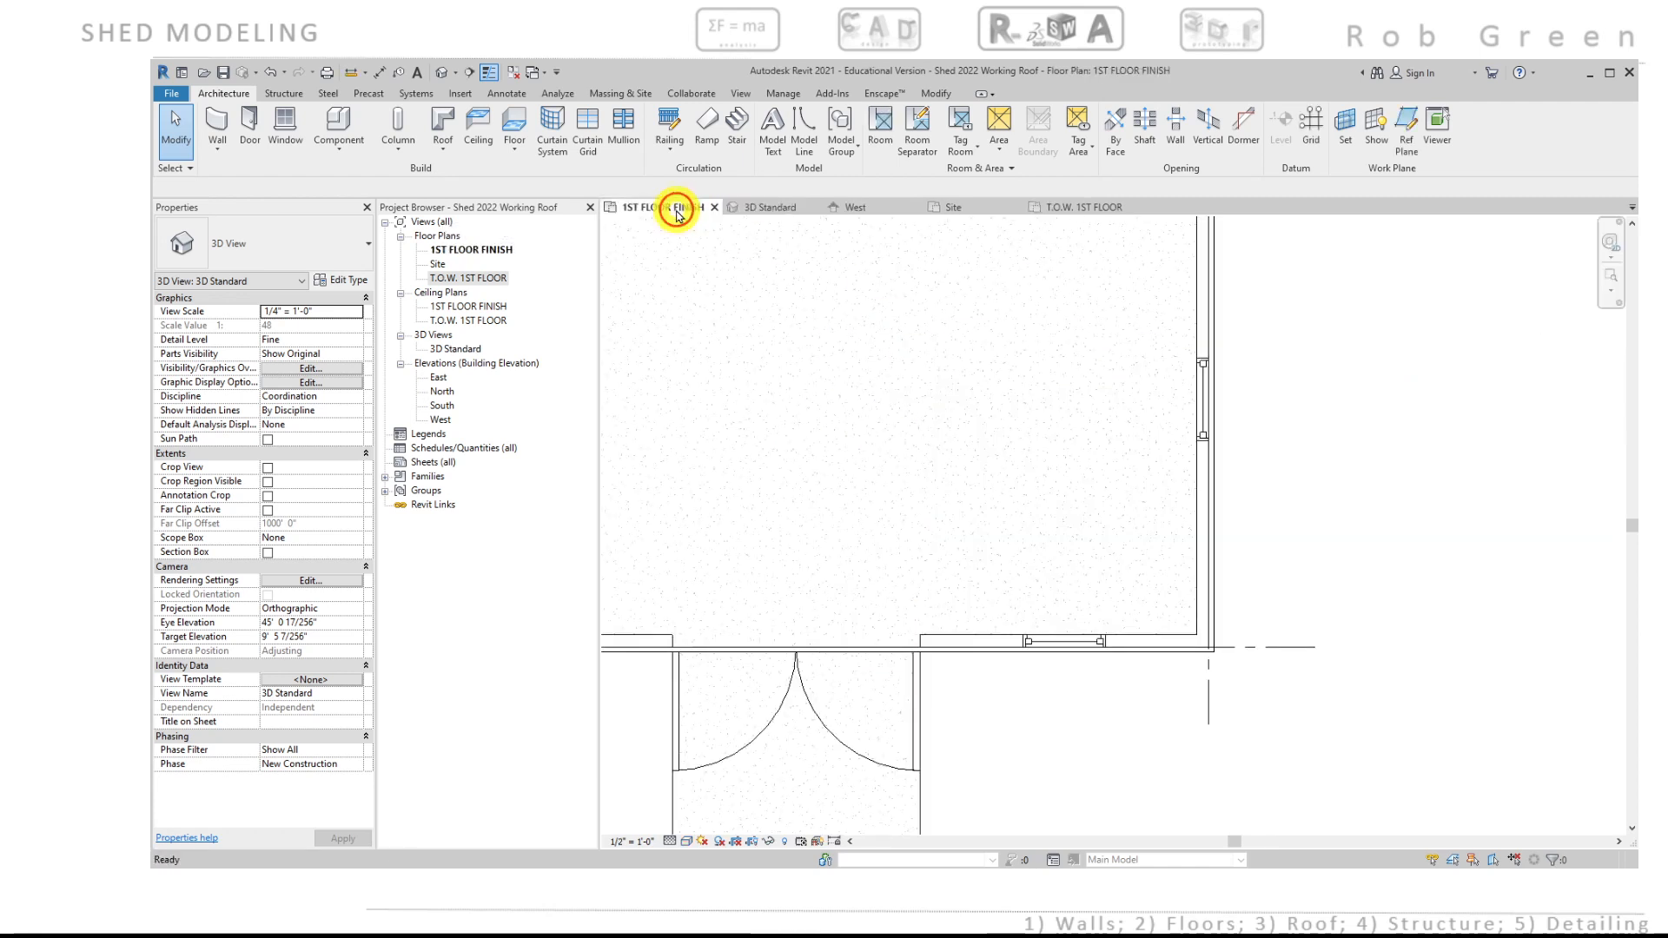
pyautogui.scroll(-5, 871, 451)
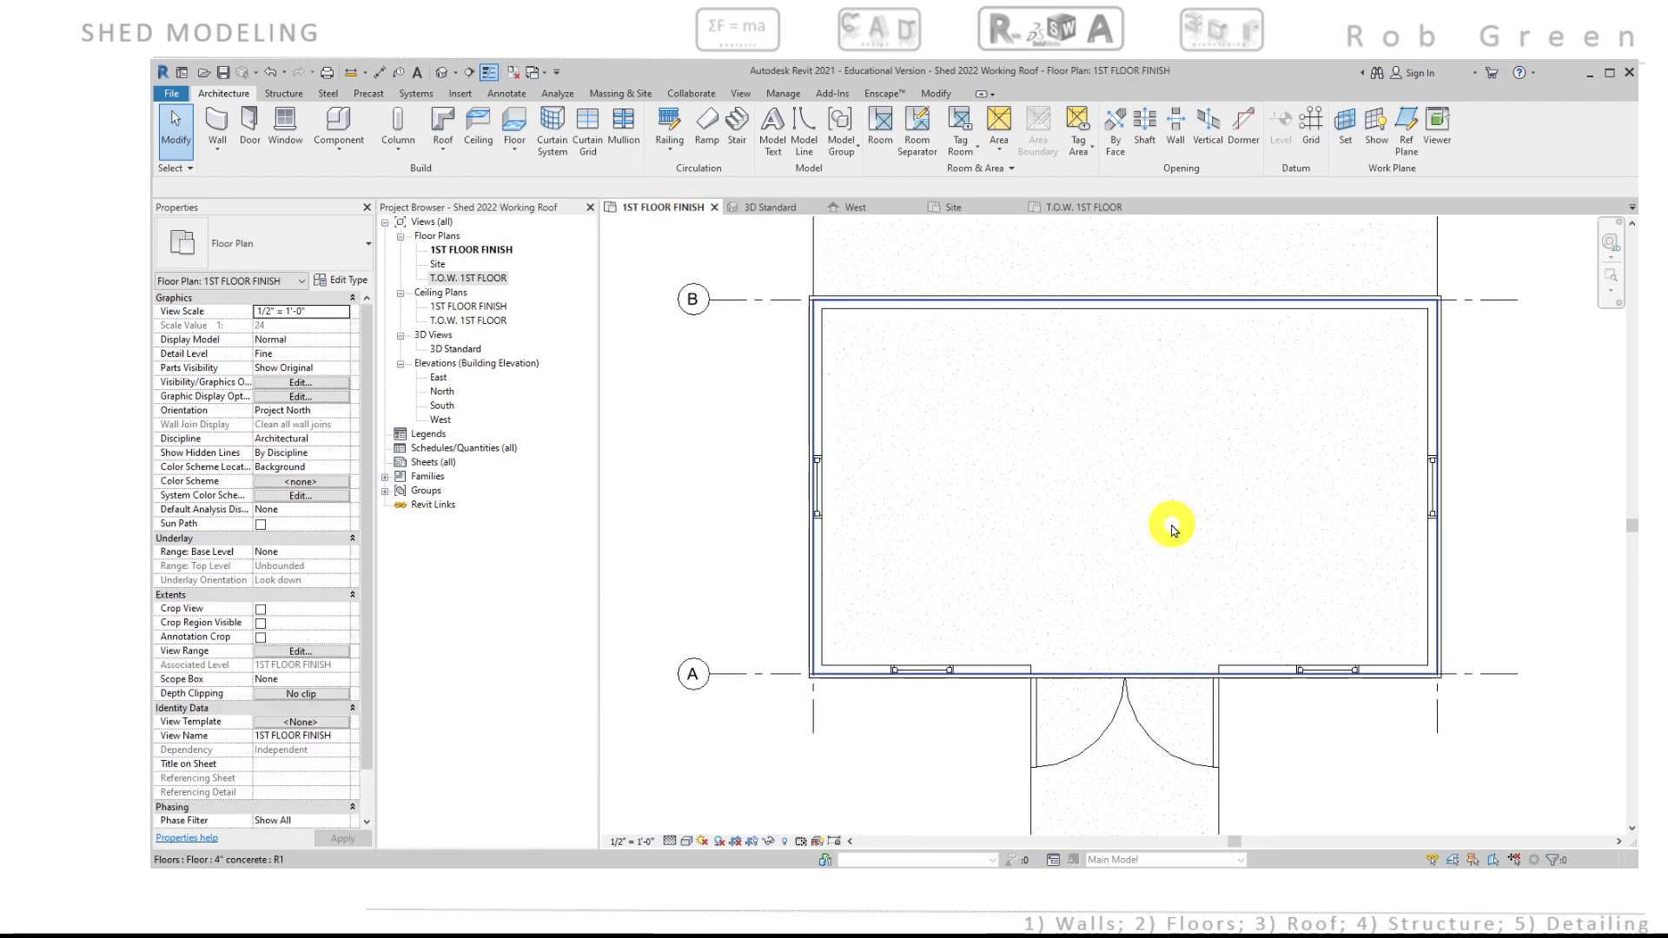
pyautogui.click(217, 122)
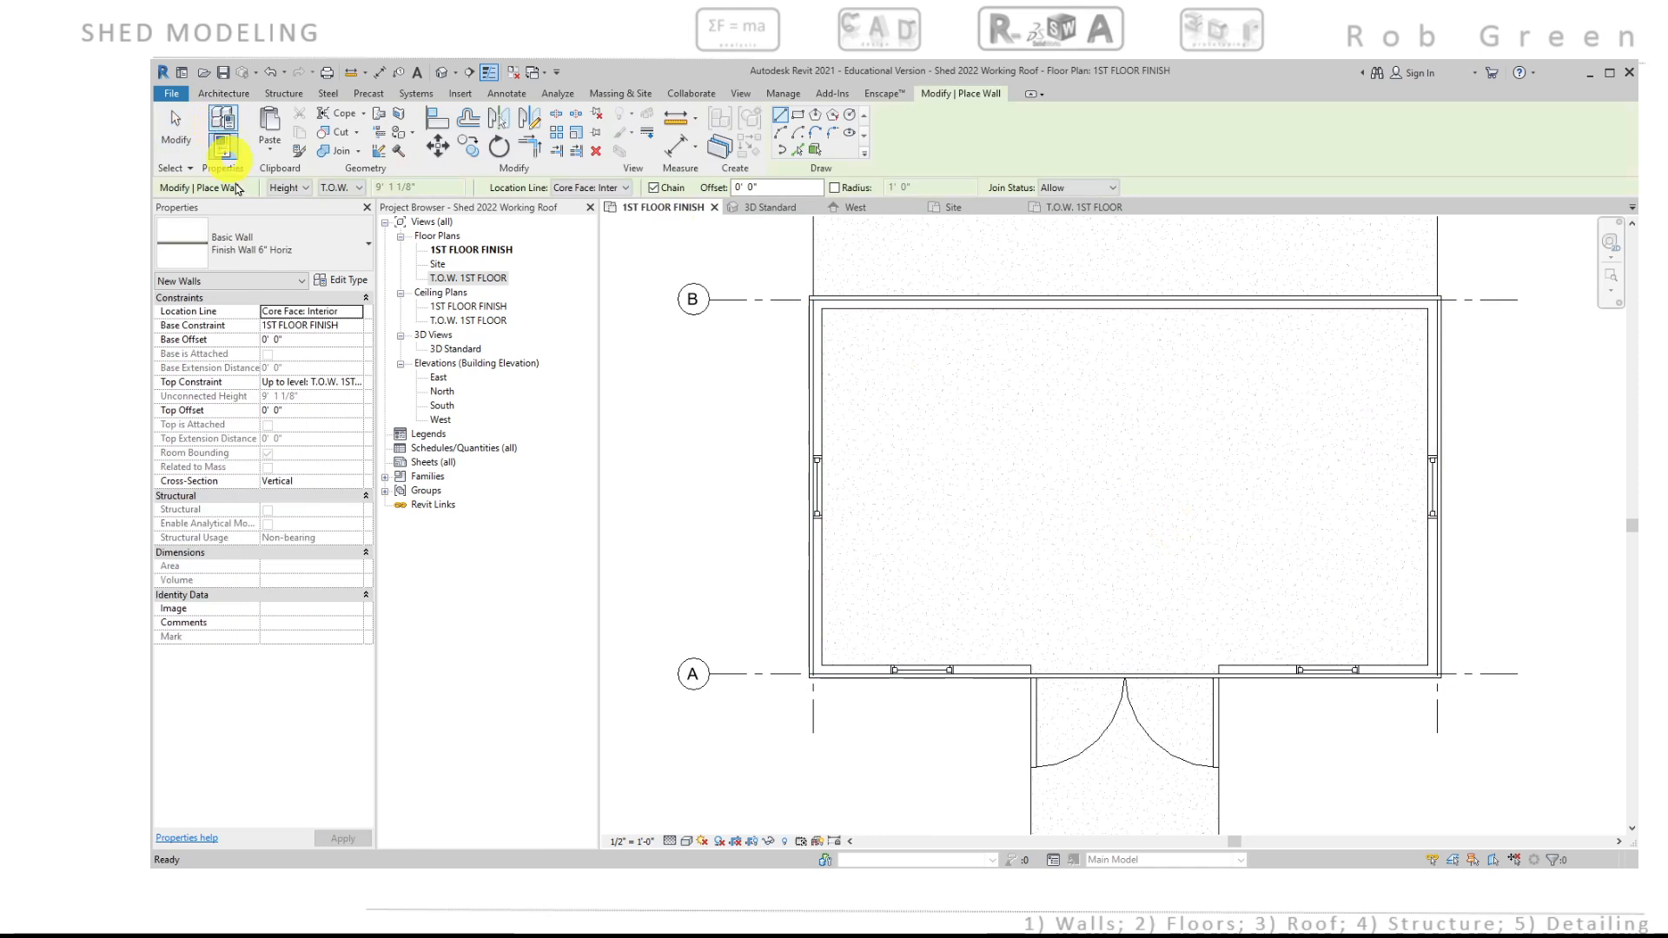
pyautogui.click(343, 280)
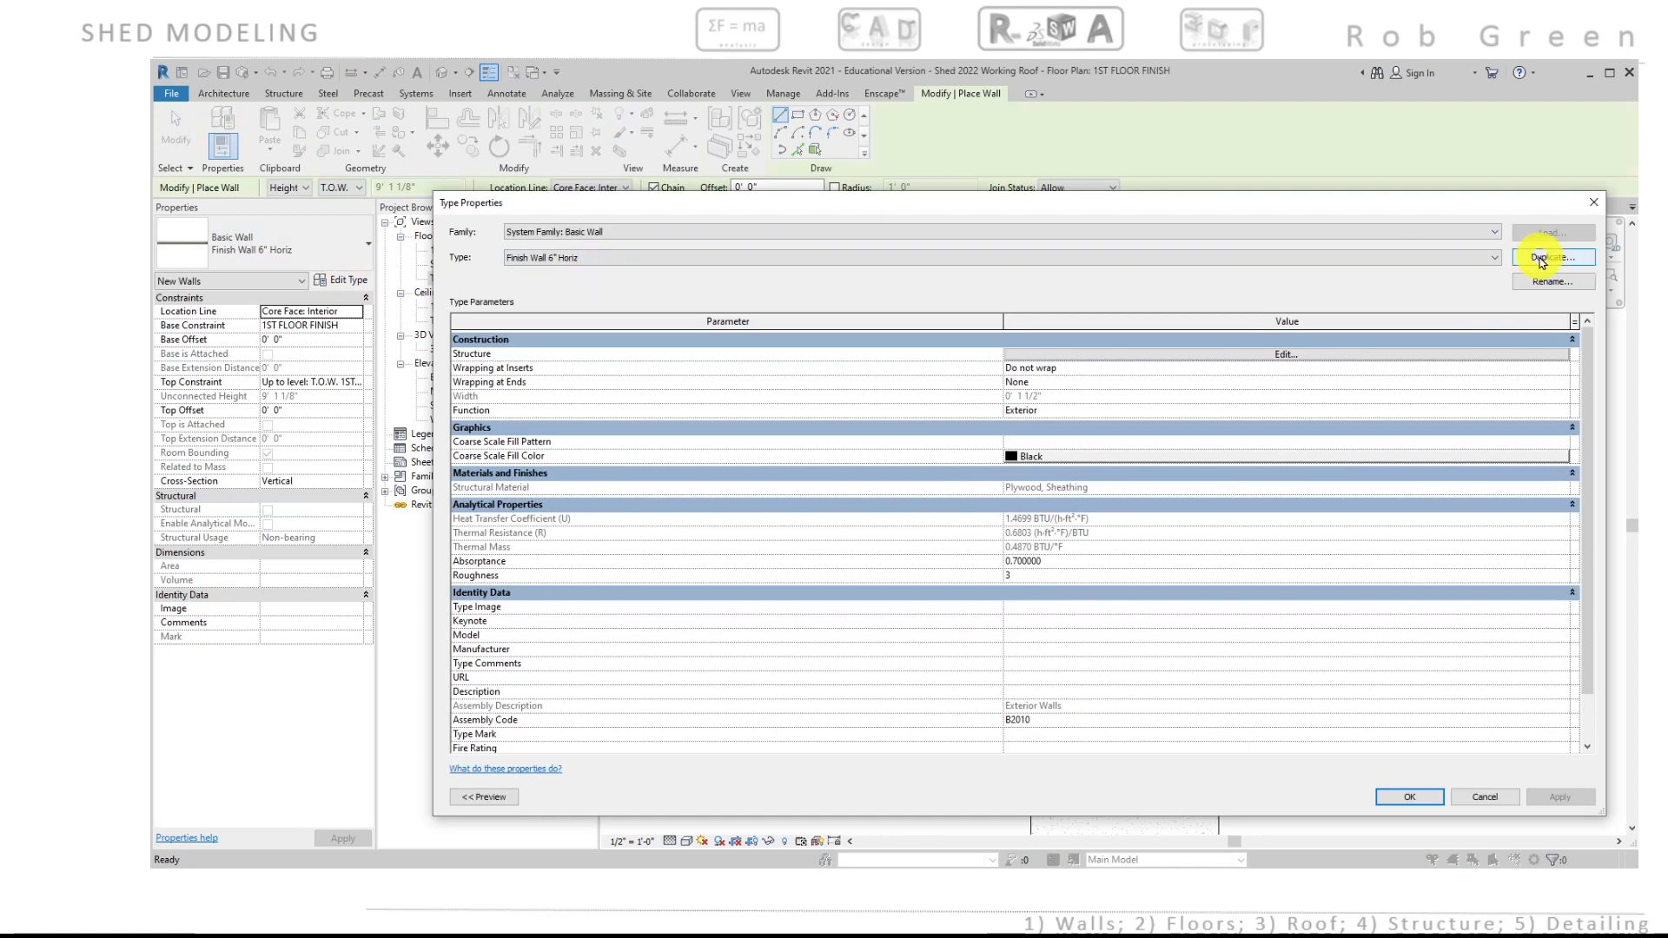
pyautogui.click(1542, 258)
pyautogui.moveTo(654, 450); pyautogui.dragTo(603, 449)
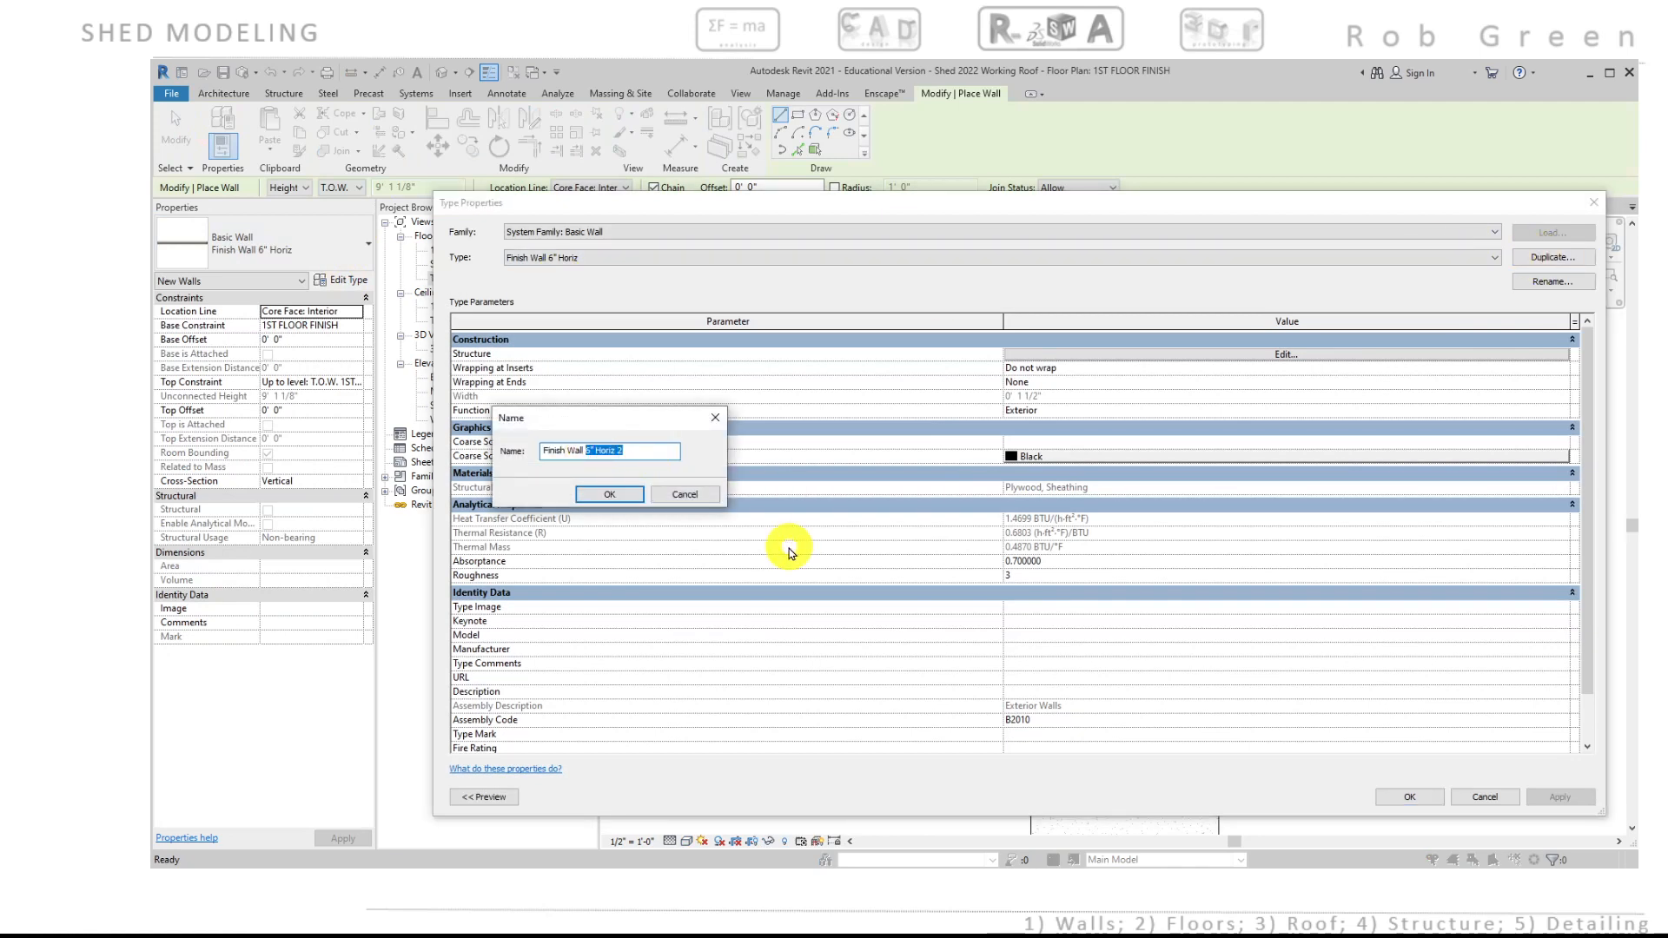
pyautogui.write('12" Vert')
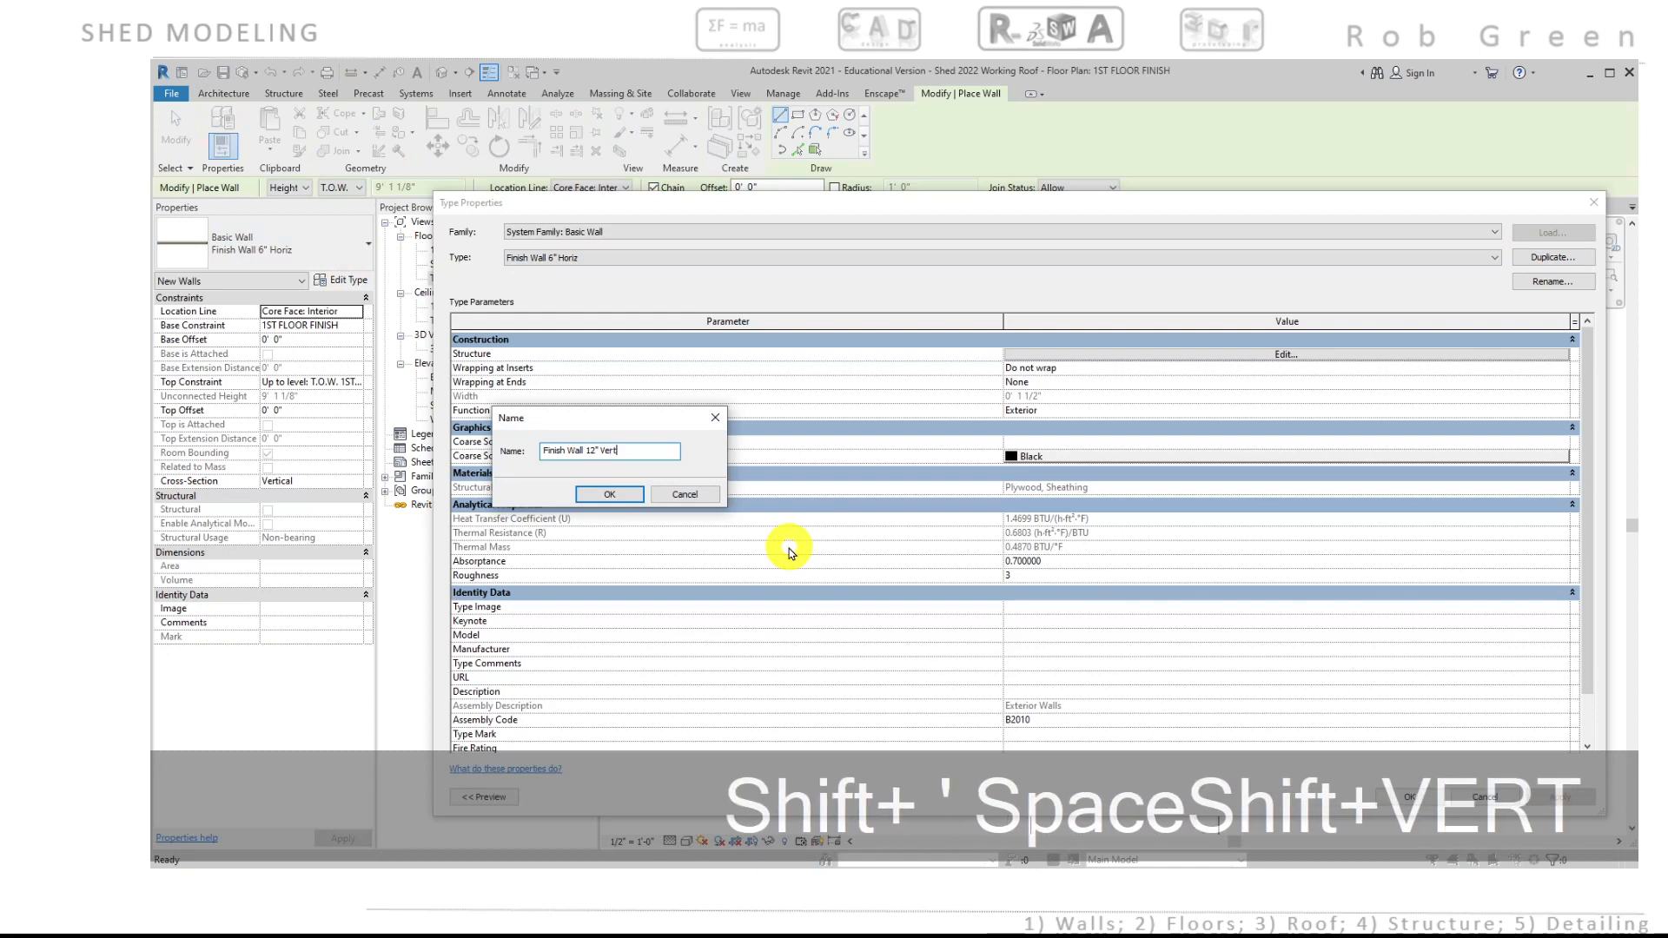
pyautogui.press('Return')
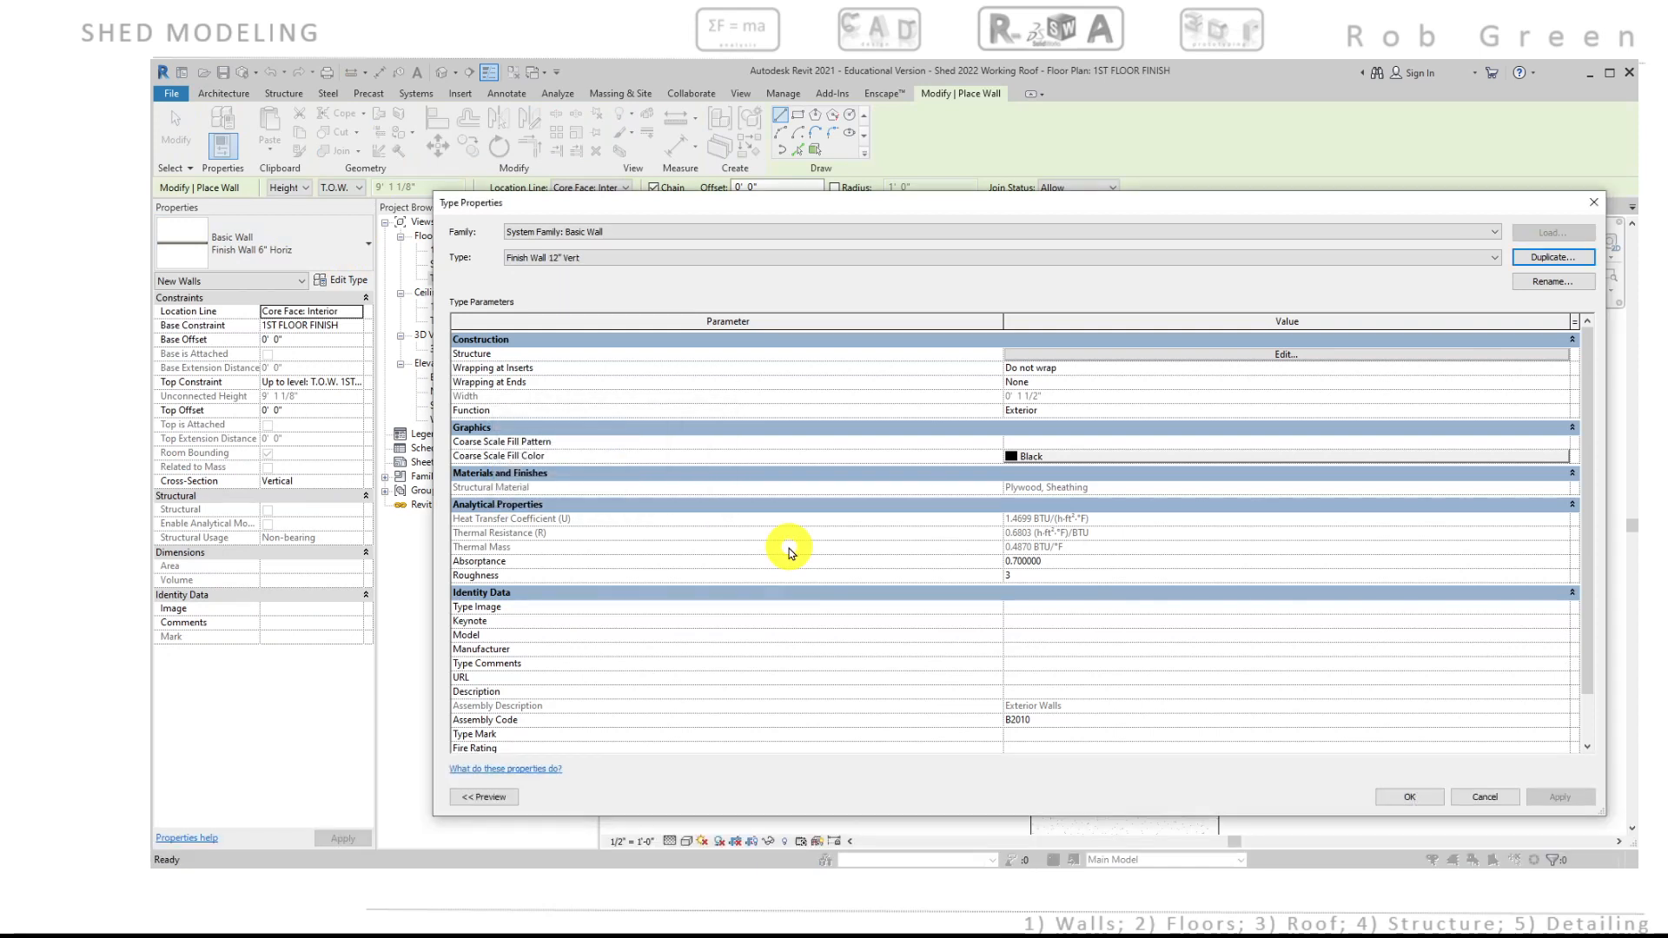
# Step: Duplicate the exterior layer's Siding 6" Horiz material in the wall assembly and name the copy Siding 12" Vert
pyautogui.click(1259, 354)
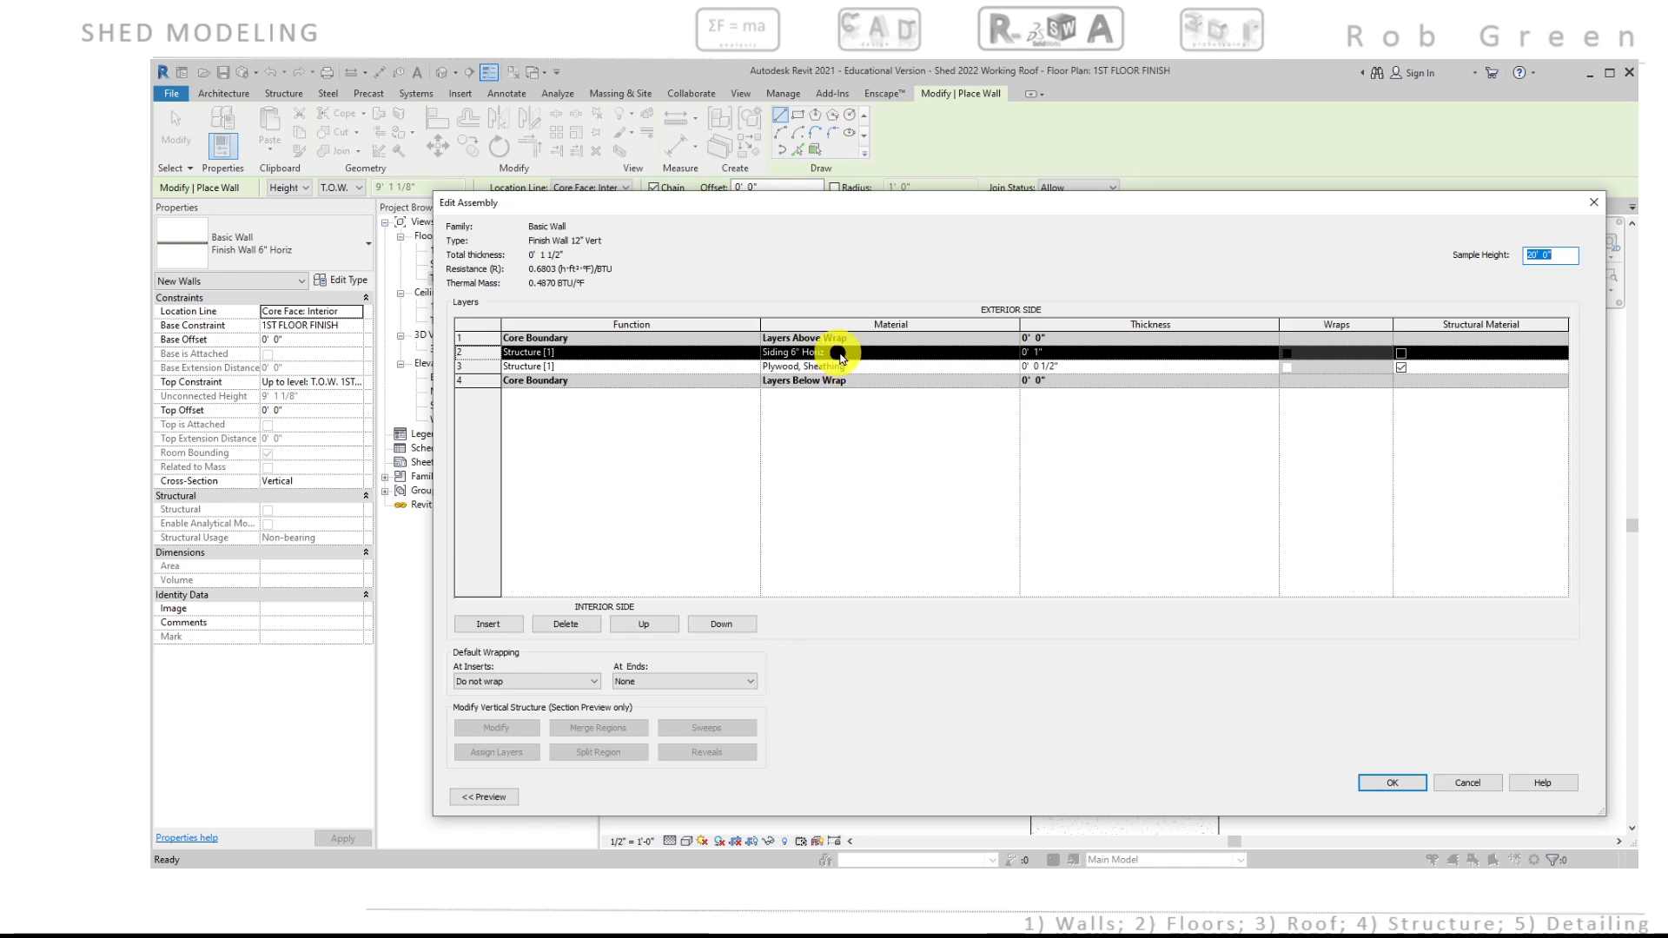
pyautogui.click(1011, 355)
pyautogui.click(1012, 354)
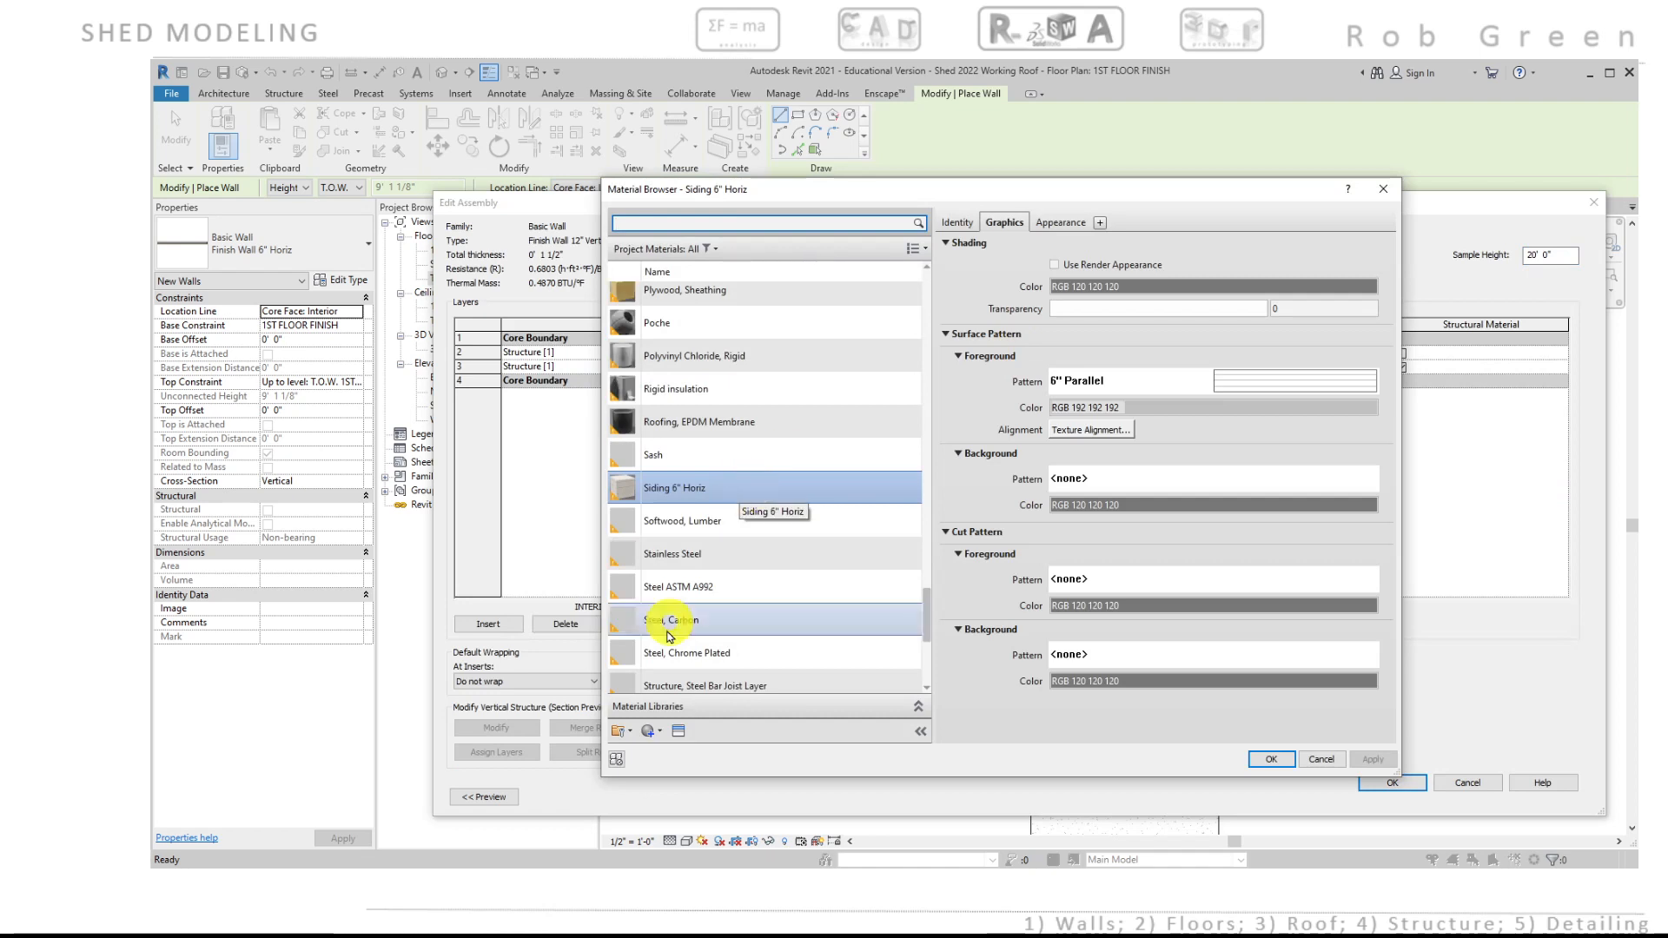
pyautogui.click(652, 730)
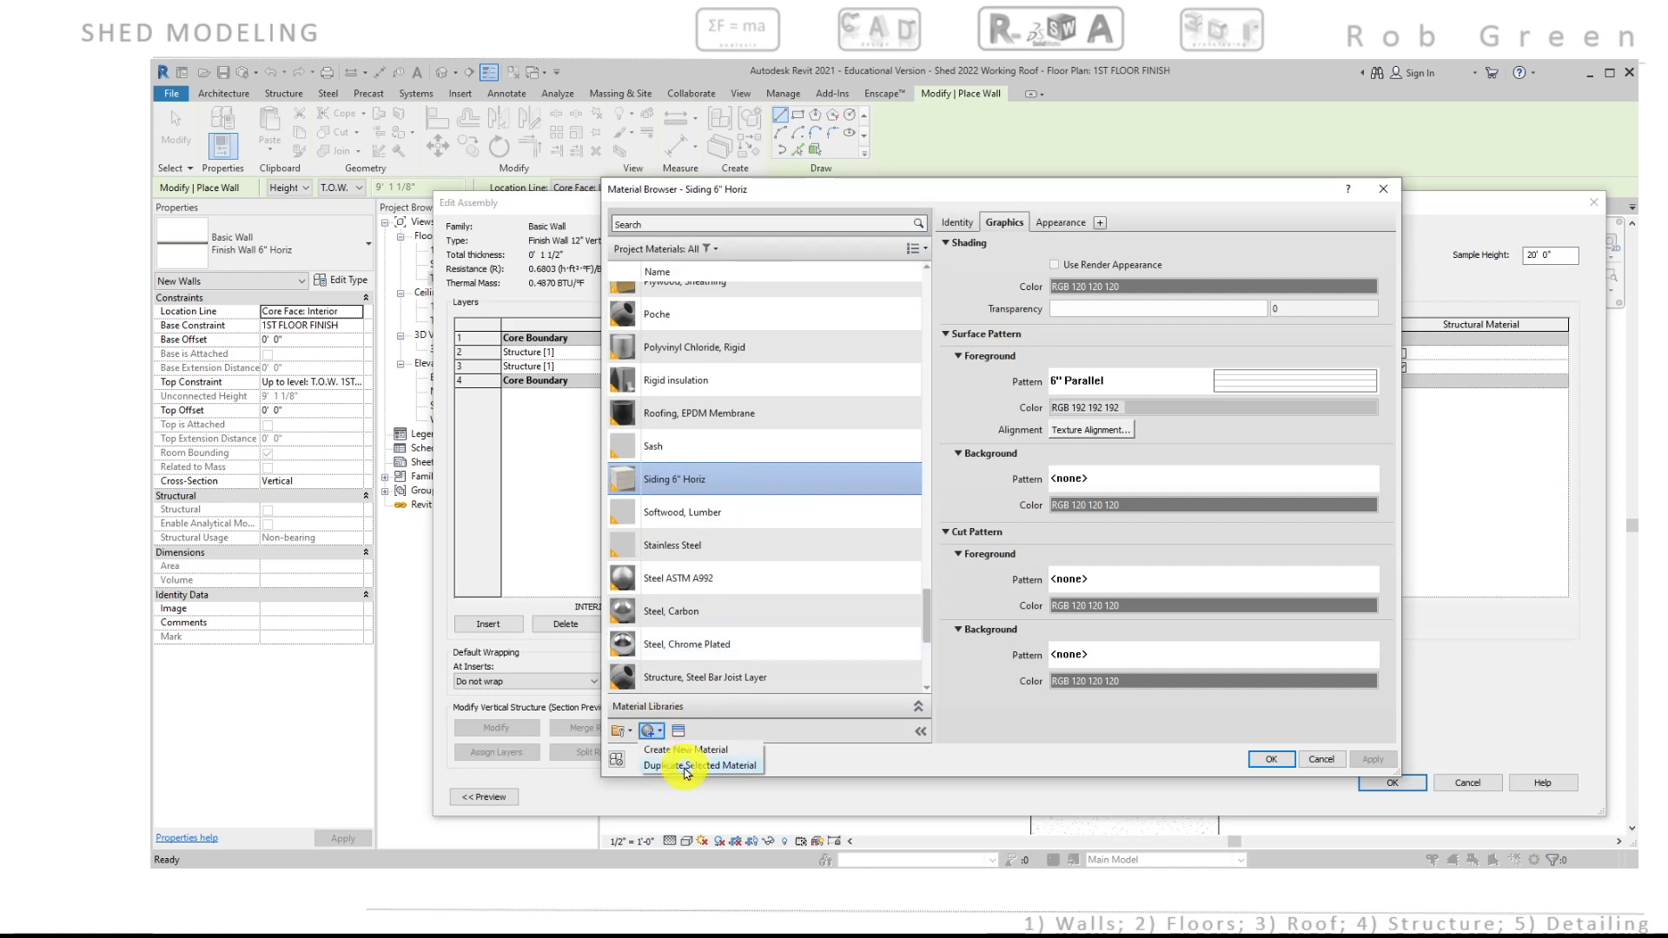
pyautogui.click(686, 768)
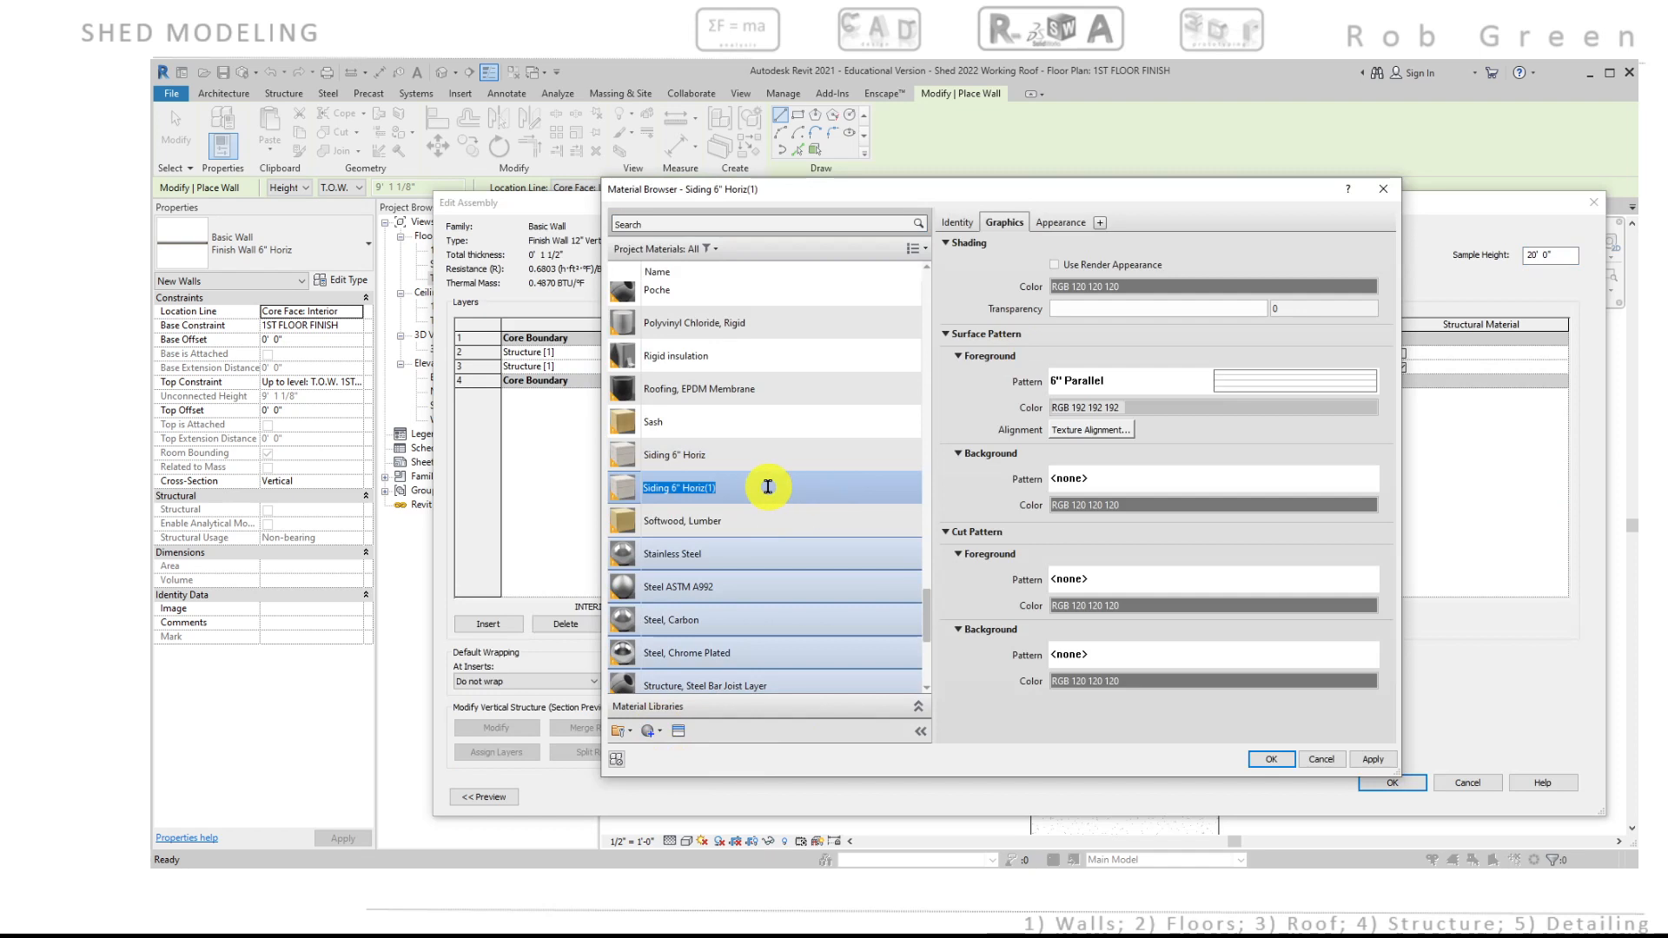
pyautogui.write('Sid')
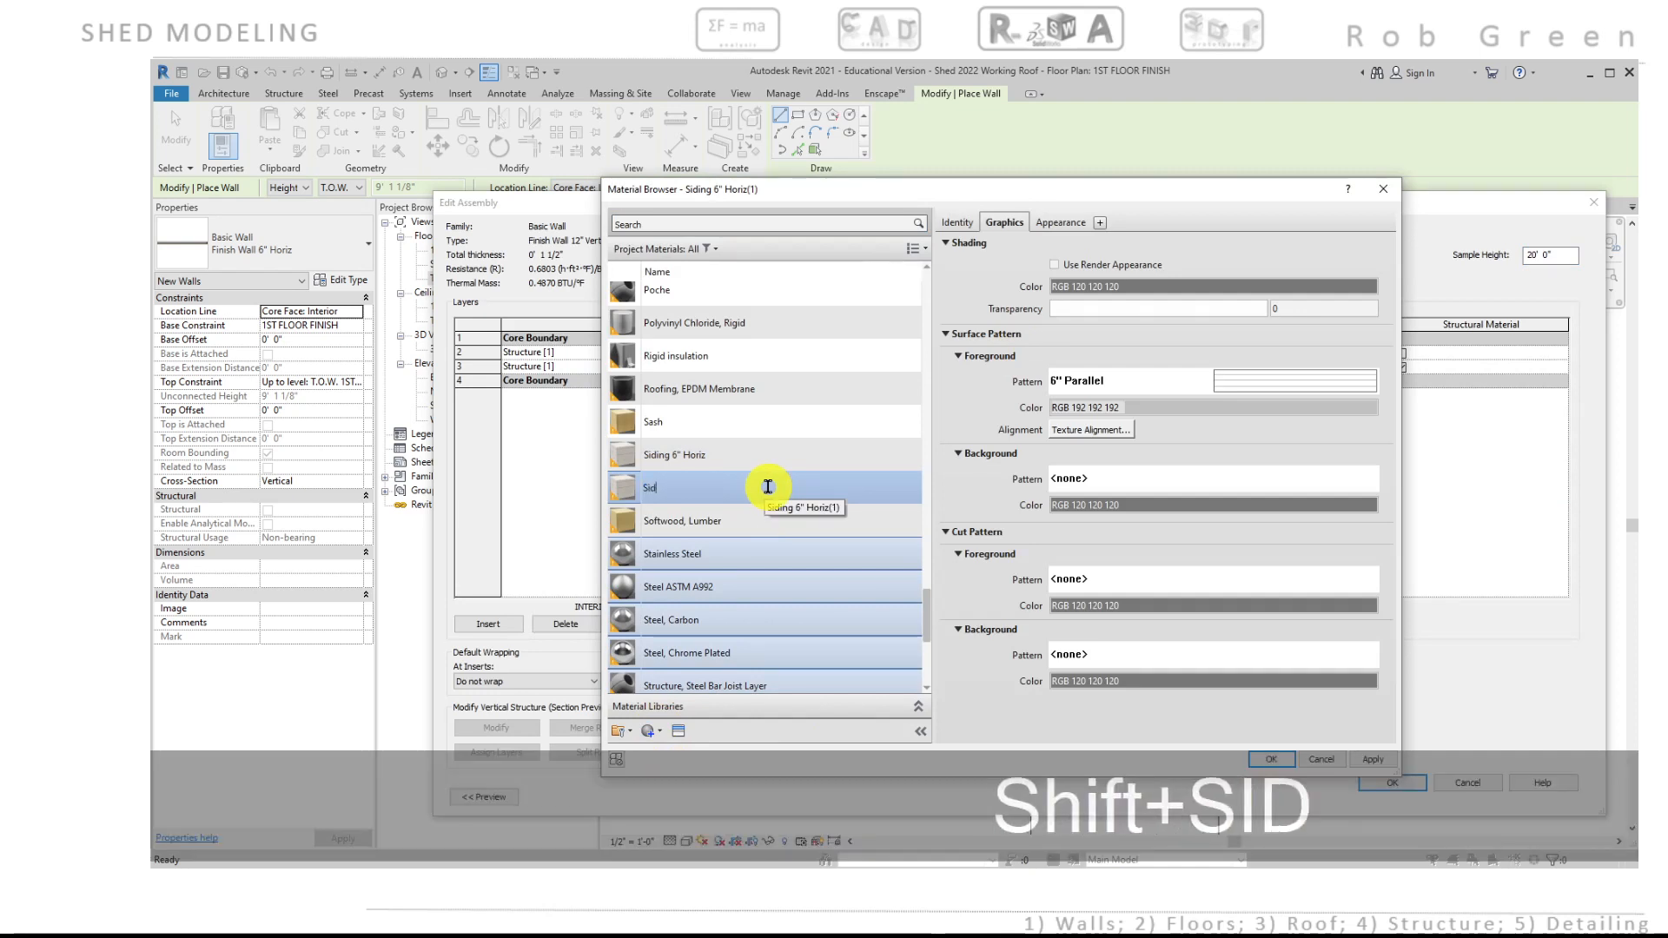
pyautogui.write('ing 12')
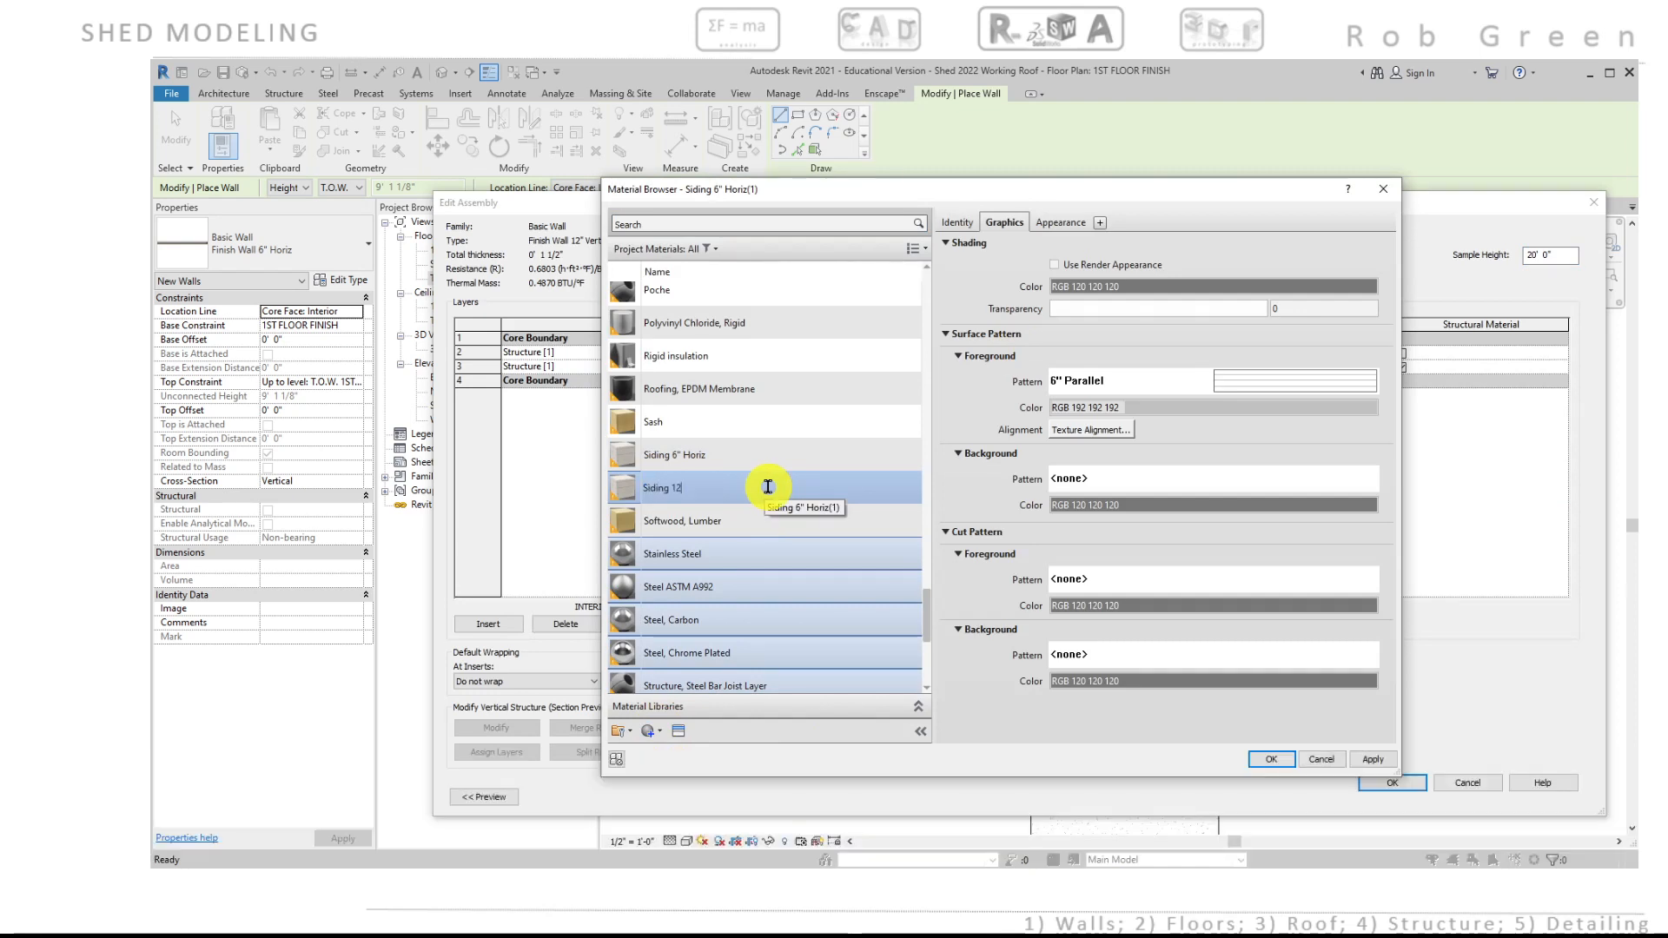
pyautogui.write('" Vert')
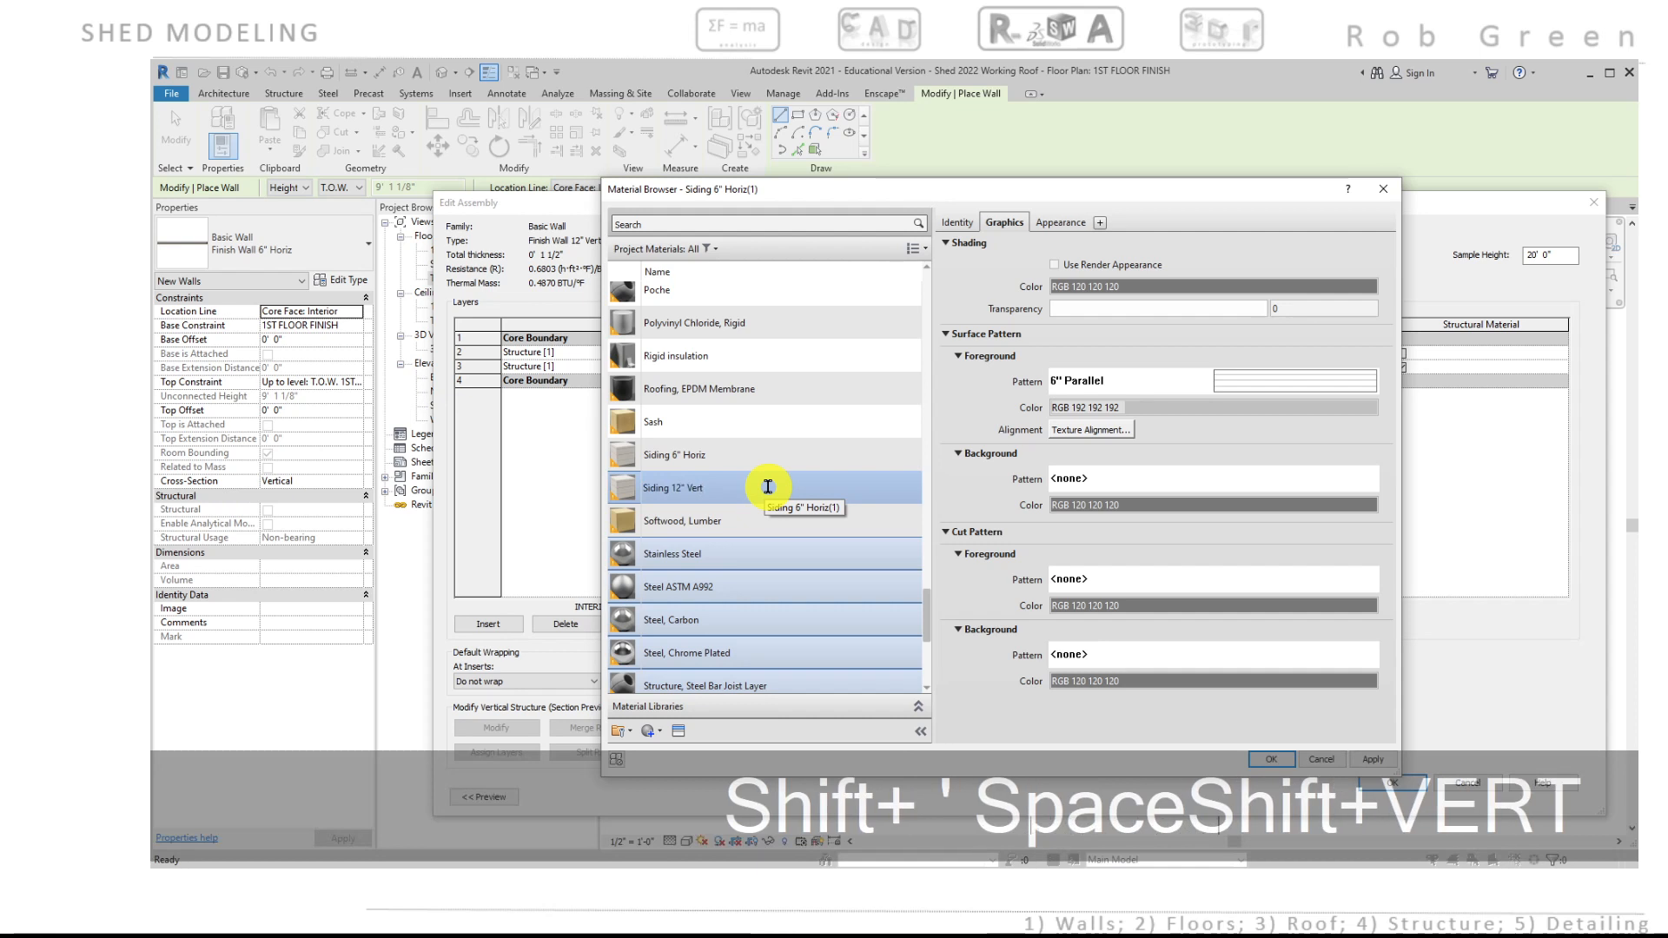
pyautogui.press('Return')
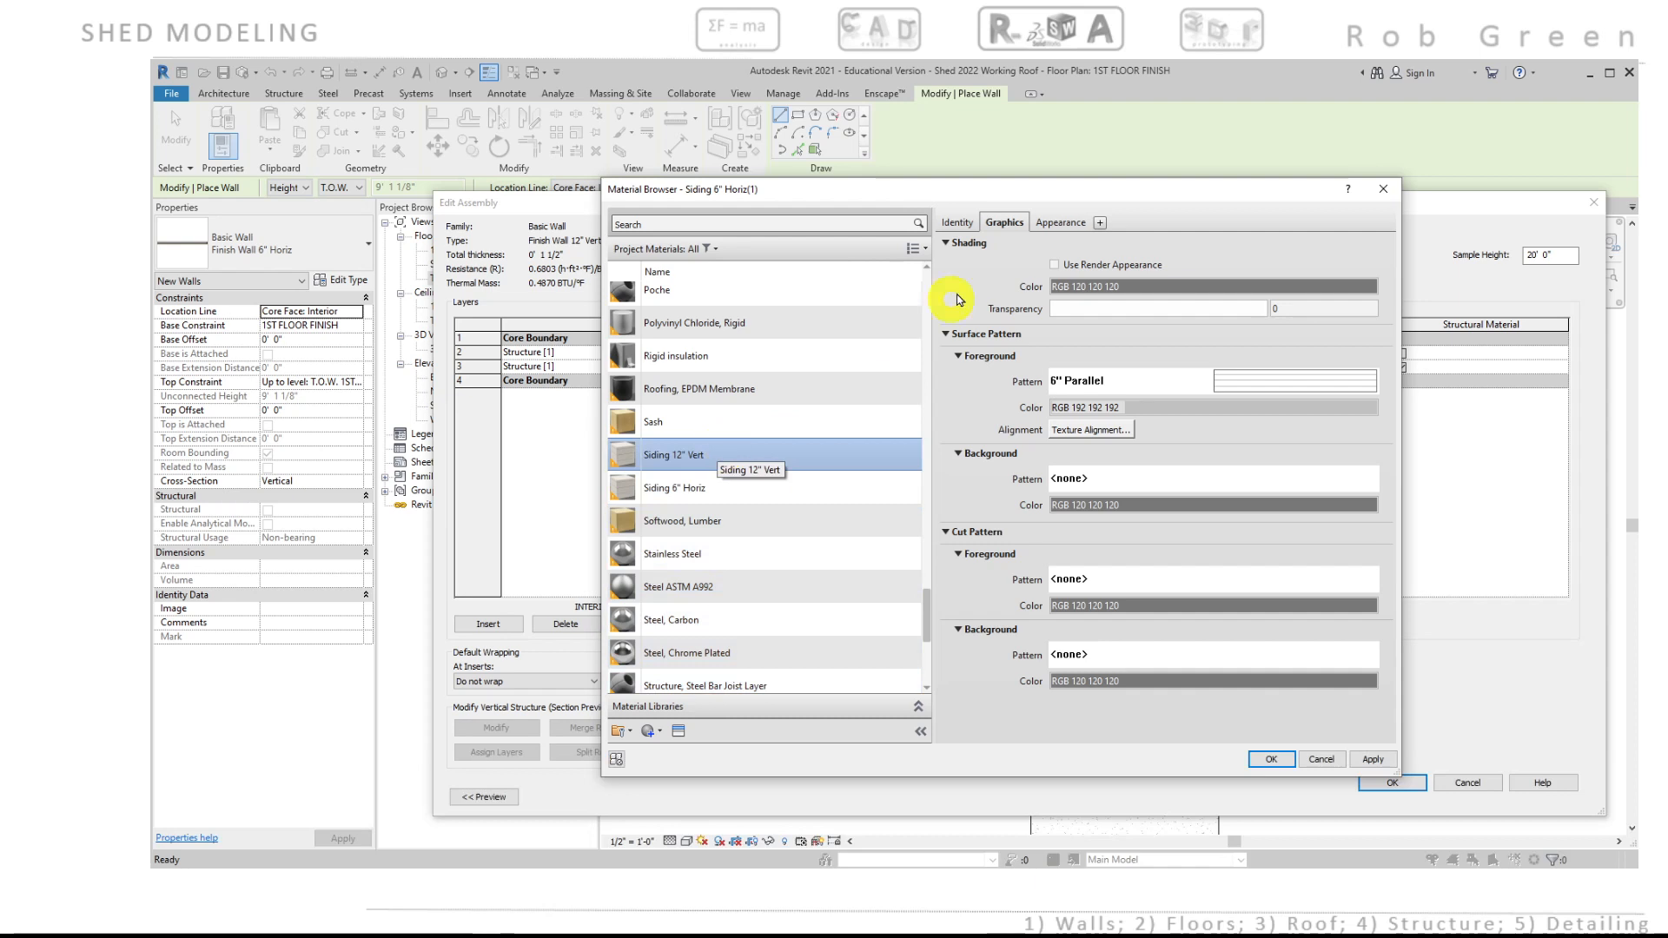
# Step: Replace the Siding 12" Vert material's appearance asset with Wood - Vertical White from the Appearance Library's Siding category
pyautogui.click(1070, 223)
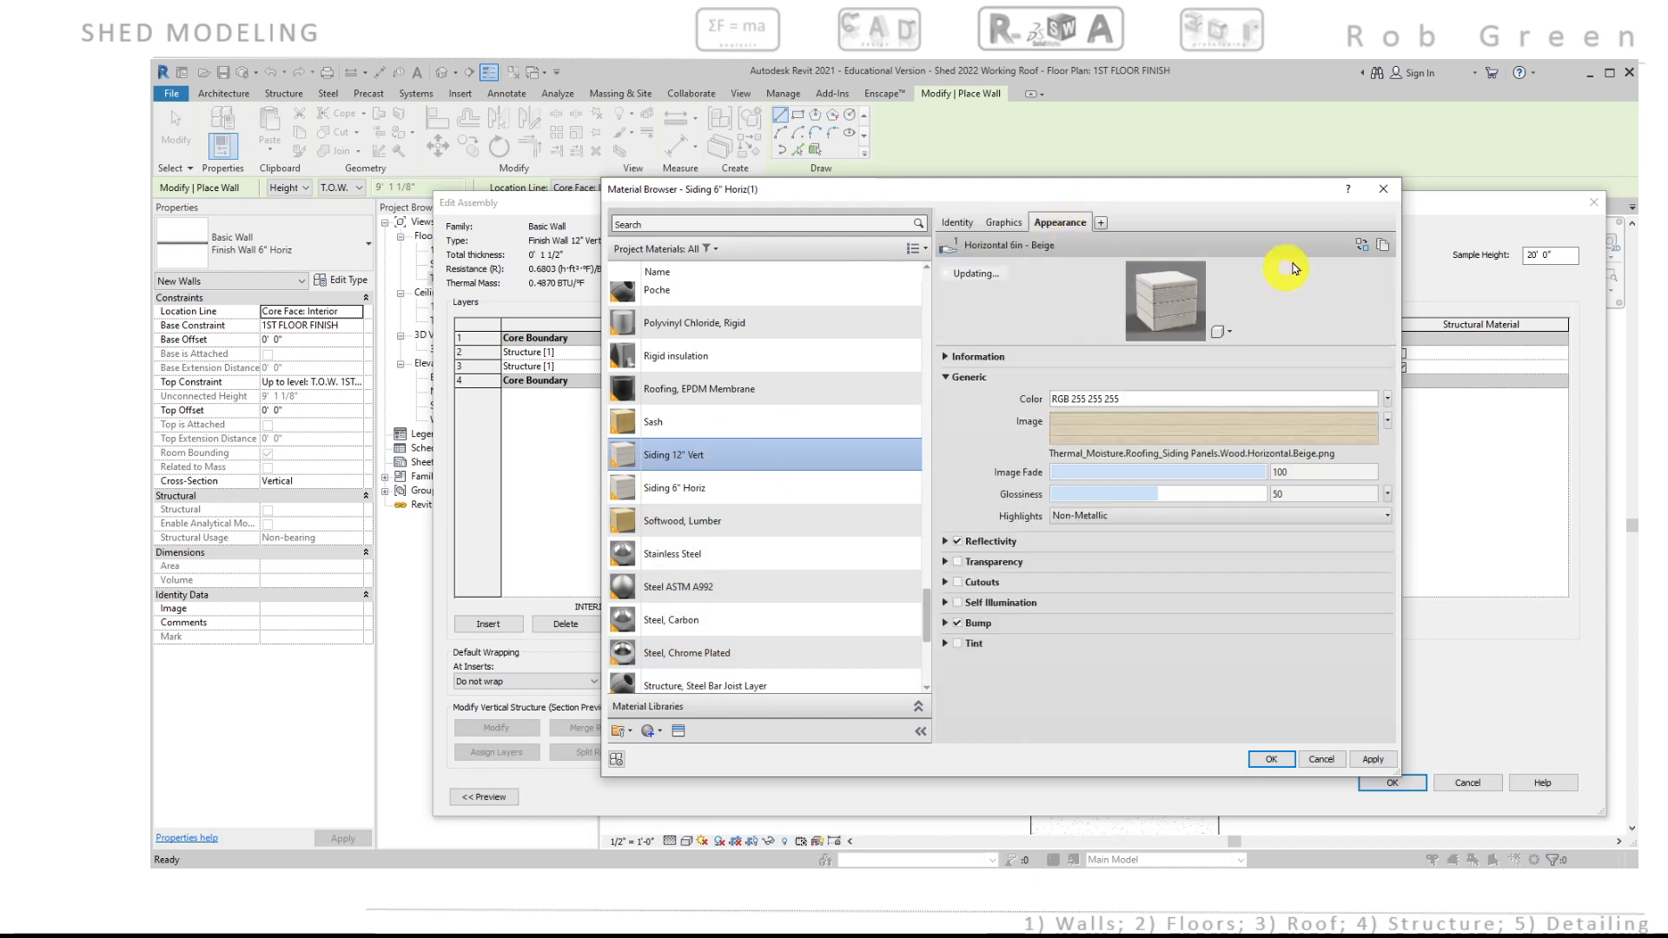
pyautogui.click(1360, 246)
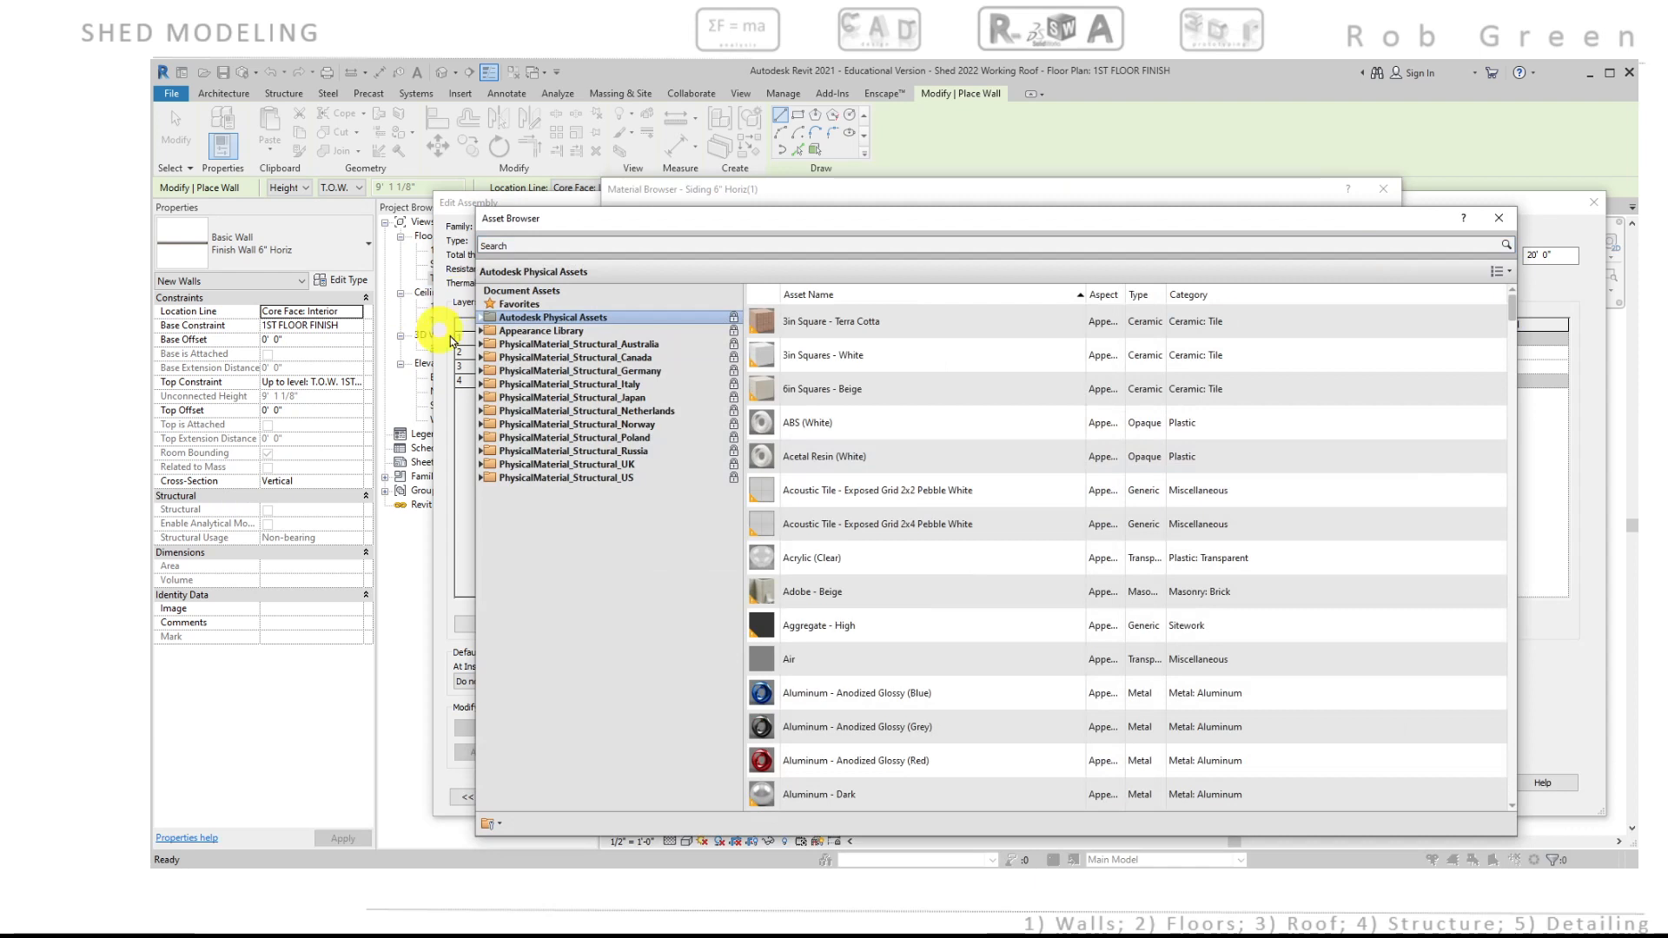
pyautogui.click(479, 332)
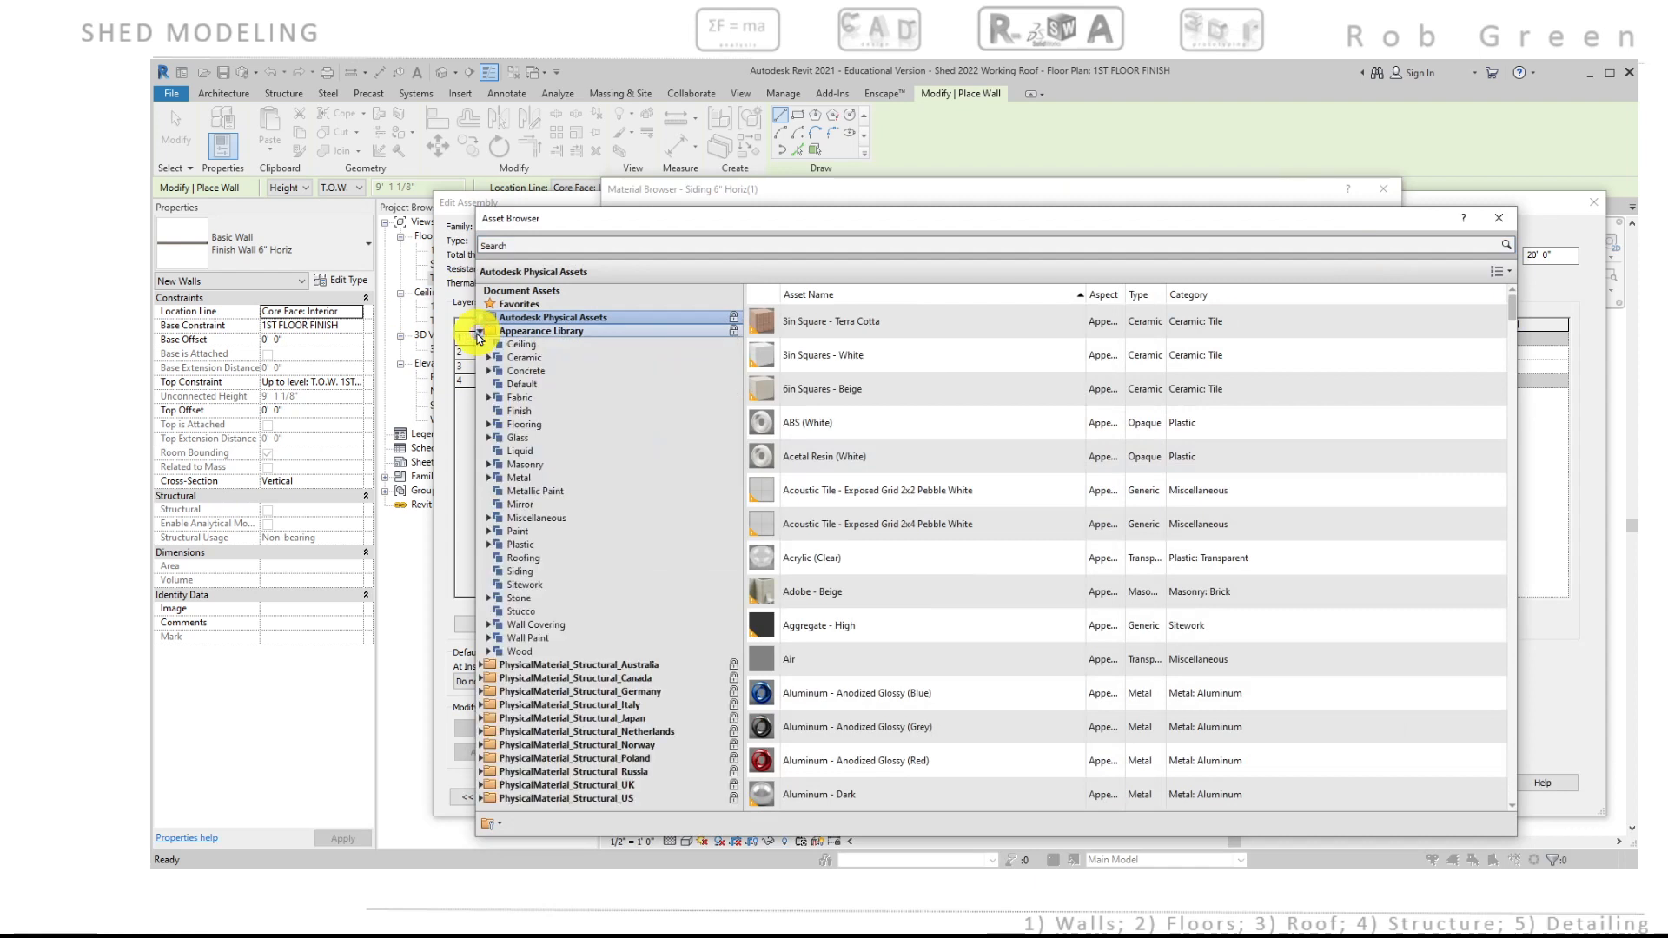
pyautogui.click(517, 571)
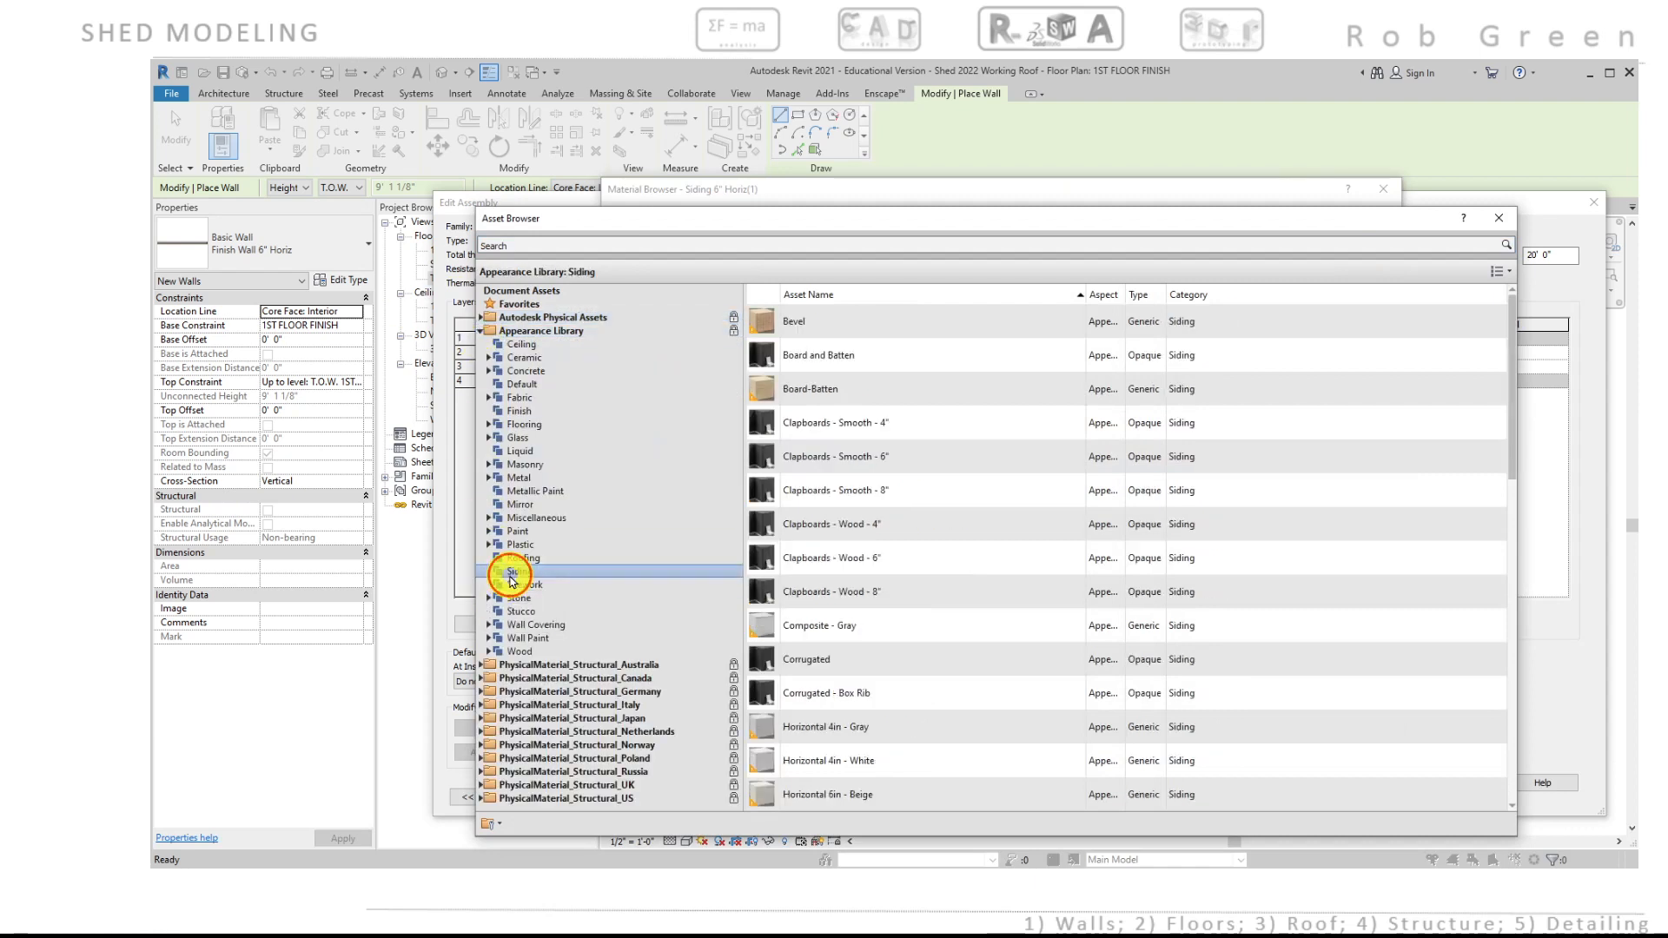
pyautogui.scroll(-4, 978, 497)
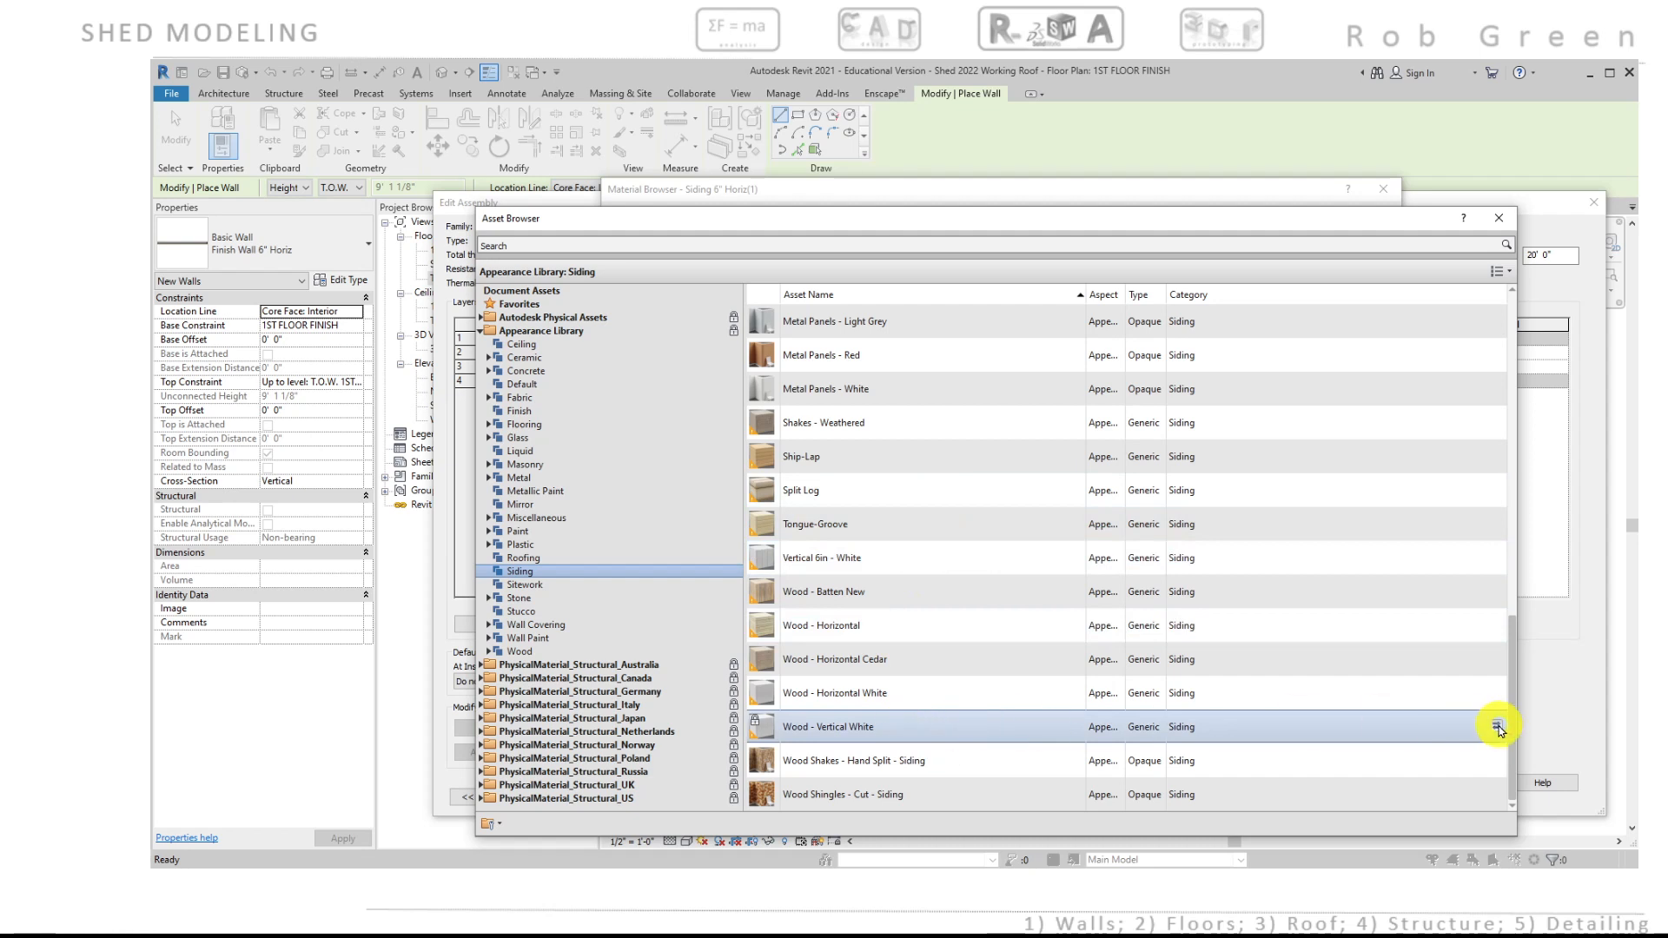
pyautogui.click(1498, 727)
pyautogui.click(1498, 218)
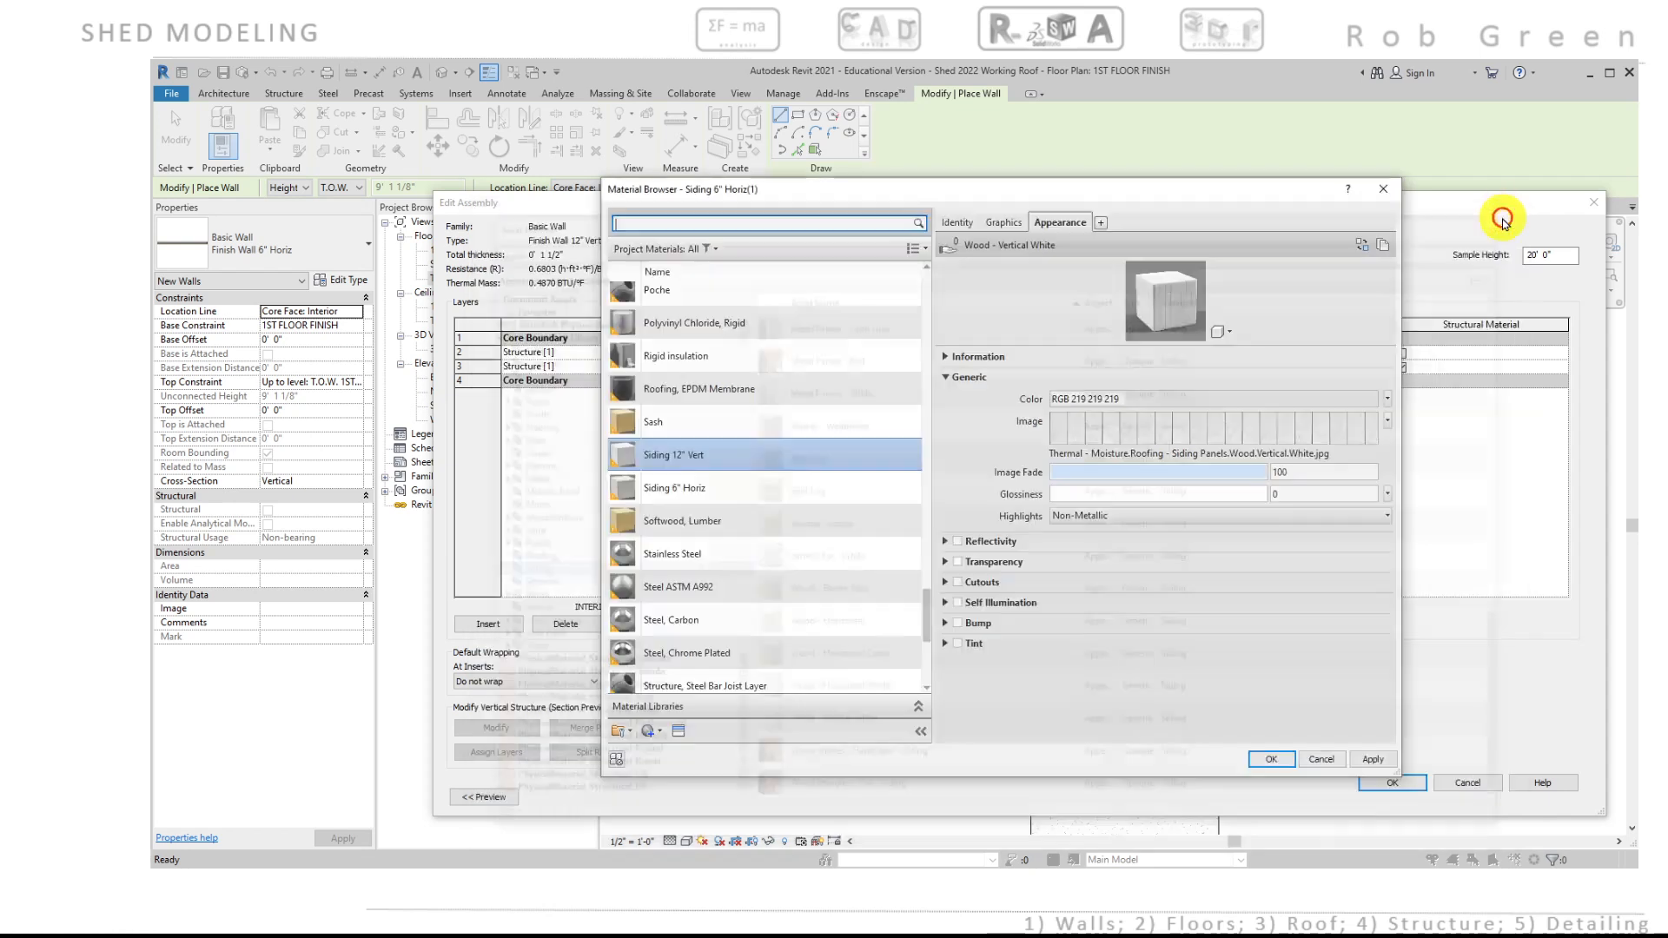
# Step: Duplicate the 6" Parallel model fill pattern as 12" Vert with a 90° line angle and 12" line spacing
pyautogui.click(999, 224)
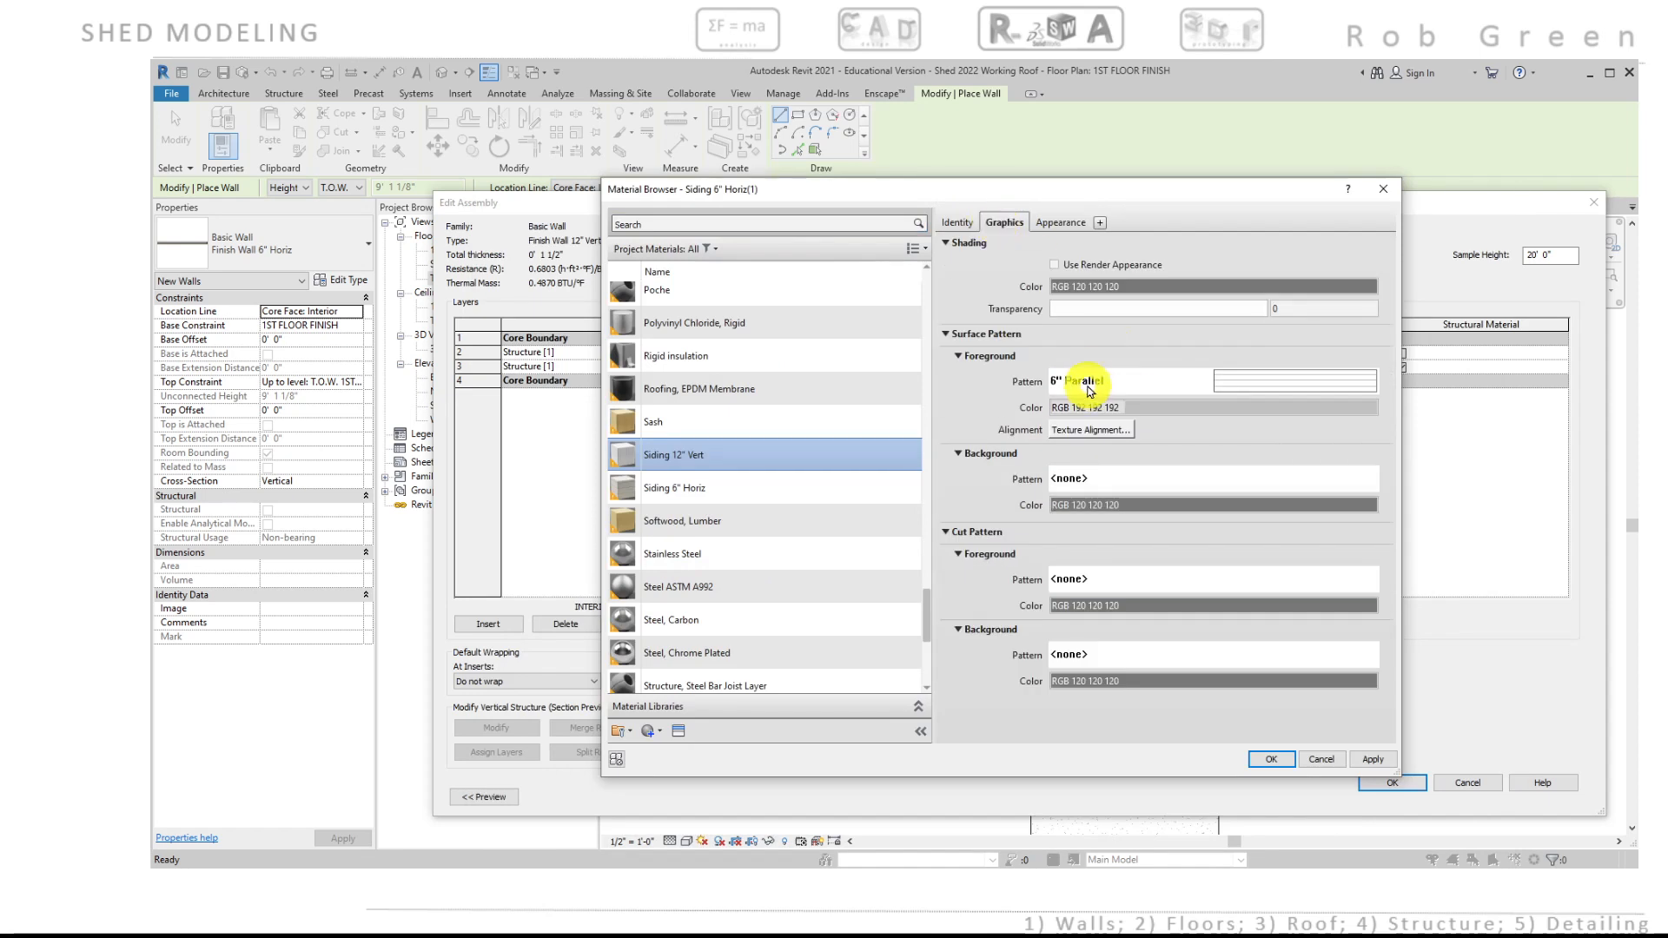
pyautogui.click(1303, 383)
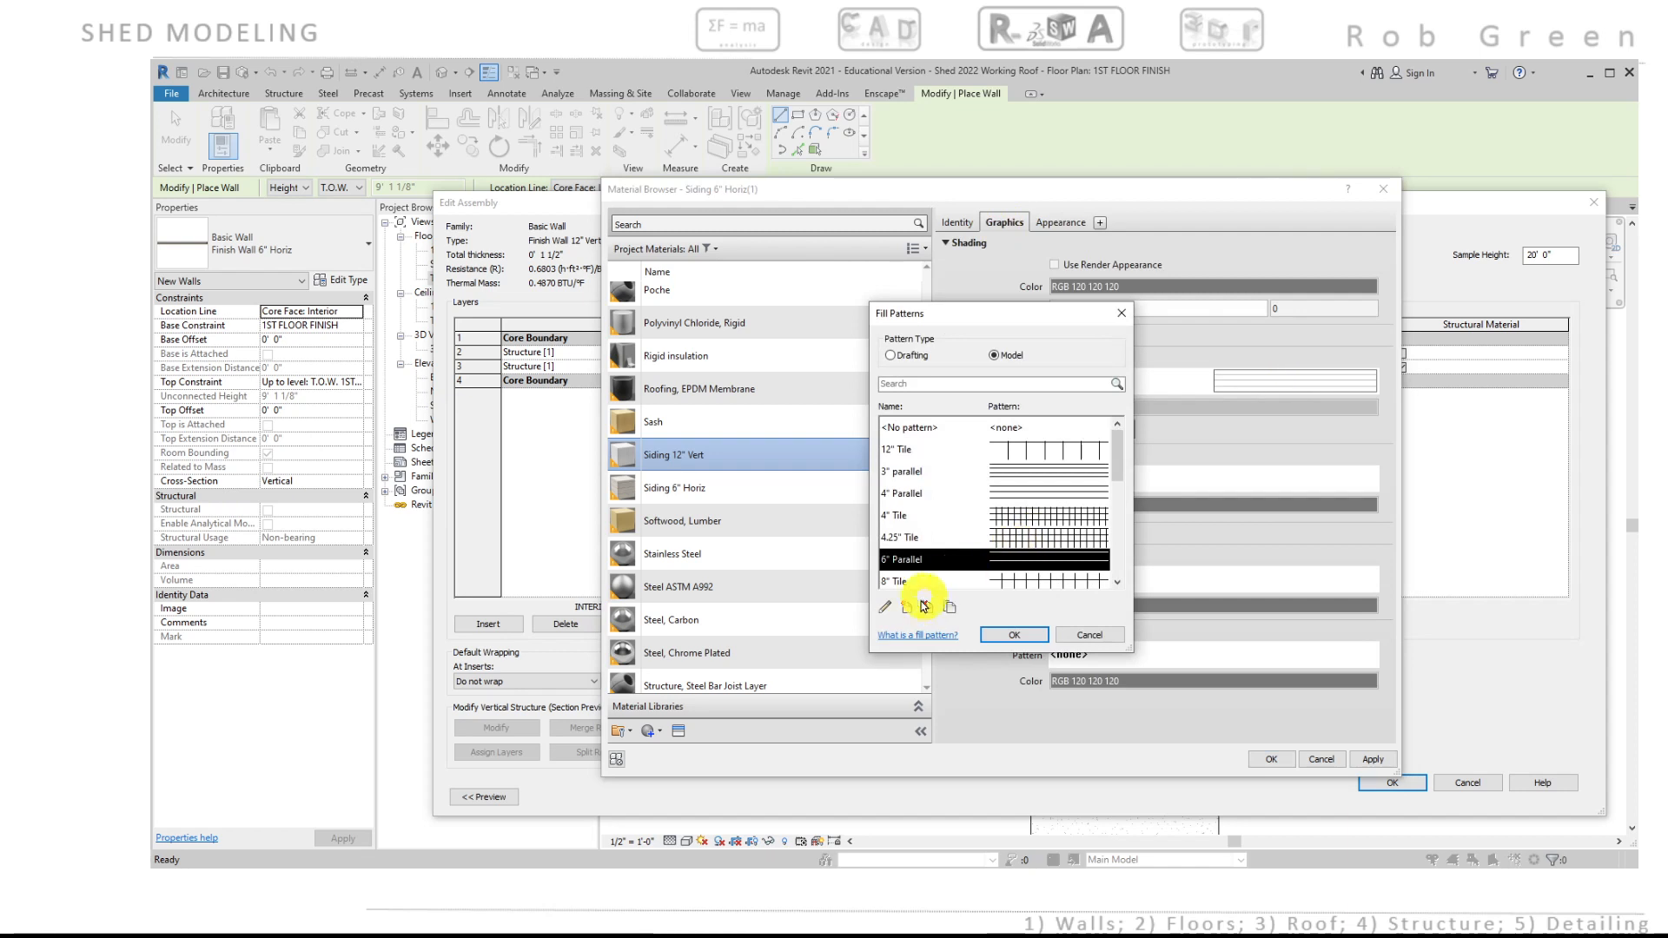
pyautogui.moveTo(1117, 453)
pyautogui.mouseDown()
pyautogui.moveTo(1120, 565)
pyautogui.moveTo(1120, 440)
pyautogui.moveTo(1120, 462)
pyautogui.mouseUp()
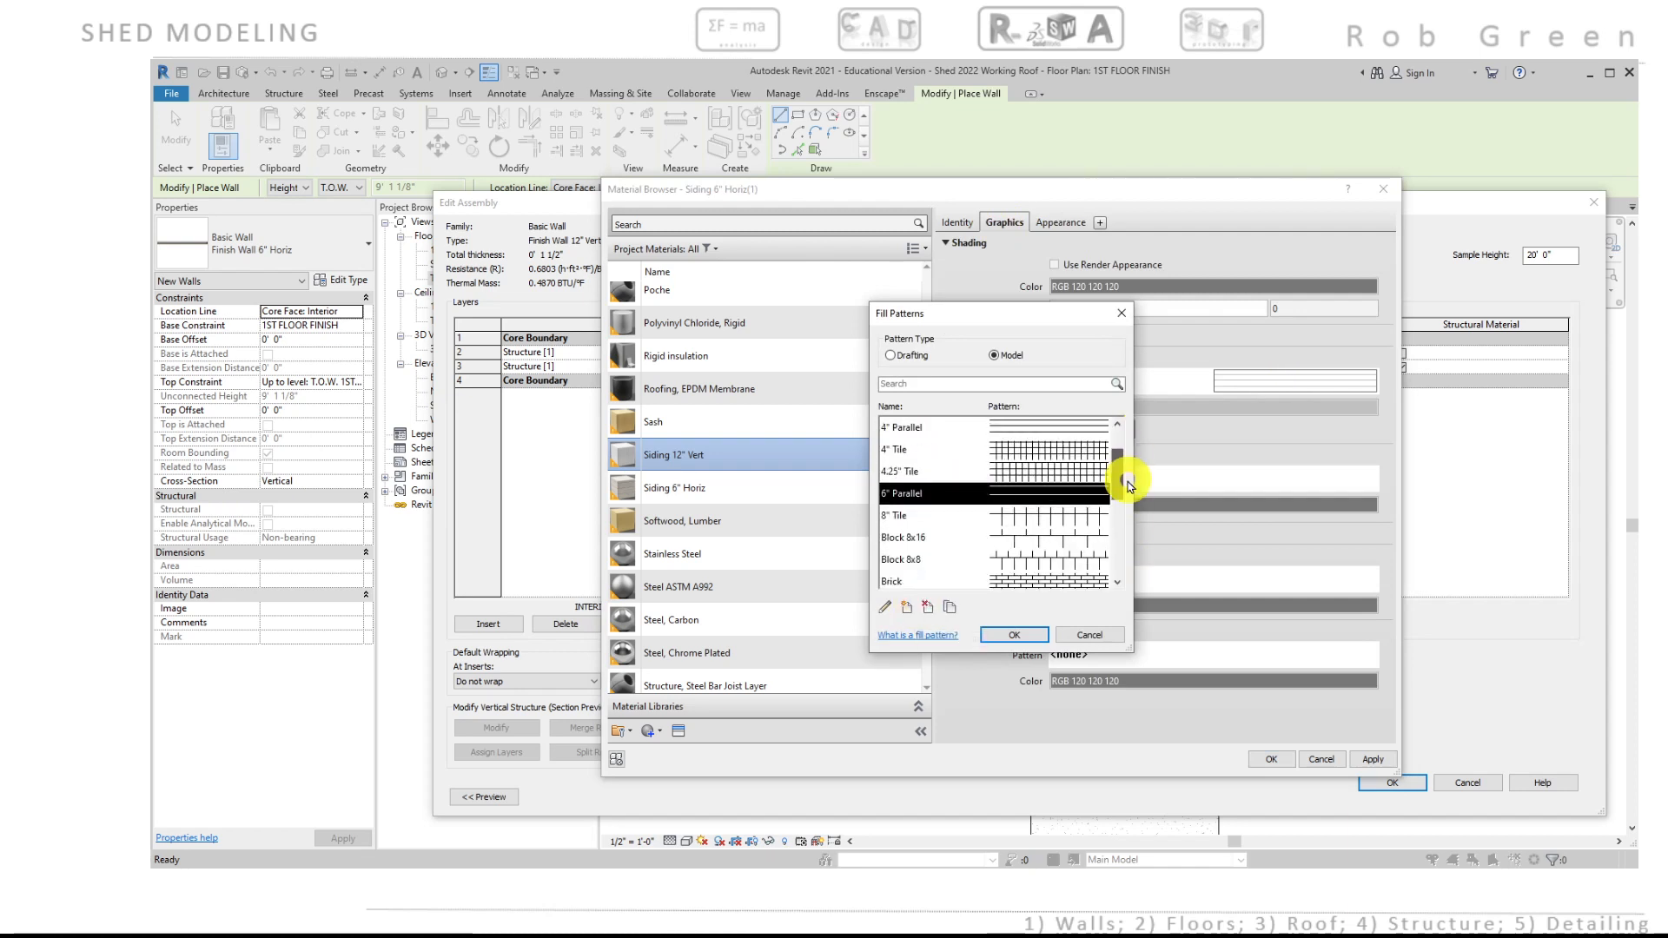
pyautogui.click(949, 608)
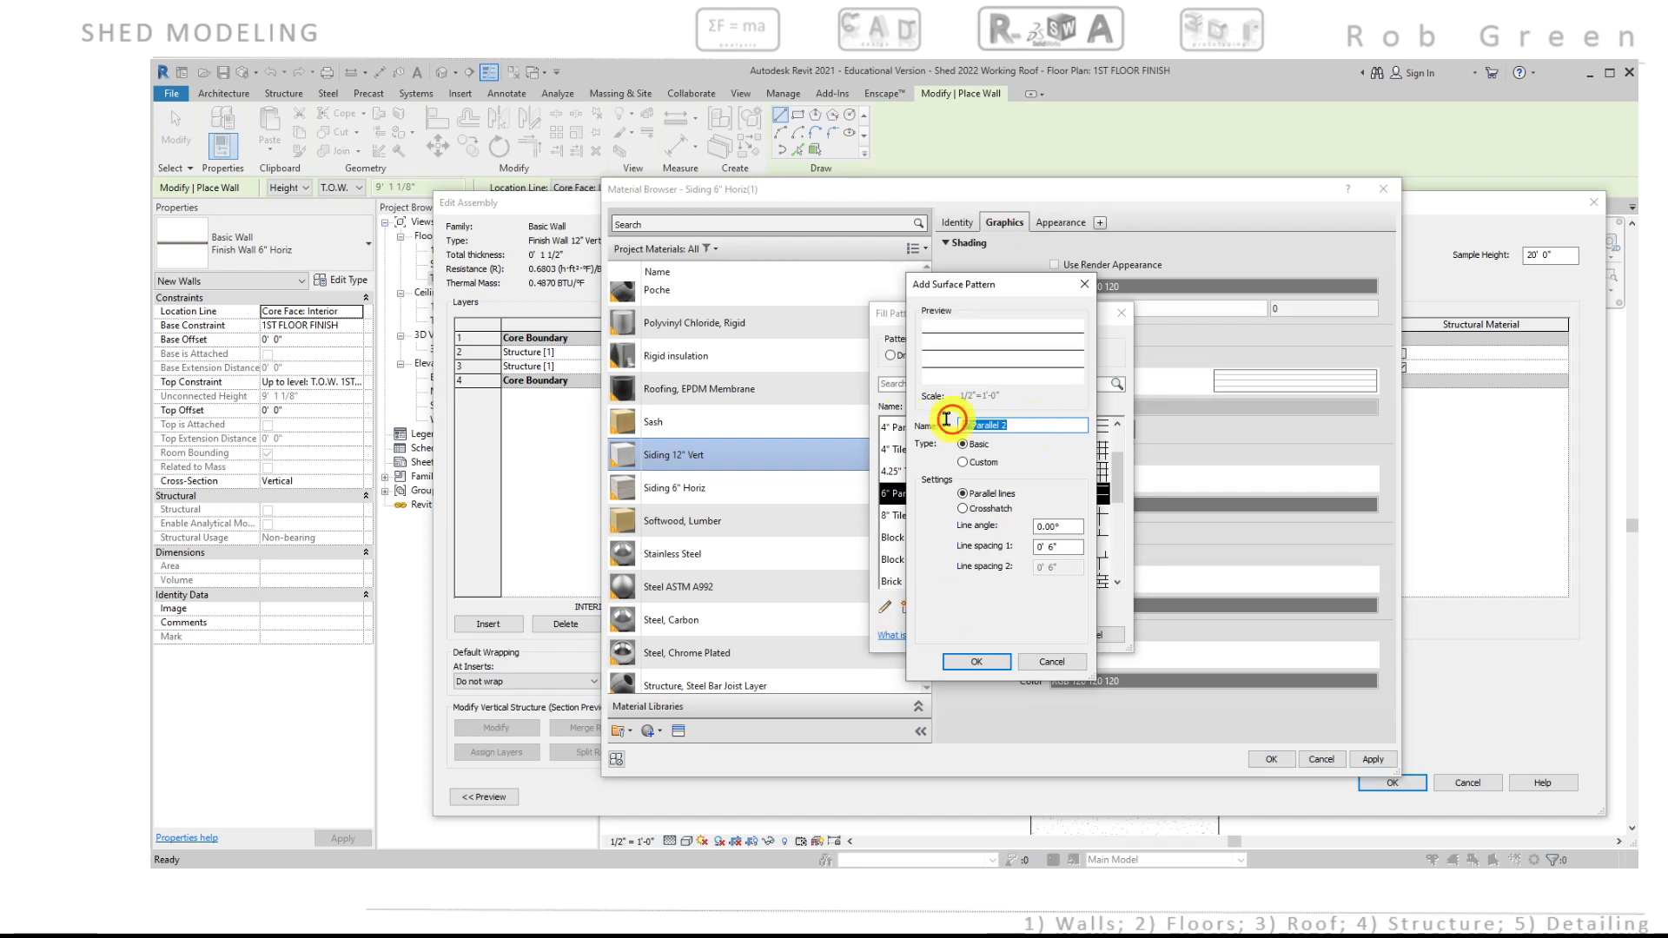
pyautogui.write('12" Vert')
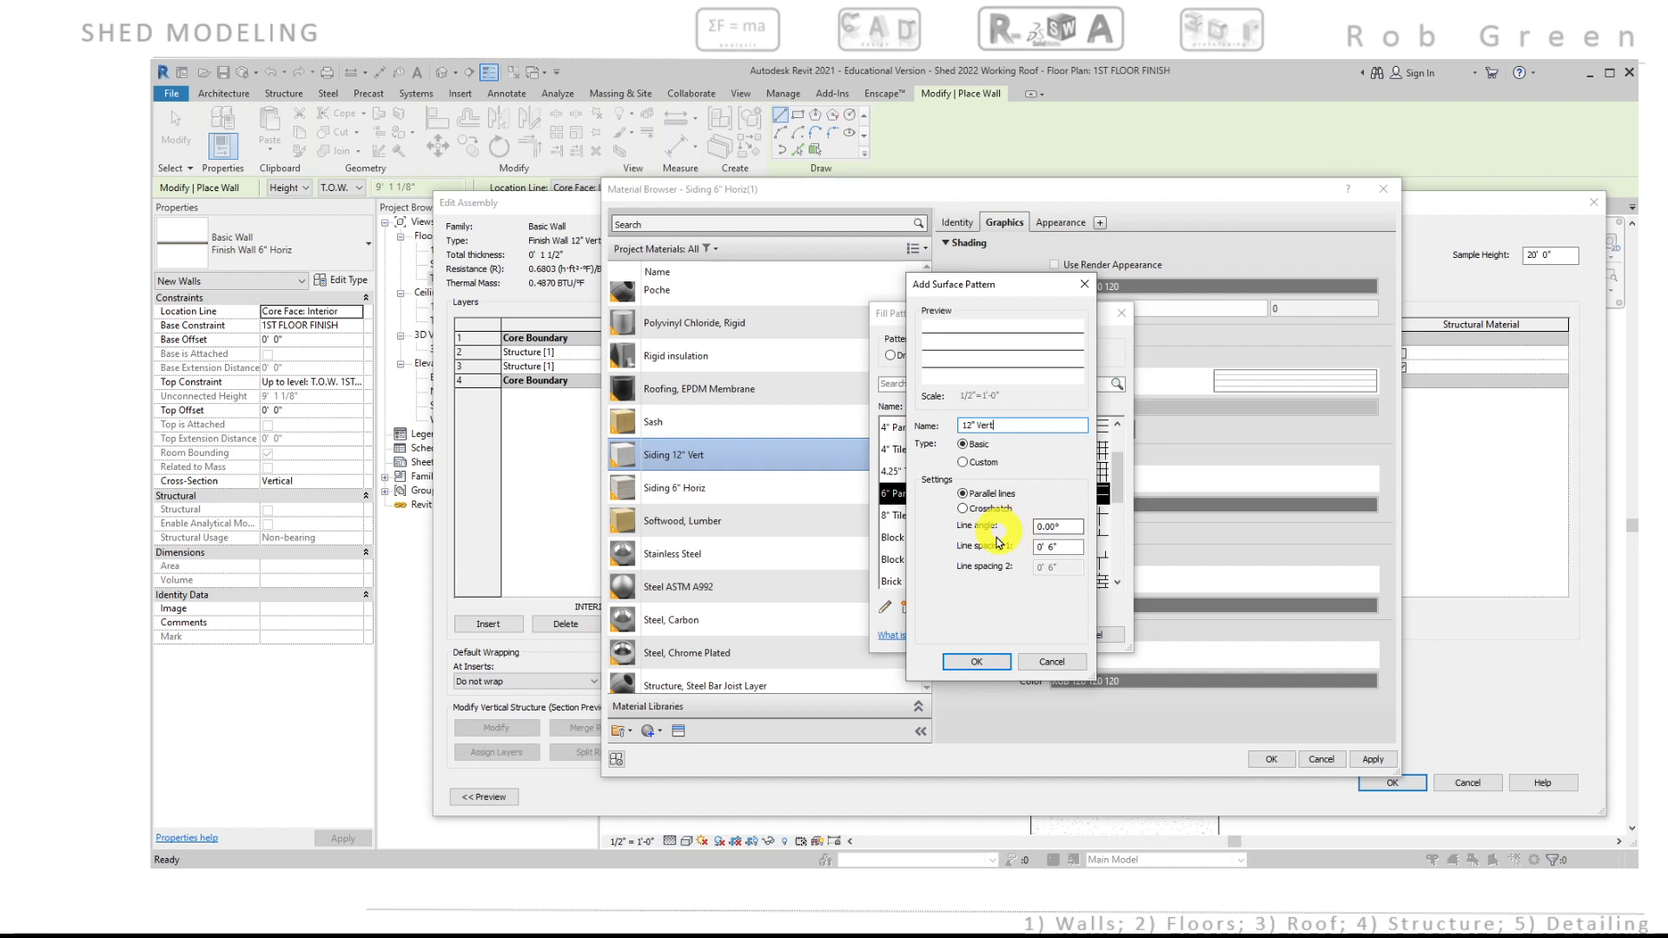
pyautogui.doubleClick(1068, 527)
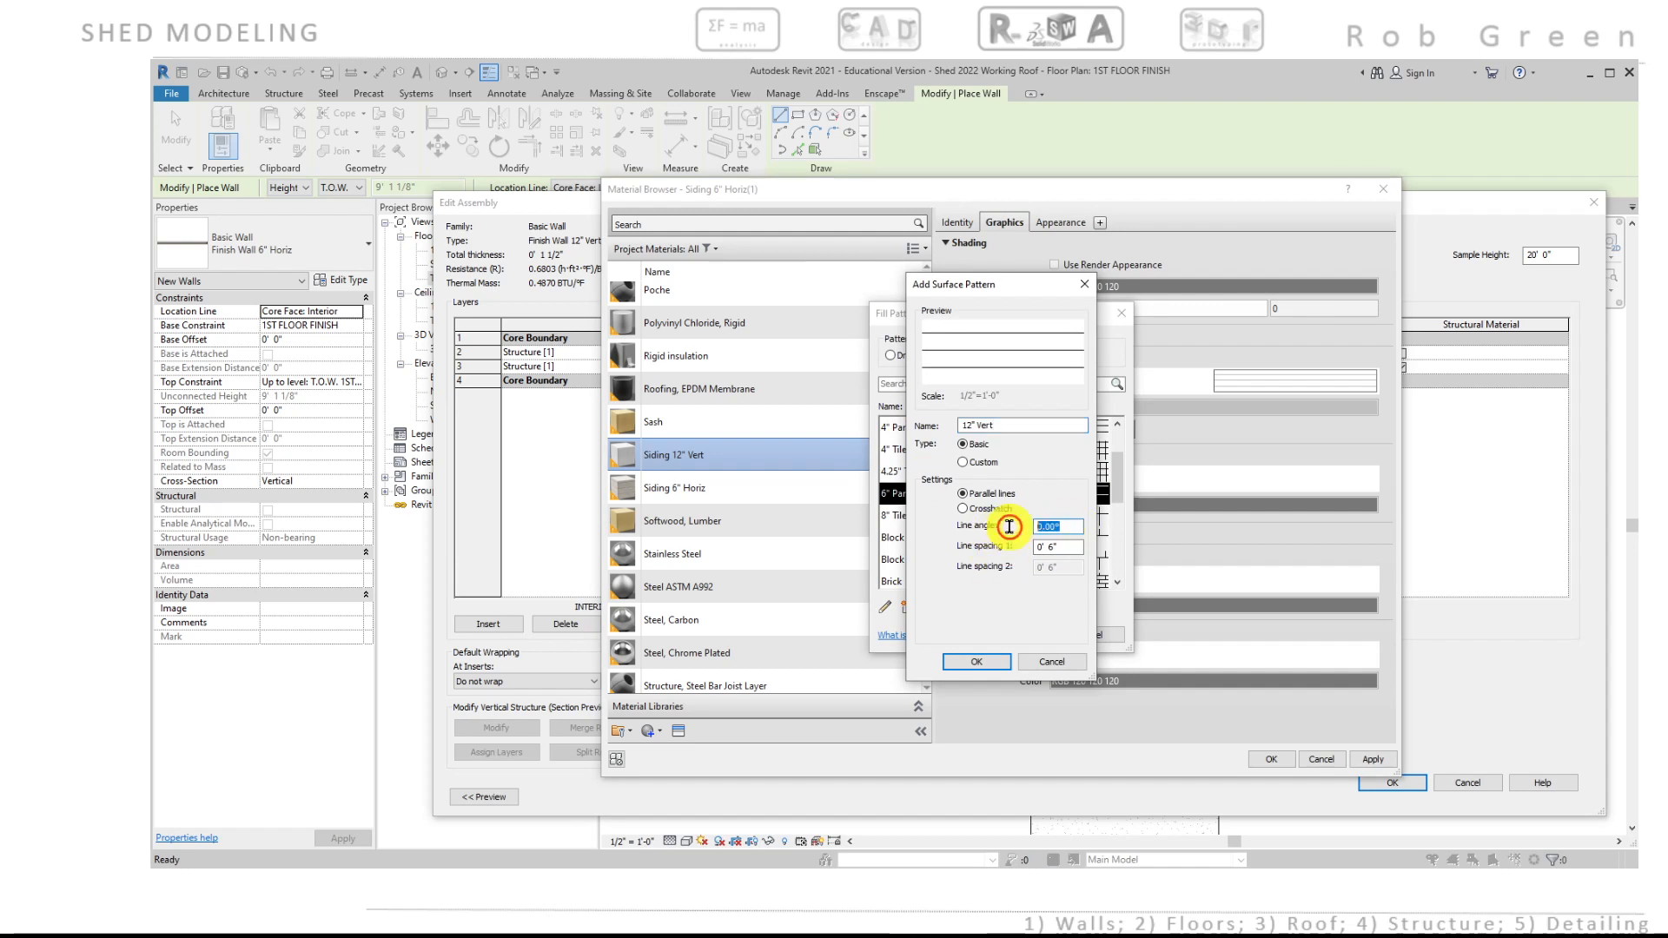
pyautogui.write('90')
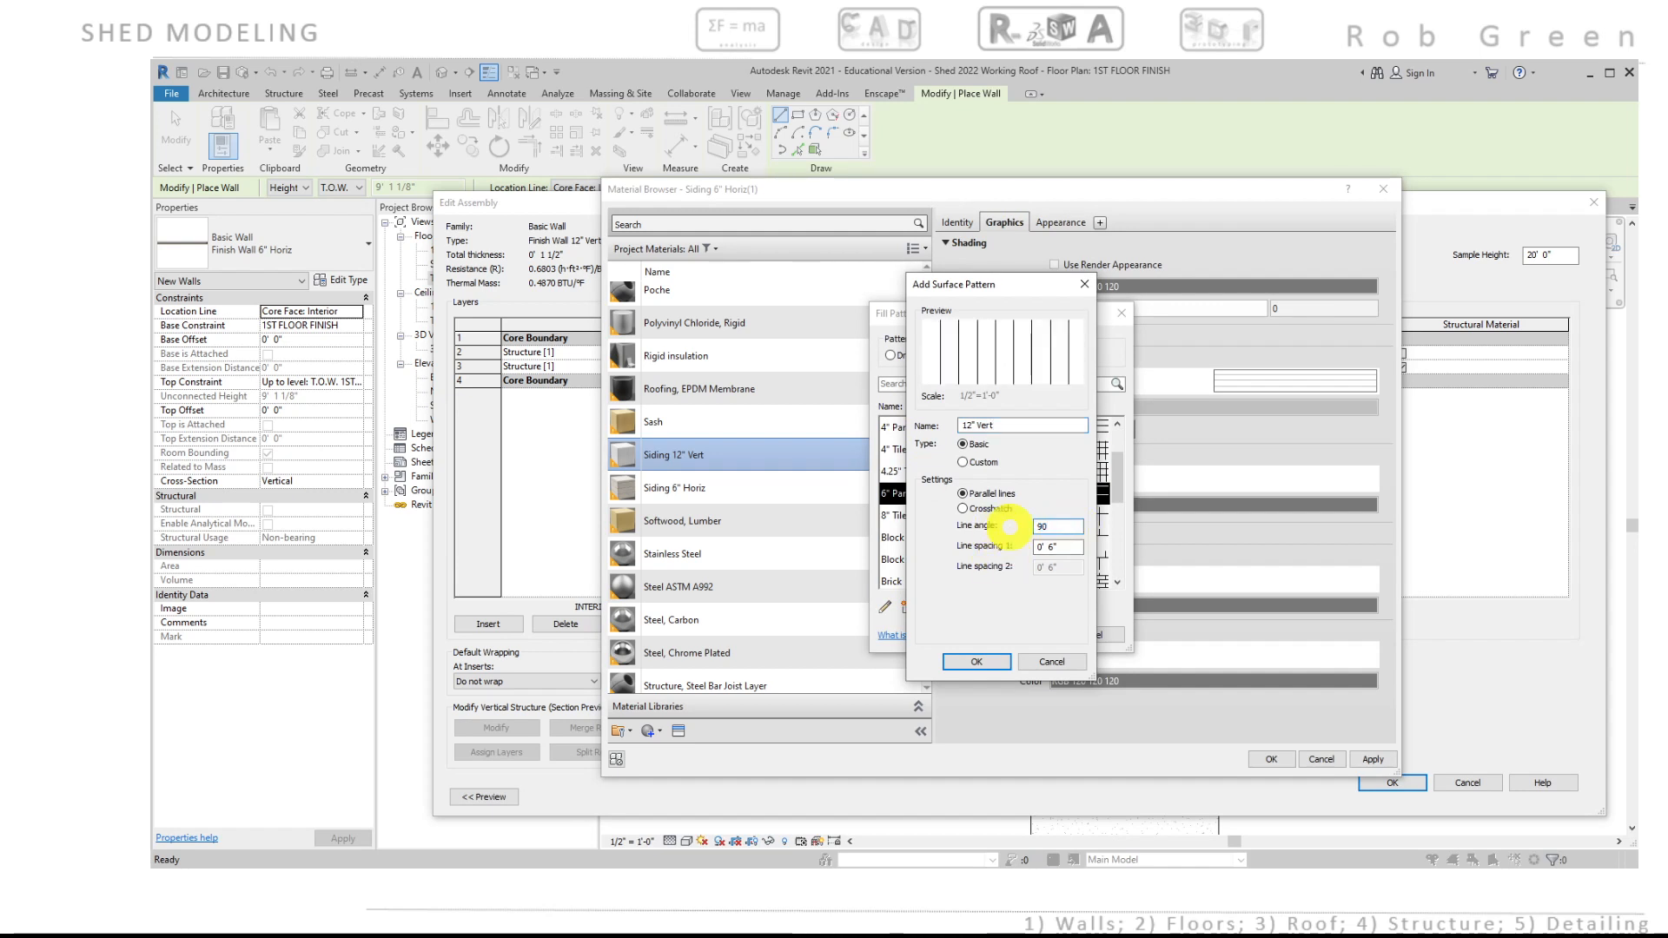
pyautogui.doubleClick(1059, 545)
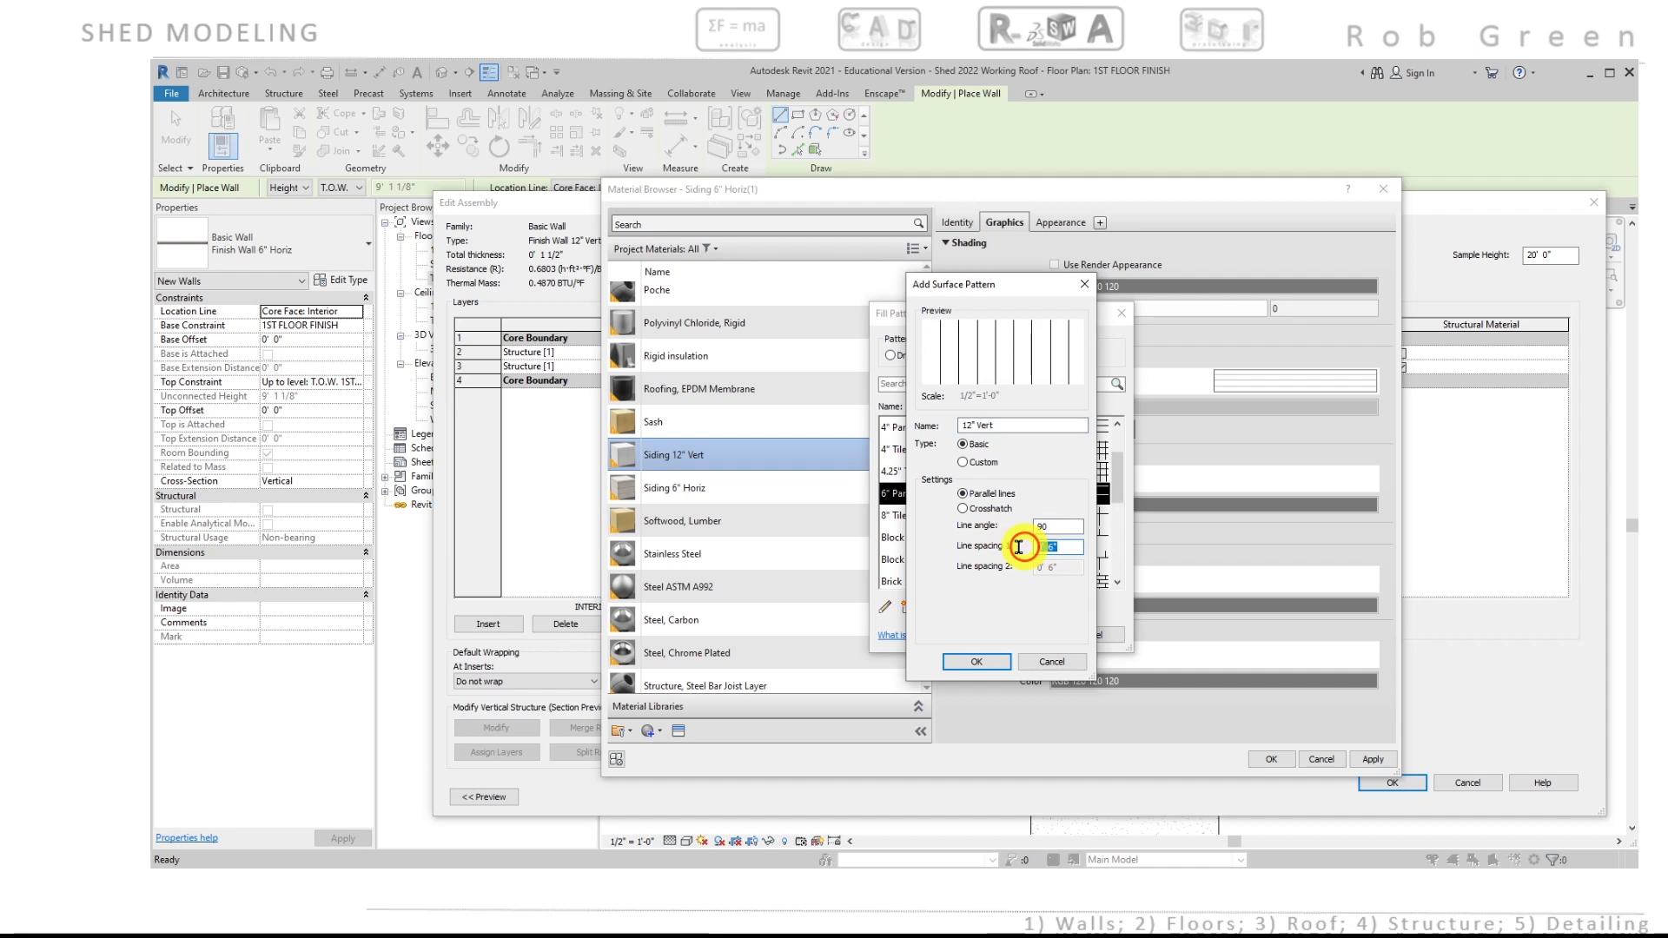
pyautogui.write('12"')
pyautogui.press('Return')
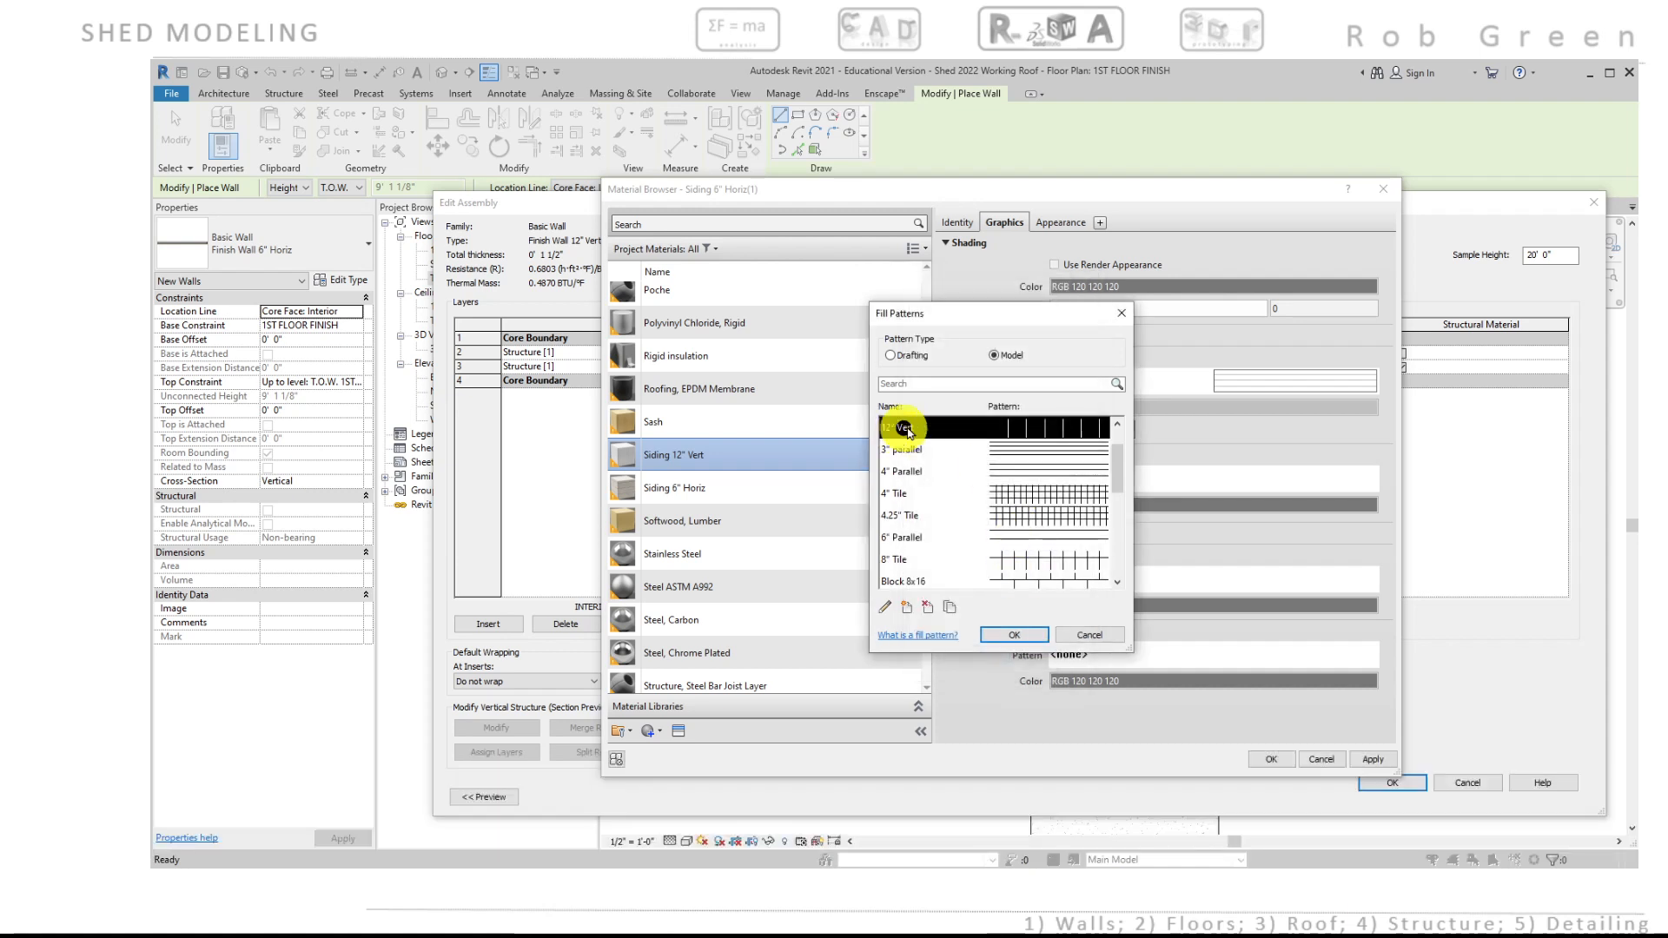
# Step: Apply the 12" Vert pattern as the material's surface foreground and accept the material, wall assembly and Finish Wall 12" Vert type
pyautogui.click(1030, 430)
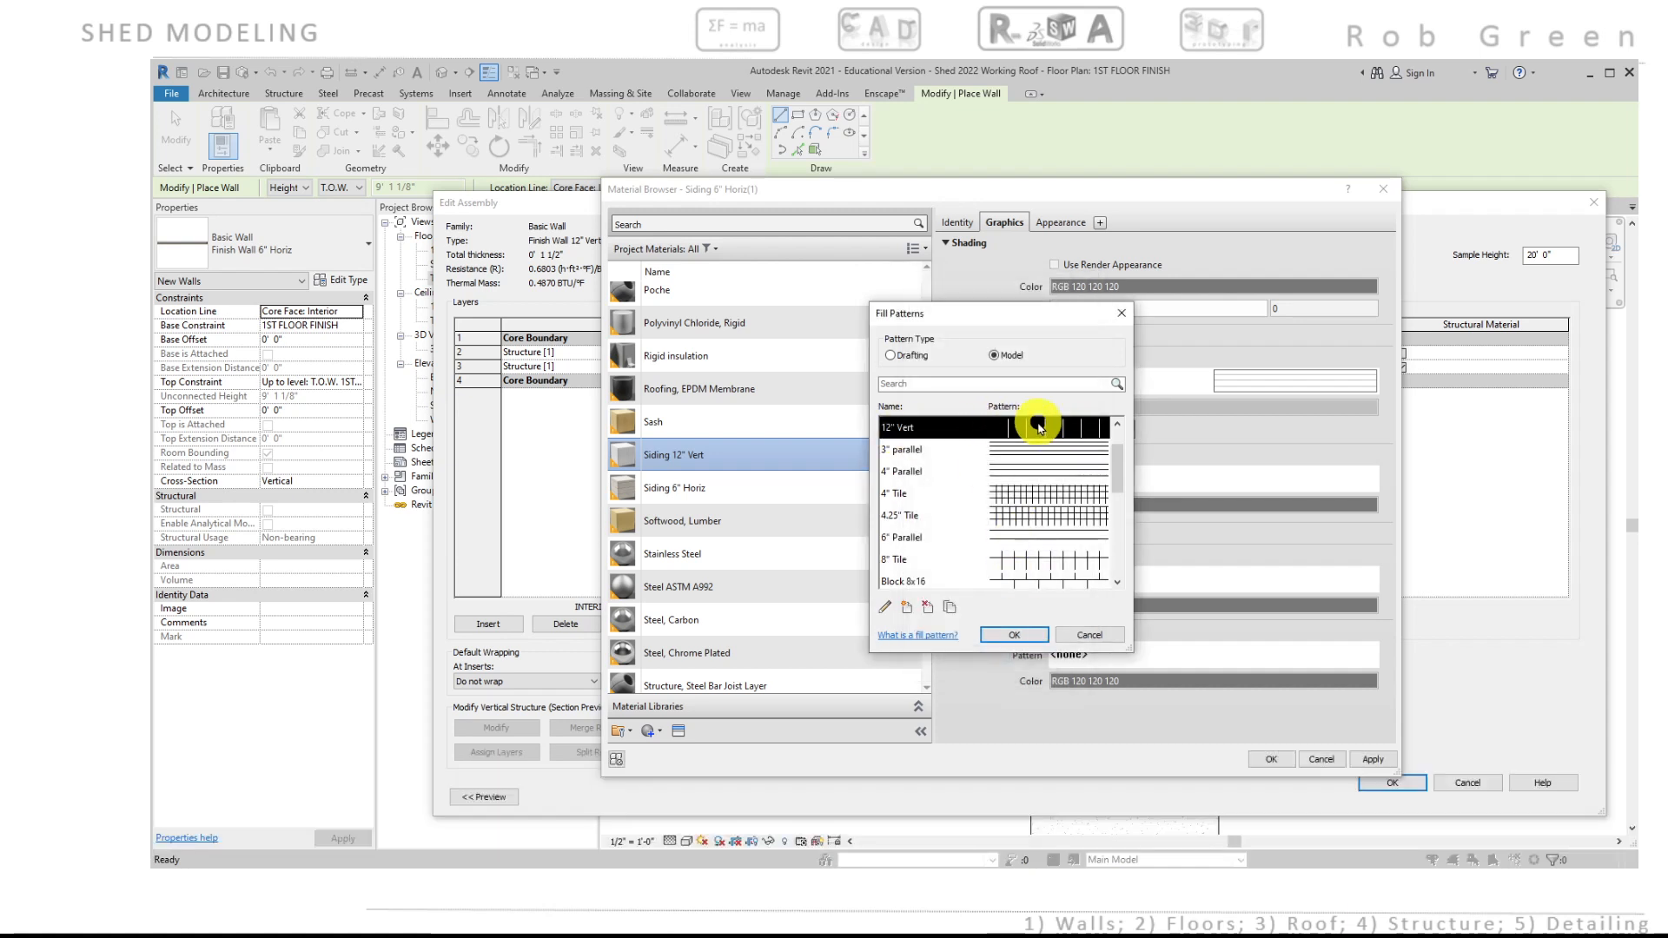
pyautogui.click(990, 637)
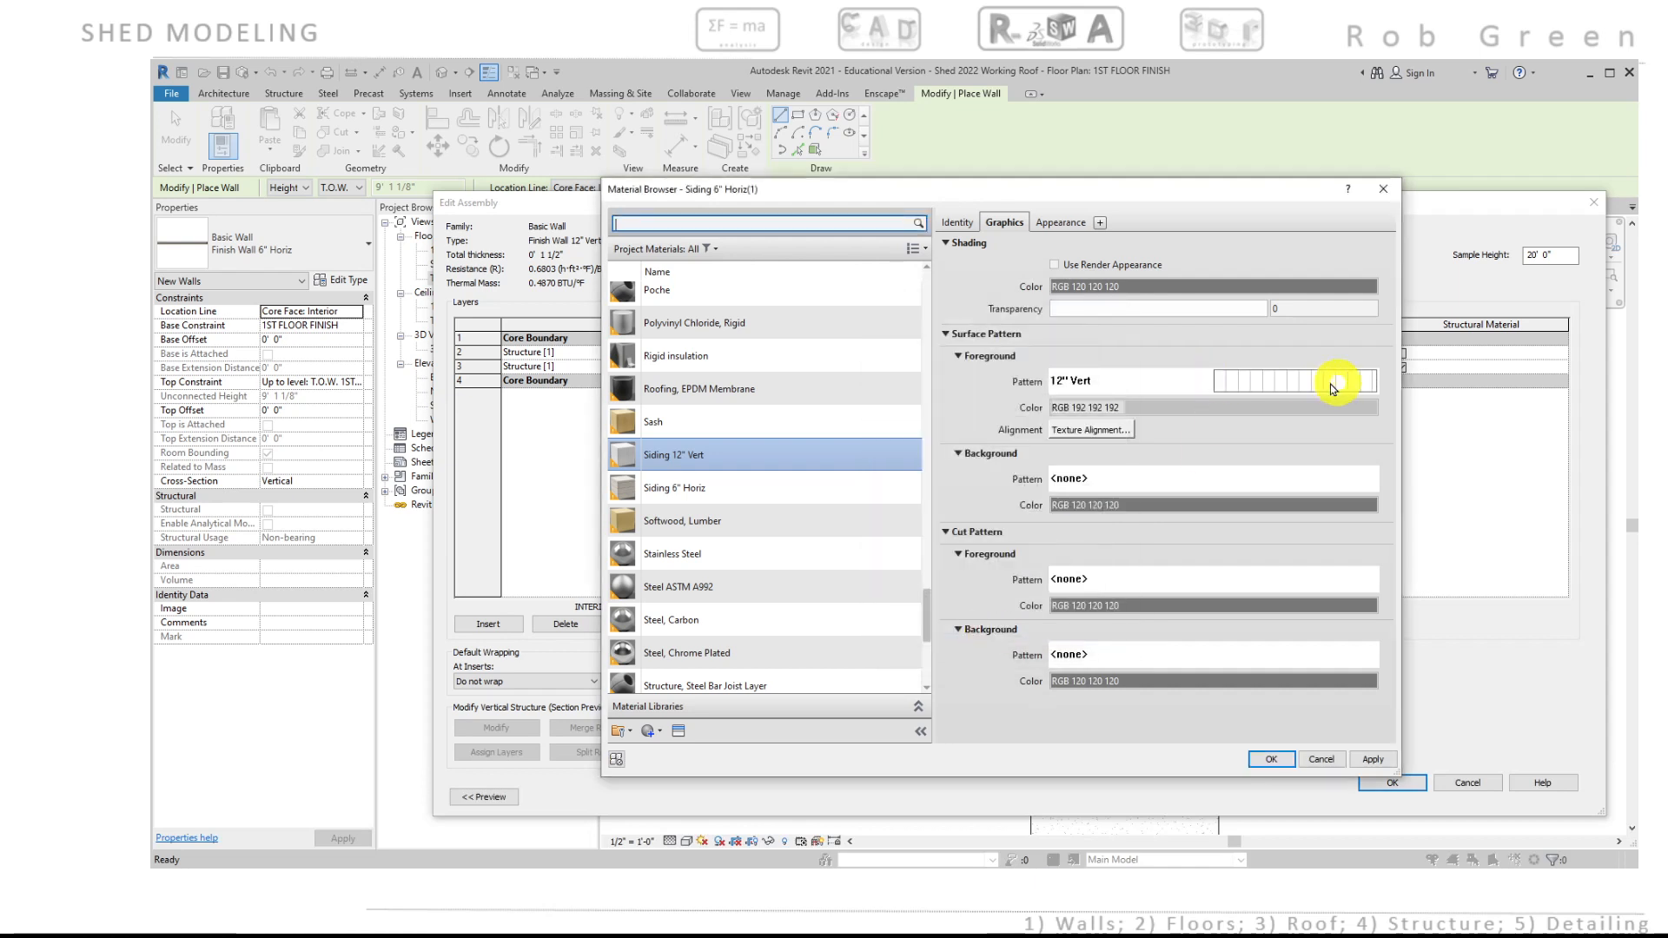
pyautogui.click(1264, 762)
pyautogui.click(1385, 784)
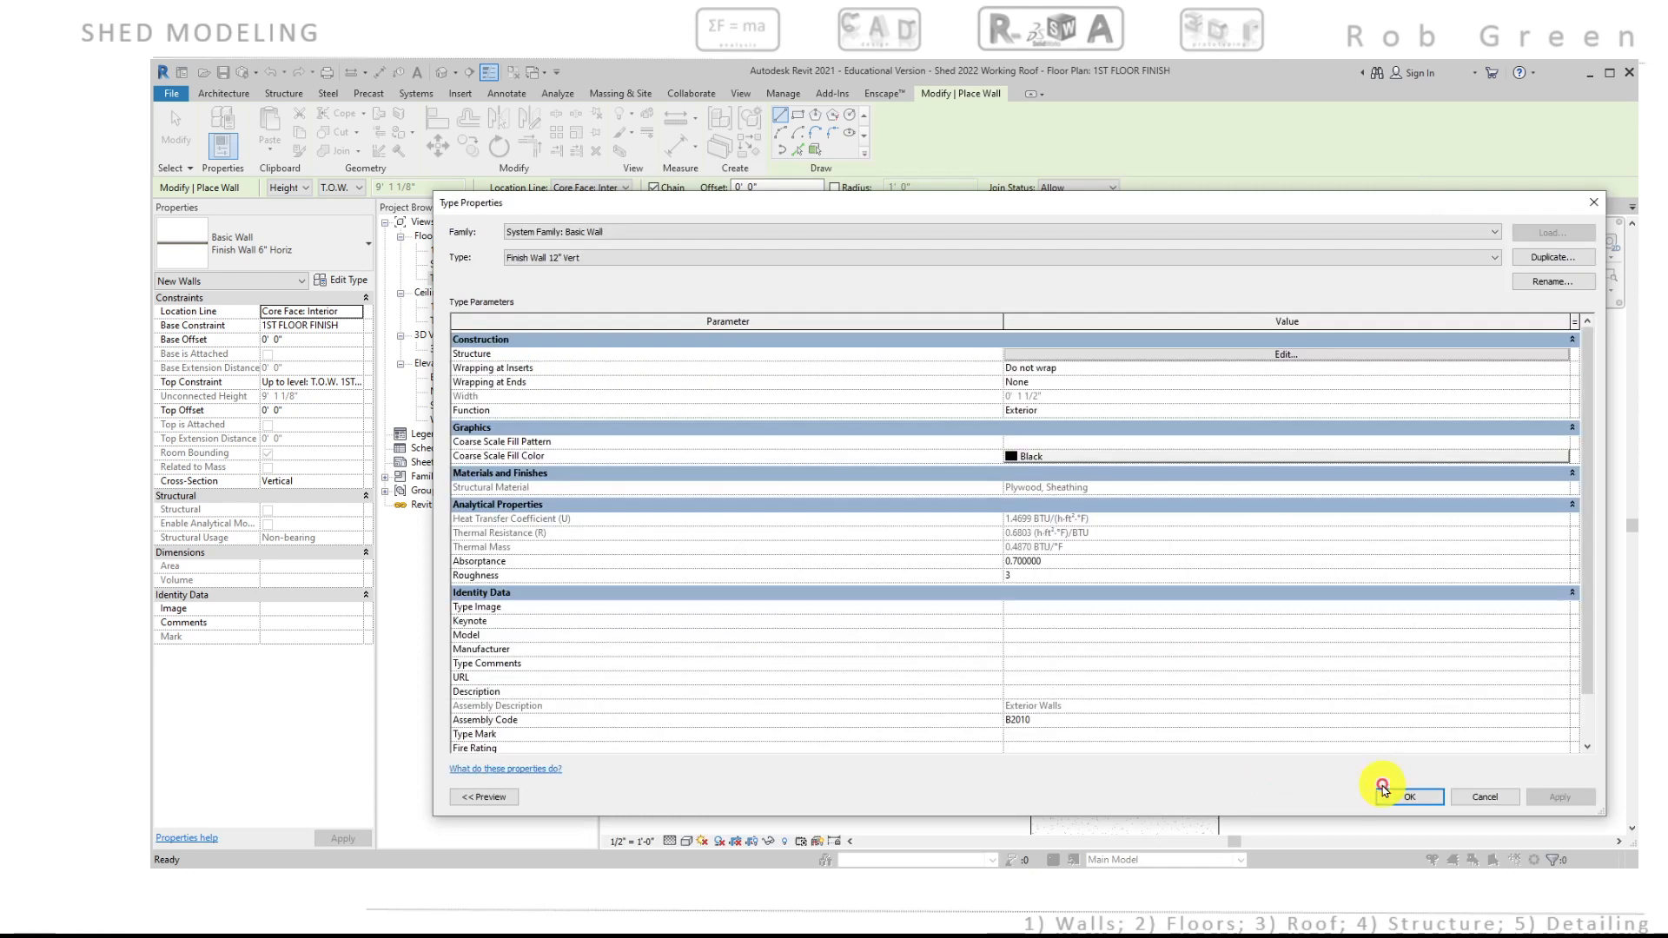
pyautogui.click(1408, 795)
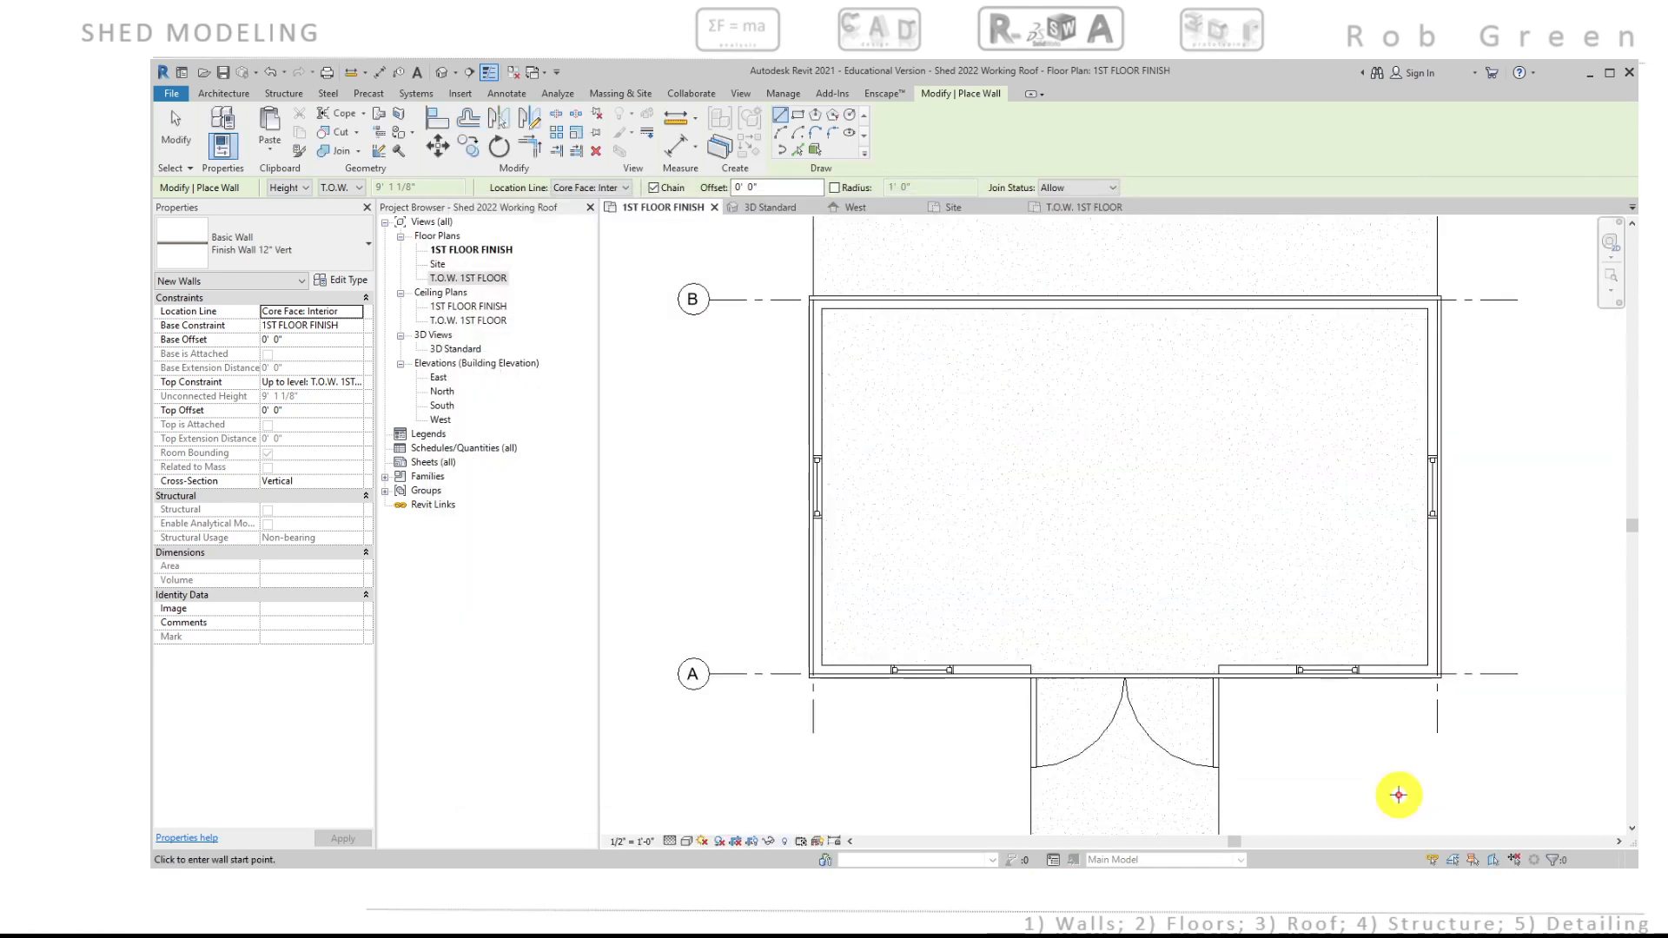
# Step: Set the new walls' base constraint to SPLIT FINISH and draw a Finish Wall 12" Vert along grid A from the right corner to the left
pyautogui.click(353, 328)
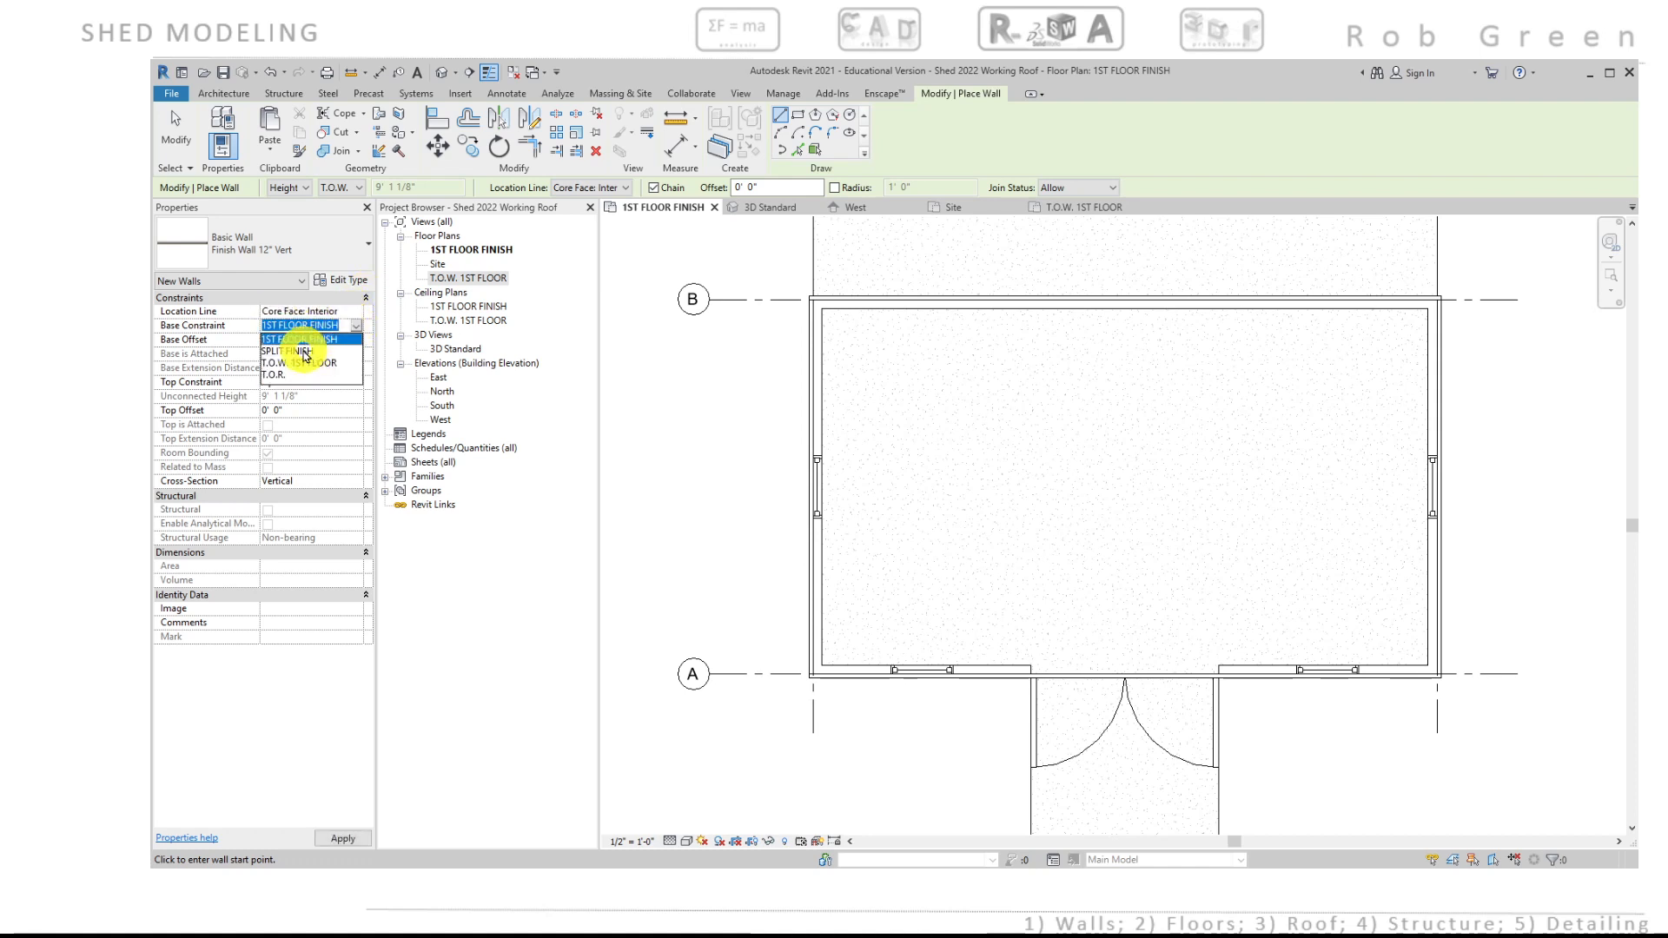
pyautogui.click(298, 351)
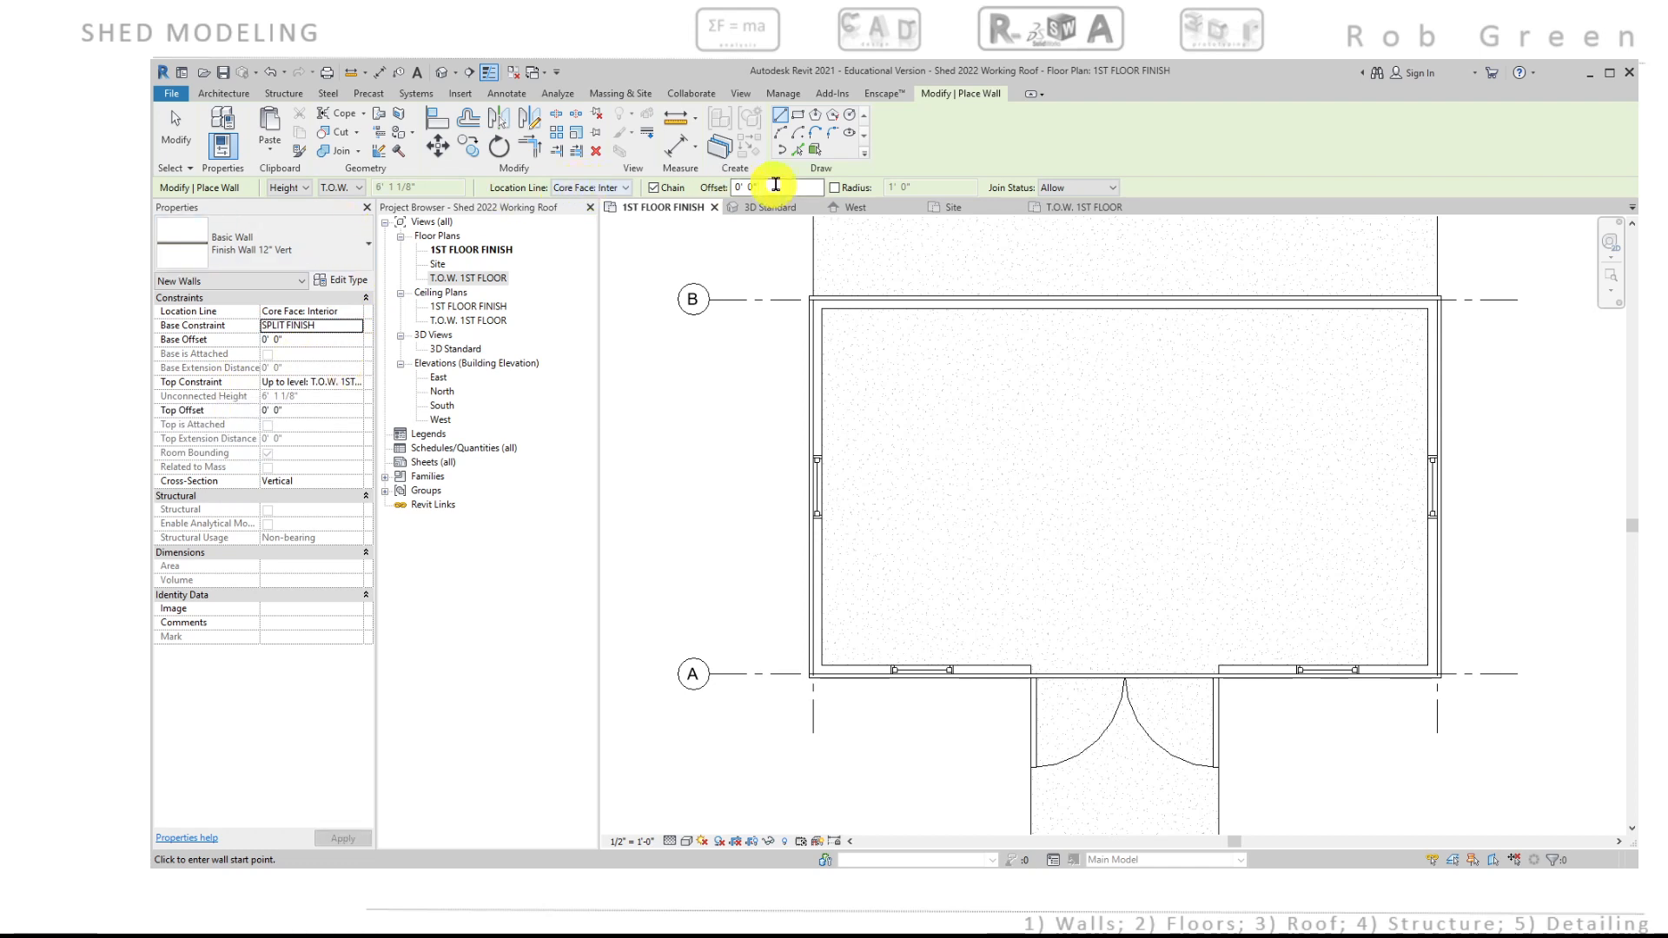
pyautogui.scroll(5, 1442, 675)
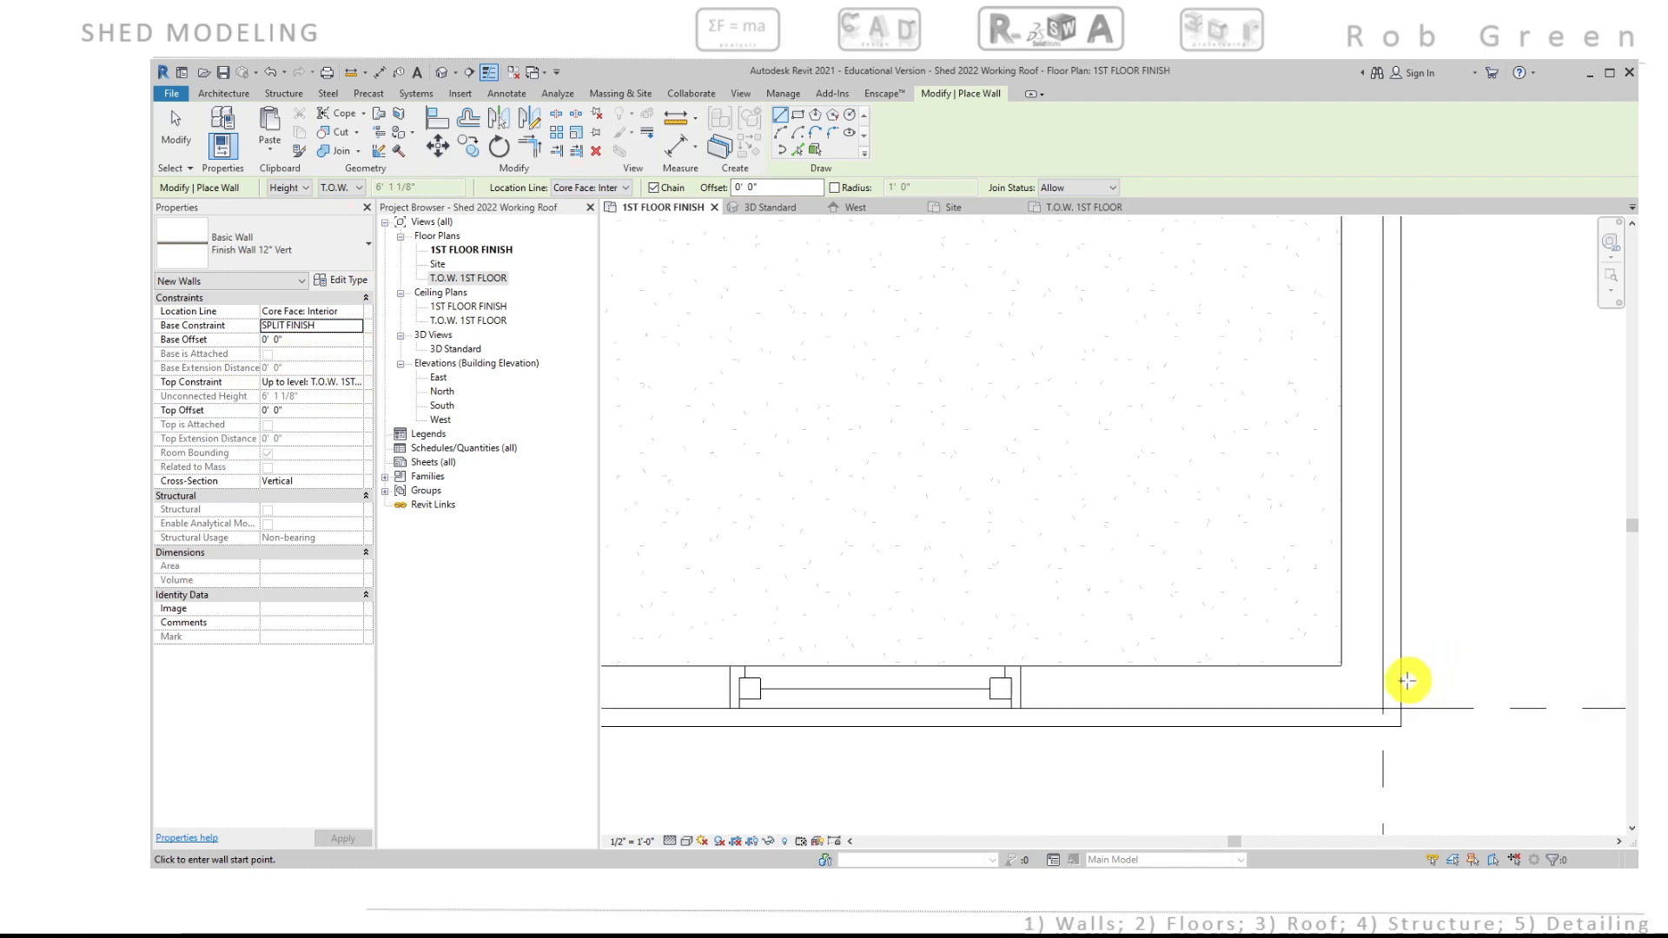
pyautogui.click(1382, 708)
pyautogui.scroll(-2, 1143, 705)
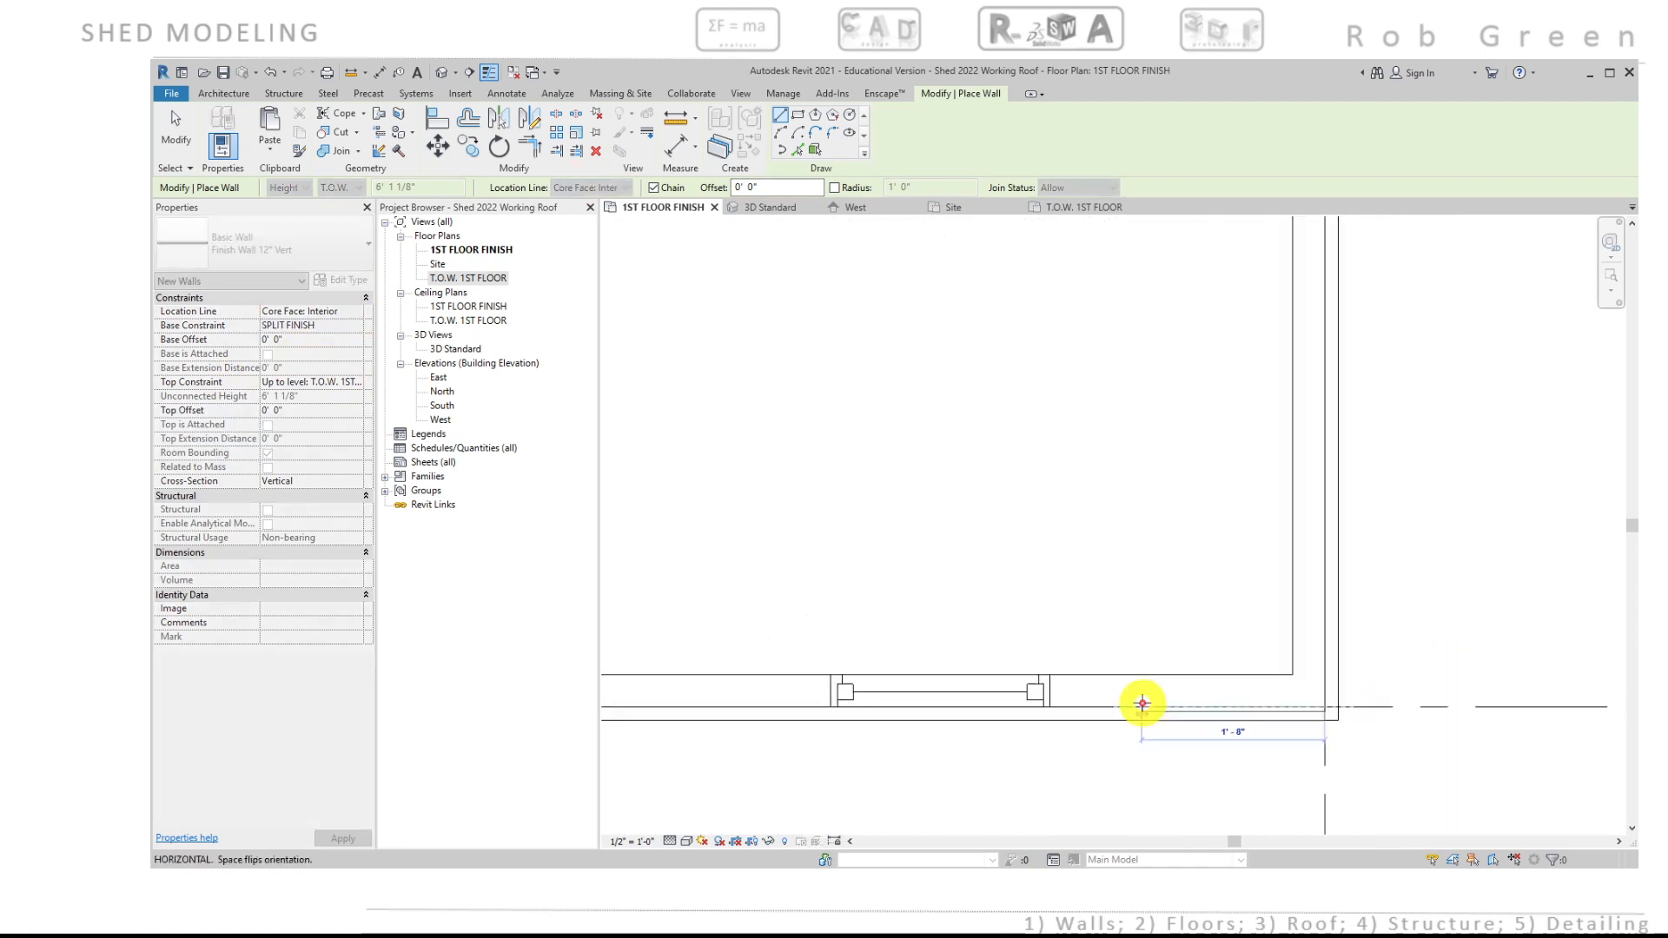
pyautogui.moveTo(640, 708); pyautogui.dragTo(1577, 611, button='middle')
pyautogui.moveTo(772, 511); pyautogui.dragTo(1553, 524, button='middle')
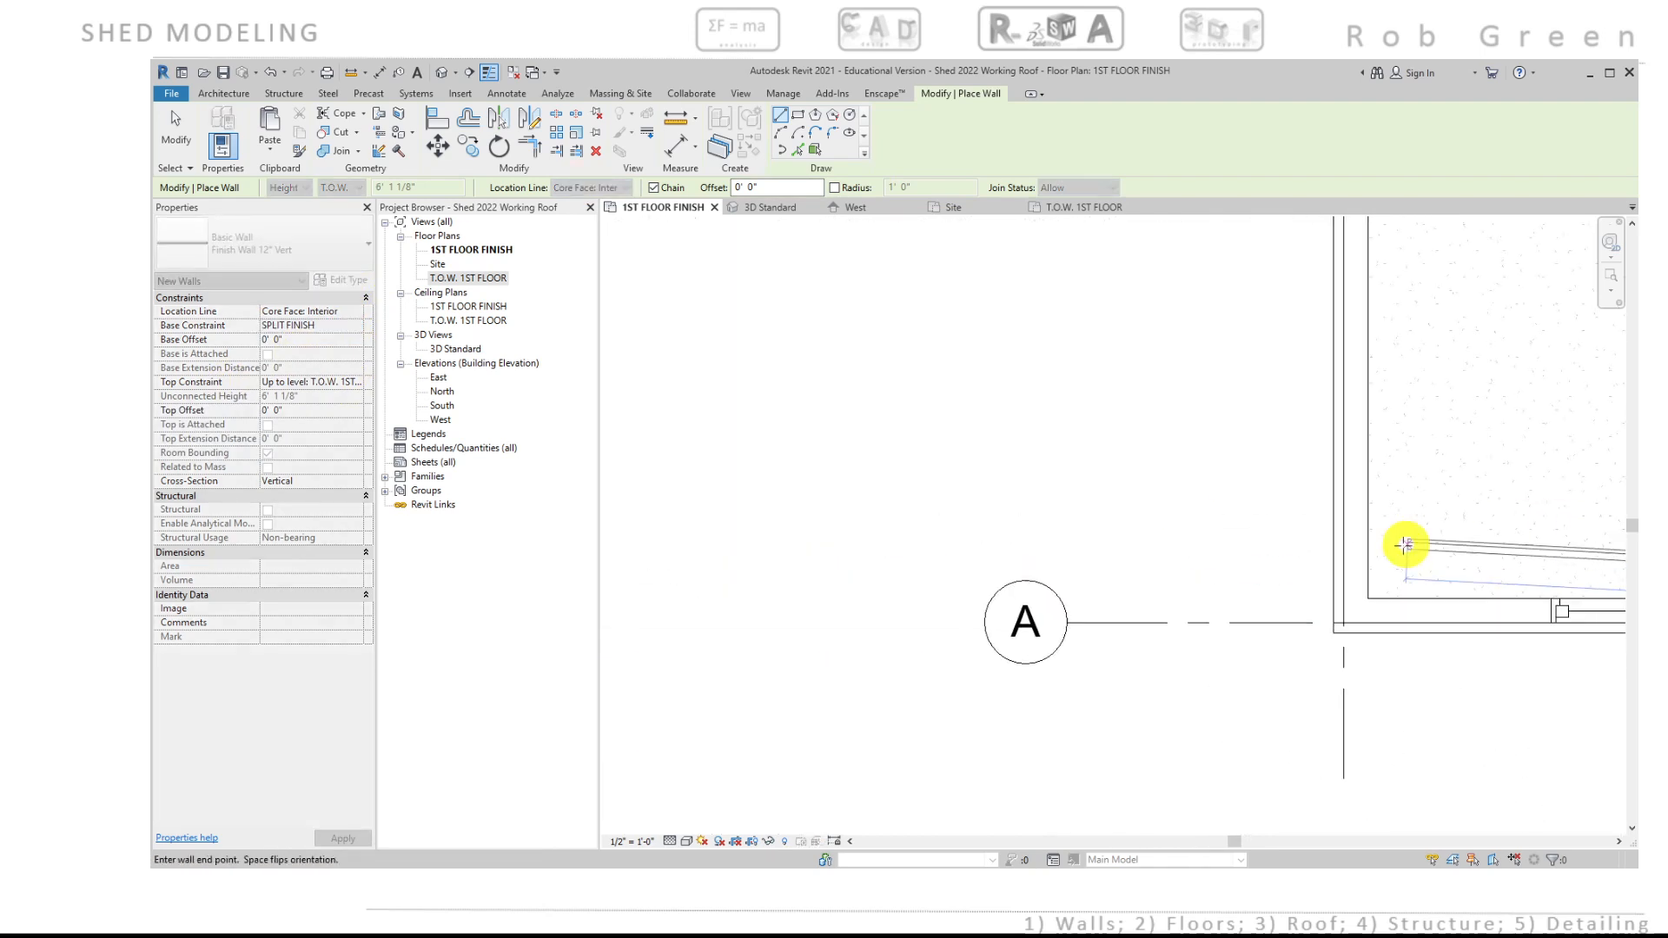
pyautogui.scroll(3, 1403, 594)
pyautogui.click(1311, 634)
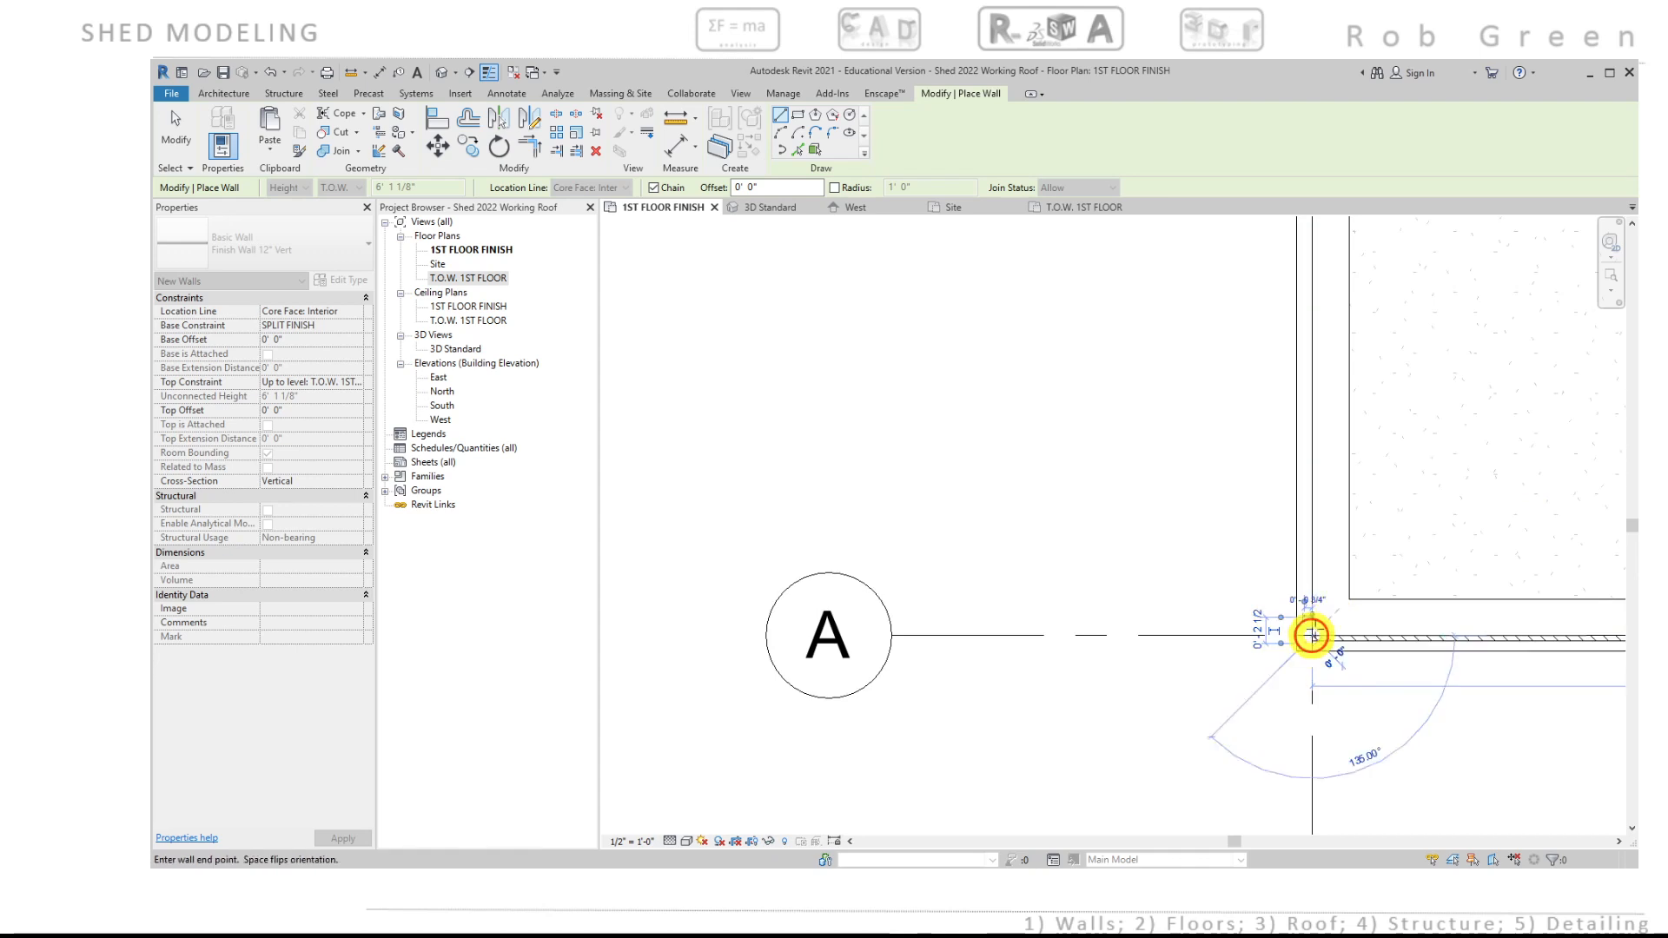
# Step: Continue the Finish Wall 12" Vert chain up the shed's left side to grid B and along grid B to the right corner
pyautogui.scroll(-3, 1318, 582)
pyautogui.moveTo(1315, 373); pyautogui.dragTo(1145, 883, button='middle')
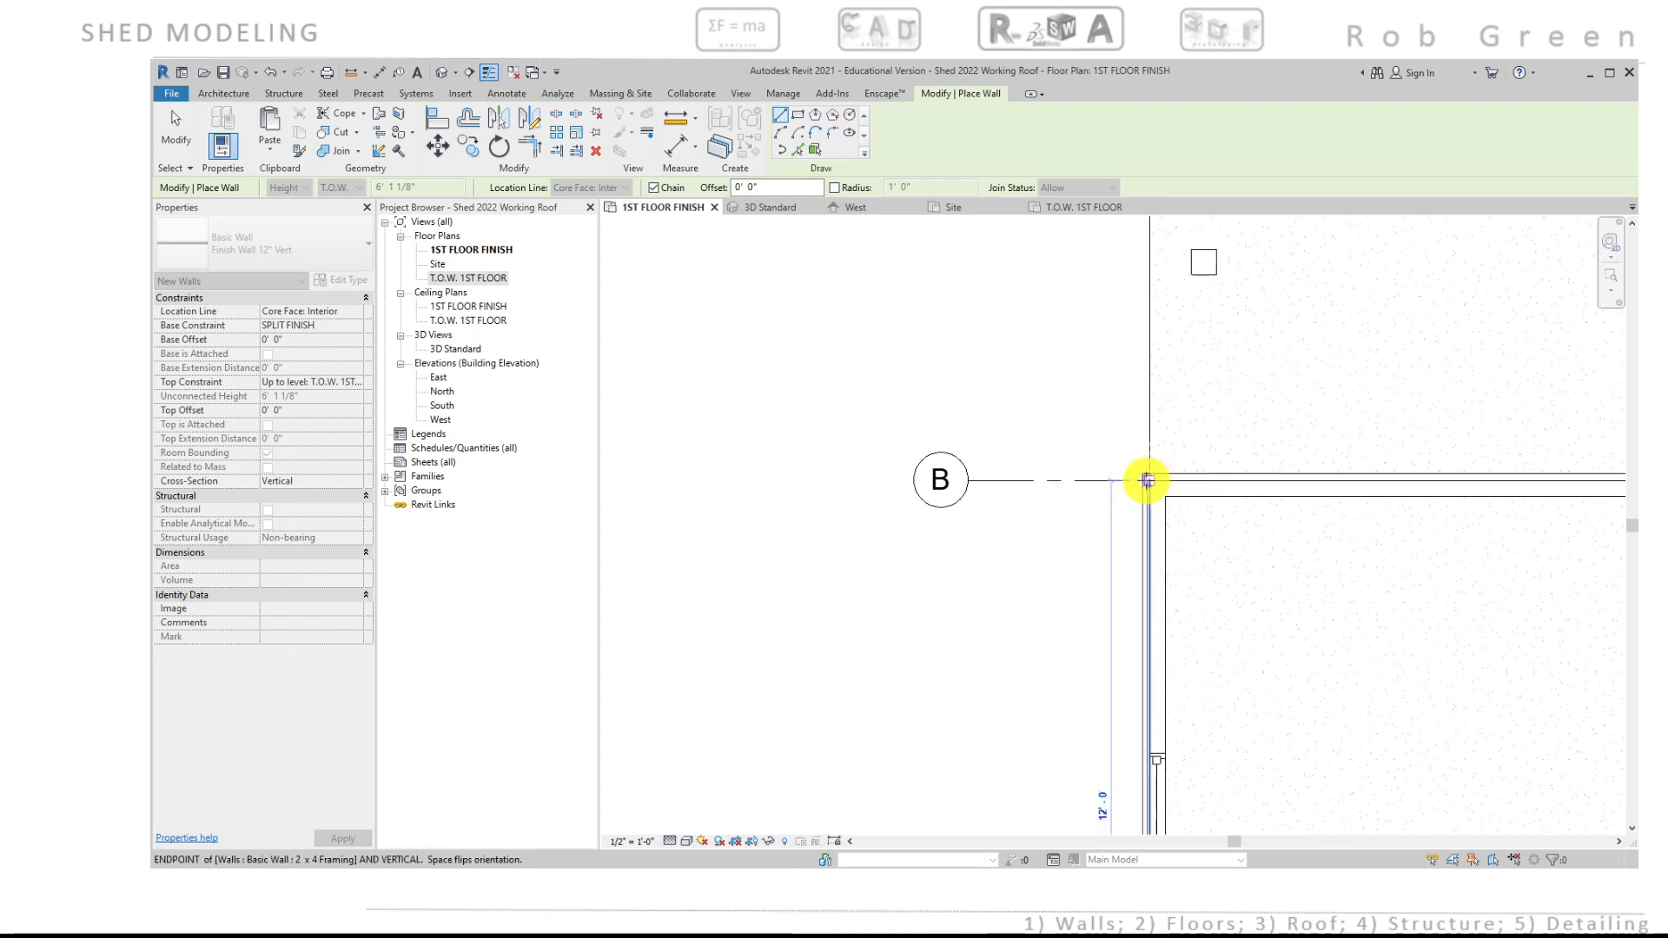
pyautogui.scroll(2, 1149, 476)
pyautogui.click(1146, 479)
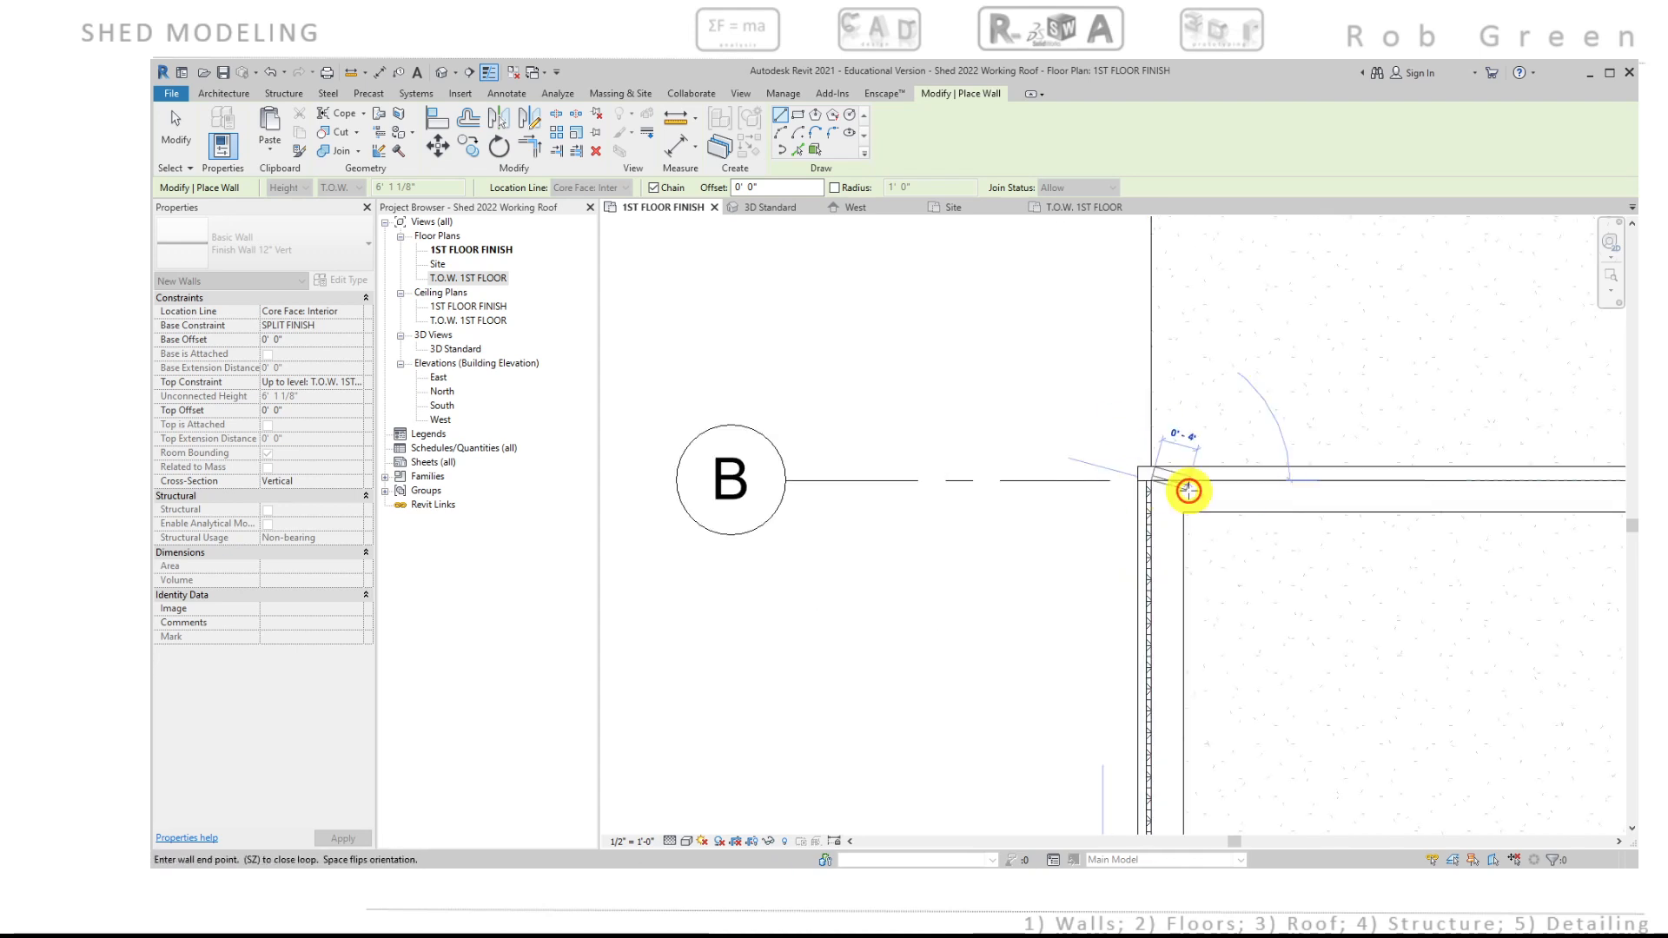
pyautogui.scroll(-3, 1321, 532)
pyautogui.moveTo(1321, 532); pyautogui.dragTo(443, 460, button='middle')
pyautogui.scroll(5, 767, 458)
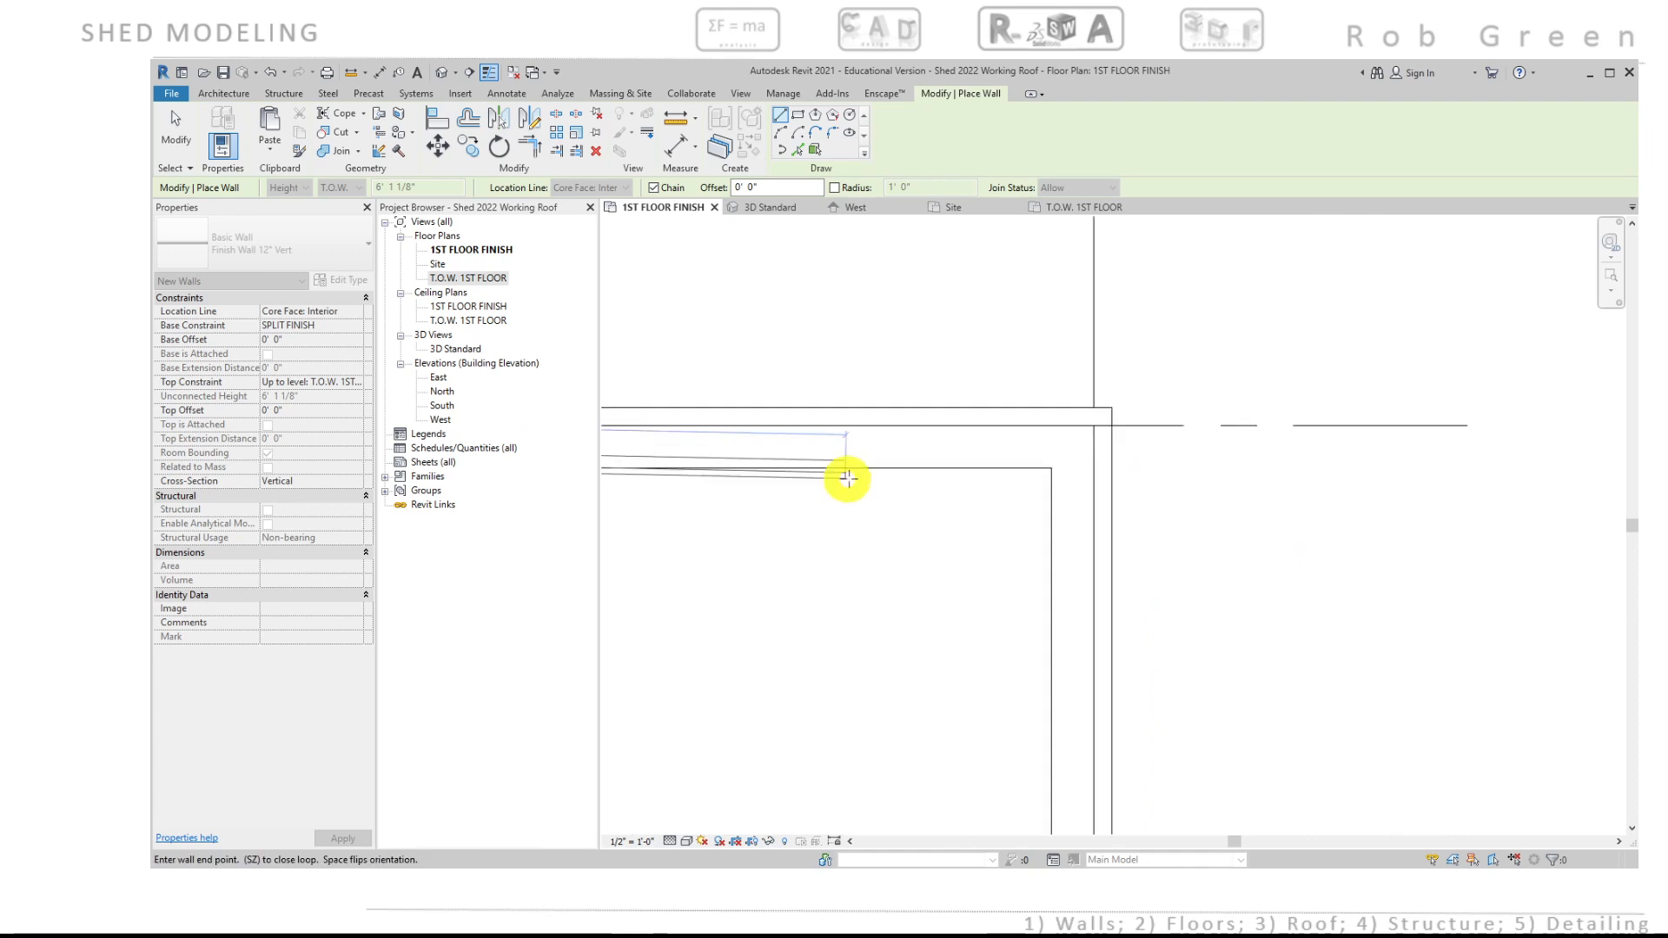
pyautogui.click(1131, 417)
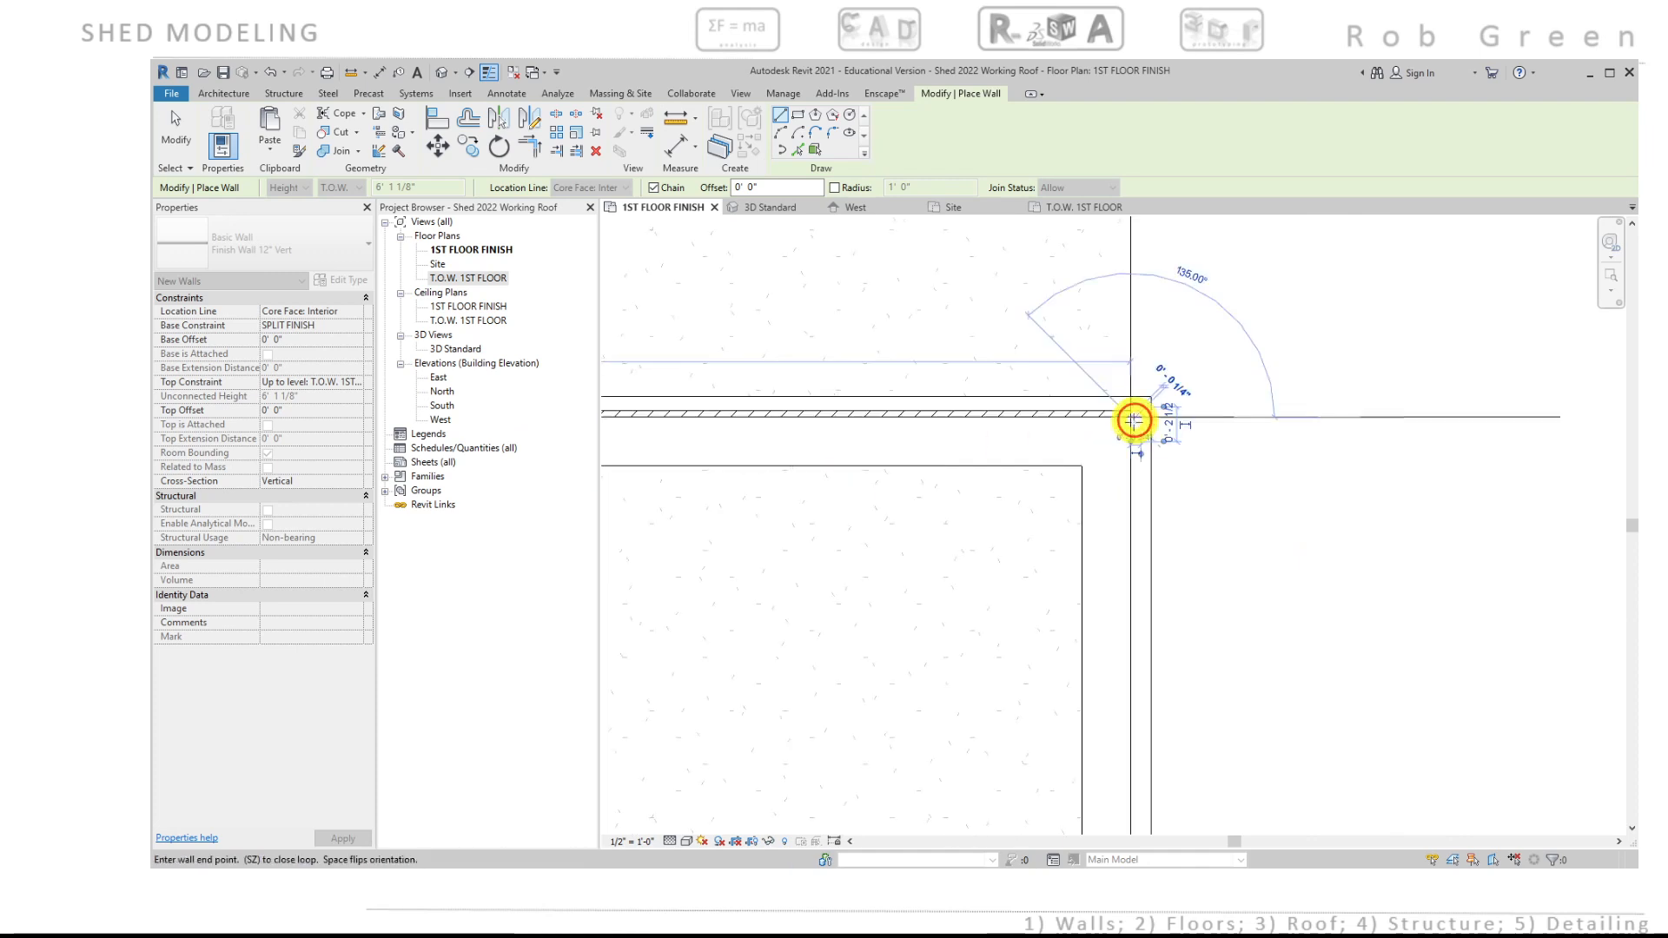
# Step: Draw the last Finish Wall 12" Vert down the shed's right side to the starting corner at grid A and end the chain
pyautogui.scroll(-2, 1112, 543)
pyautogui.moveTo(1116, 691); pyautogui.dragTo(1275, 285, button='middle')
pyautogui.moveTo(1253, 566); pyautogui.dragTo(1314, 265, button='middle')
pyautogui.scroll(5, 1360, 655)
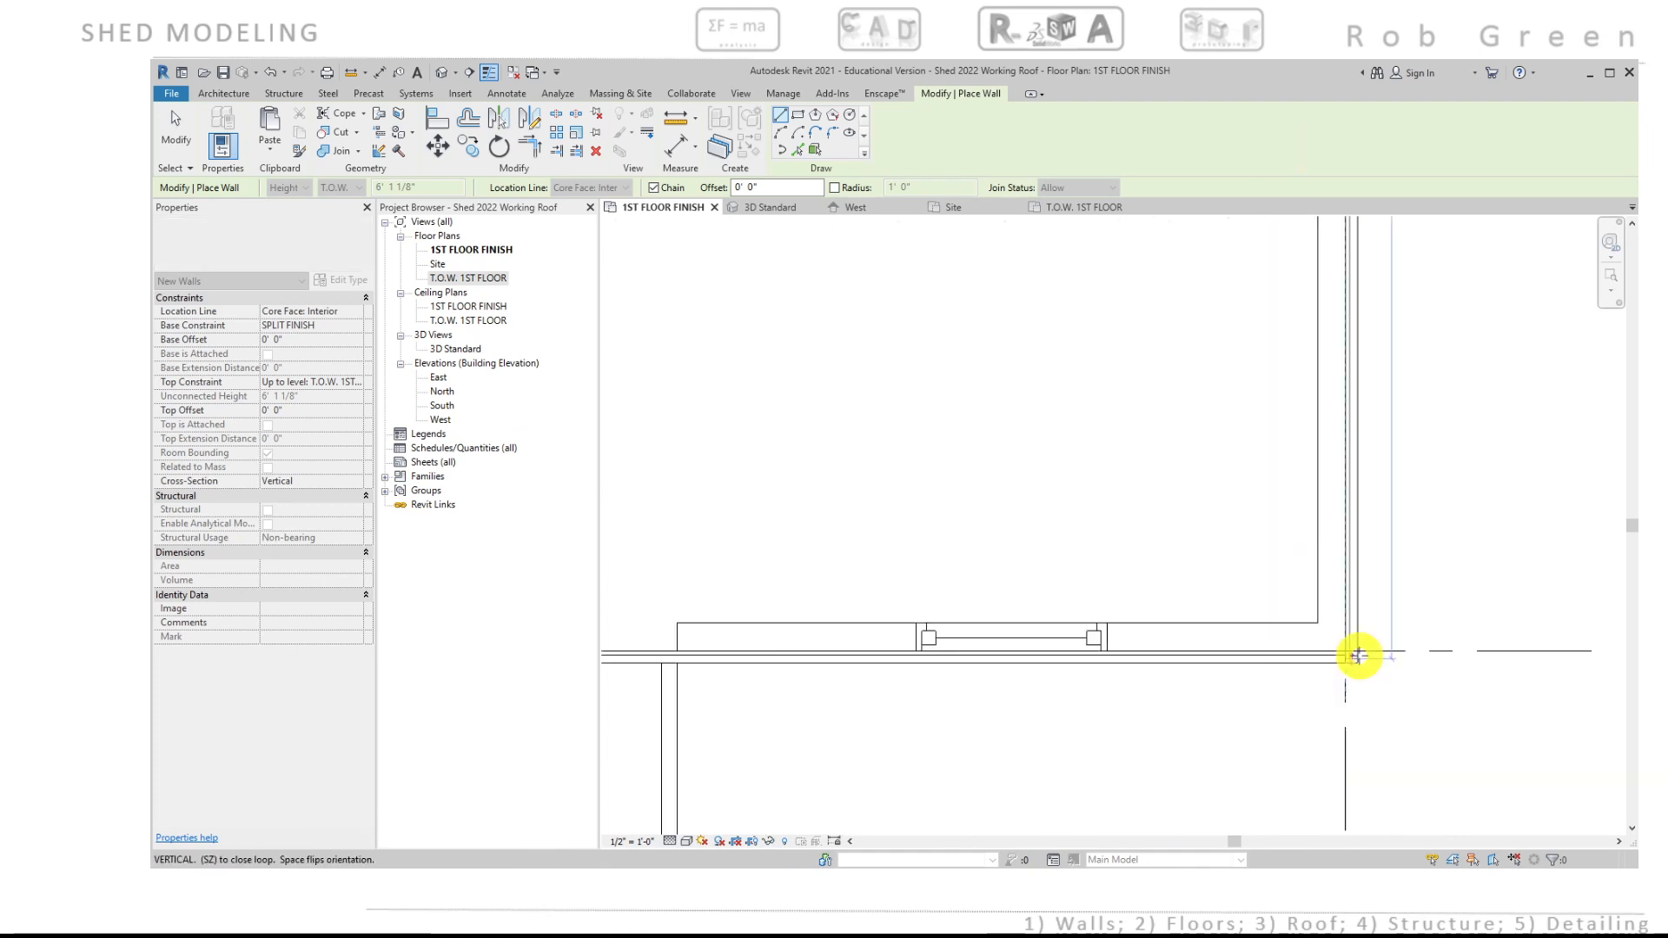
pyautogui.click(1322, 620)
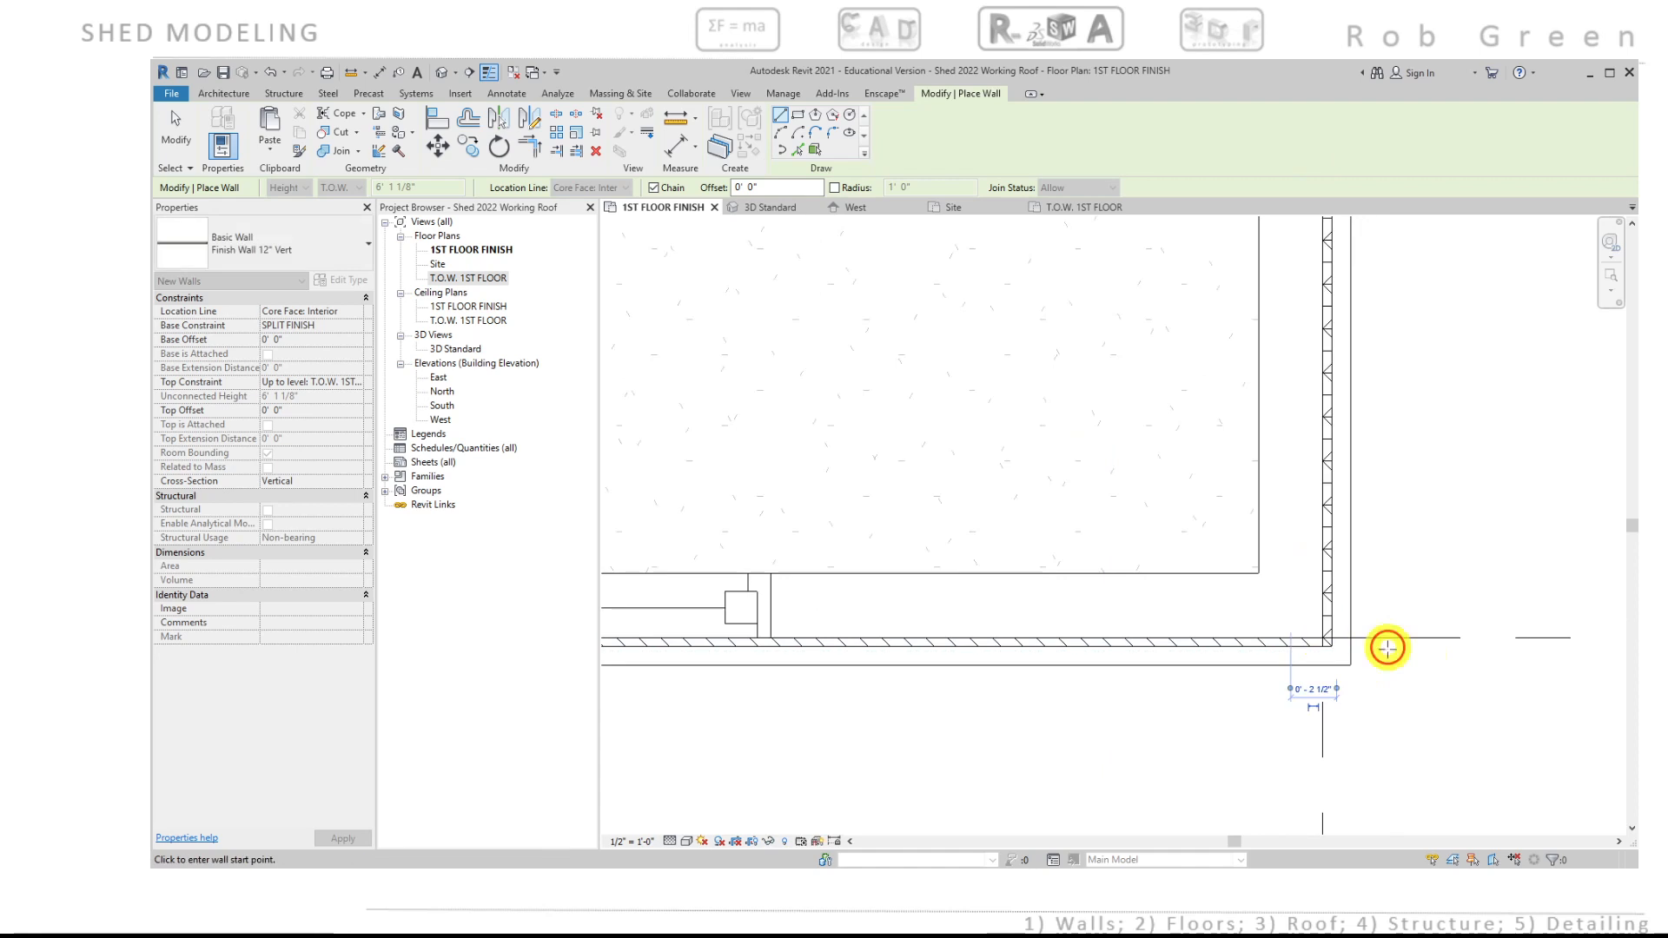
pyautogui.press('Escape')
# Step: Inspect the new vertical siding from the front and left side in the 3D Standard view, and exit wall placement
pyautogui.scroll(-2, 1408, 652)
pyautogui.scroll(-4, 1416, 654)
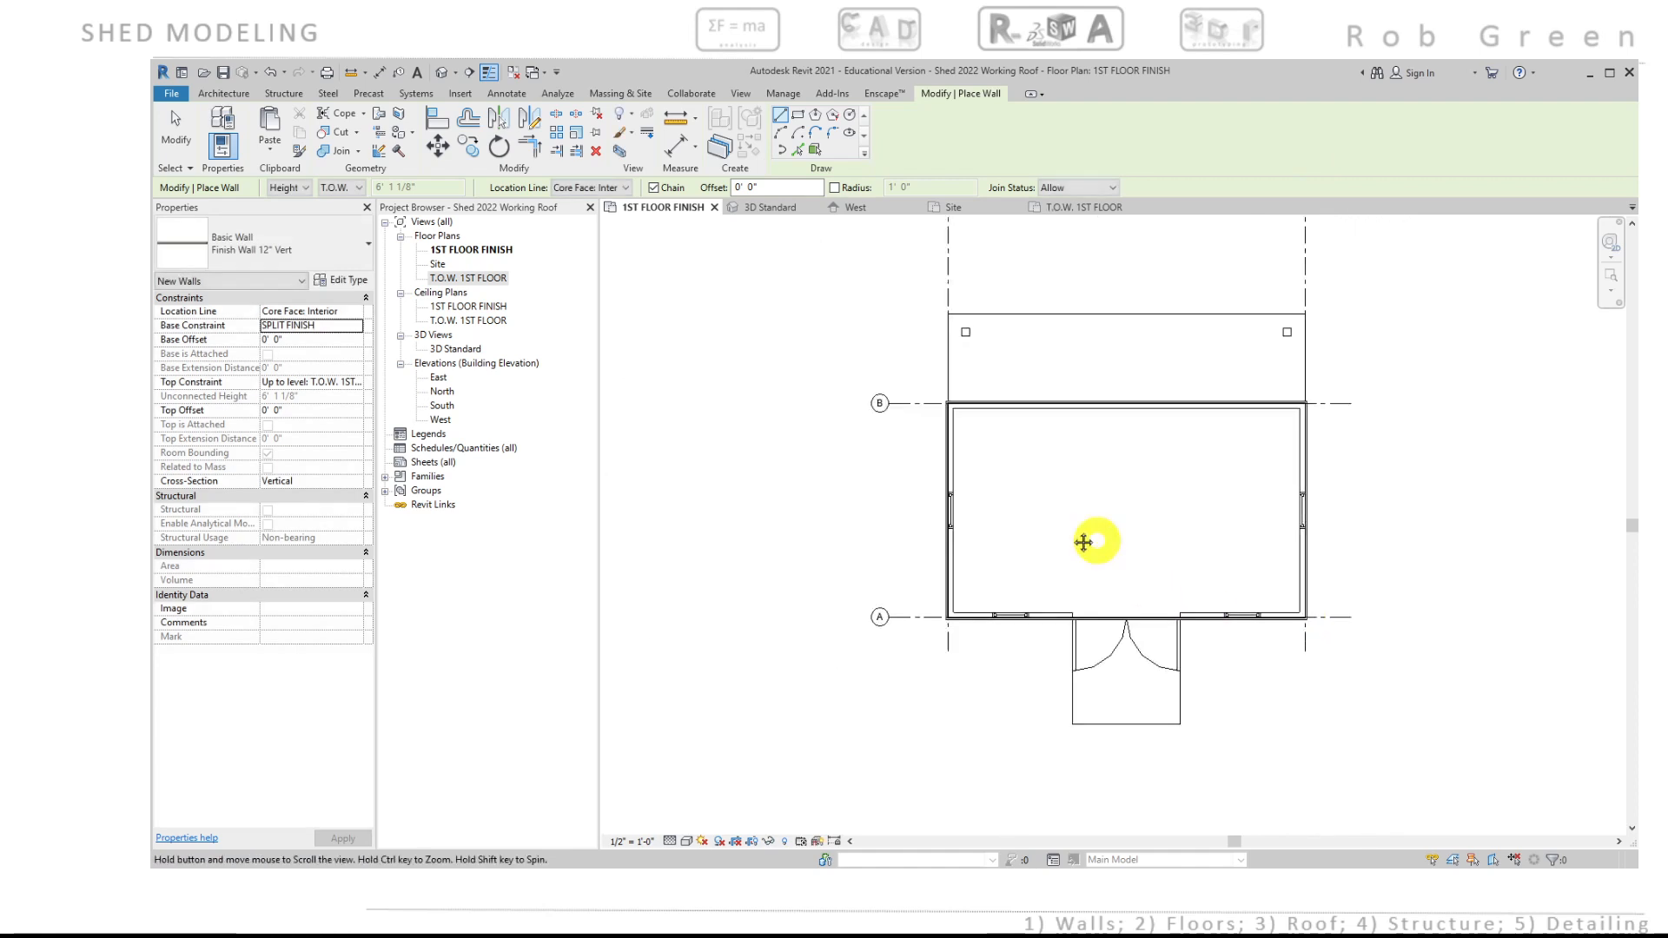
pyautogui.scroll(-1, 1087, 543)
pyautogui.click(763, 211)
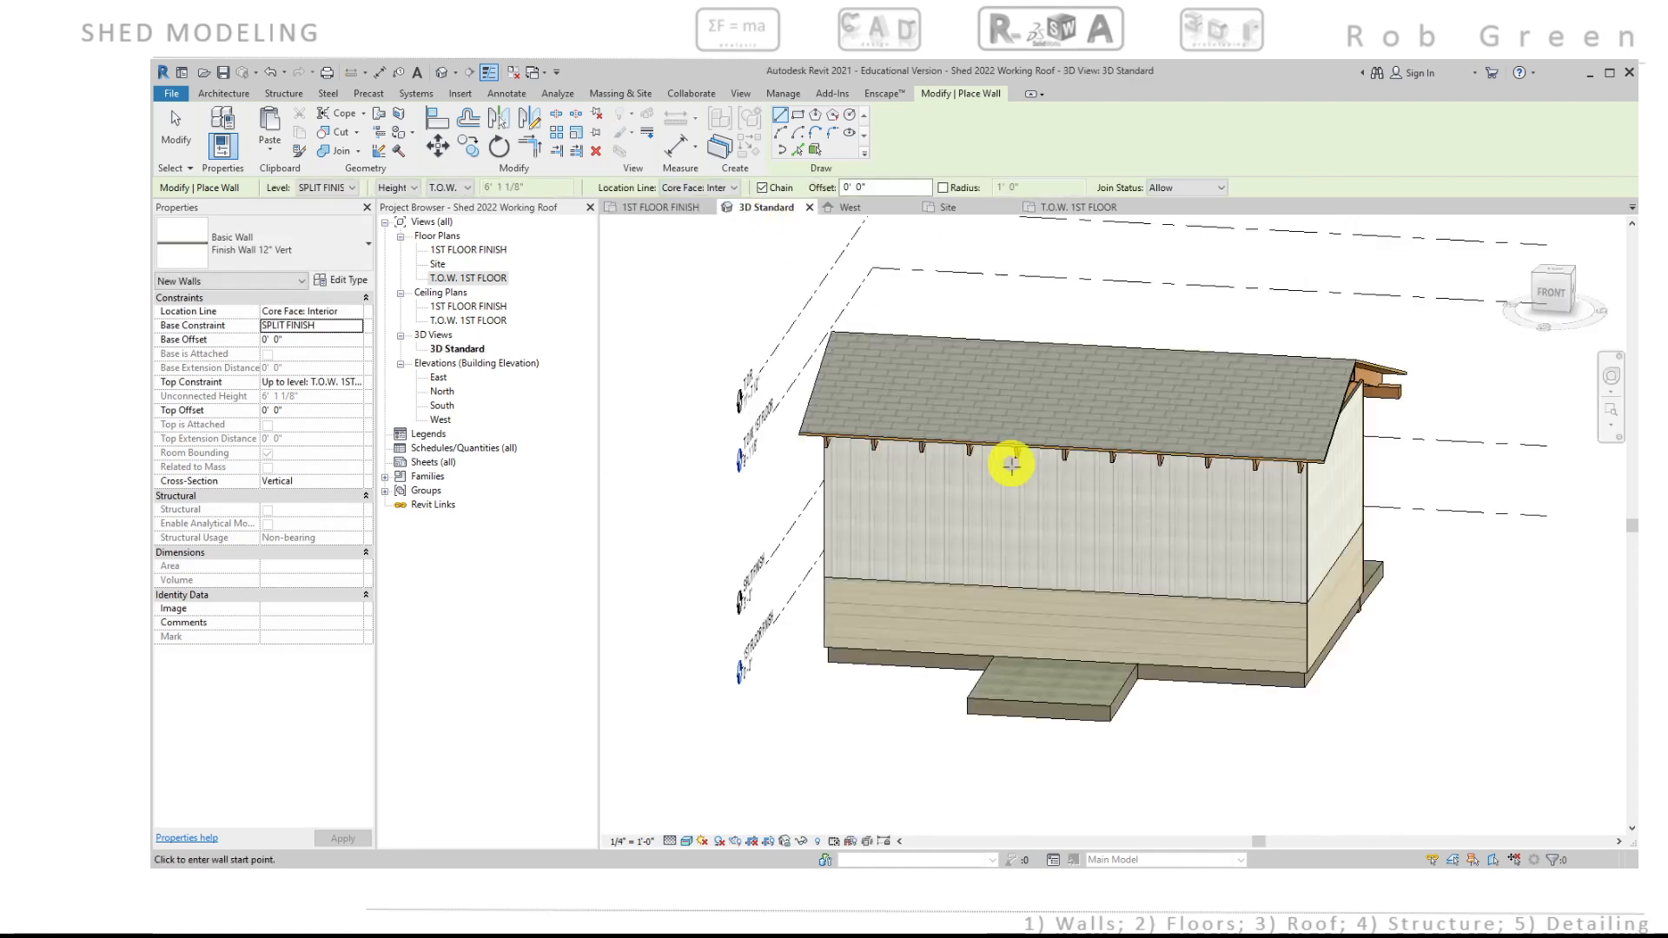
pyautogui.keyDown('shift'); pyautogui.moveTo(1198, 551); pyautogui.dragTo(1370, 573, button='middle'); pyautogui.keyUp('shift')
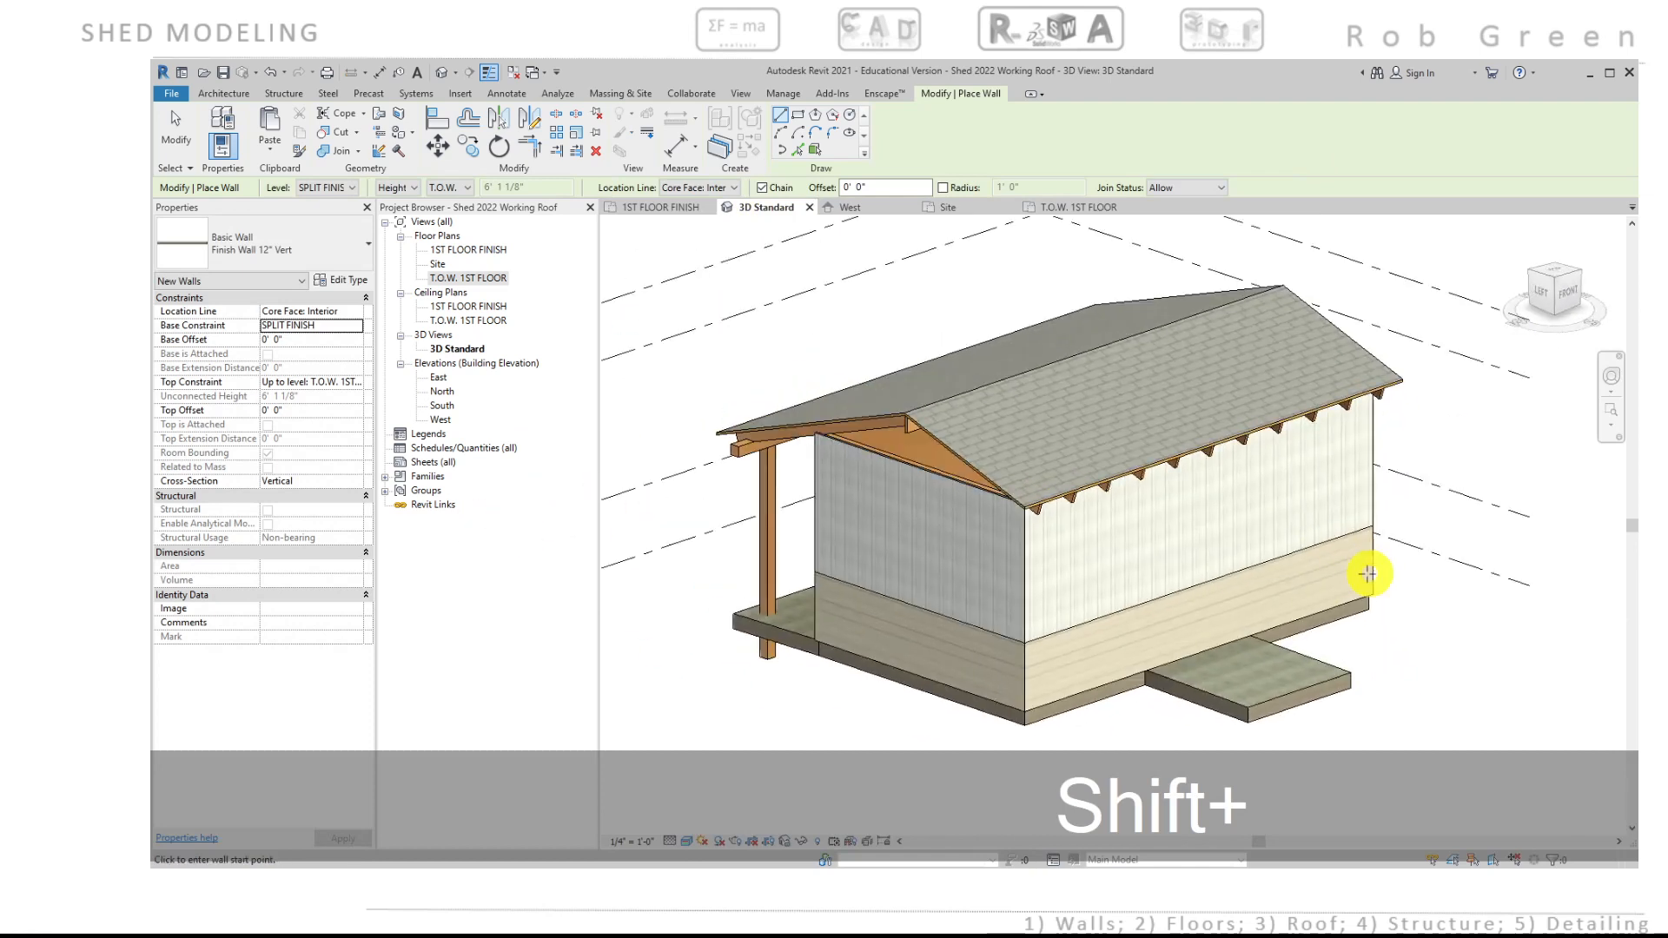
pyautogui.press('Escape')
pyautogui.press('Escape')
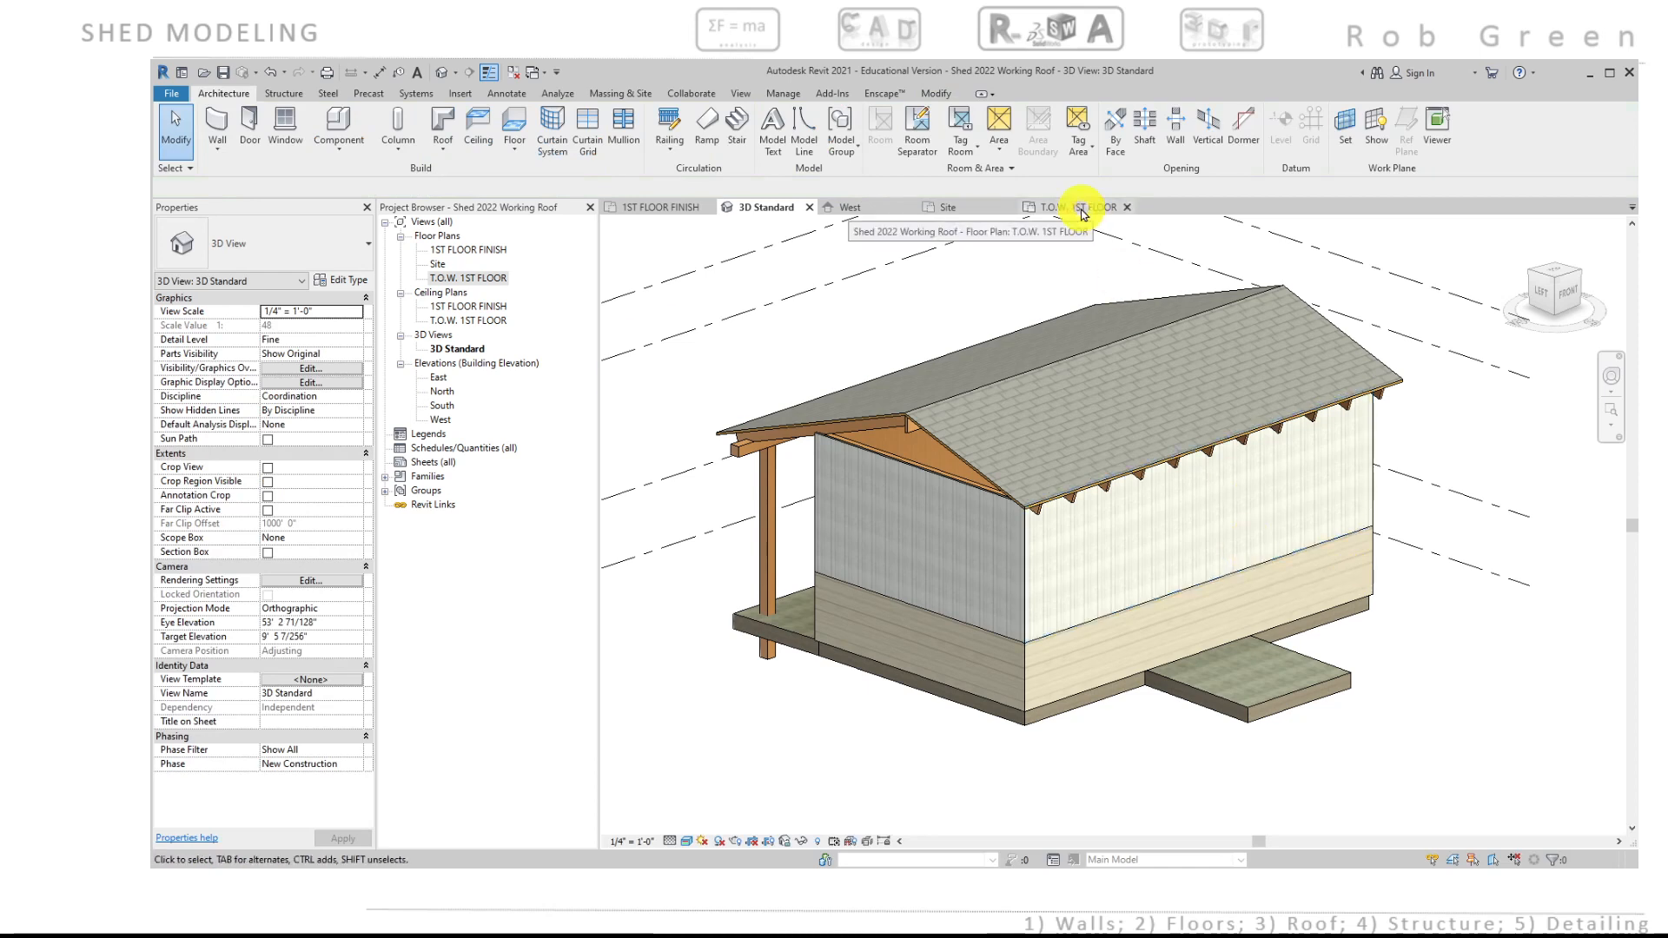
# Step: In the 1ST FLOOR FINISH plan, join the front structural wall with the Finish Wall 12" Vert along grid A and check it in 3D Standard
pyautogui.click(663, 207)
pyautogui.scroll(5, 1015, 610)
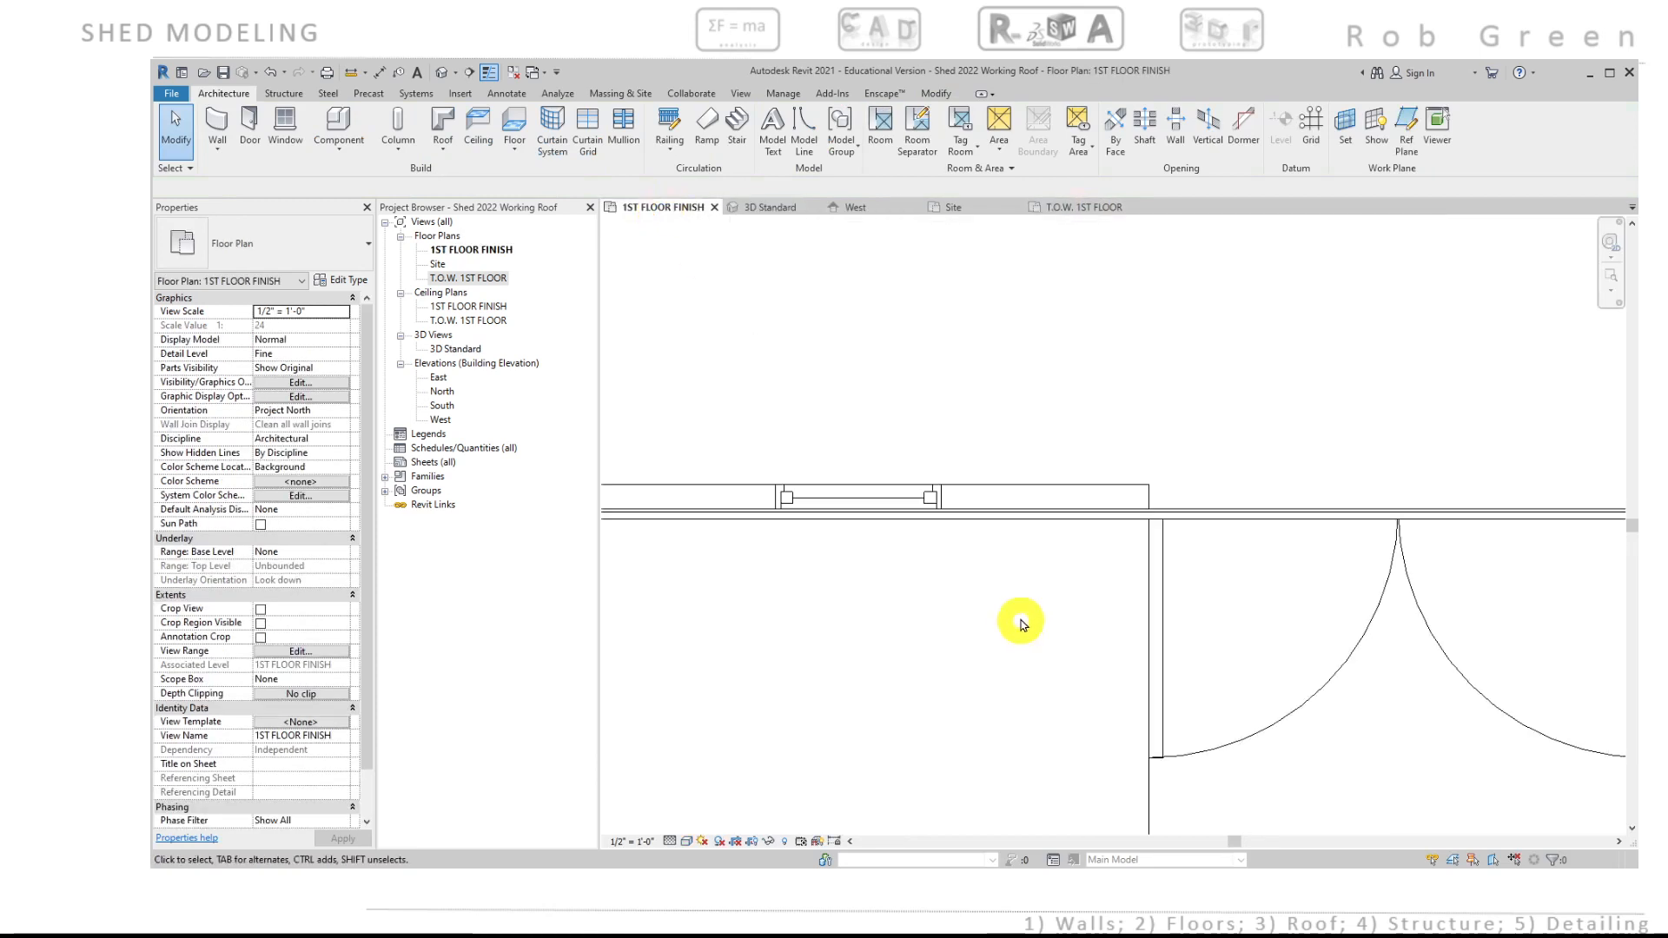
pyautogui.click(928, 95)
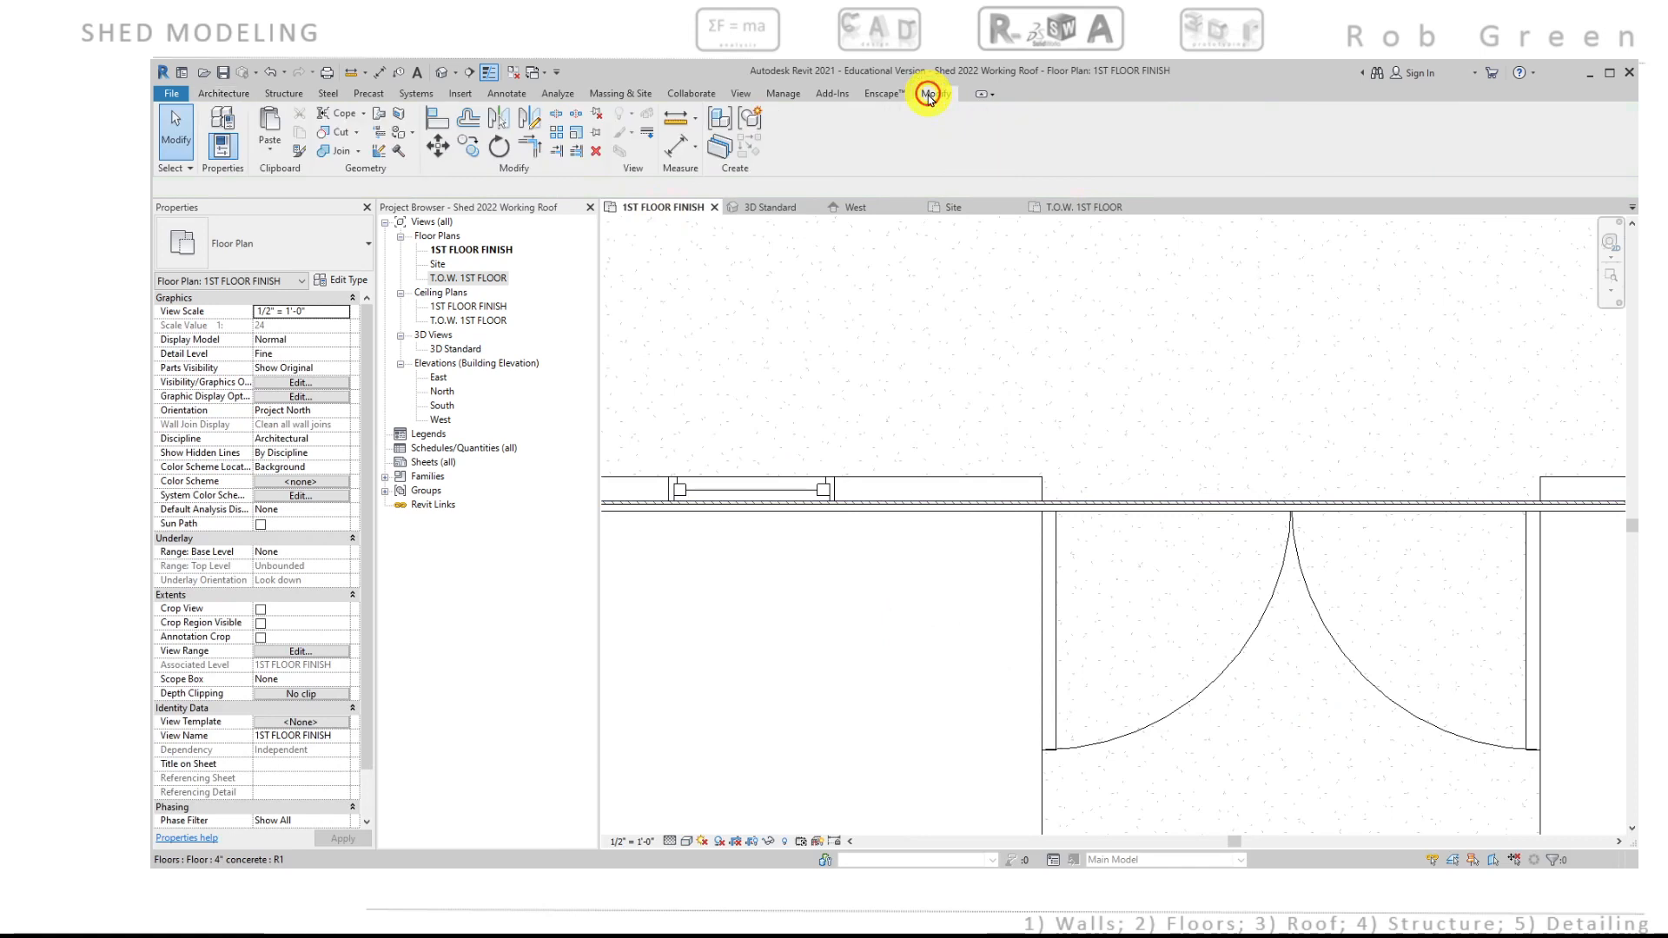
pyautogui.click(356, 152)
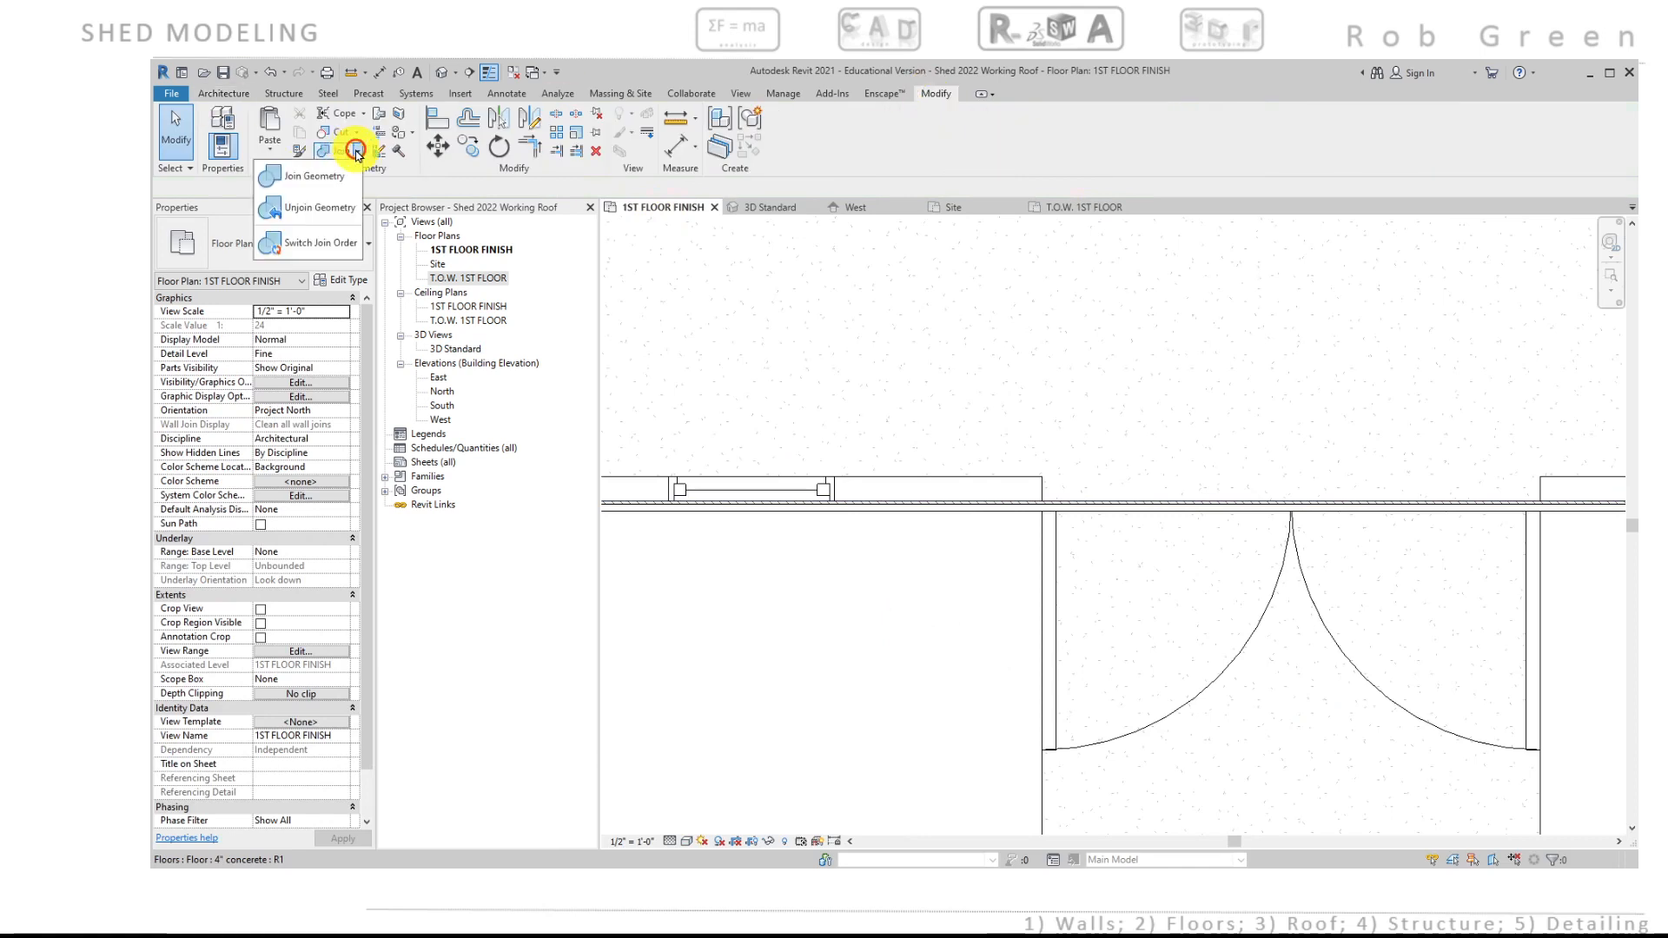
pyautogui.click(313, 177)
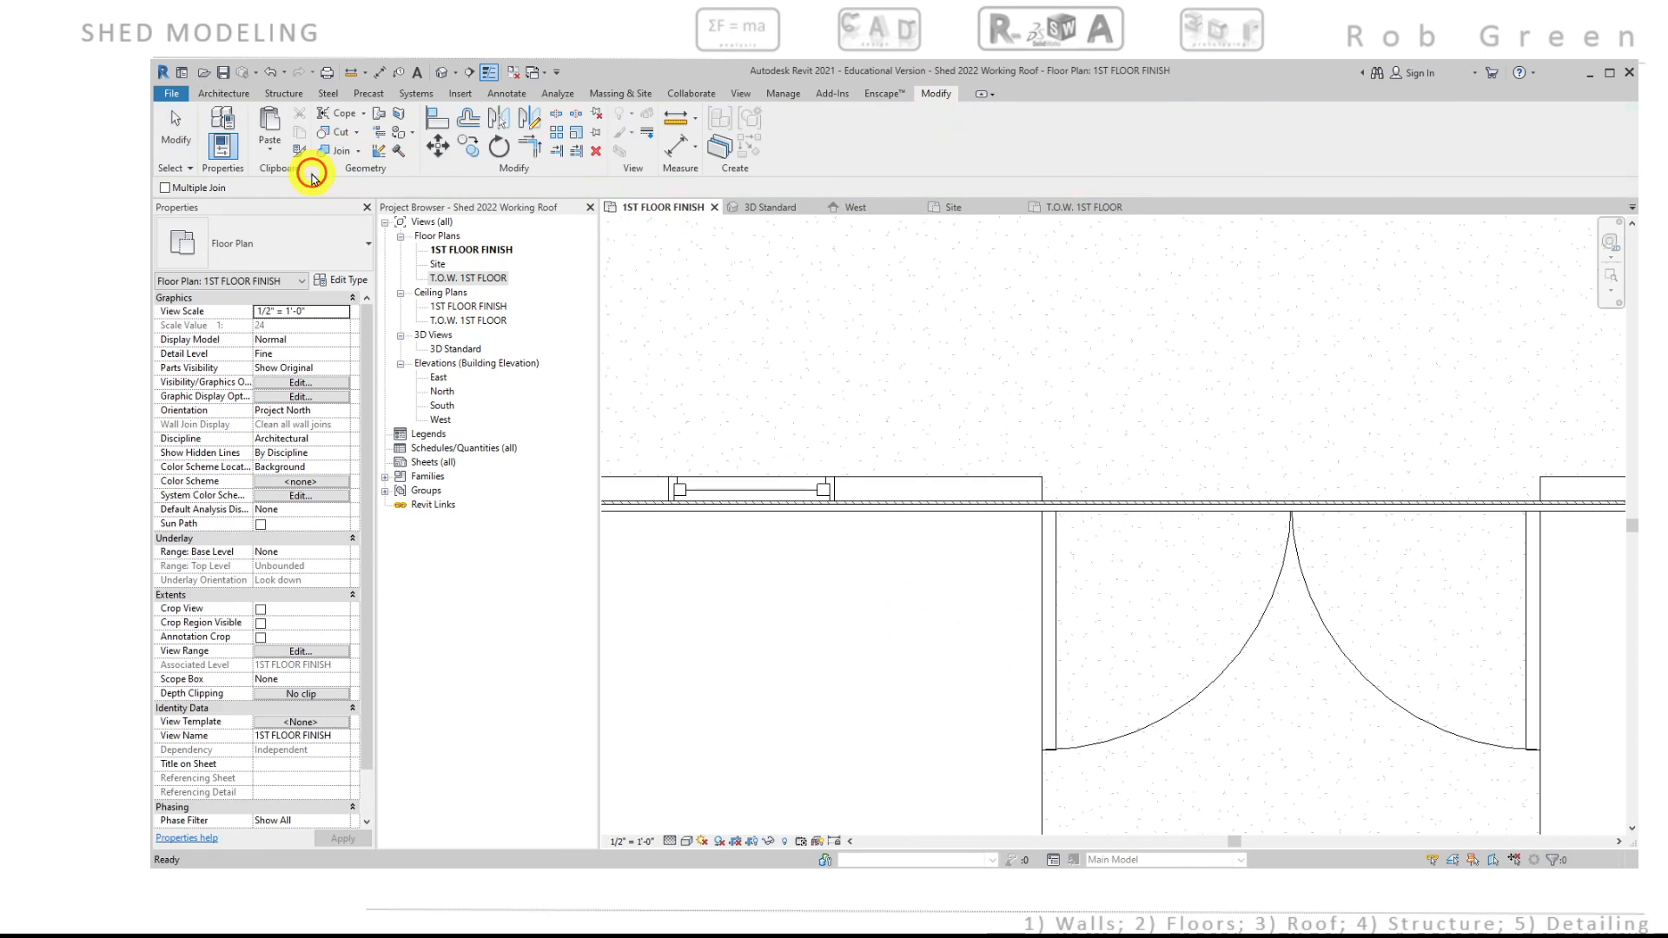
pyautogui.click(989, 479)
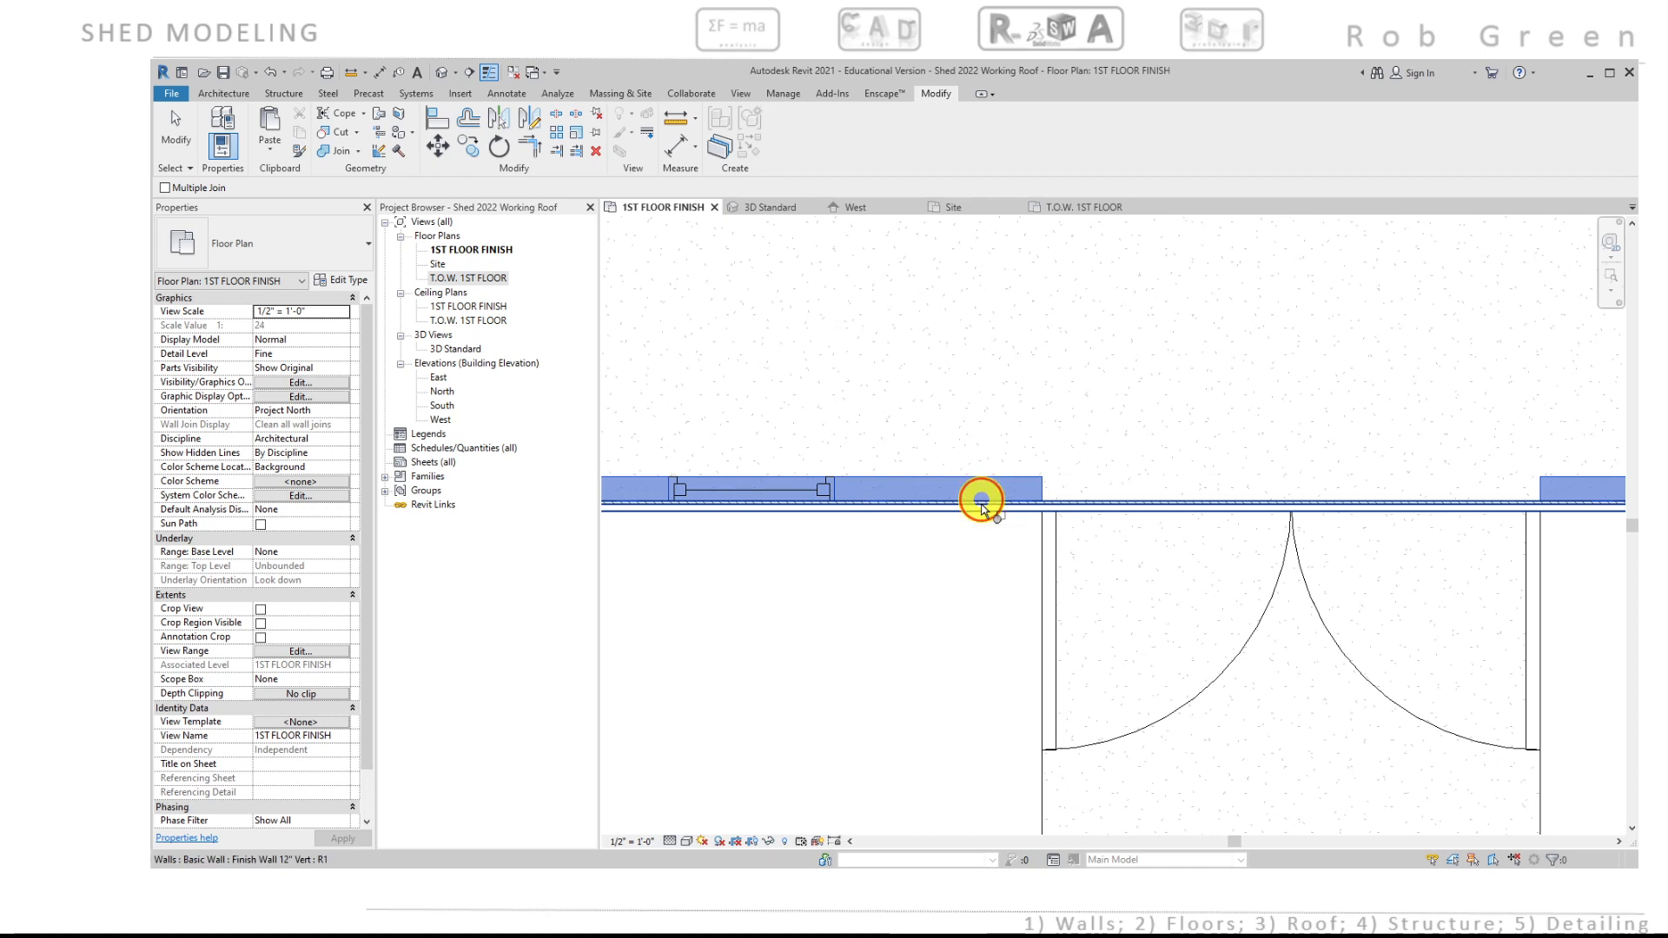
pyautogui.click(981, 507)
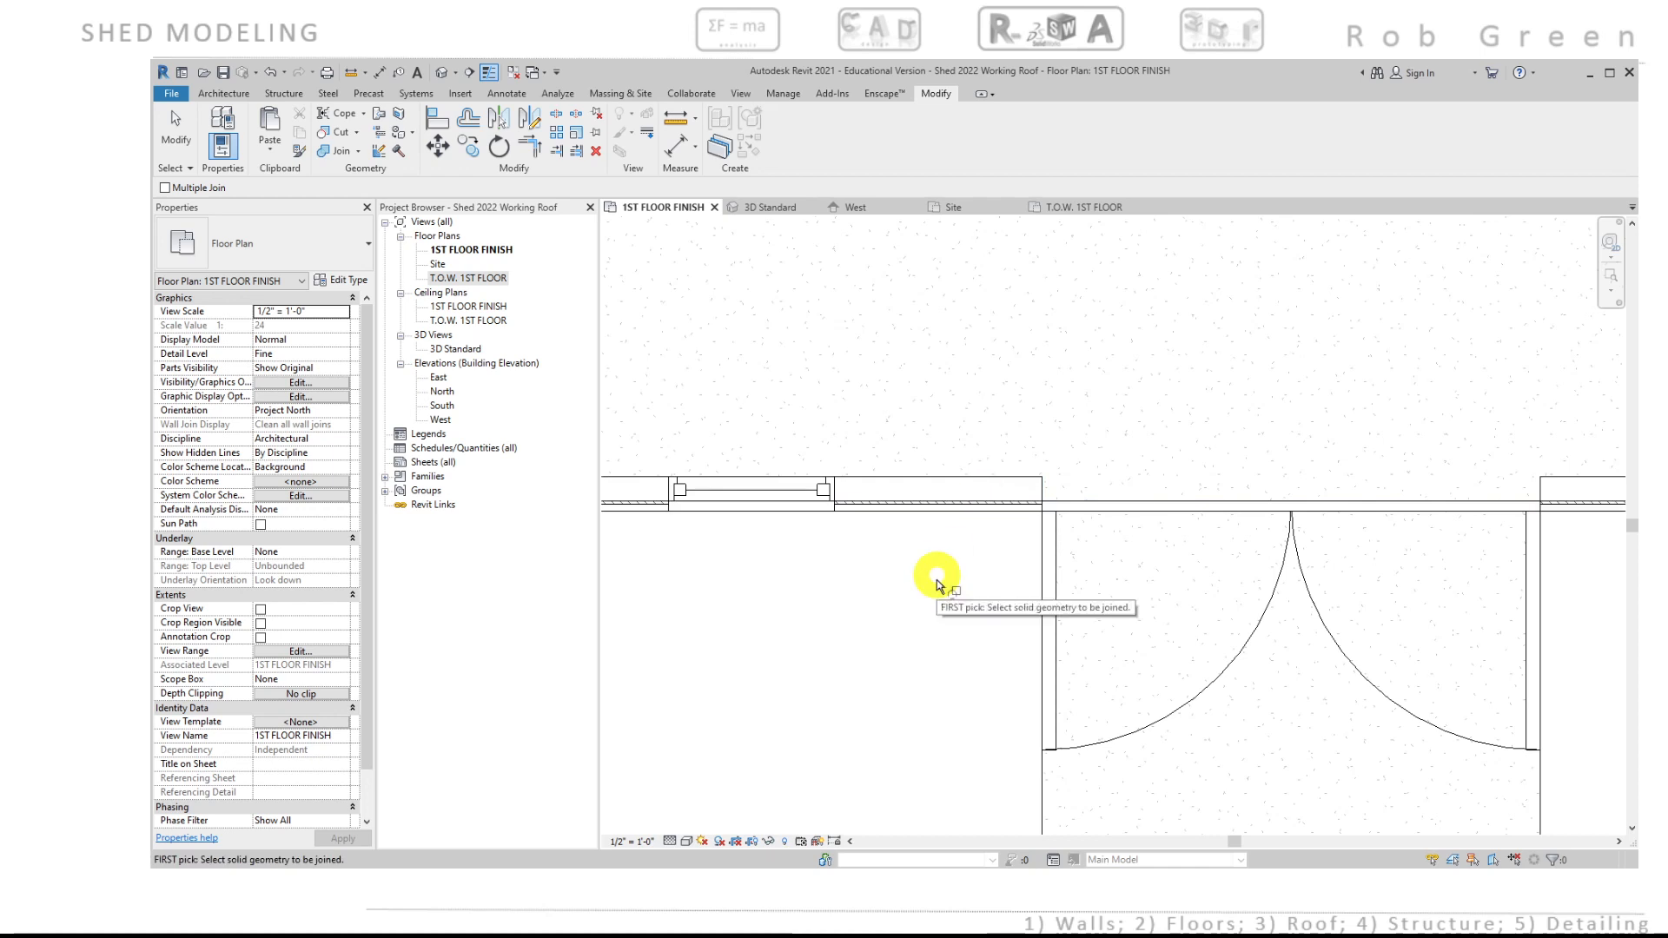
pyautogui.moveTo(936, 580); pyautogui.dragTo(817, 569, button='middle')
pyautogui.press('Escape')
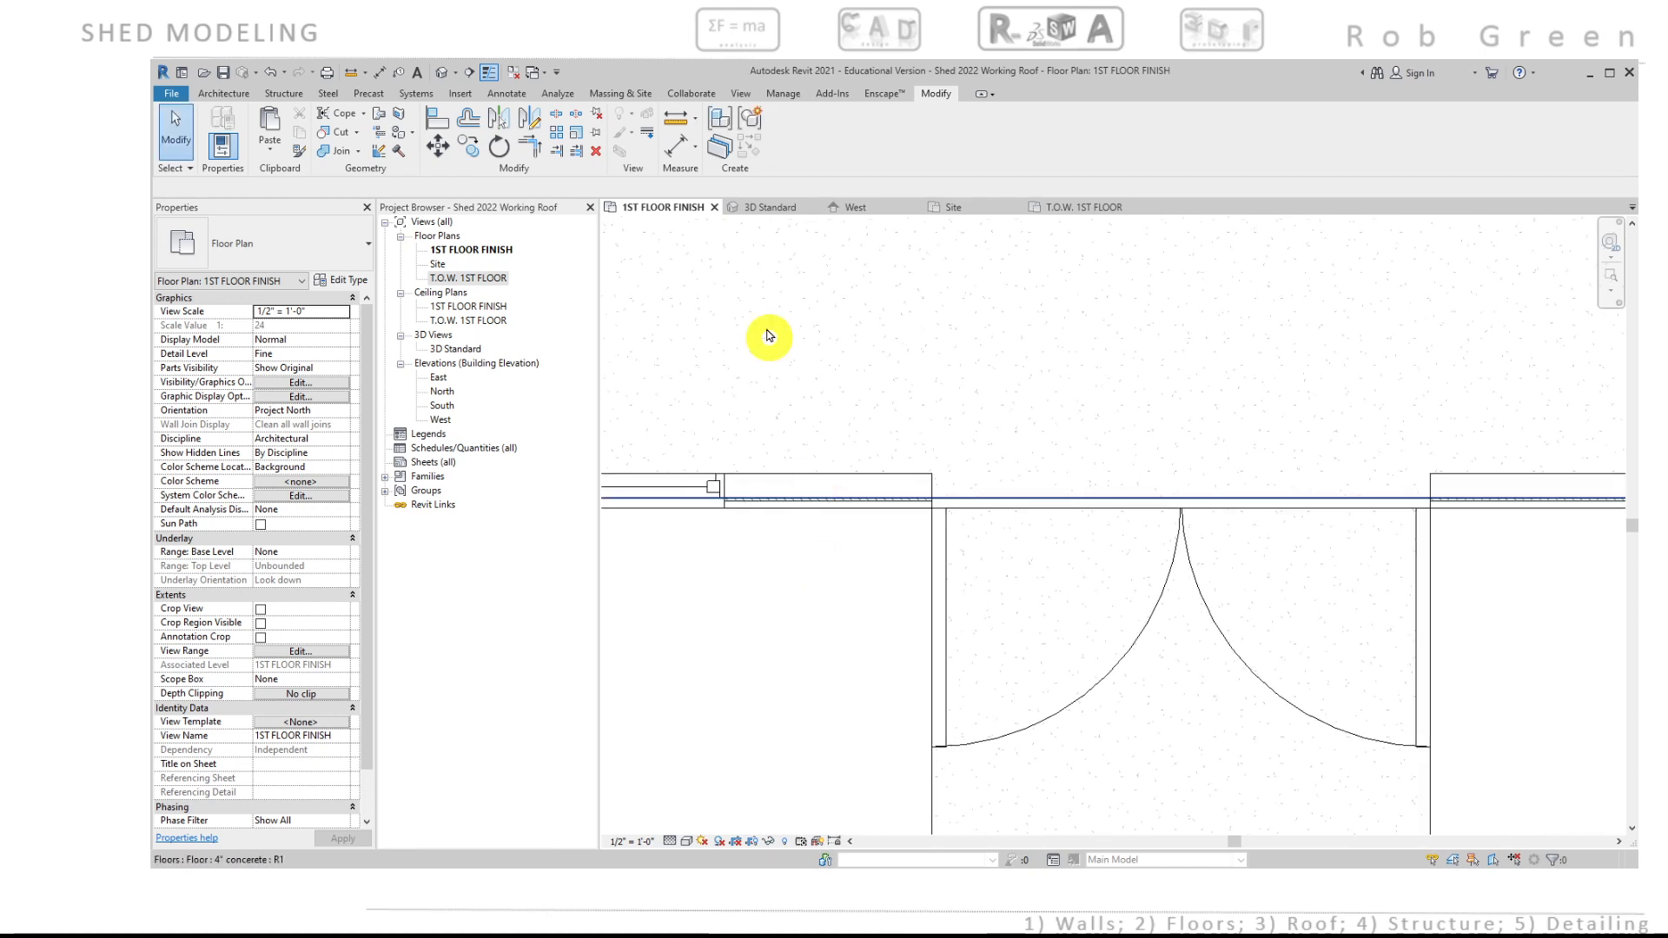
pyautogui.click(770, 207)
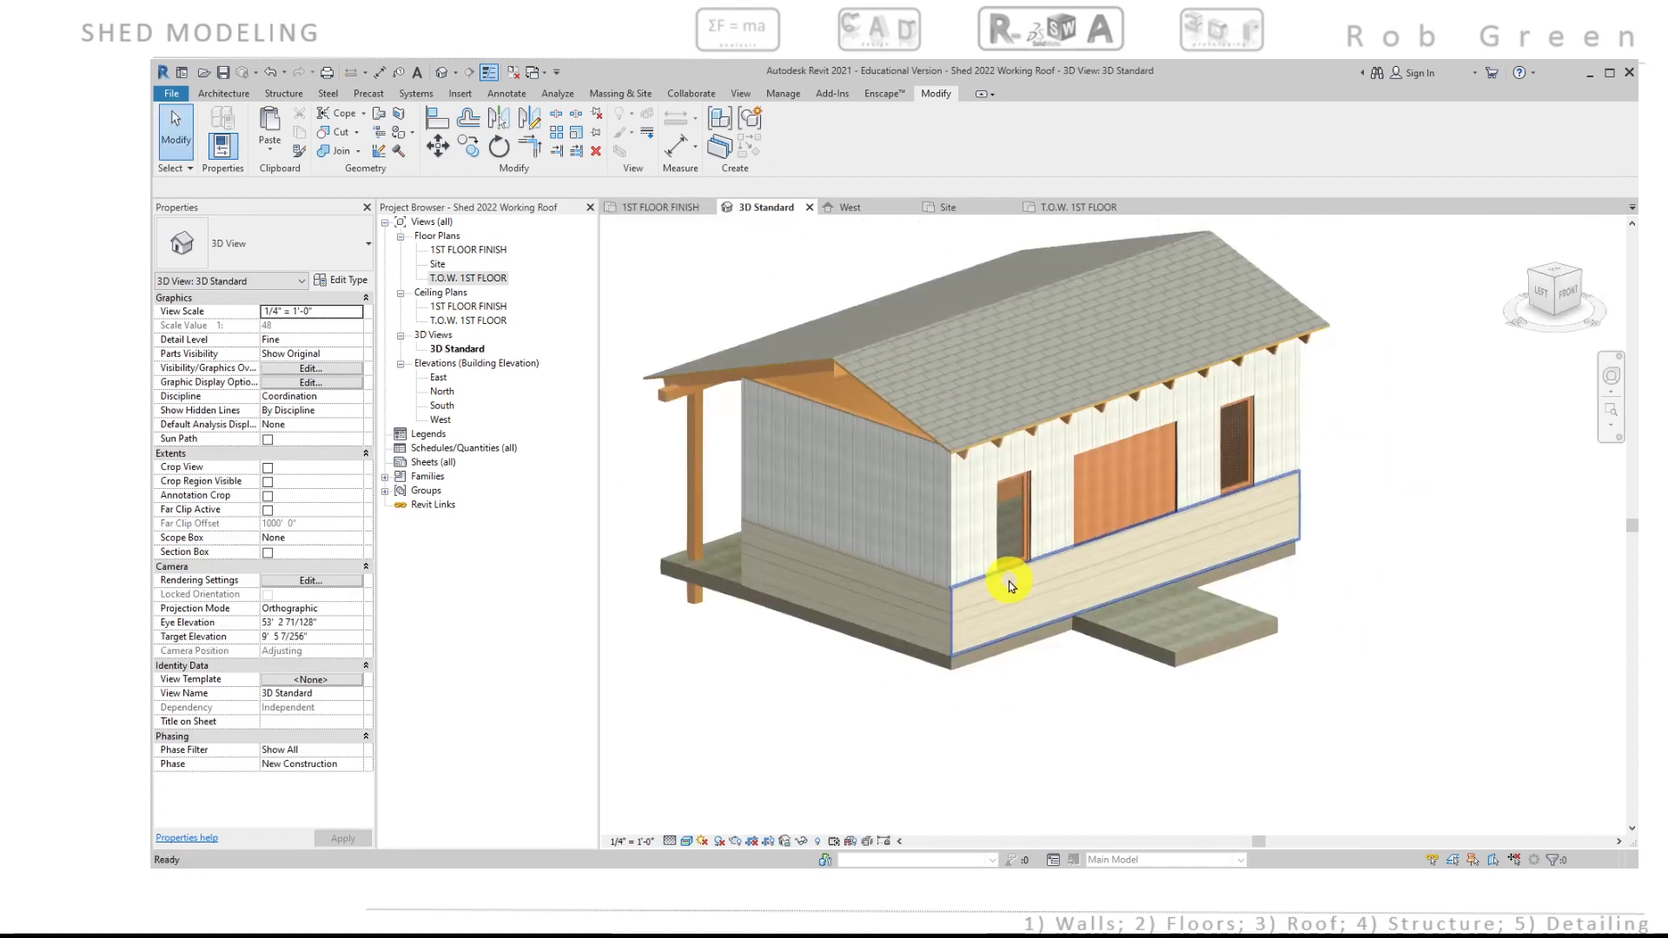
pyautogui.scroll(3, 1008, 581)
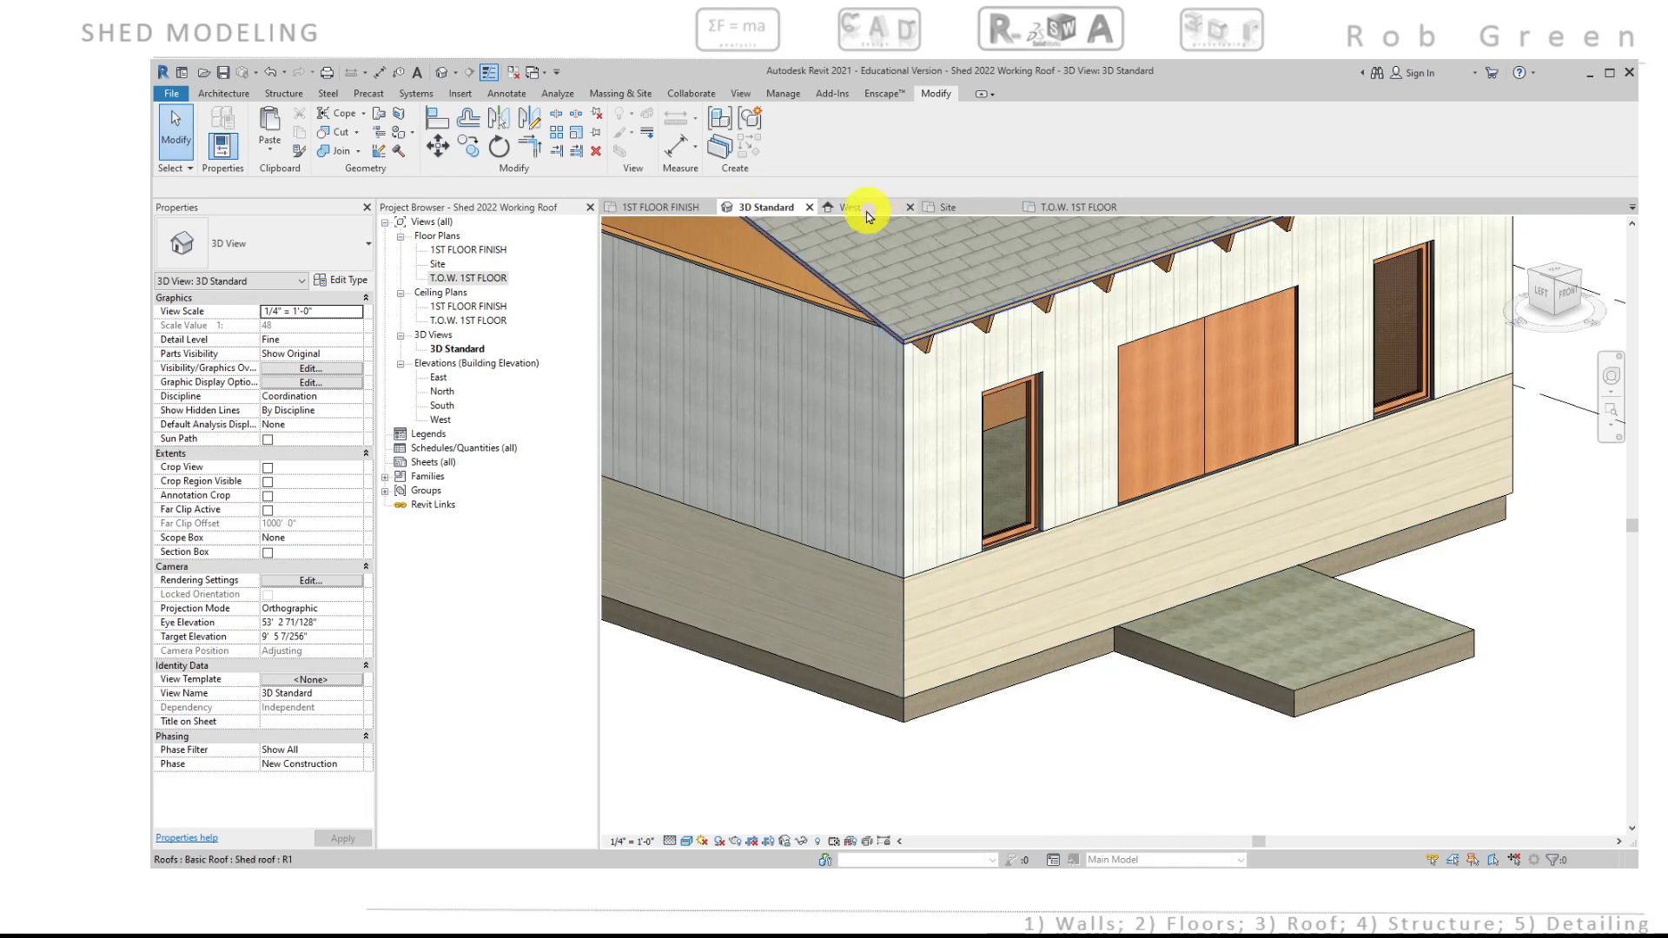
# Step: Join the front structural wall with the Finish Wall 6" Horiz at the double door and check the opening in the 3D Standard view
pyautogui.click(666, 208)
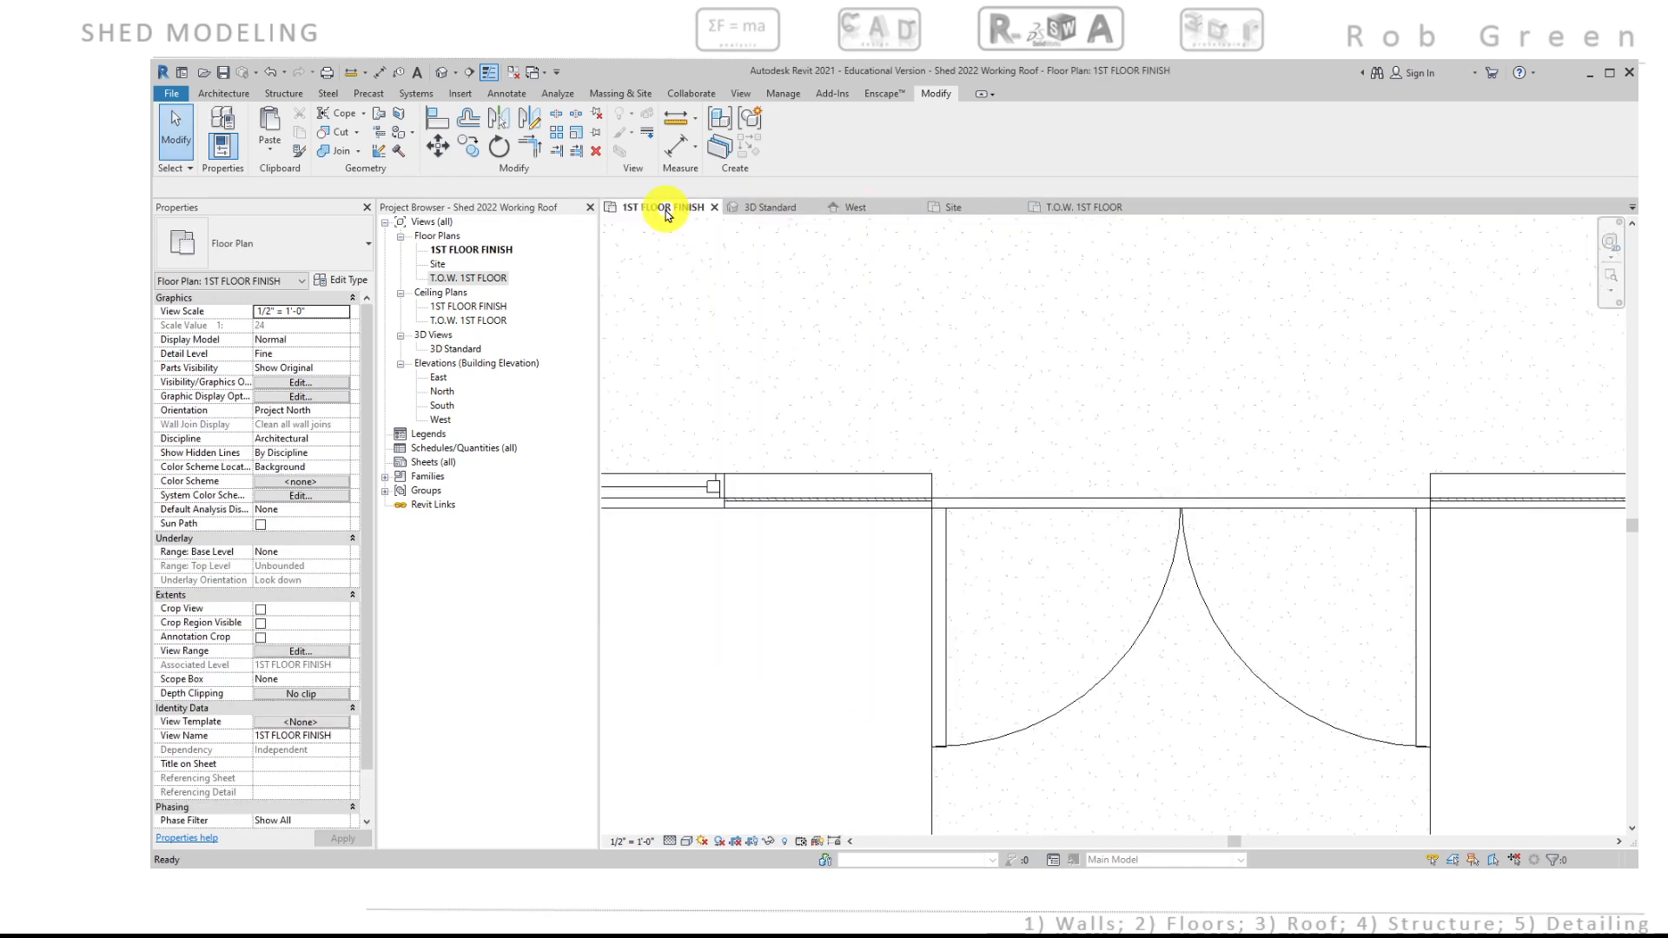
pyautogui.click(359, 152)
pyautogui.click(329, 175)
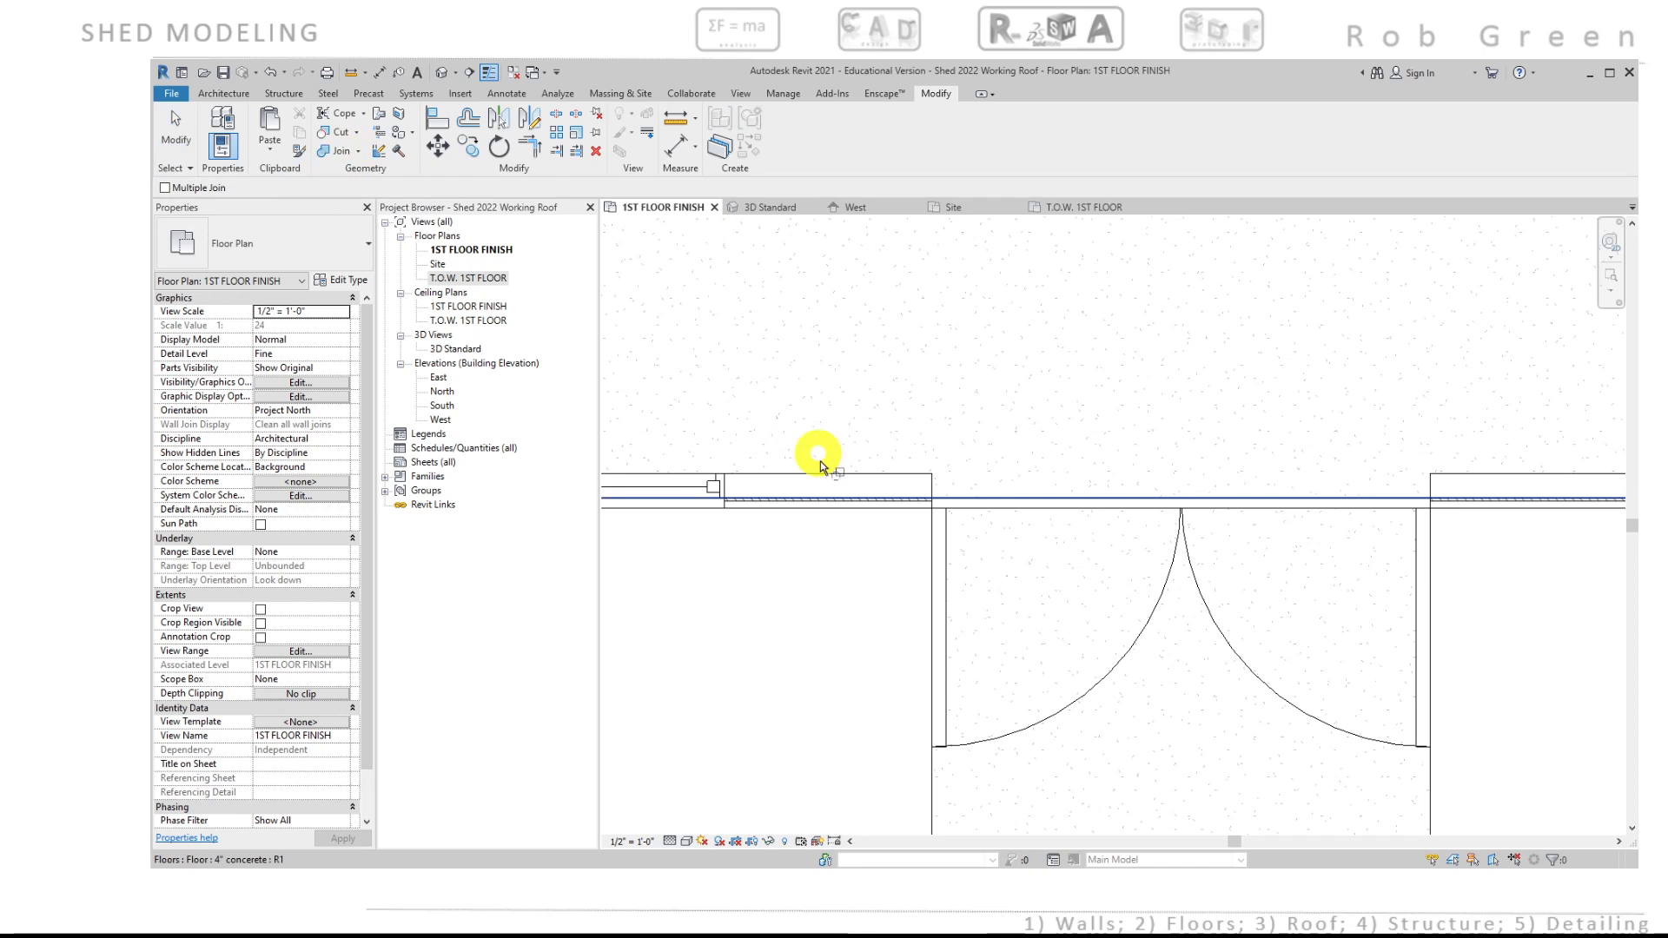
pyautogui.click(836, 483)
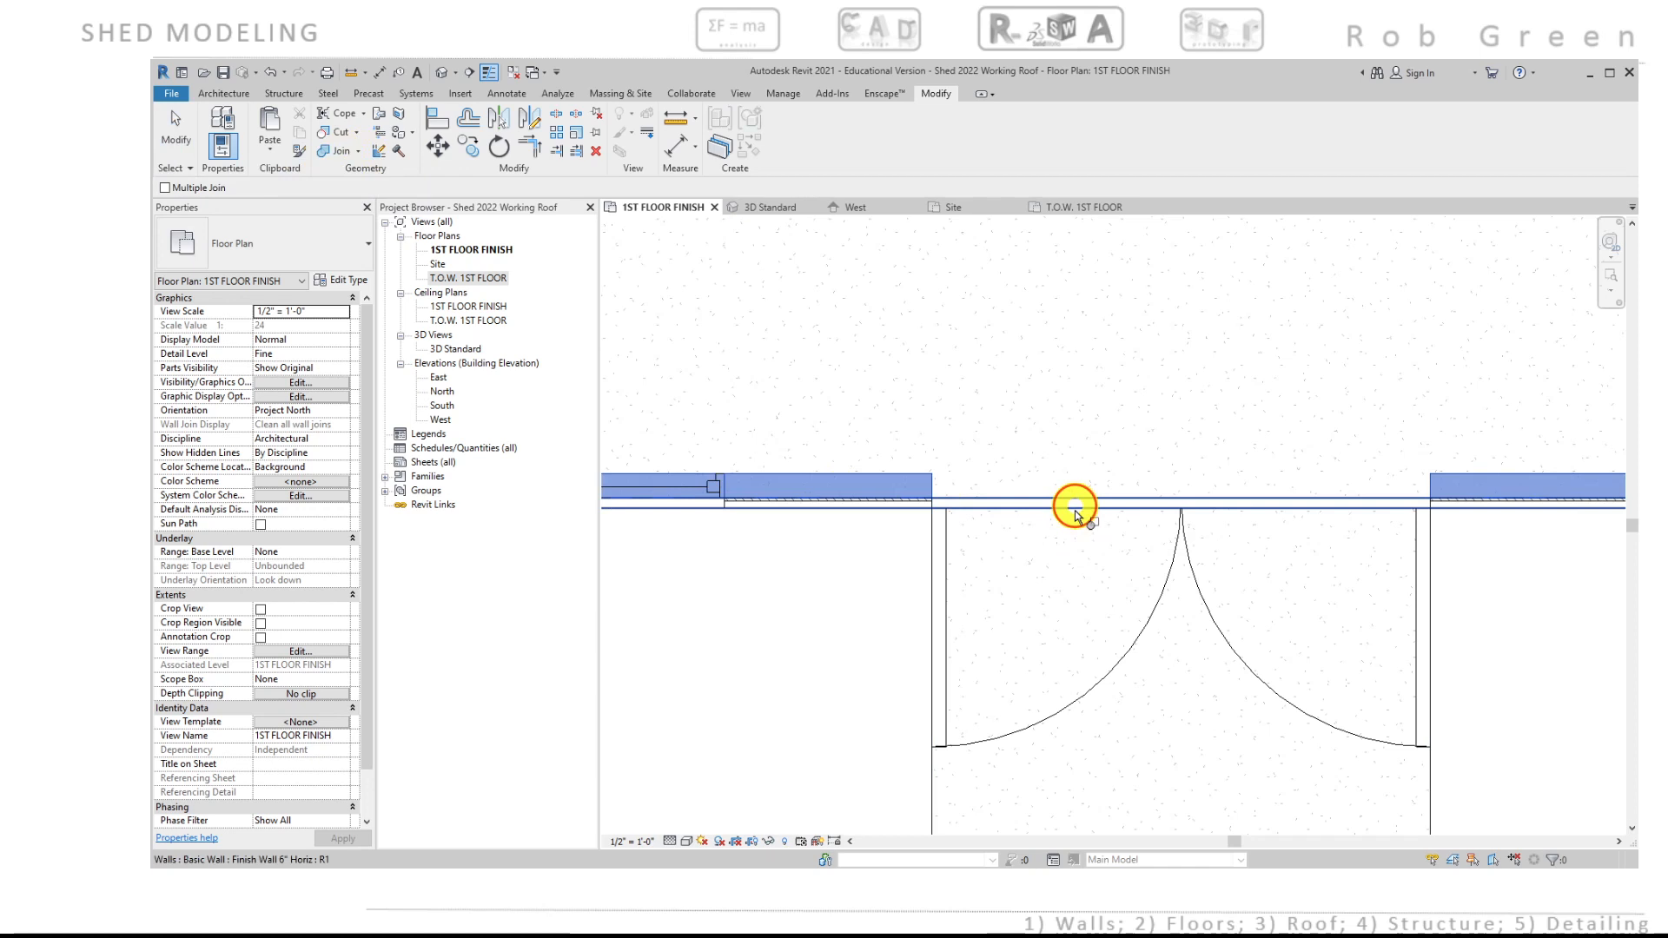
pyautogui.press('Escape')
pyautogui.scroll(-3, 1042, 614)
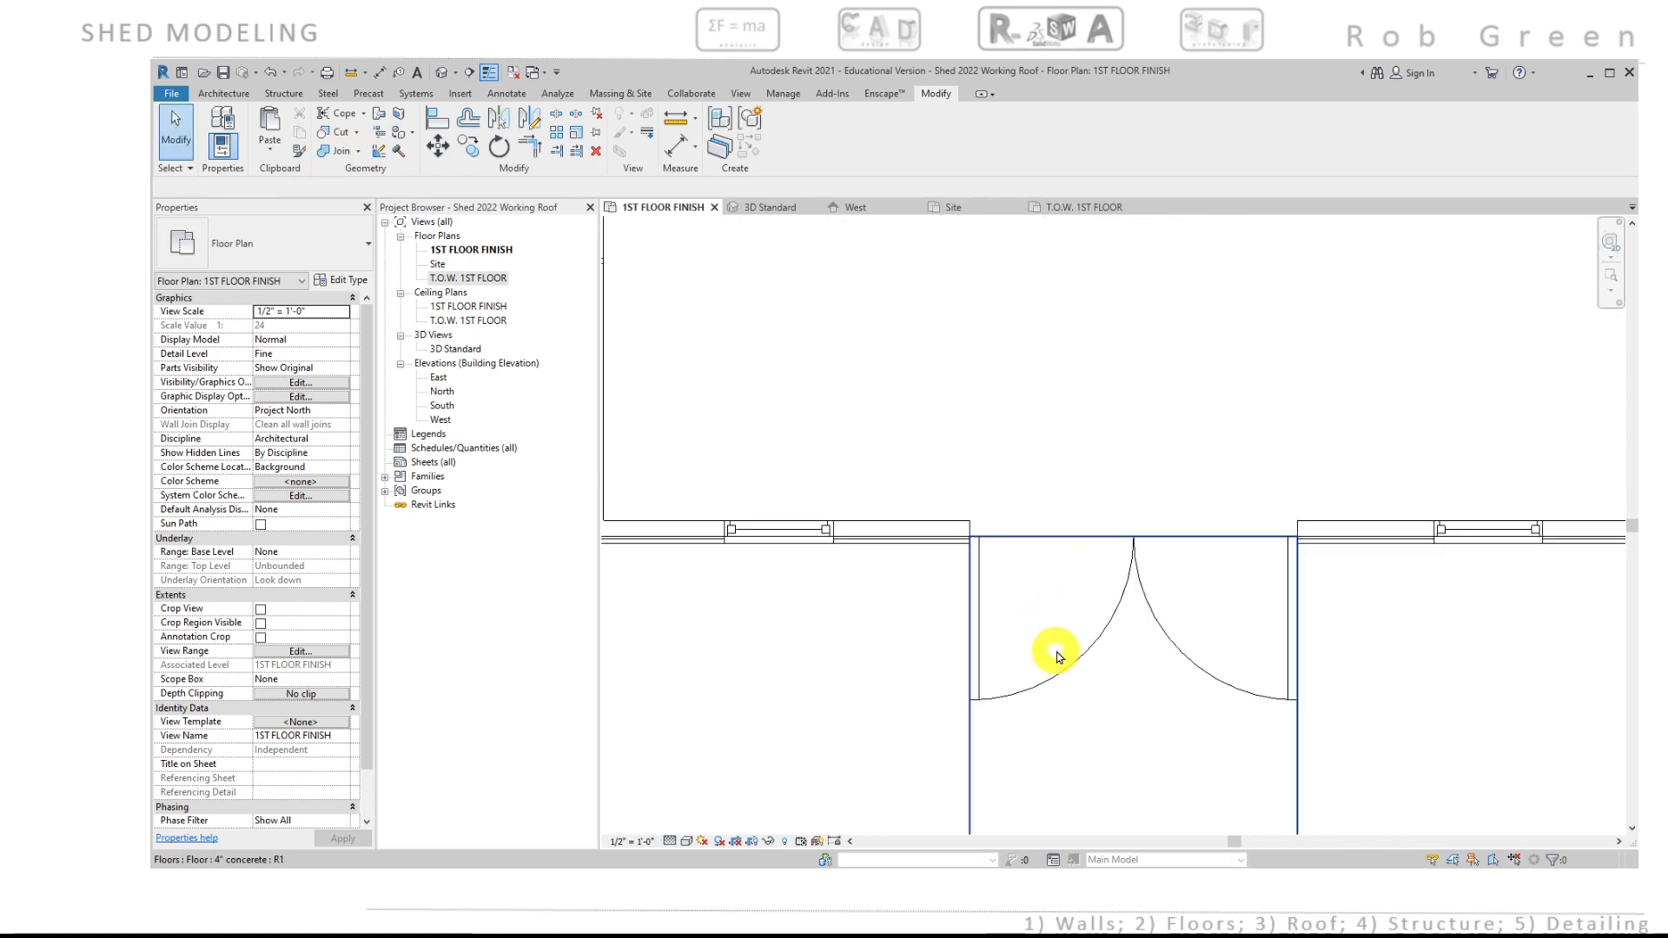
pyautogui.scroll(2, 1057, 655)
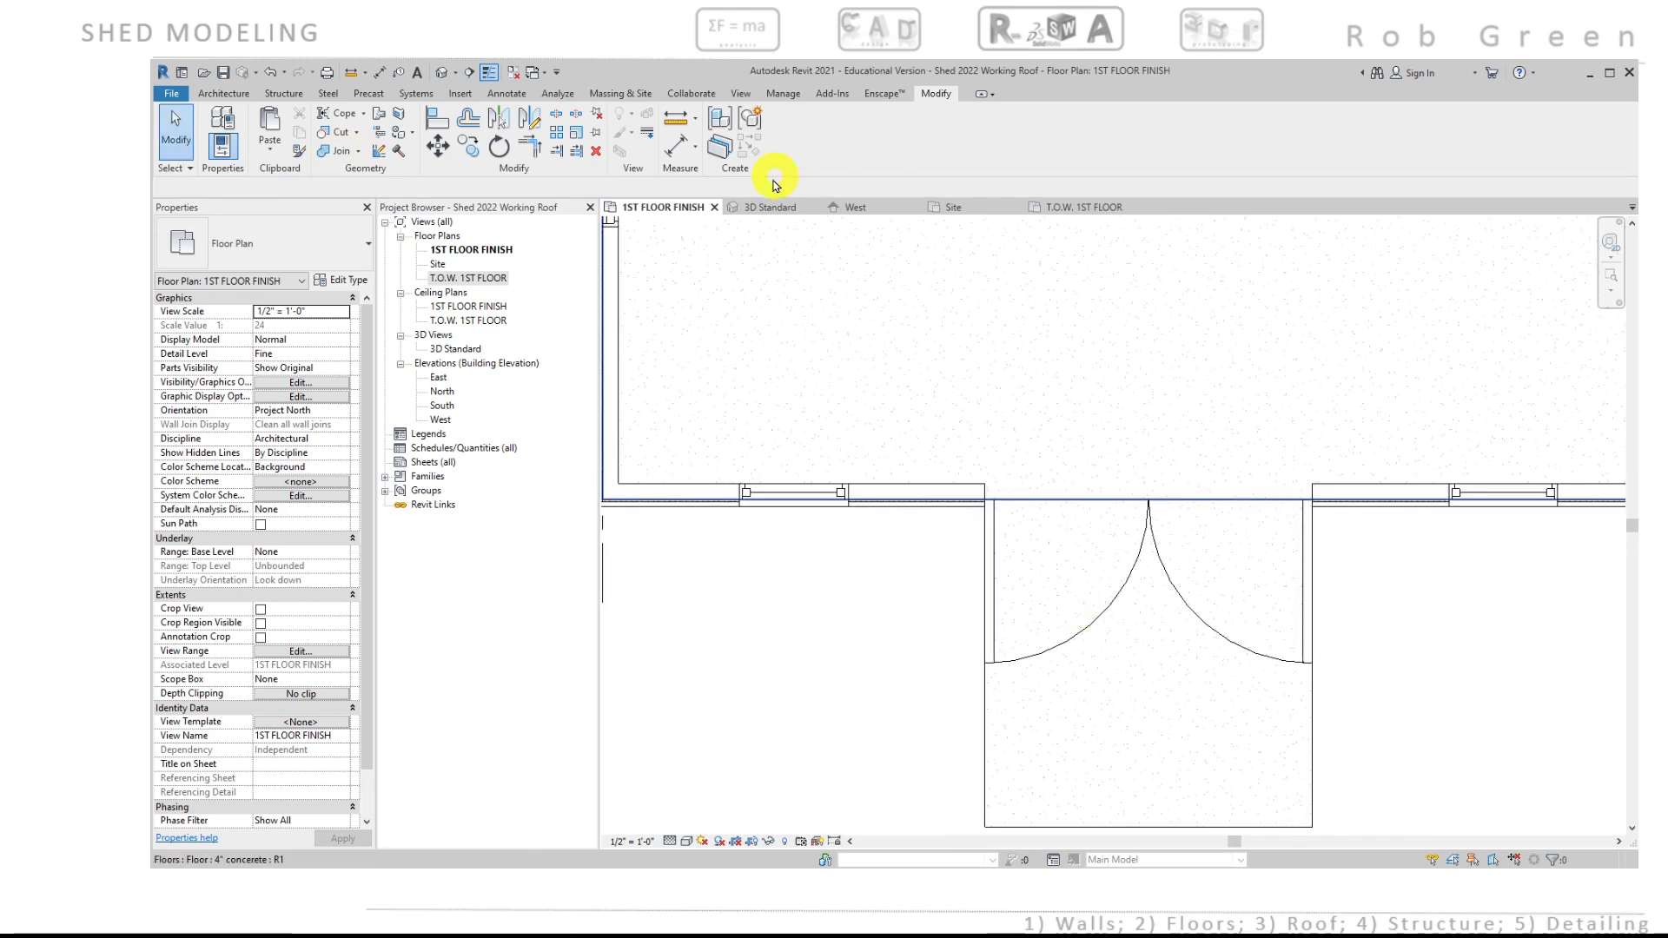
pyautogui.click(765, 207)
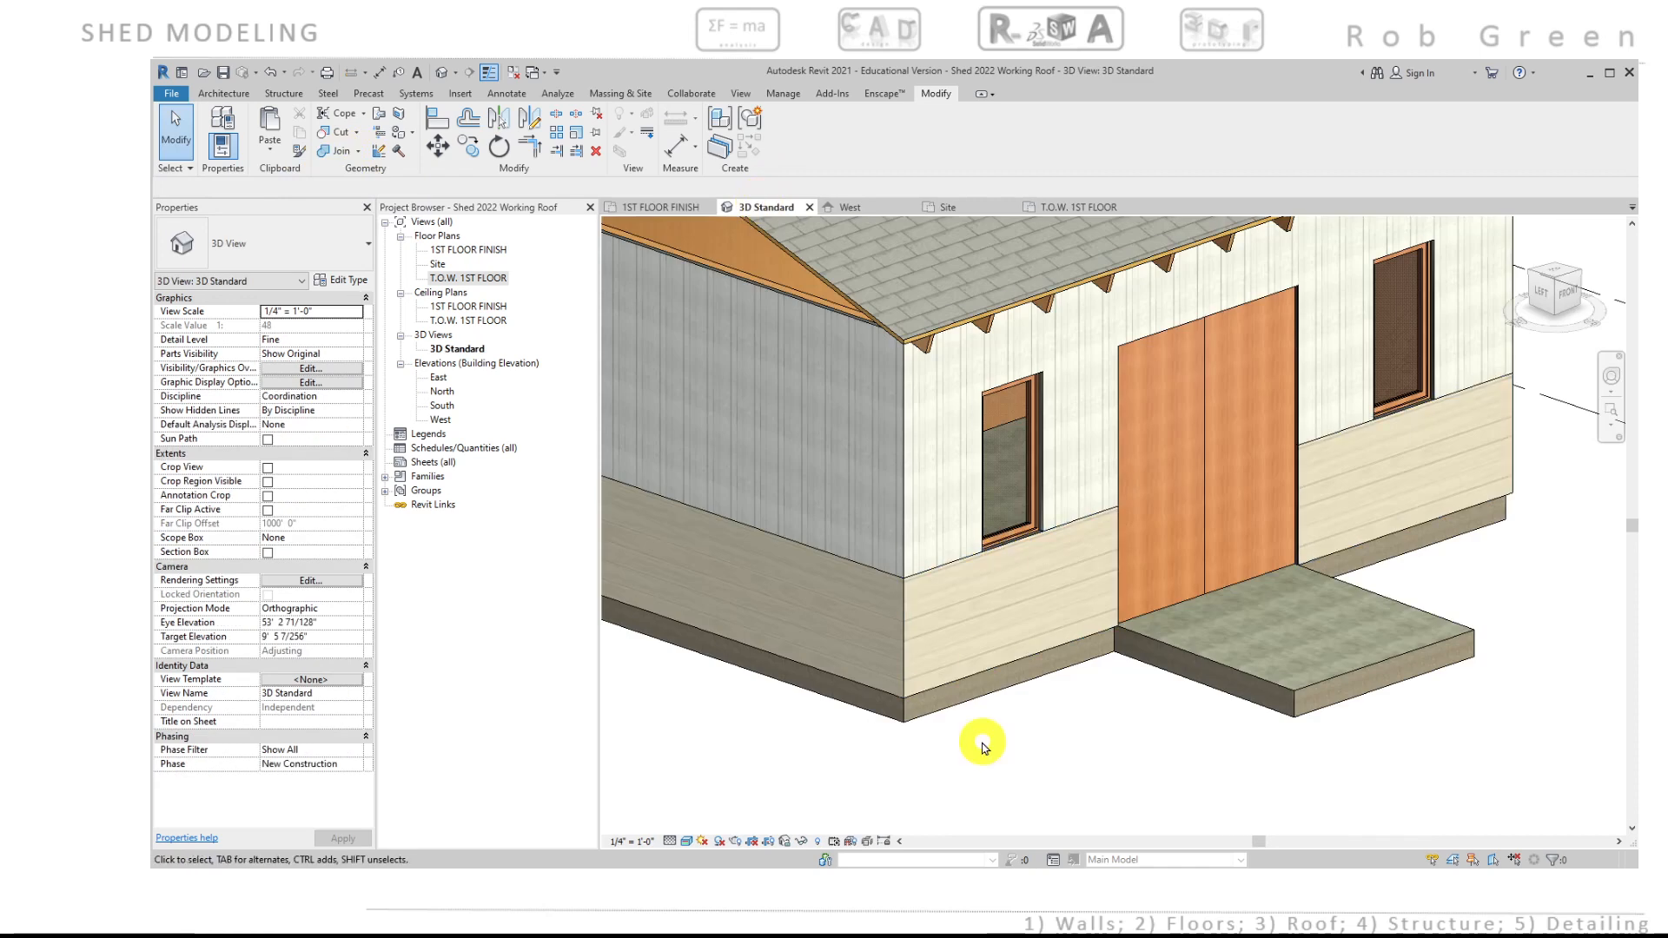
# Step: In the 1ST FLOOR FINISH plan, join the shed's left structural wall with its Finish Wall 12" Vert siding
pyautogui.click(647, 207)
pyautogui.scroll(-3, 786, 463)
pyautogui.scroll(4, 869, 556)
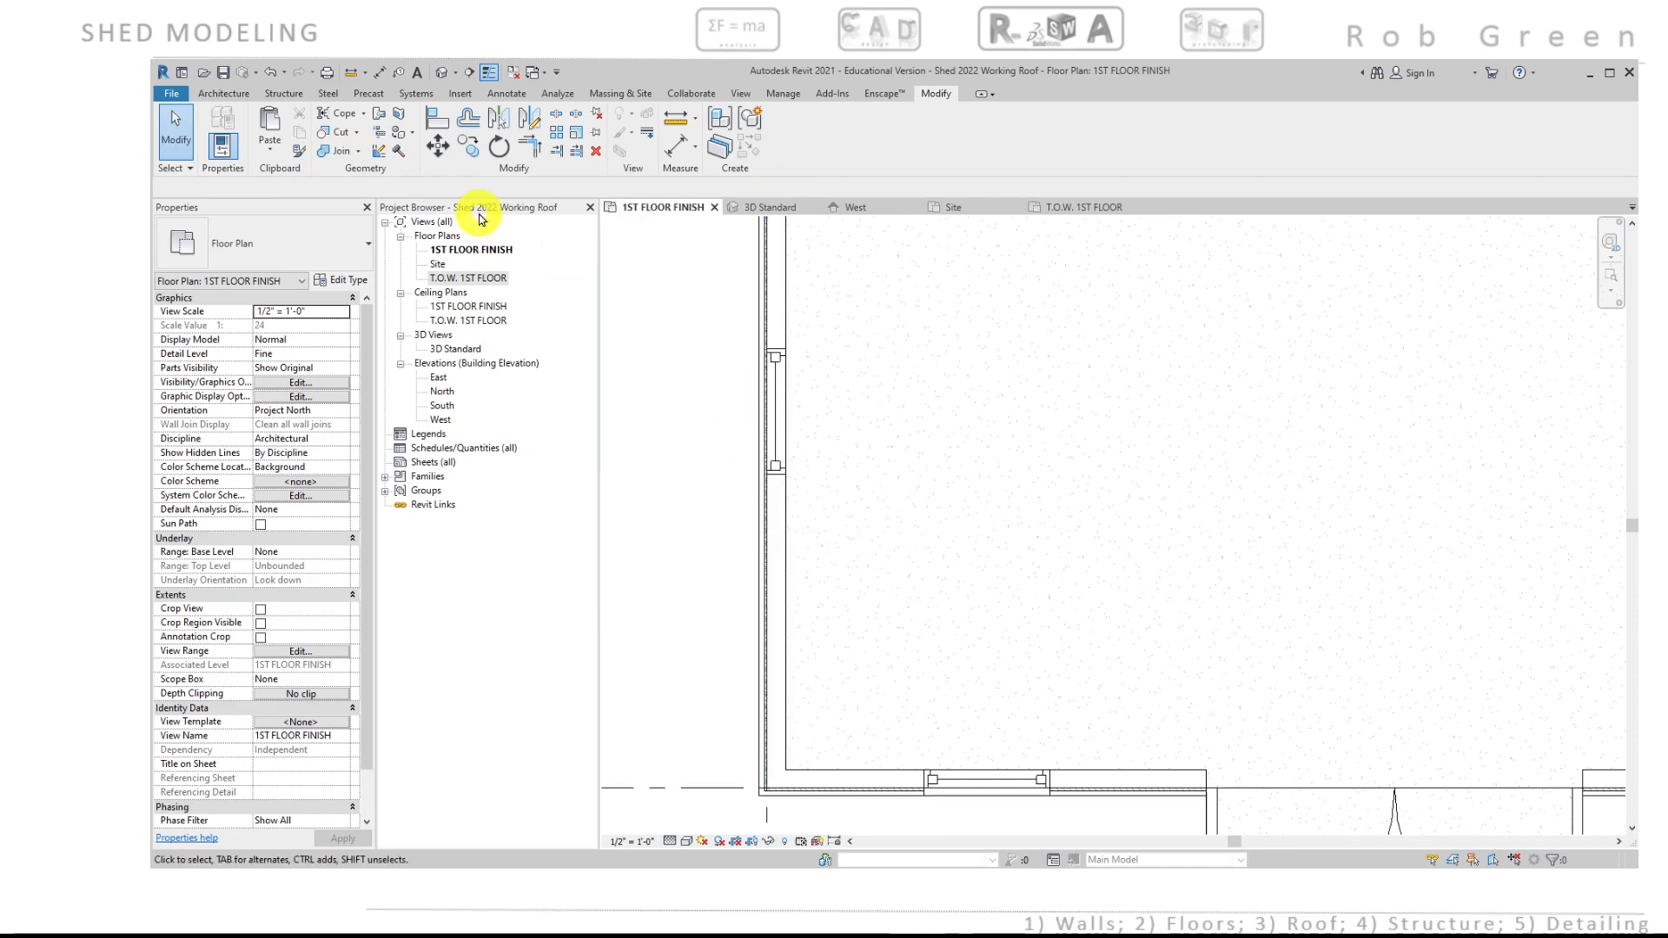
pyautogui.click(358, 153)
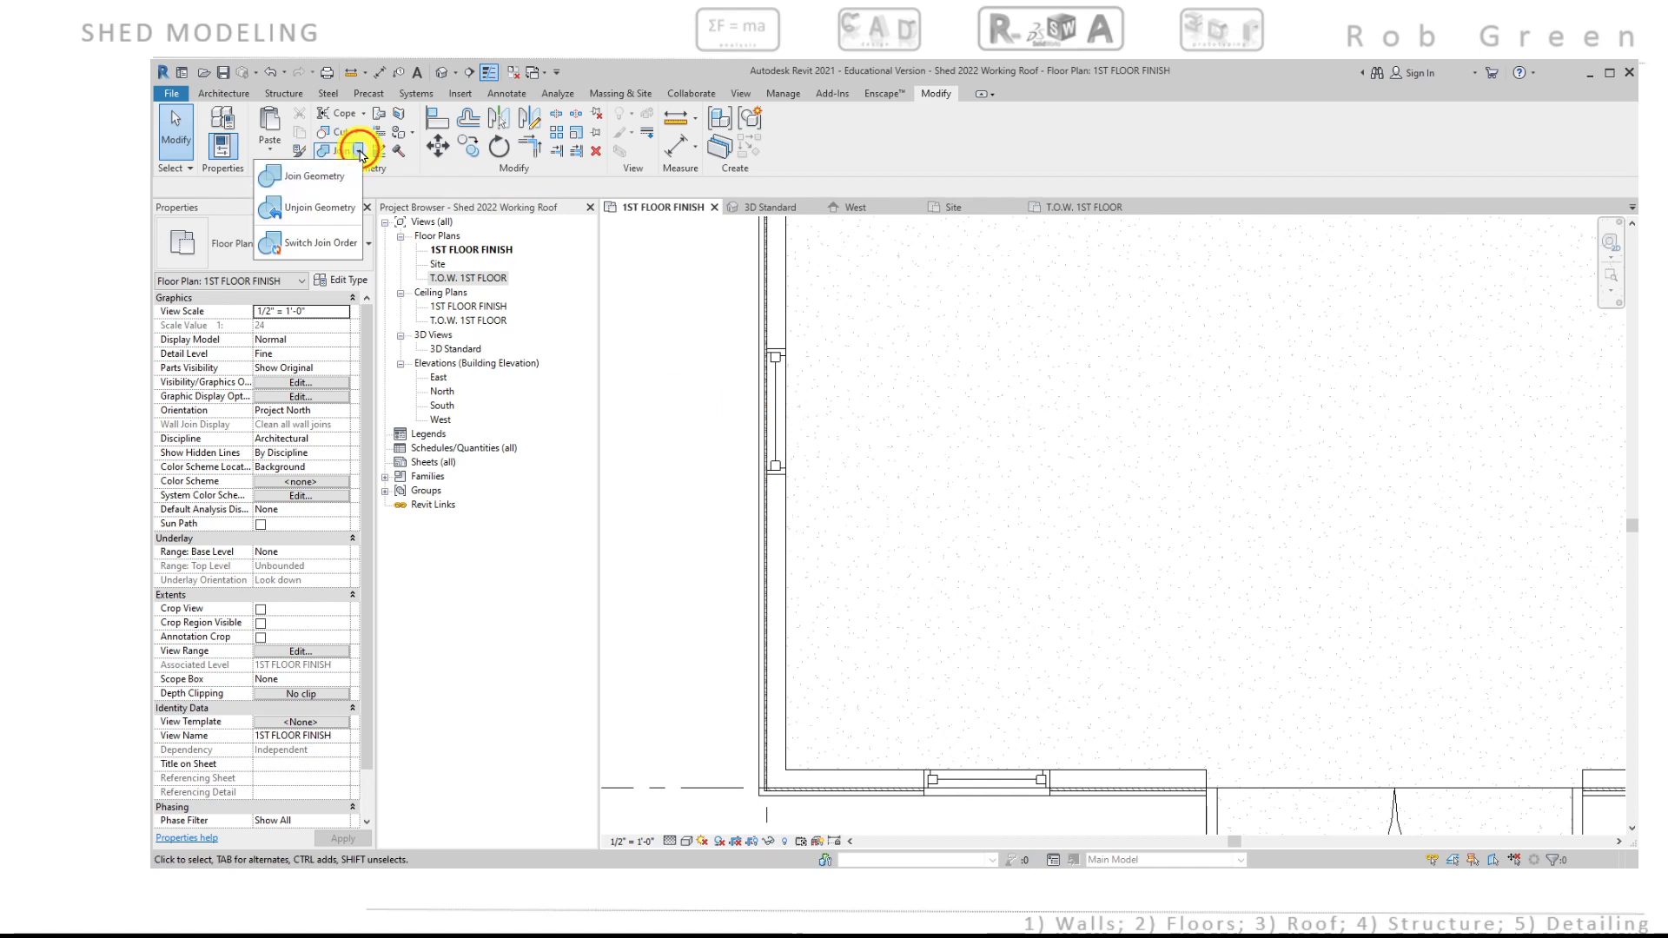
pyautogui.click(335, 174)
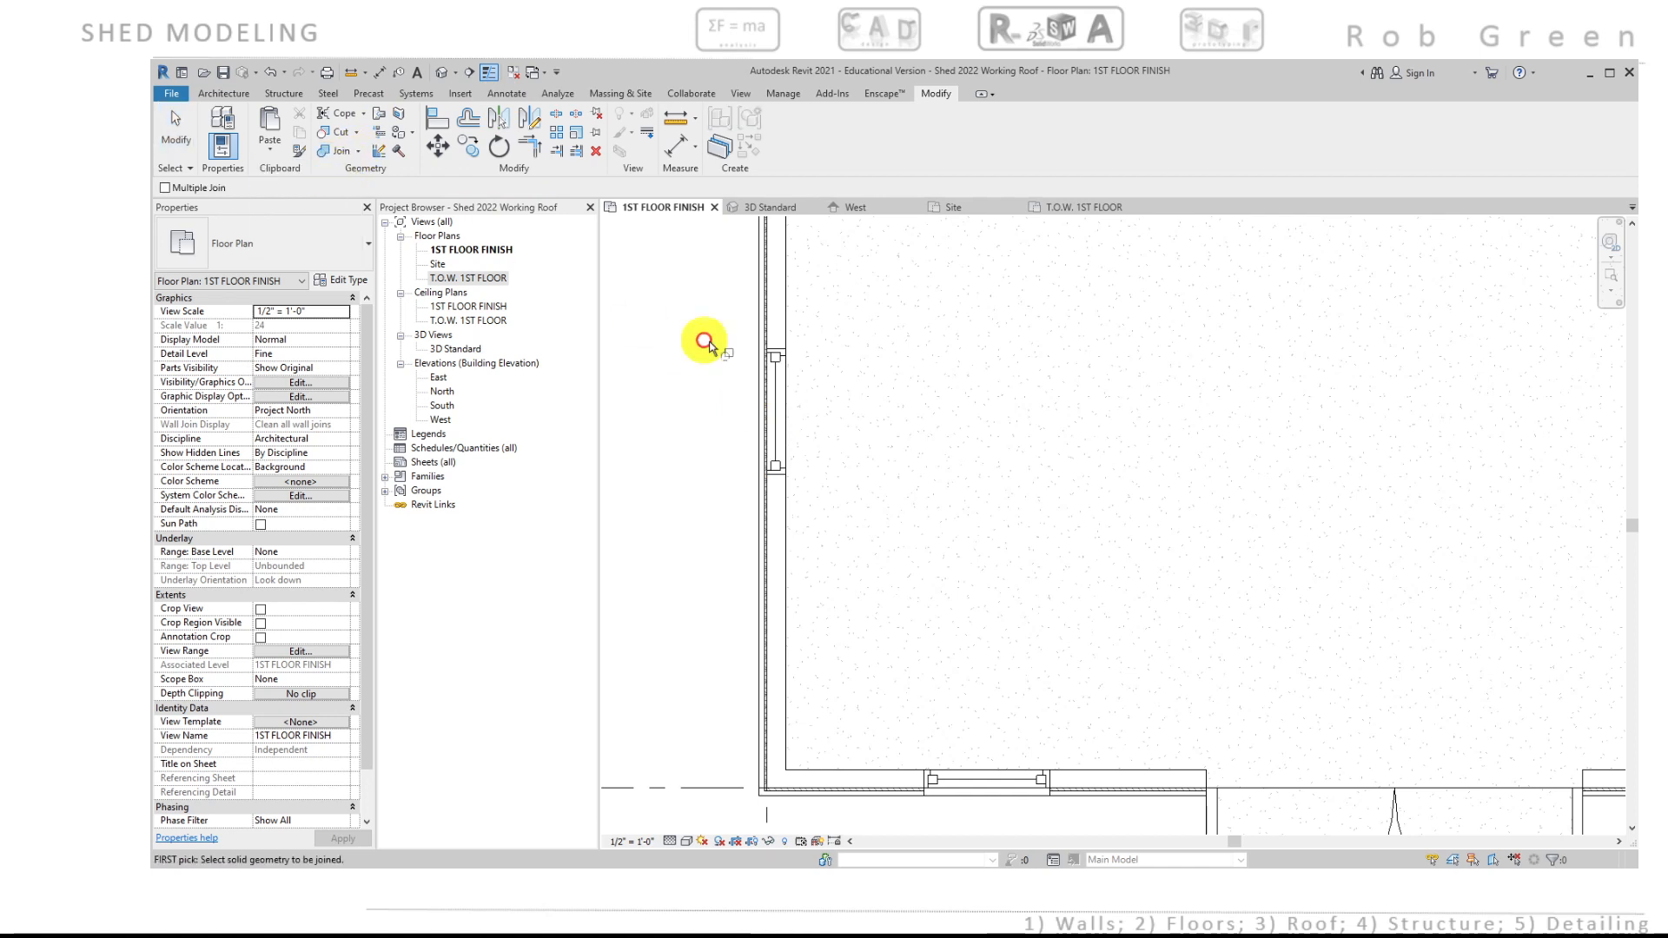
pyautogui.click(779, 301)
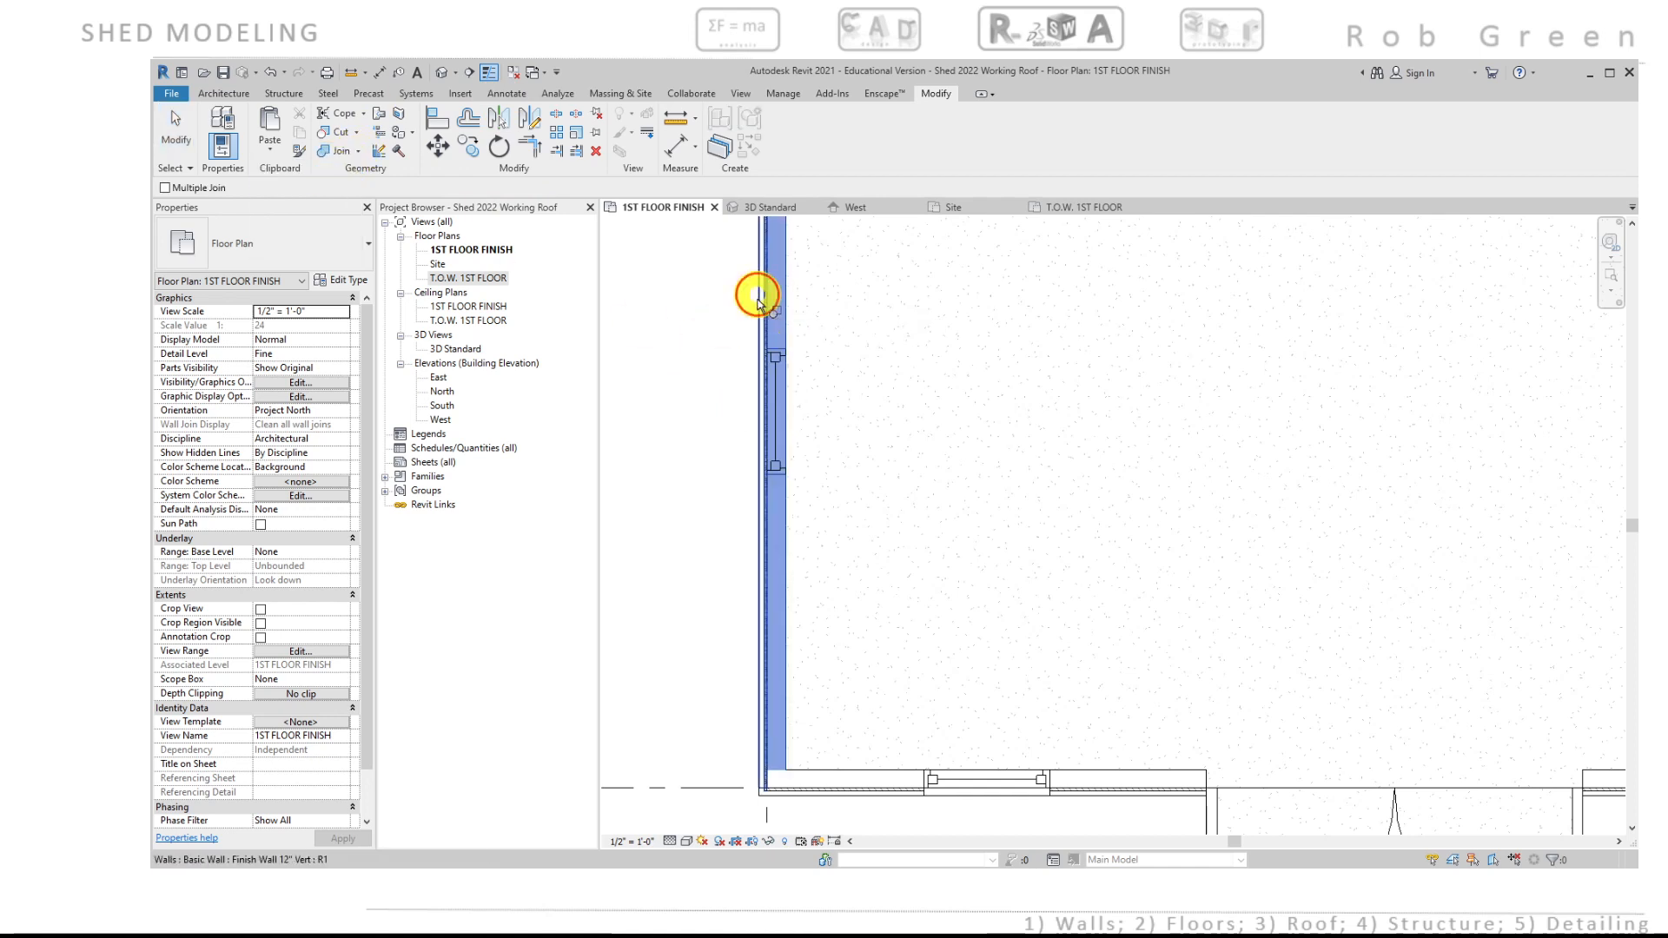
pyautogui.click(757, 300)
# Step: Join the shed's right structural wall with its Finish Wall 12" Vert siding and exit Join Geometry
pyautogui.scroll(-2, 881, 389)
pyautogui.moveTo(1366, 417); pyautogui.dragTo(907, 427, button='middle')
pyautogui.scroll(1, 986, 413)
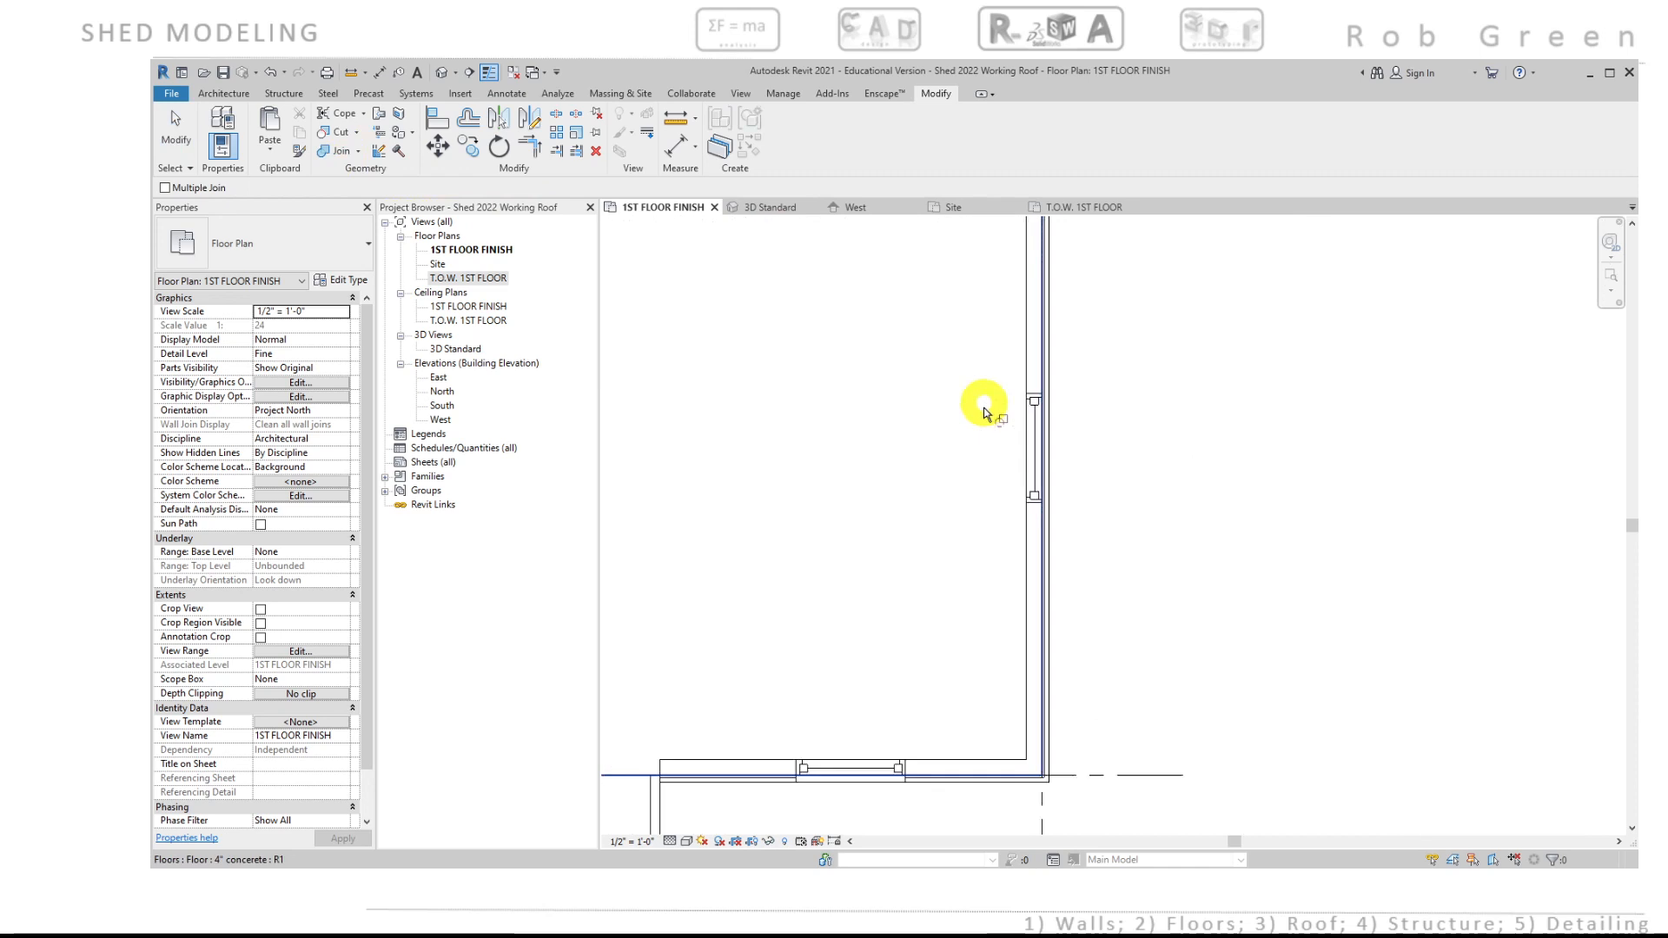
pyautogui.scroll(1, 984, 409)
pyautogui.click(1069, 306)
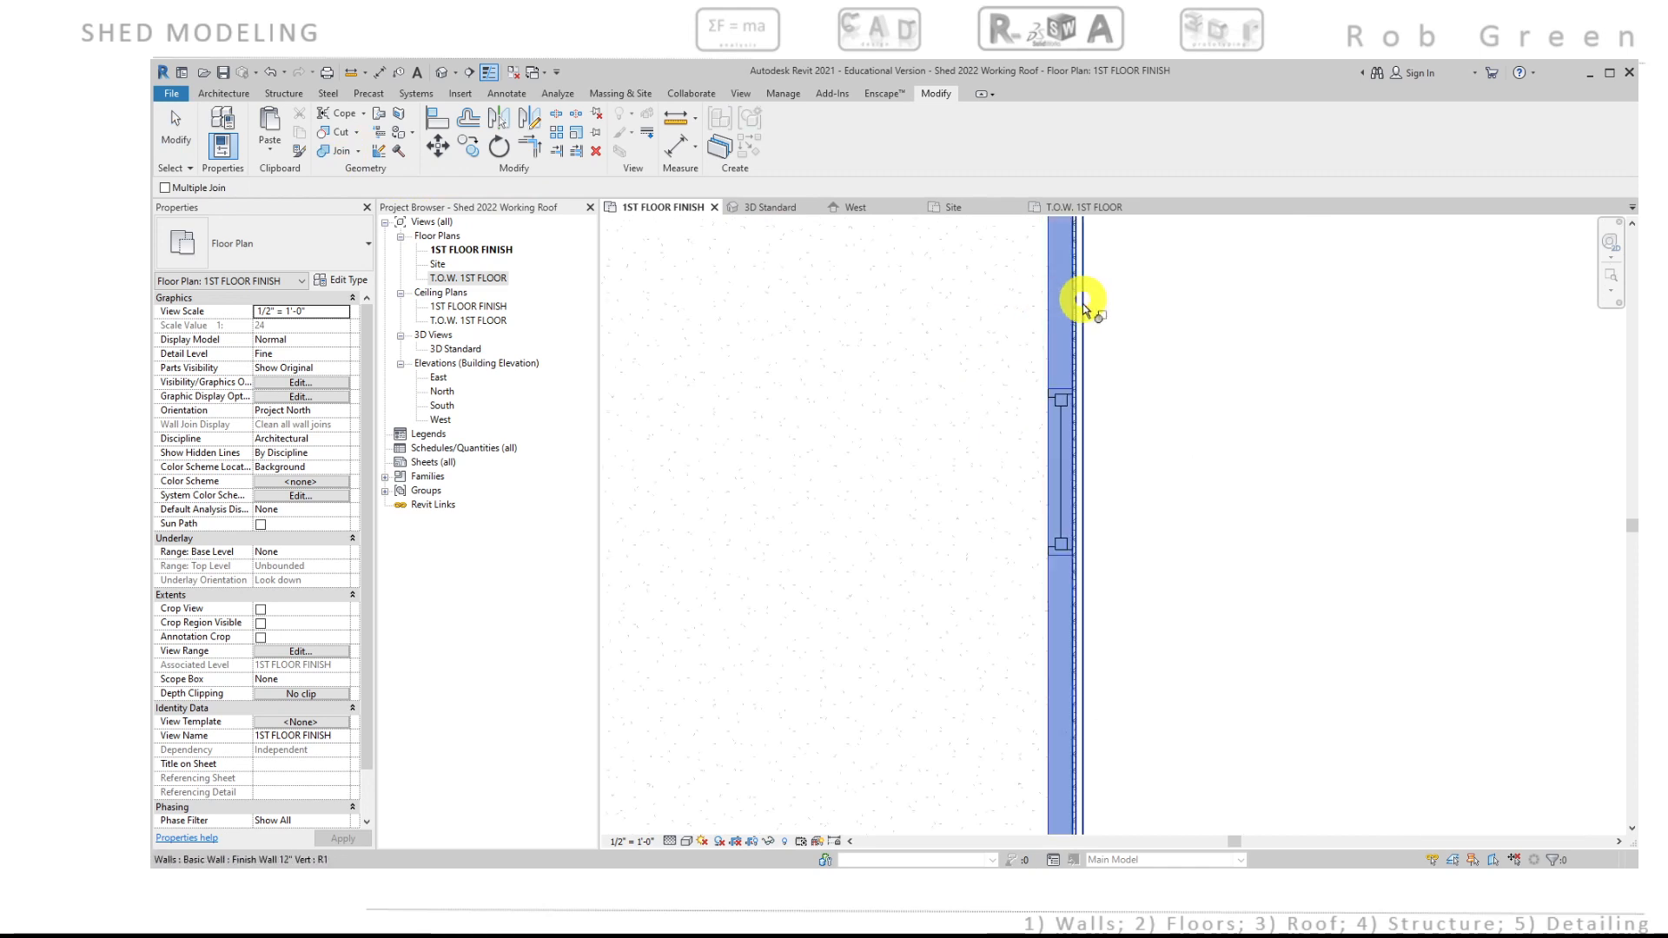
pyautogui.click(1083, 308)
pyautogui.scroll(-3, 1242, 443)
pyautogui.press('Escape')
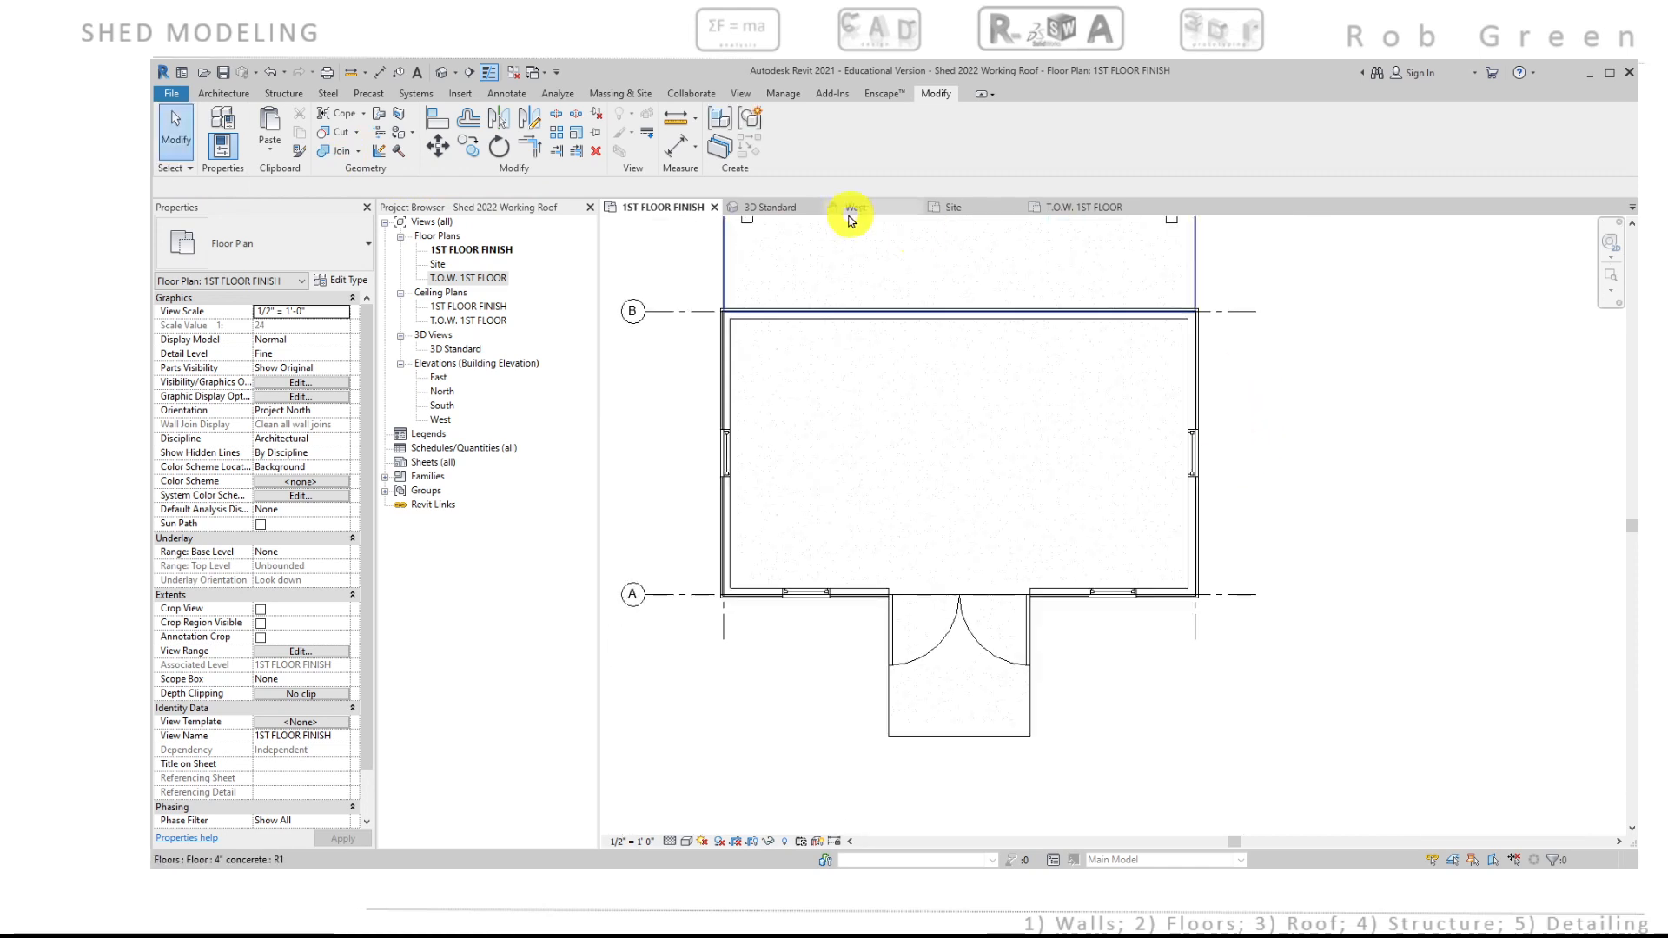
# Step: In the 3D Standard view, attach the top of the right gable's Finish Wall 12" Vert siding to the shed roof
pyautogui.click(765, 206)
pyautogui.scroll(-2, 933, 443)
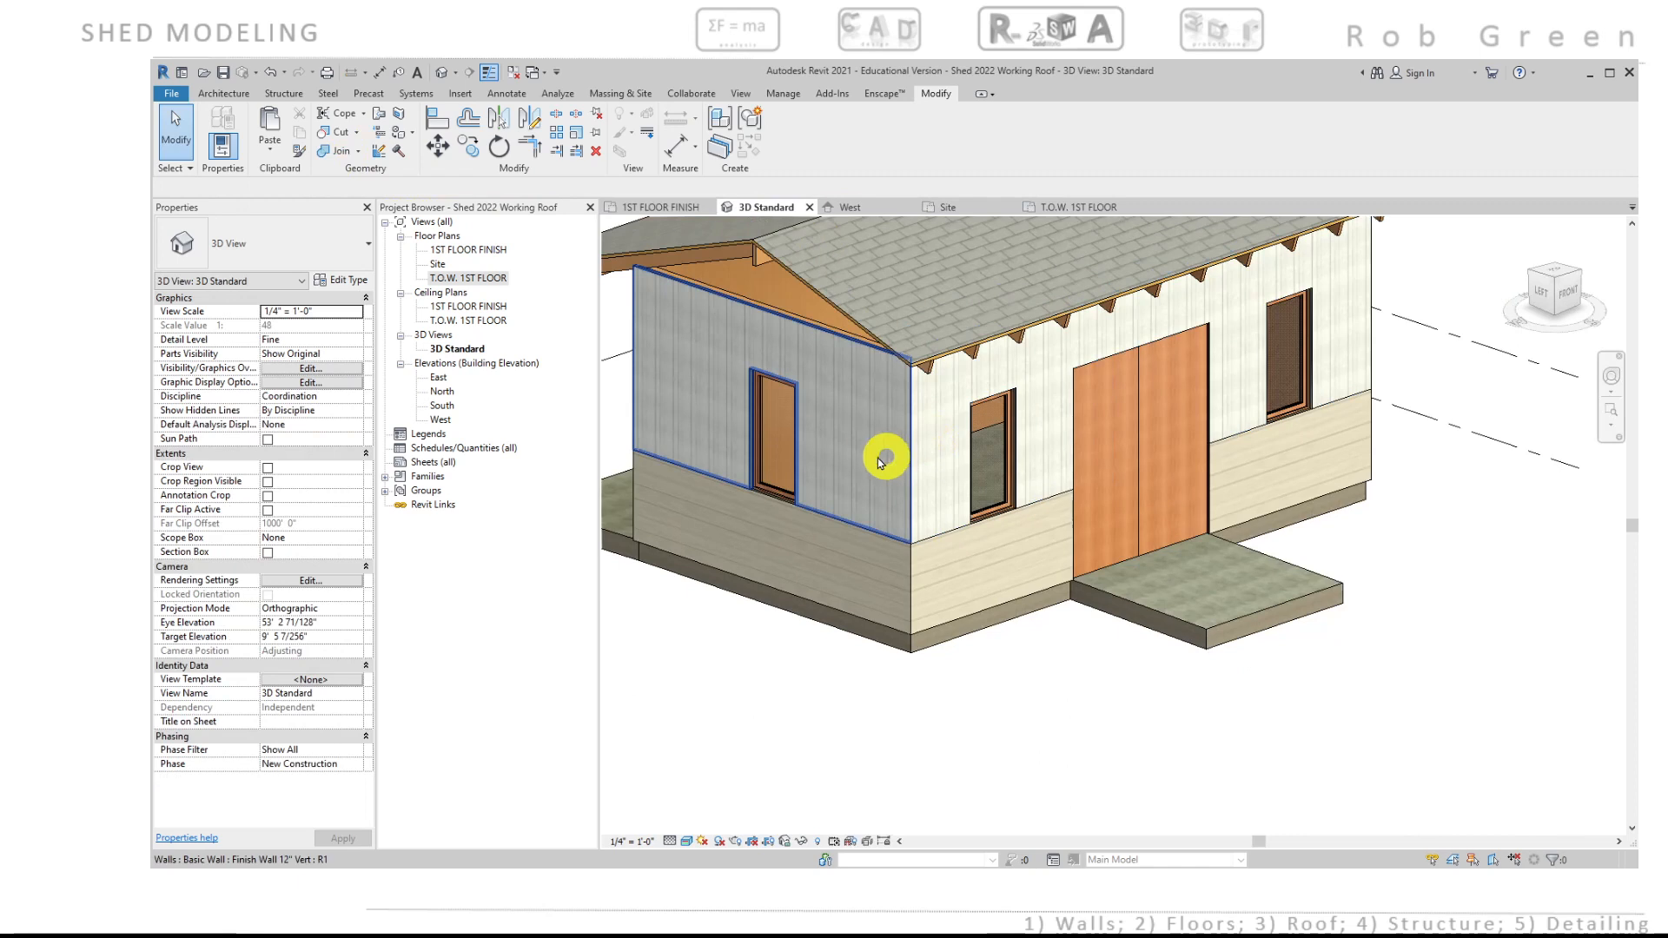
pyautogui.keyDown('shift'); pyautogui.moveTo(819, 439); pyautogui.dragTo(453, 383, button='middle'); pyautogui.keyUp('shift')
pyautogui.keyDown('shift'); pyautogui.moveTo(746, 350); pyautogui.dragTo(979, 502, button='middle'); pyautogui.keyUp('shift')
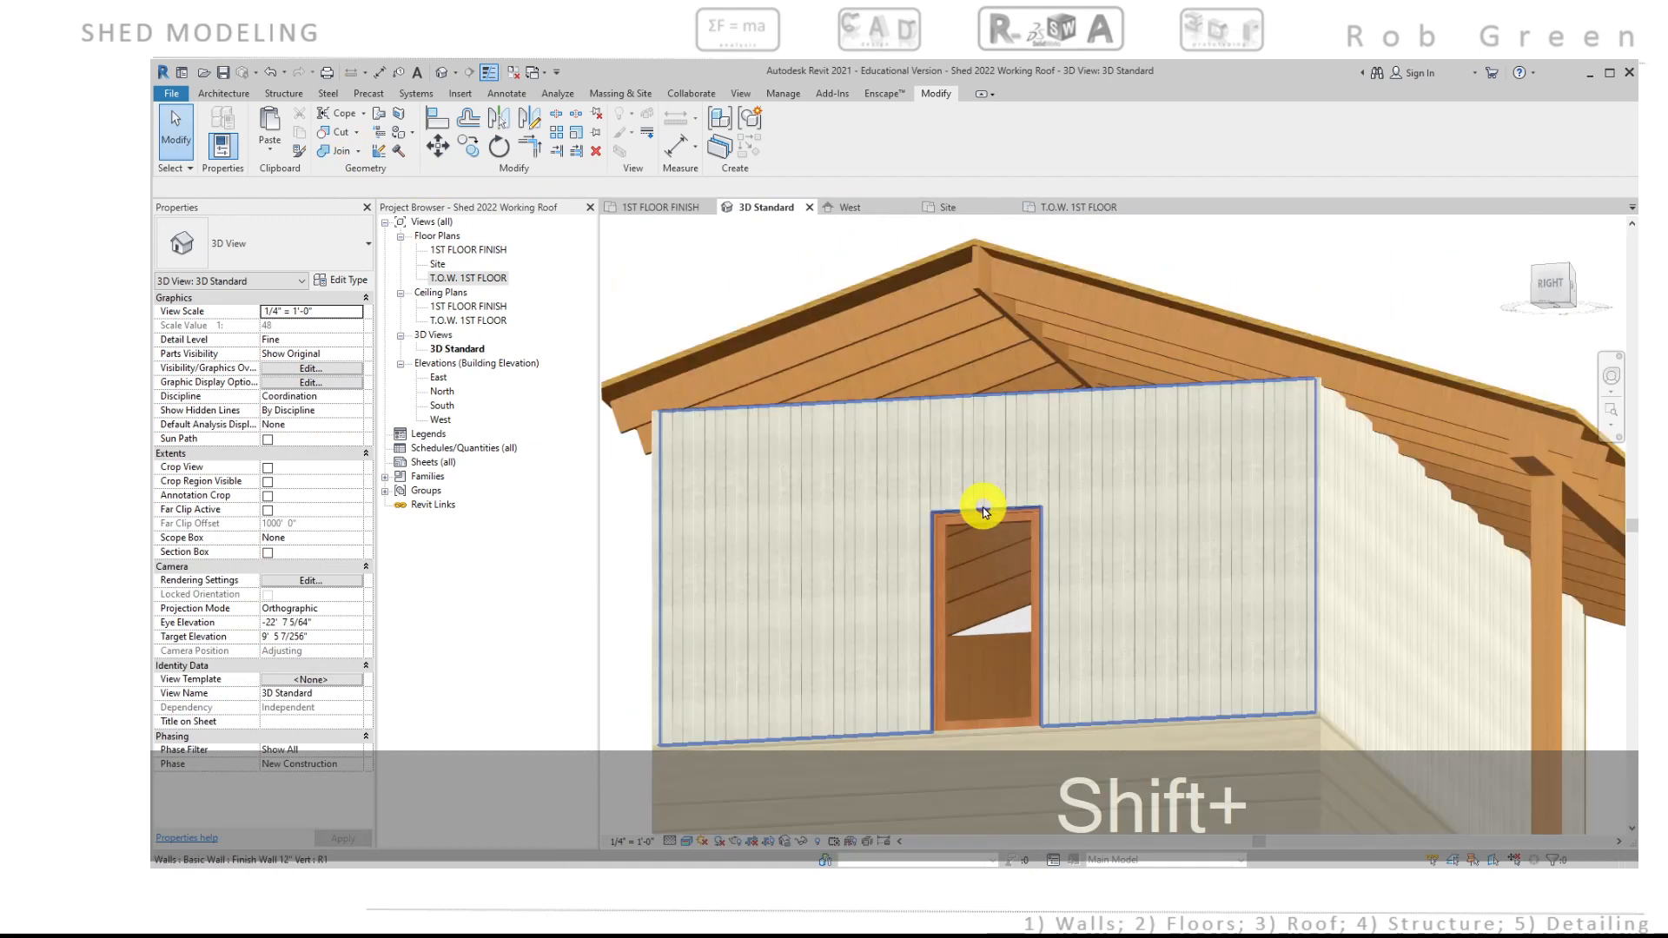
pyautogui.click(1029, 450)
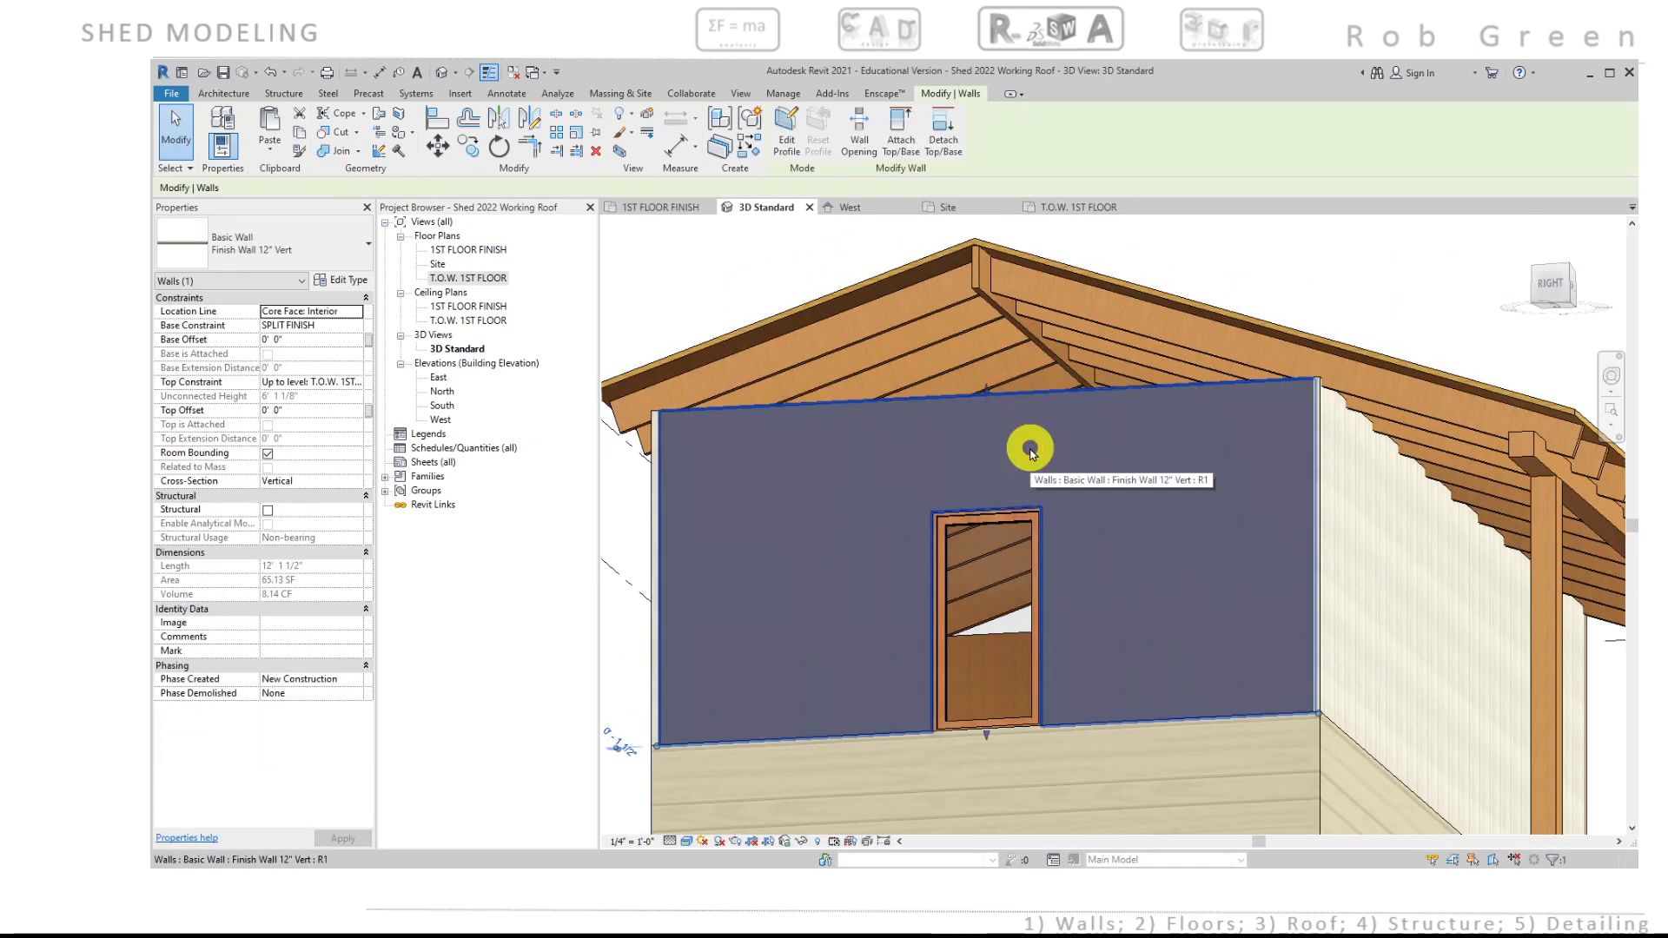
pyautogui.click(900, 126)
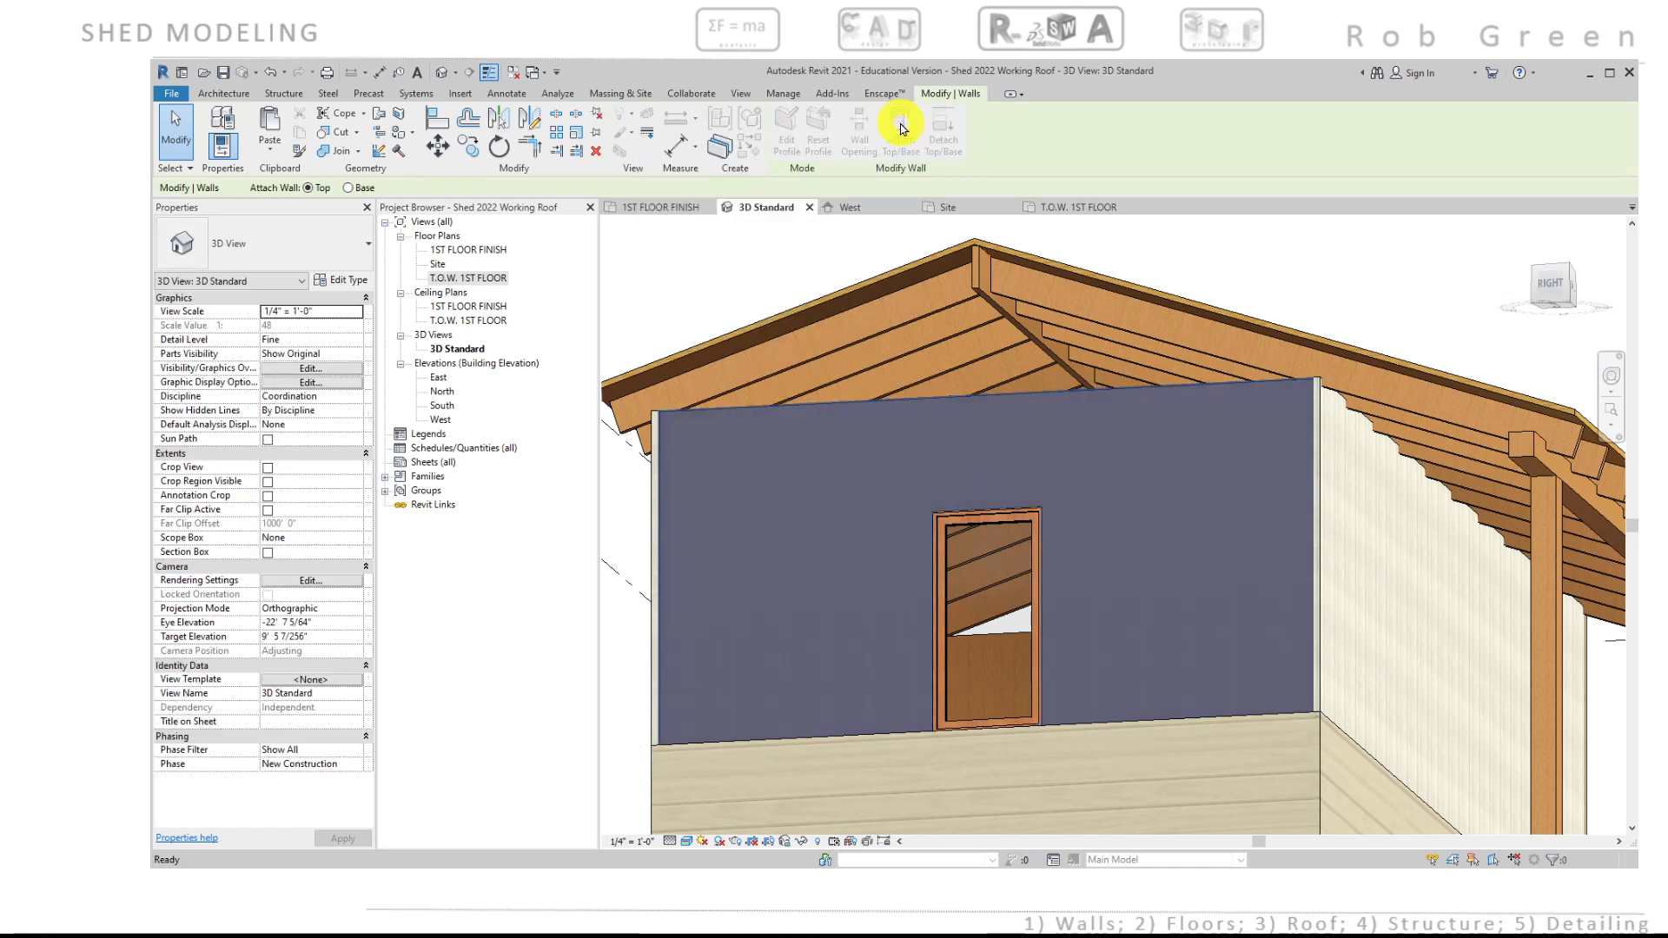
pyautogui.click(906, 269)
pyautogui.press('Escape')
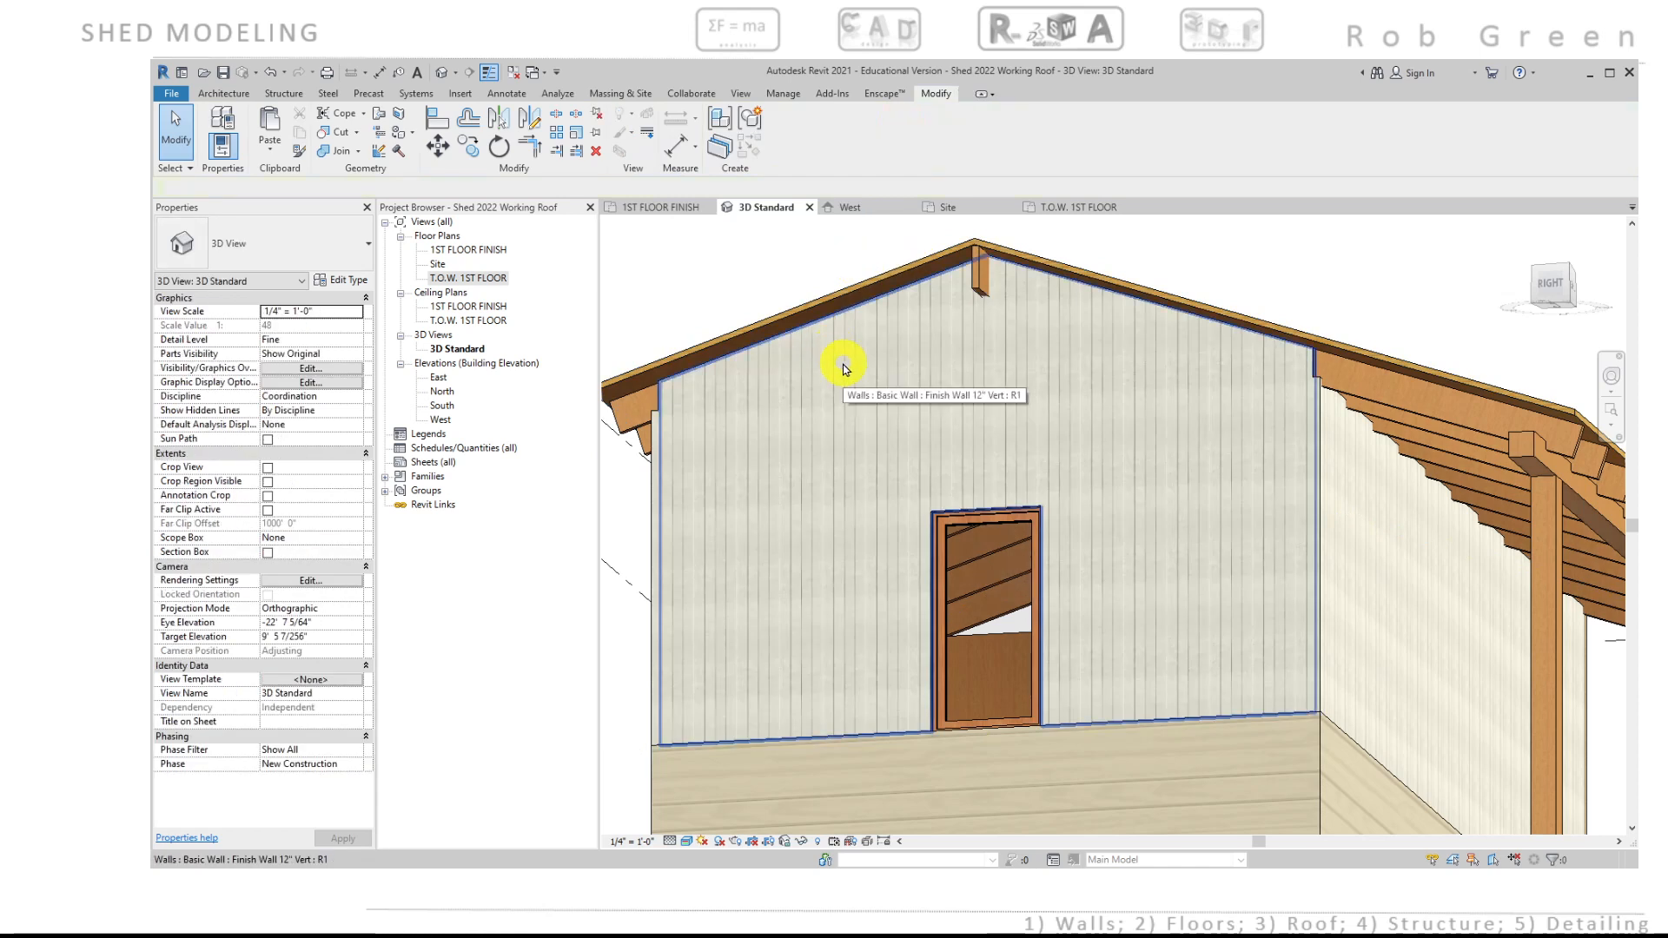
# Step: Attach the top of the rear Finish Wall 12" Vert siding under the porch overhang to the shed roof
pyautogui.scroll(-2, 842, 364)
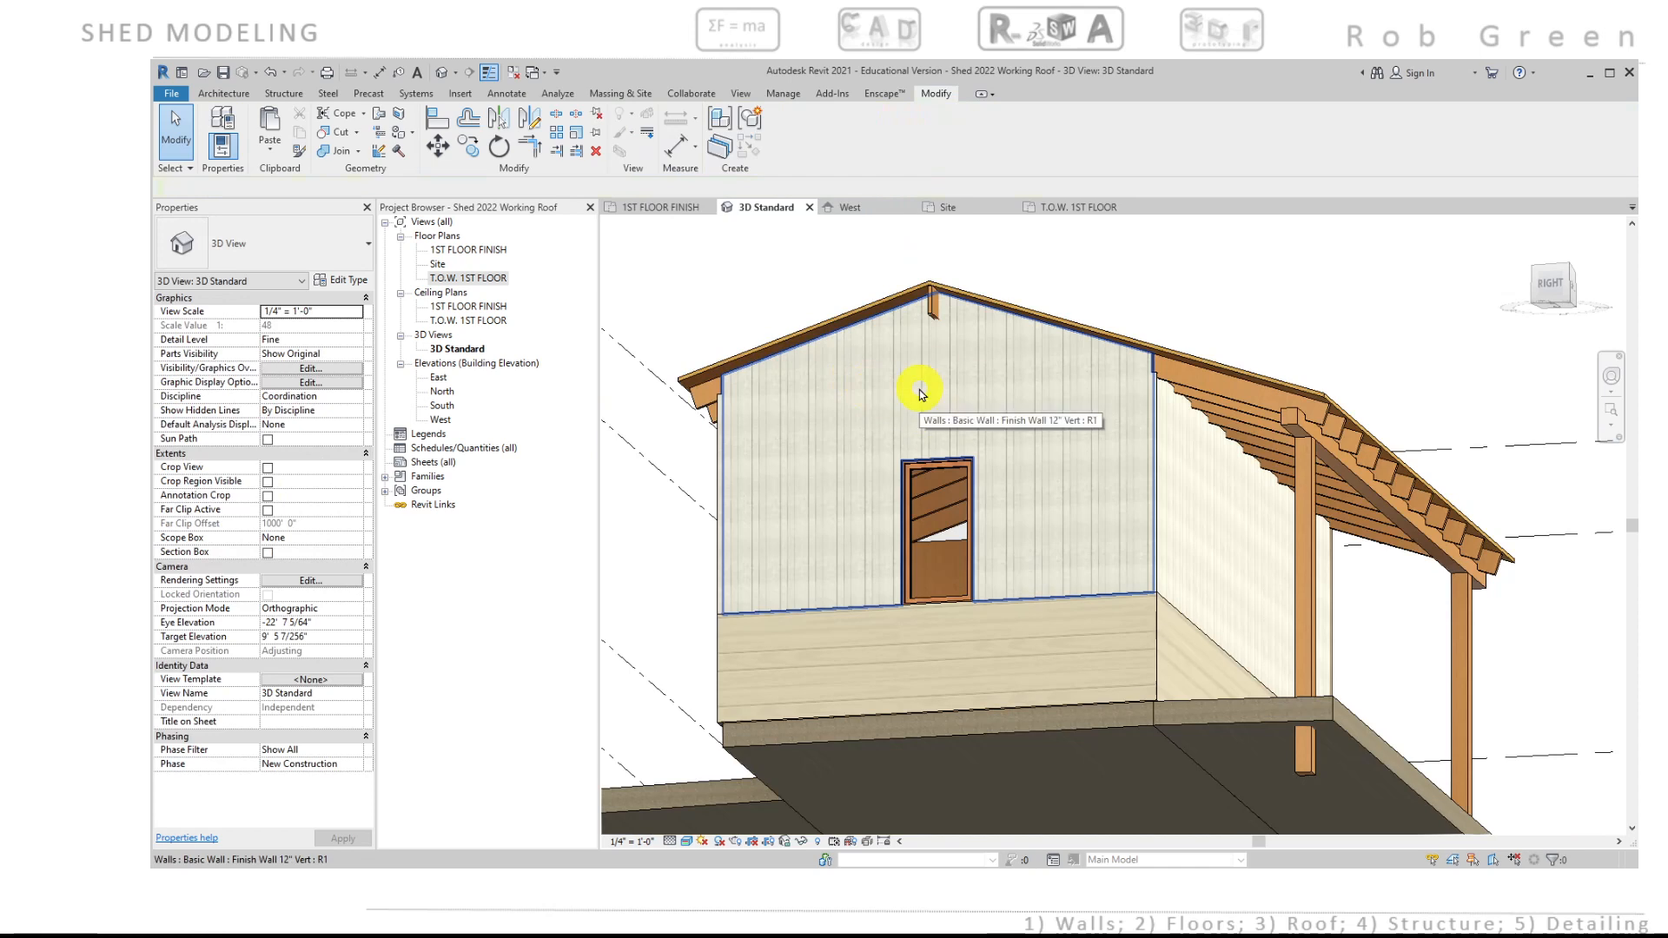
pyautogui.keyDown('shift'); pyautogui.moveTo(1157, 469); pyautogui.dragTo(1017, 369, button='middle'); pyautogui.keyUp('shift')
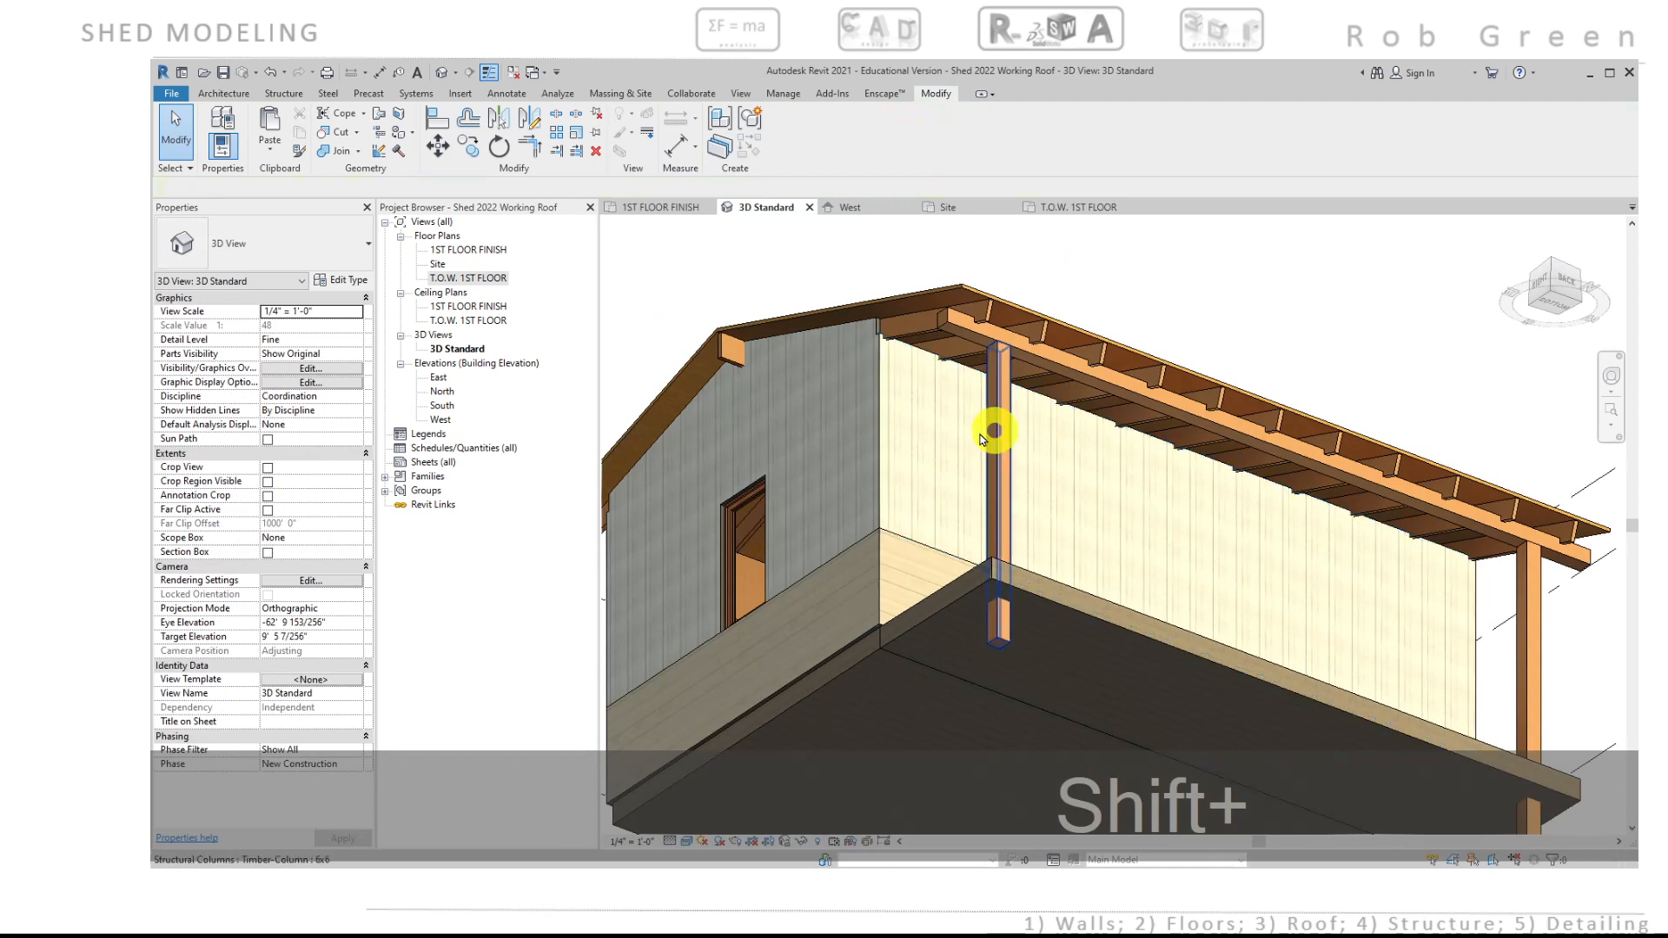
pyautogui.scroll(6, 982, 439)
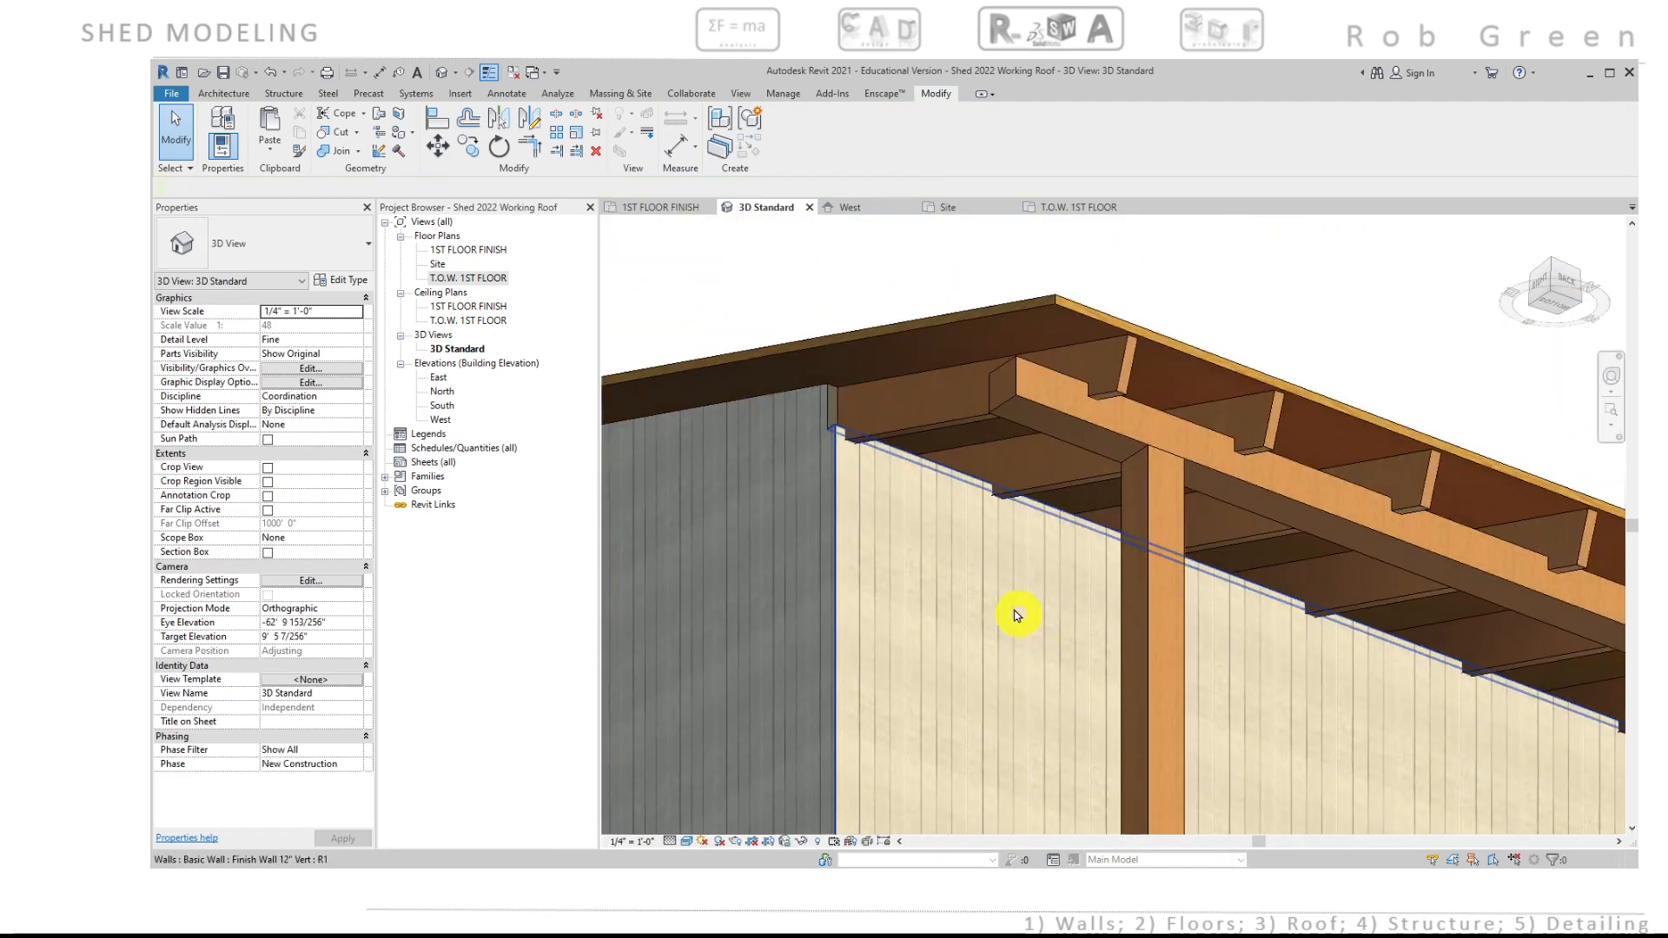
pyautogui.click(959, 578)
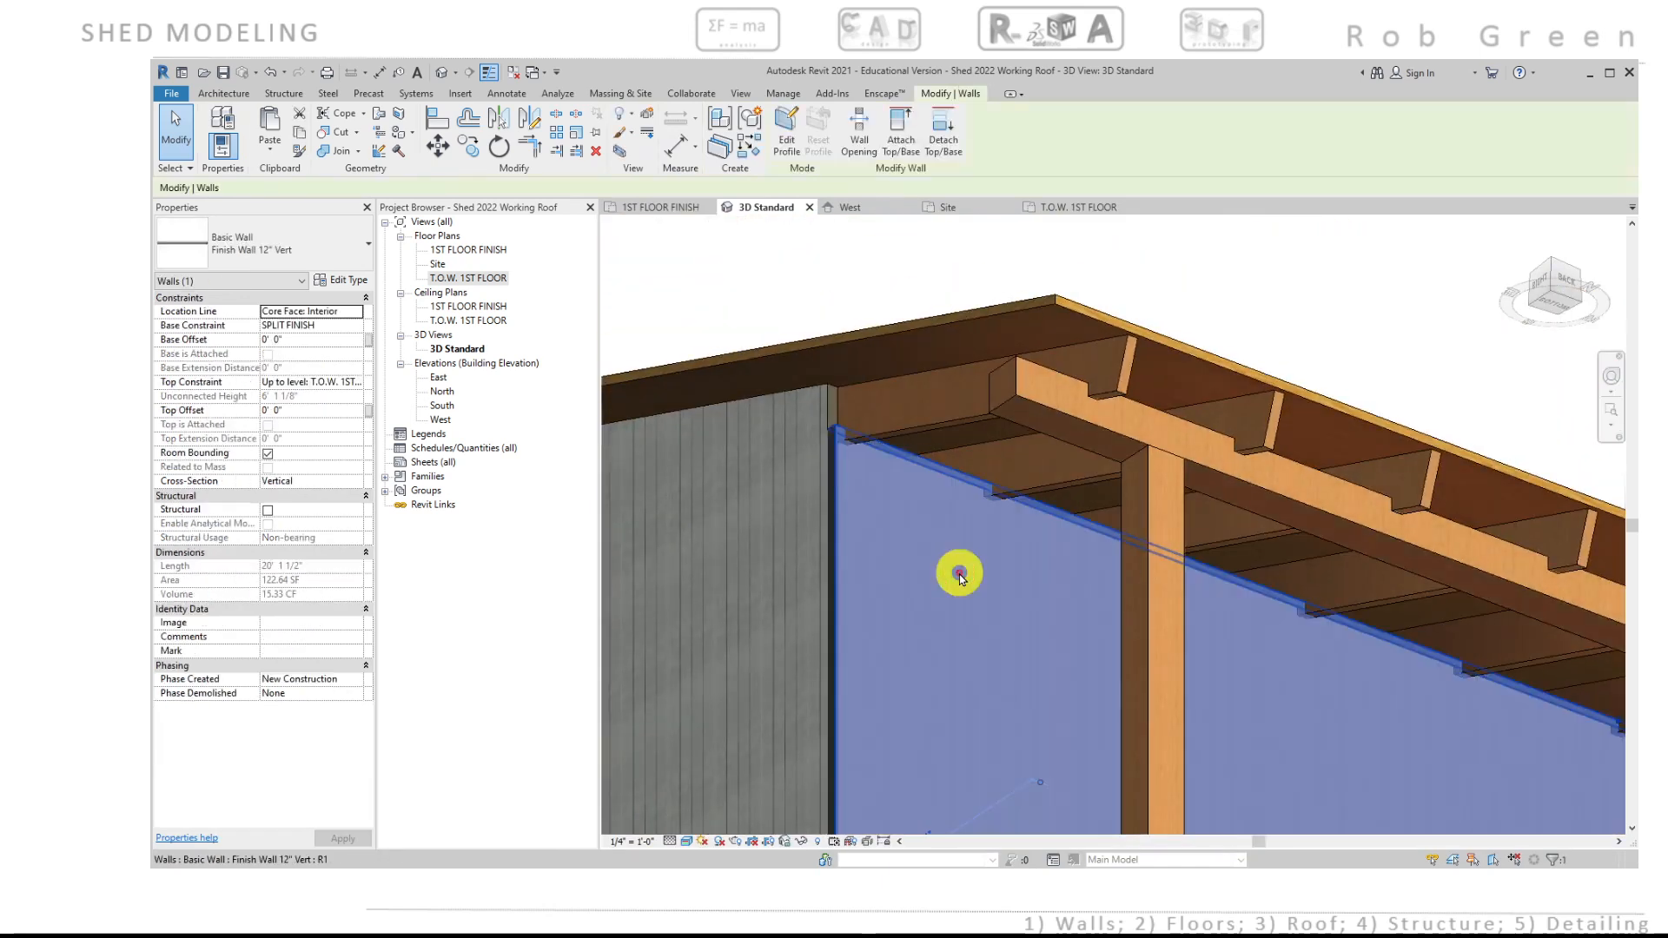
pyautogui.click(912, 126)
pyautogui.click(1021, 317)
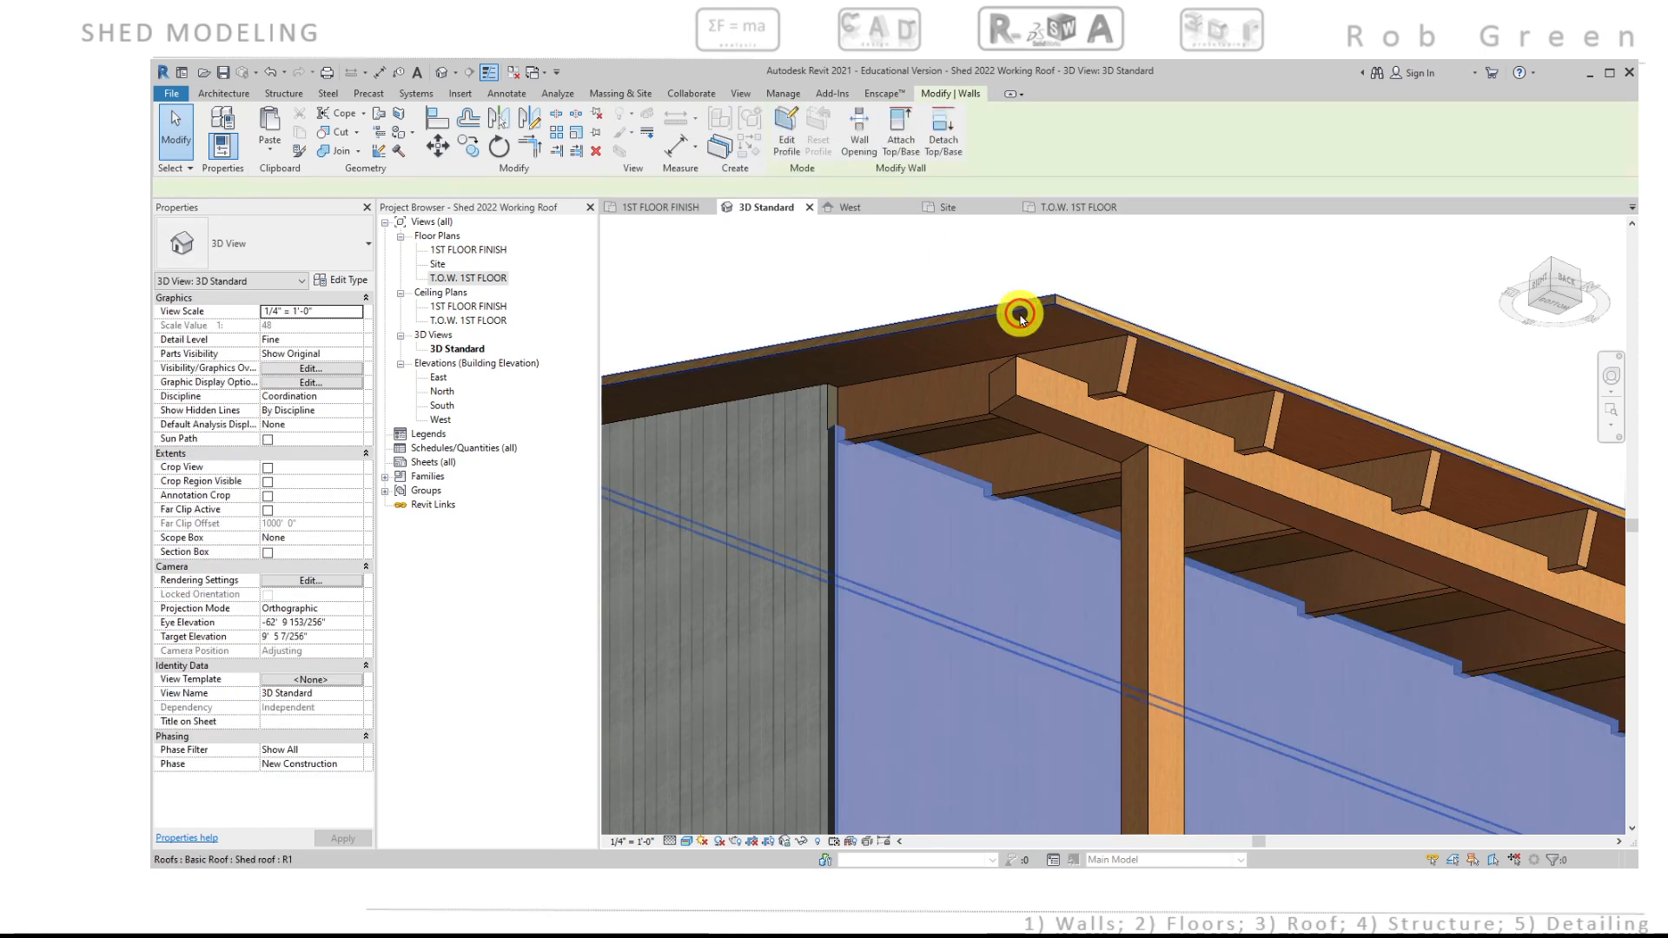
# Step: Attach the top of the left gable's Finish Wall 12" Vert siding to the shed roof
pyautogui.scroll(-5, 998, 382)
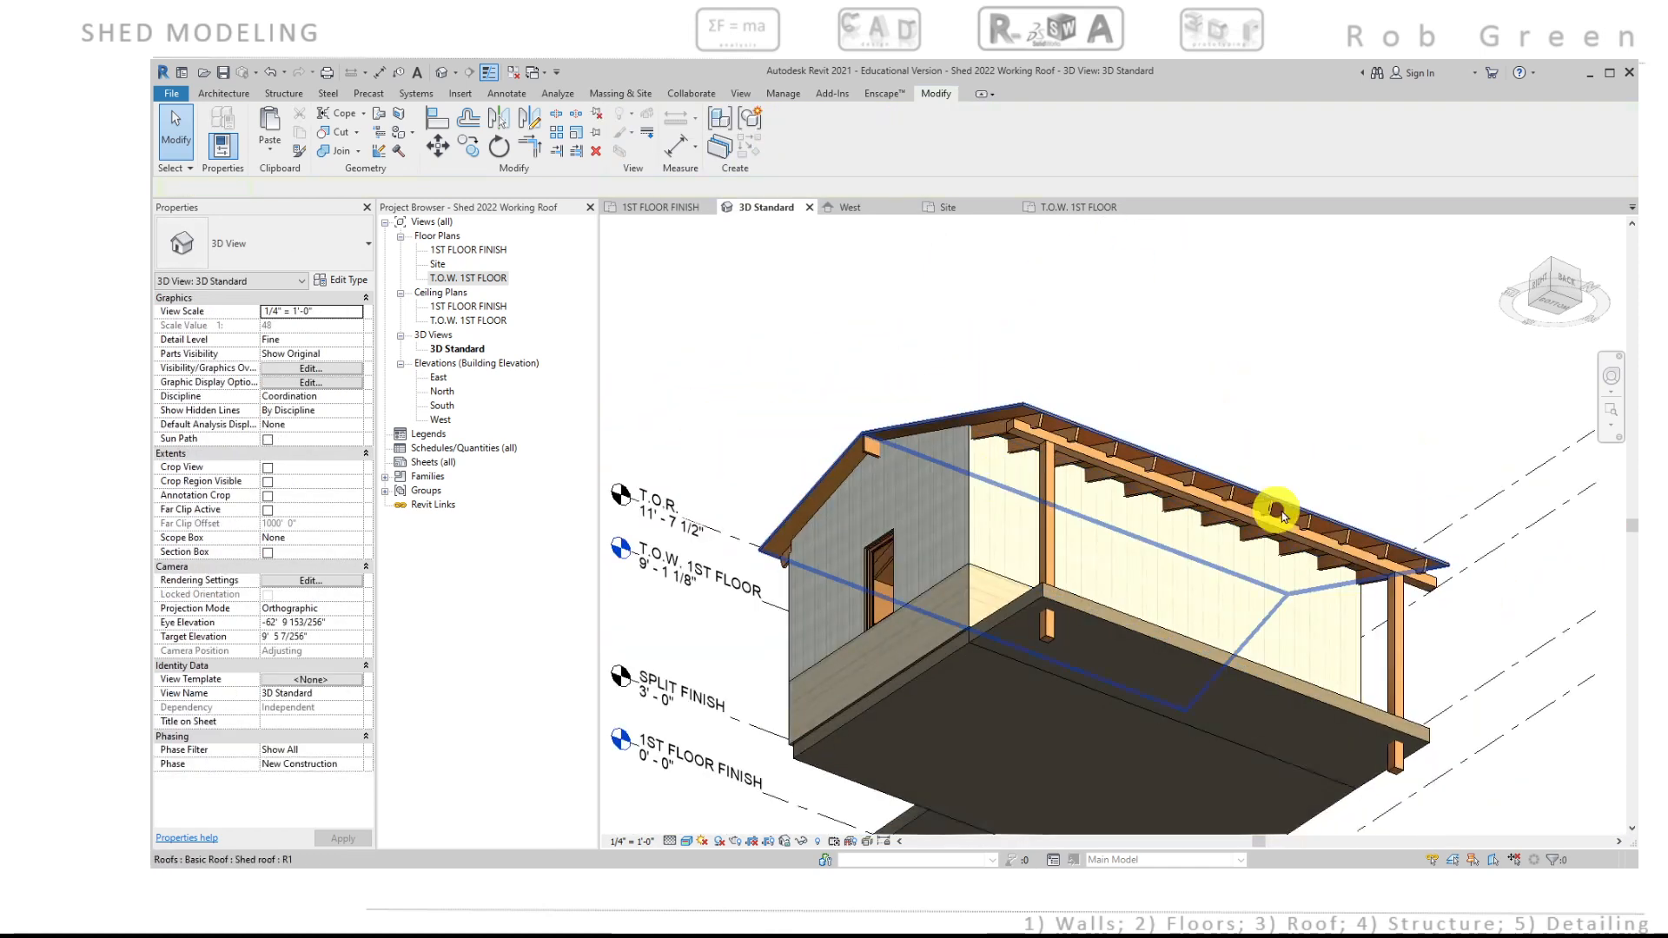
pyautogui.keyDown('shift'); pyautogui.moveTo(1282, 514); pyautogui.dragTo(912, 484, button='middle'); pyautogui.keyUp('shift')
pyautogui.scroll(4, 1010, 472)
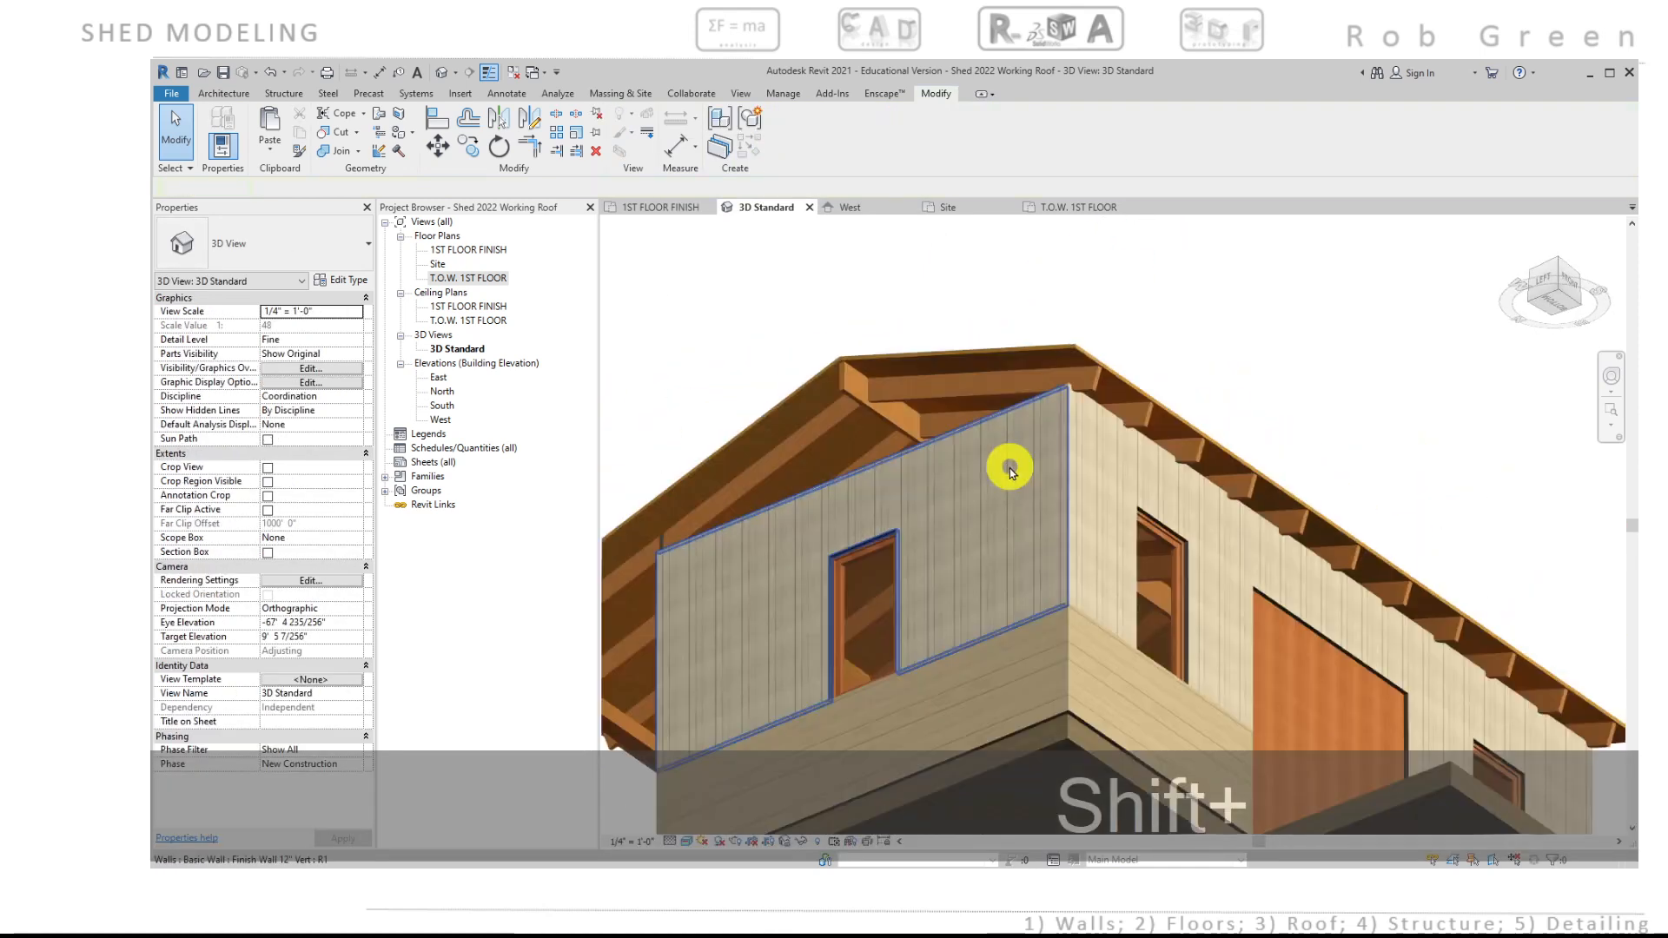
pyautogui.scroll(2, 1010, 472)
pyautogui.click(1010, 472)
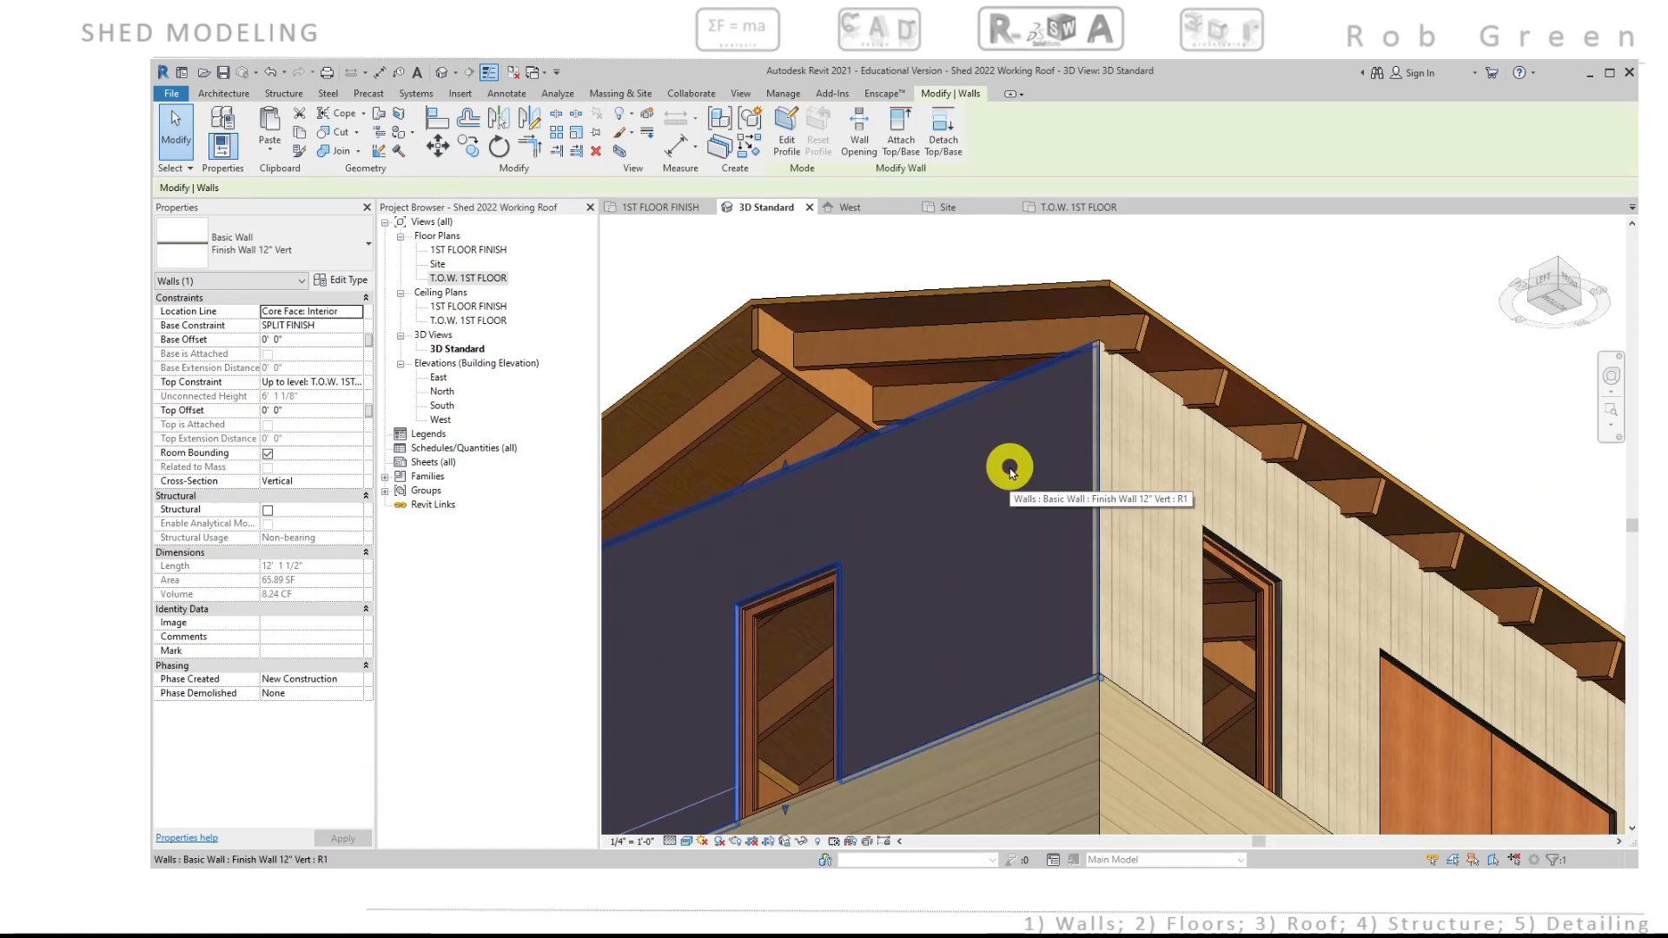
pyautogui.click(900, 128)
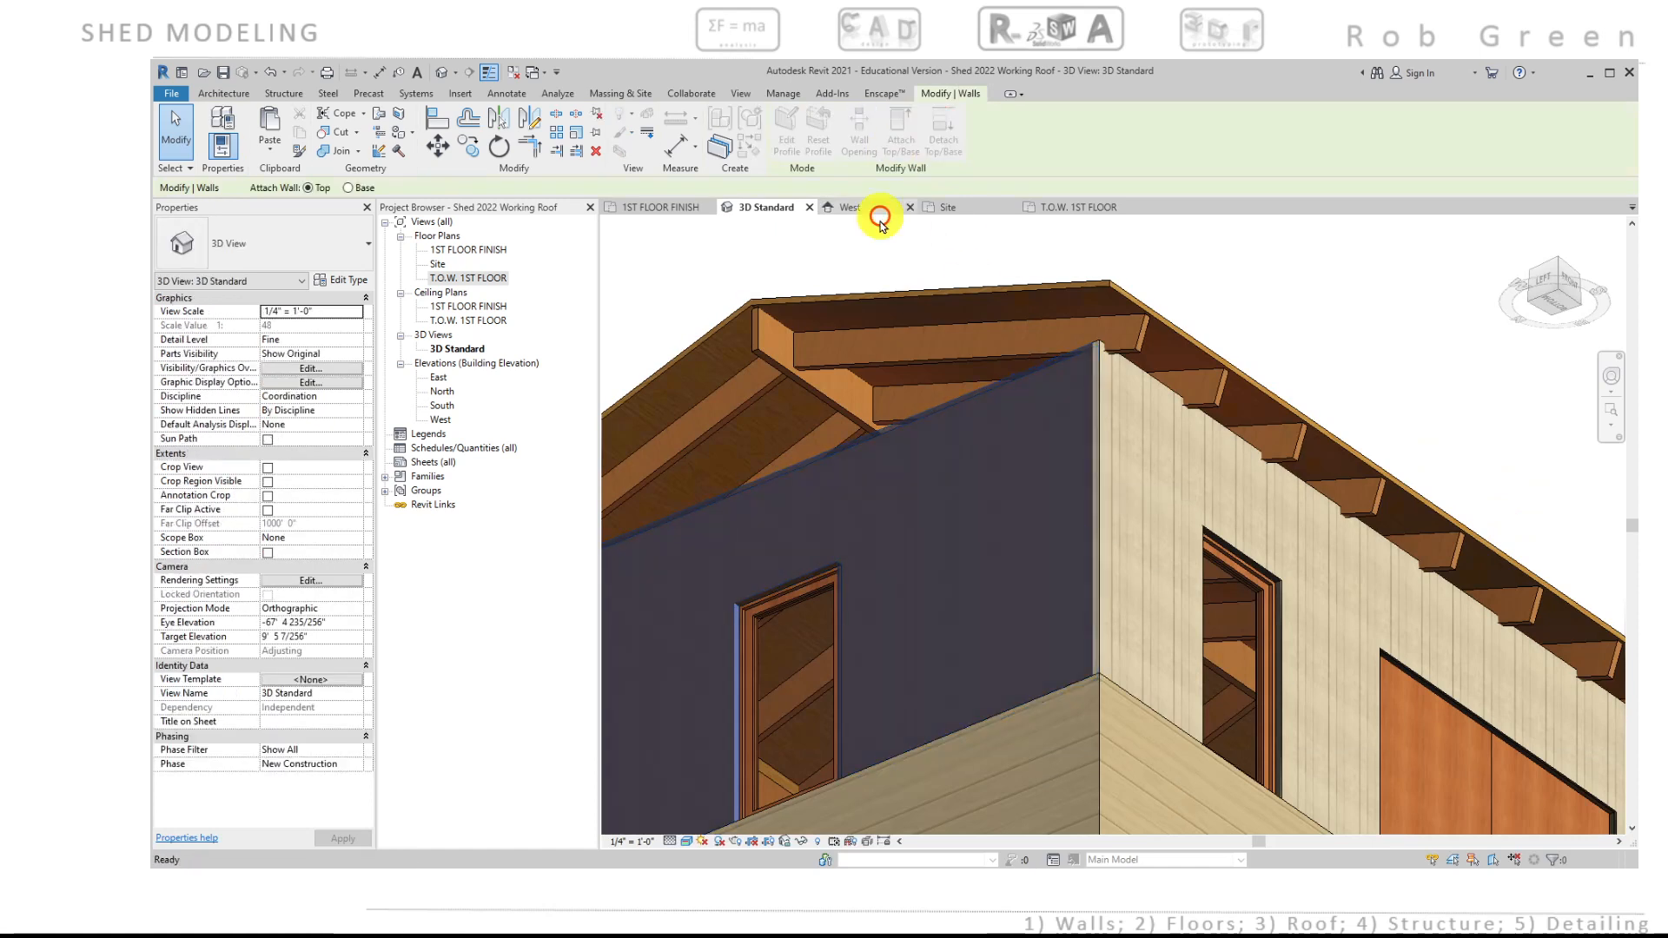
pyautogui.click(880, 295)
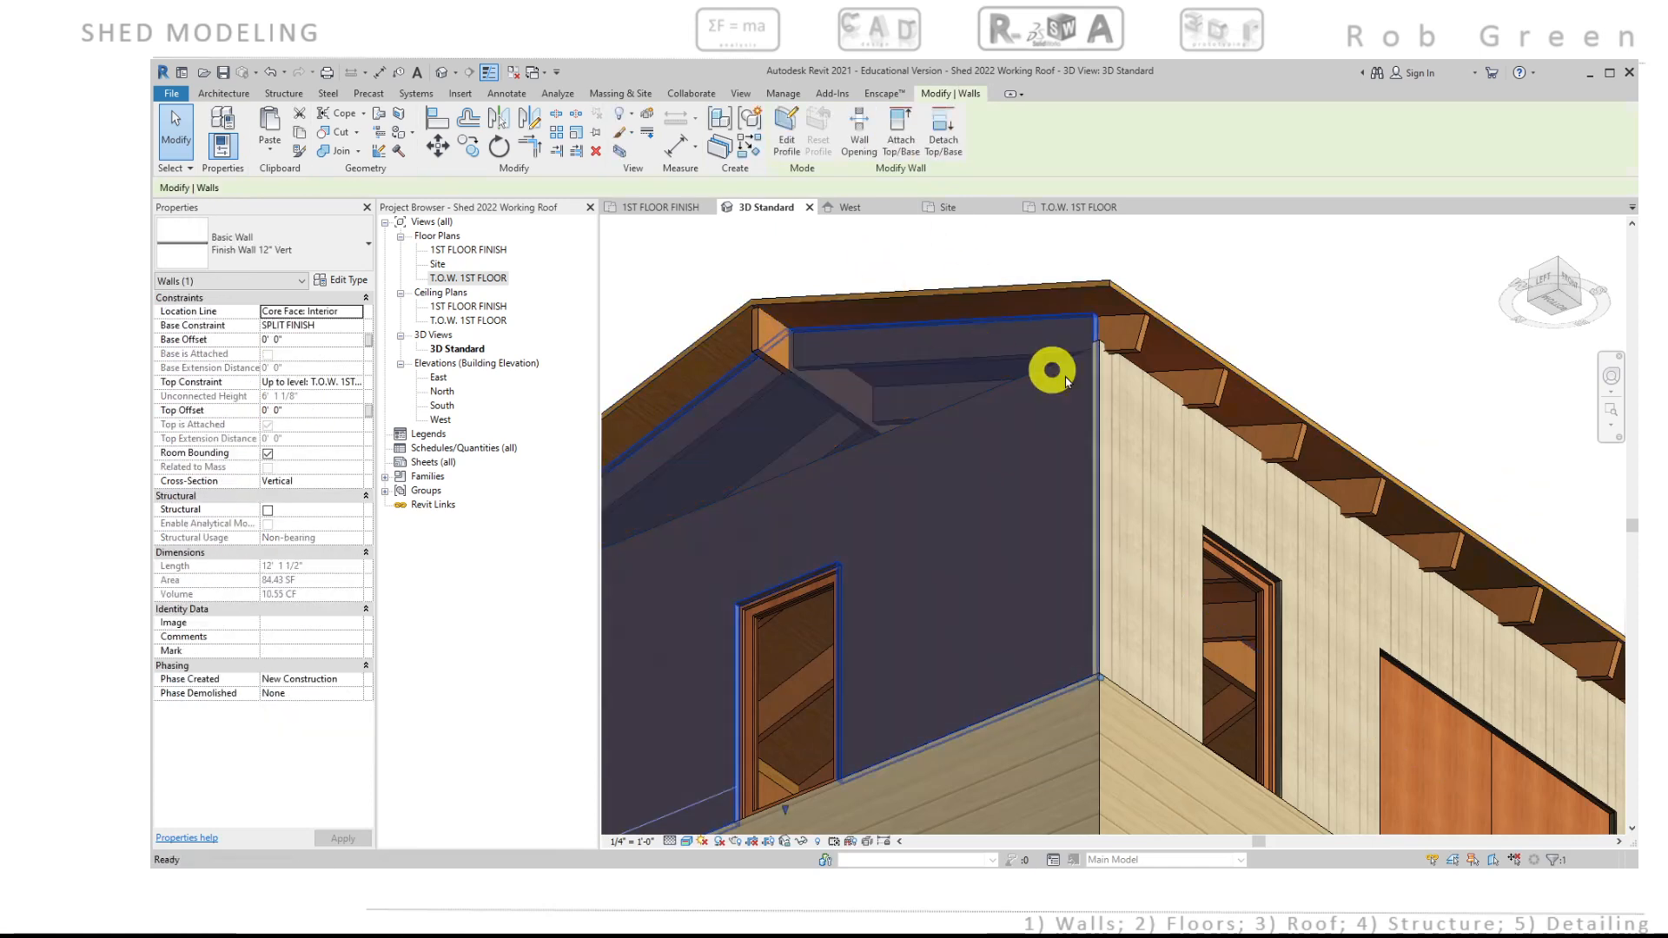
# Step: Attach the top of the front Finish Wall 12" Vert siding above the double door to the shed roof
pyautogui.click(1165, 449)
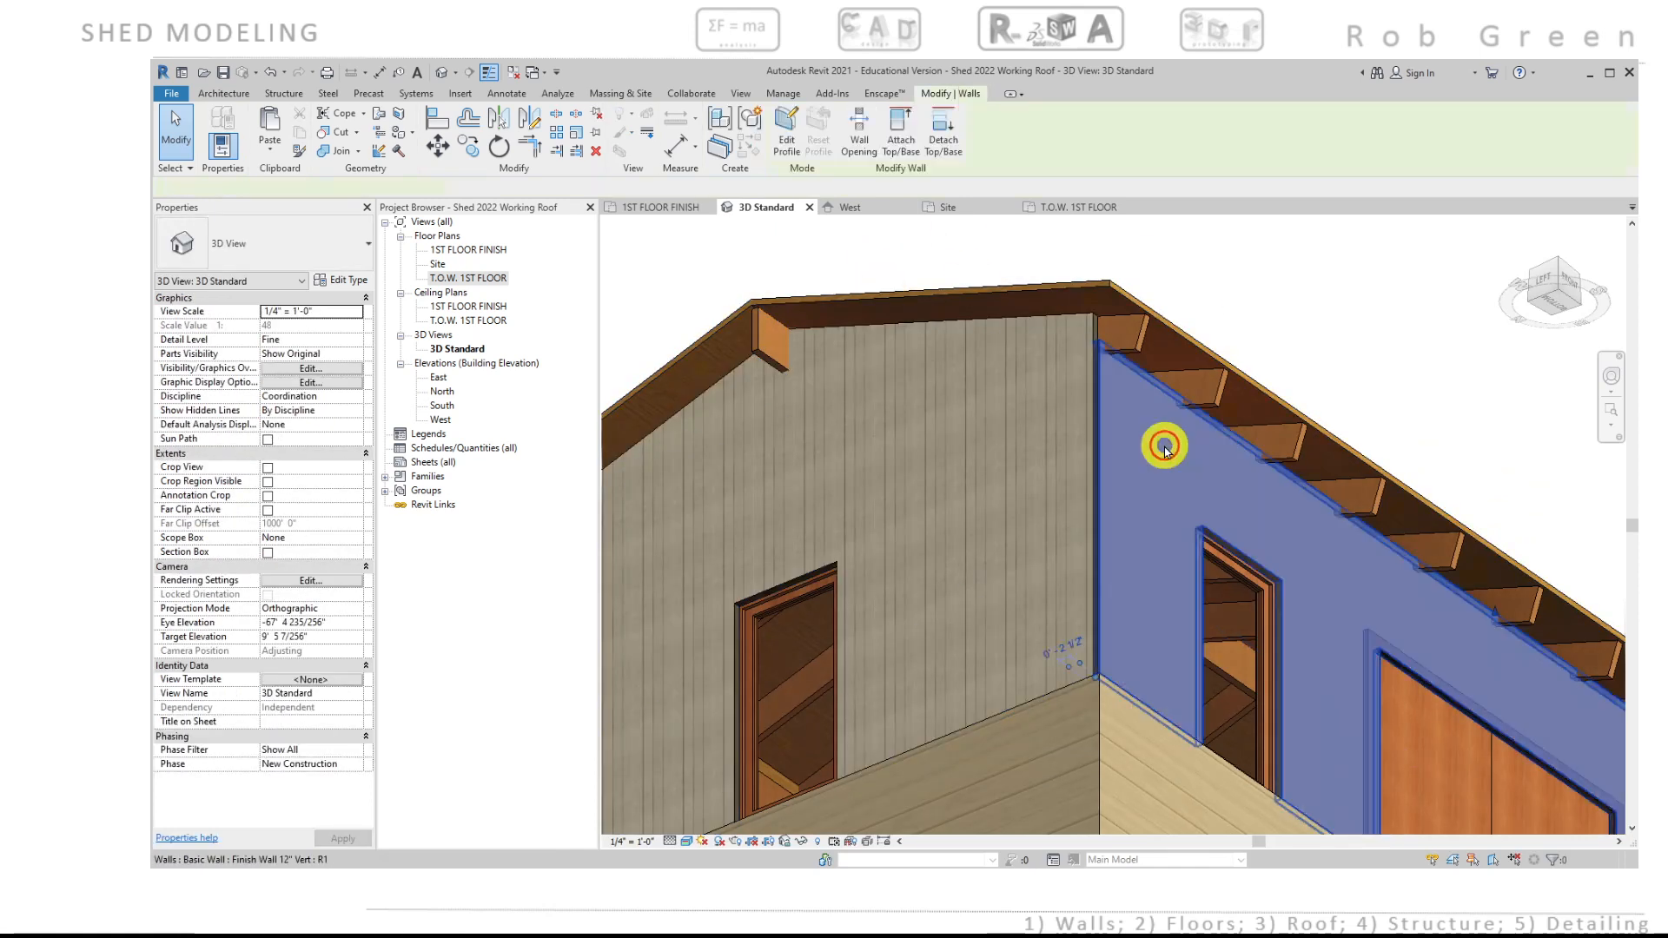
pyautogui.click(901, 129)
pyautogui.click(1172, 328)
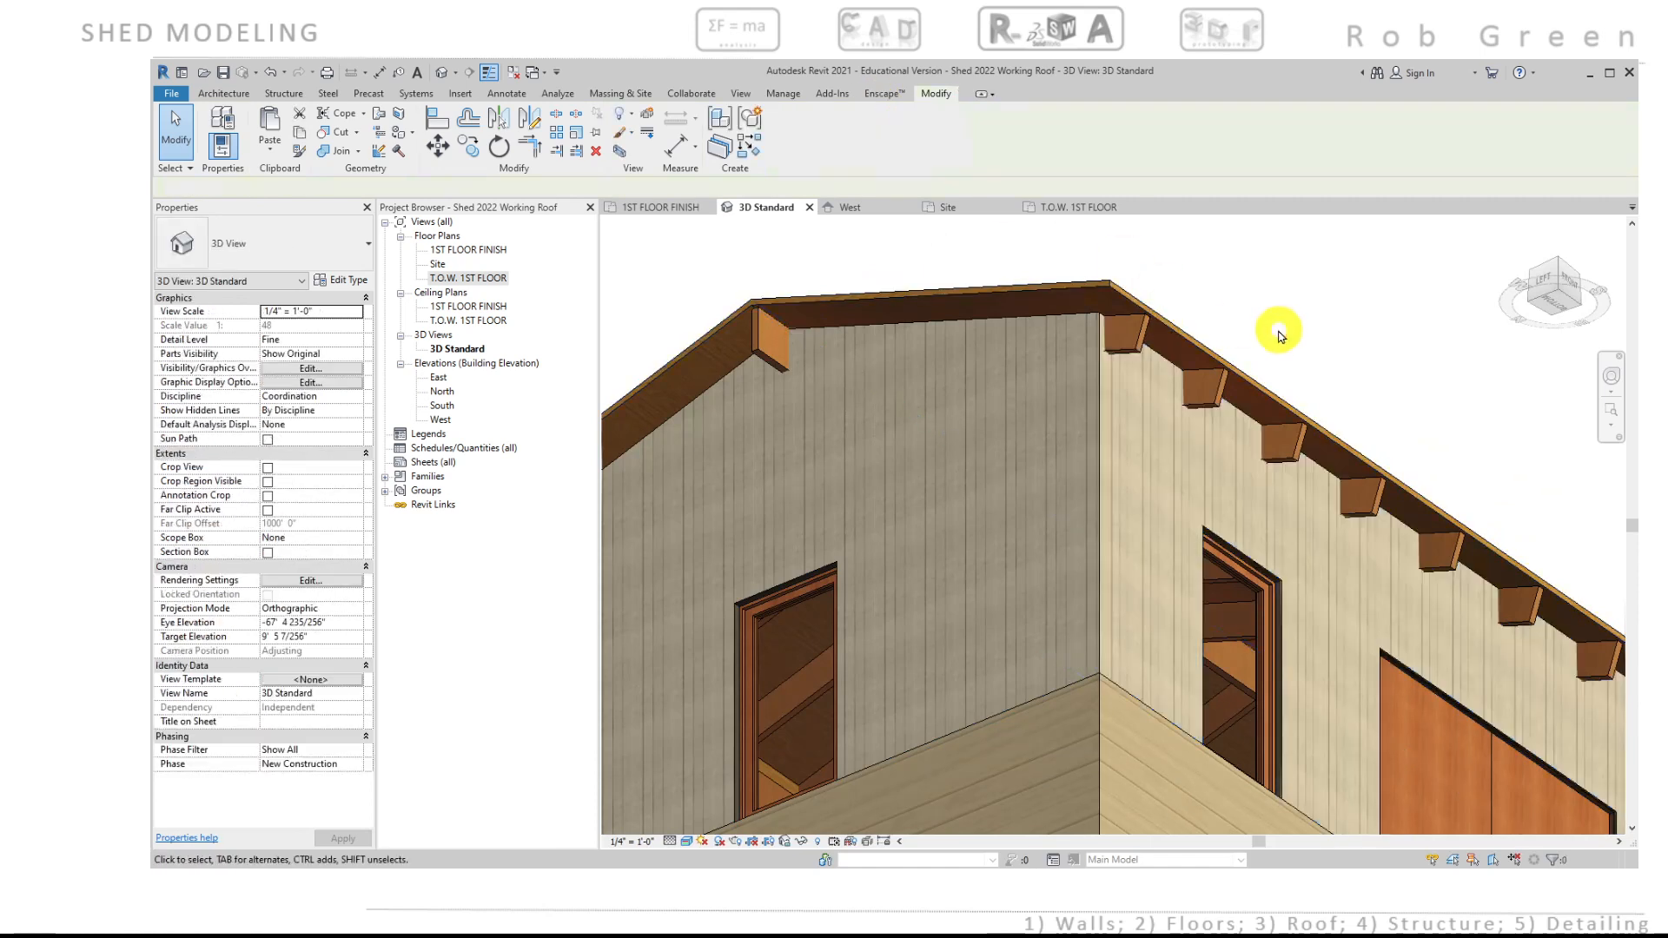
# Step: Examine the shed's front and left gable siding along the roofline from above
pyautogui.scroll(-4, 1264, 340)
pyautogui.keyDown('shift'); pyautogui.moveTo(1224, 364); pyautogui.dragTo(1180, 469, button='middle'); pyautogui.keyUp('shift')
pyautogui.scroll(2, 1096, 483)
pyautogui.scroll(2, 1043, 426)
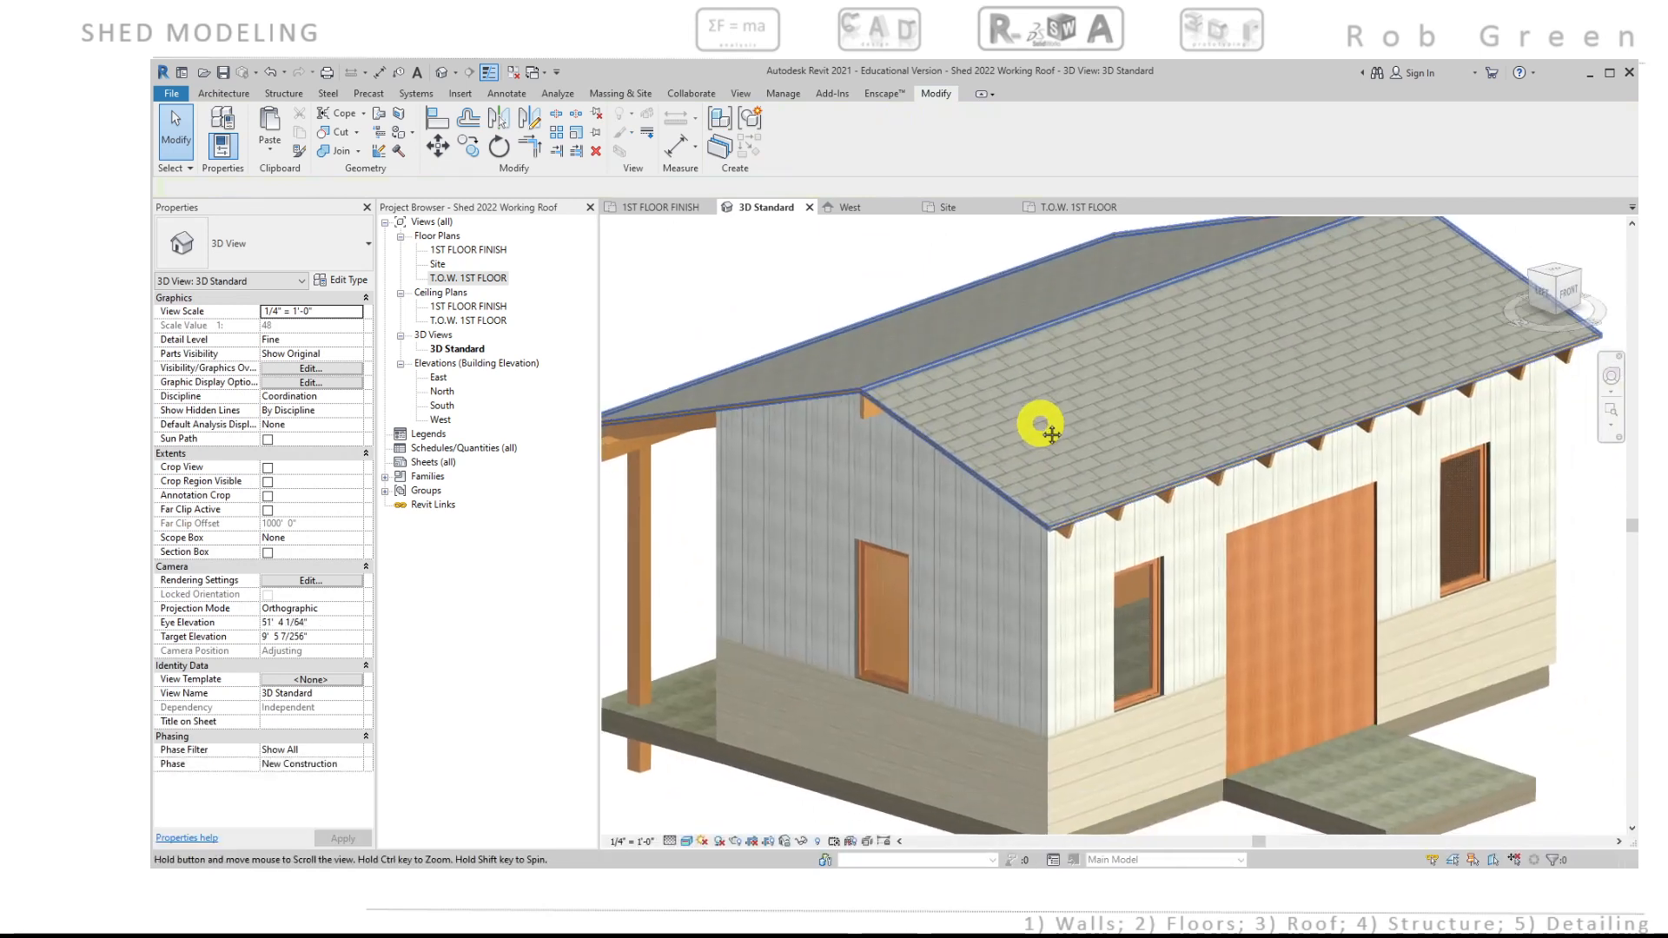
pyautogui.scroll(-3, 1038, 427)
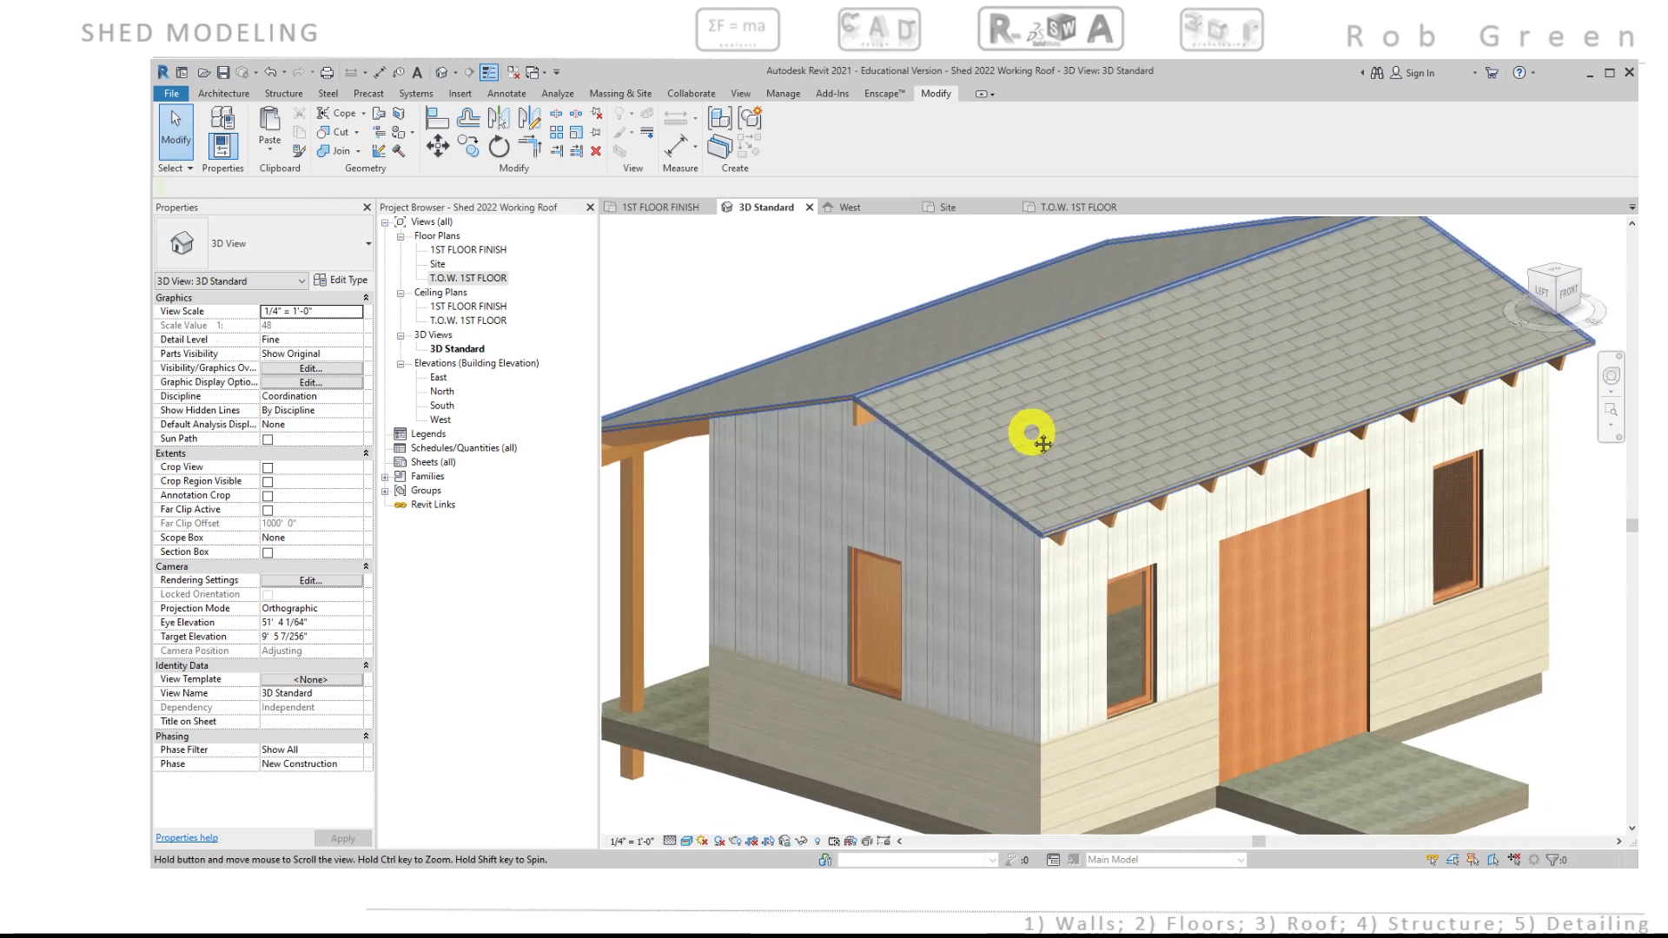
pyautogui.moveTo(1035, 439); pyautogui.dragTo(1051, 445, button='middle')
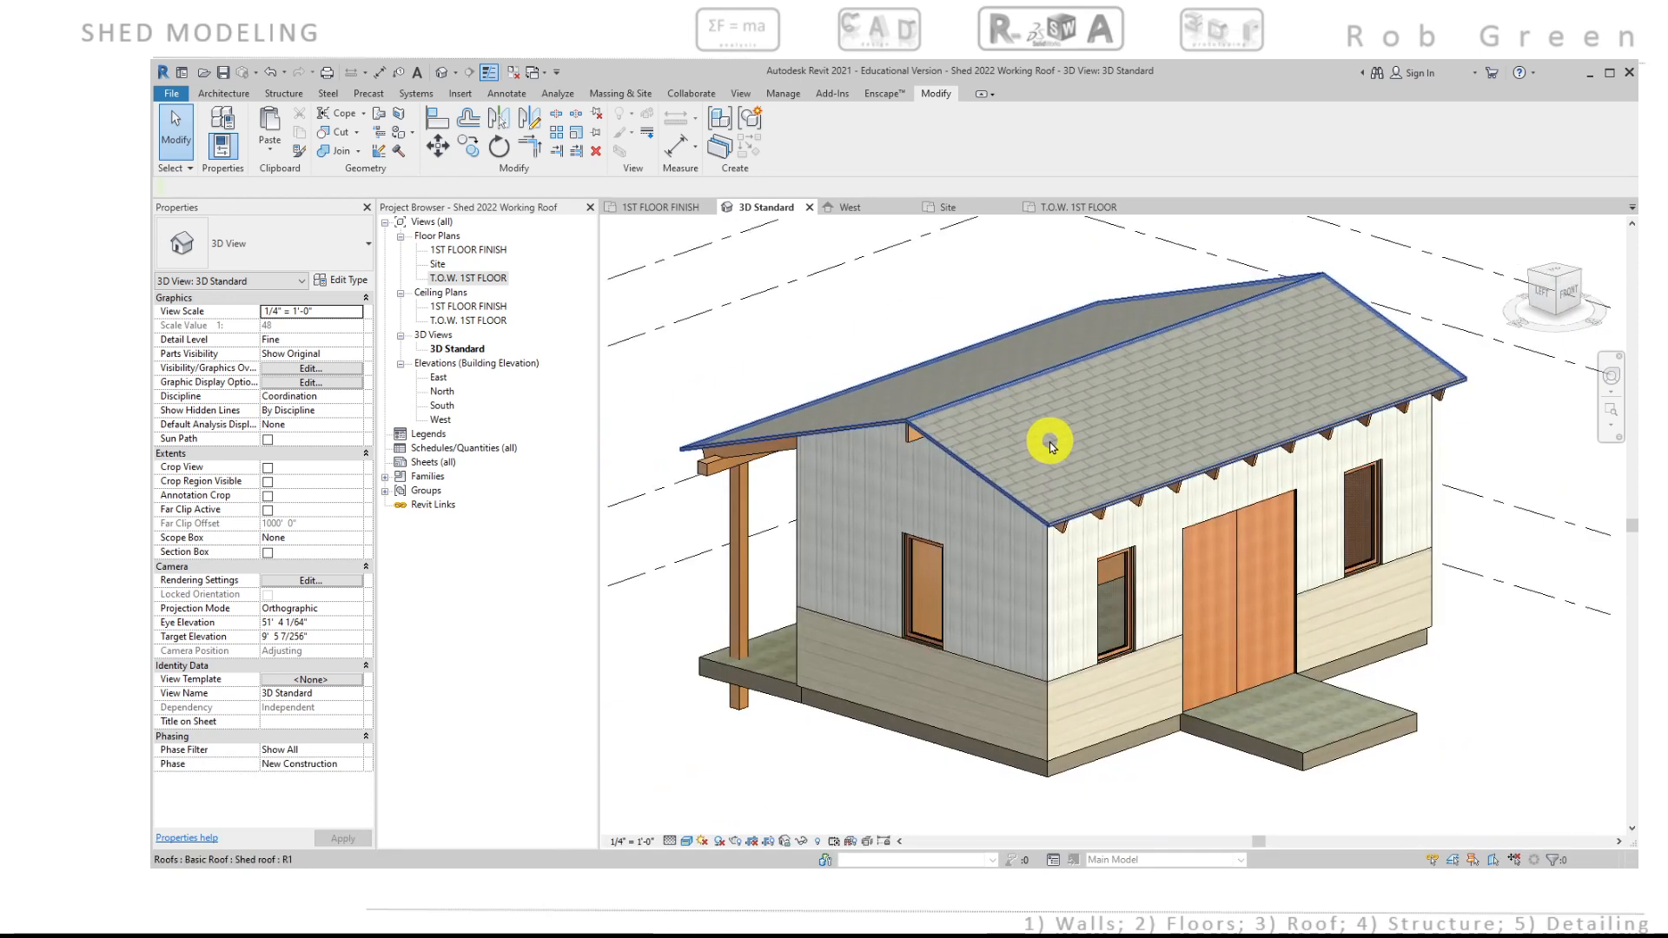